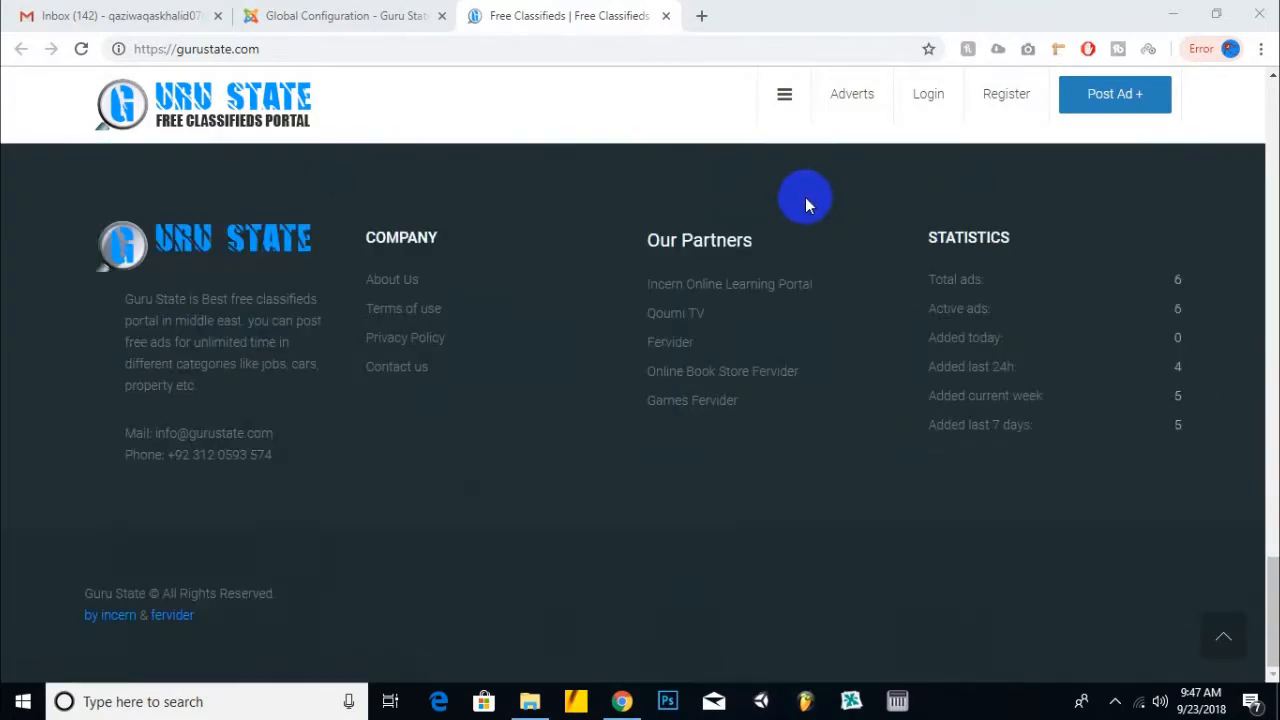
- Scroll the Guru State classifieds homepage, glancing at the Global Configuration tab and back
scroll(805, 197, "up", 10)
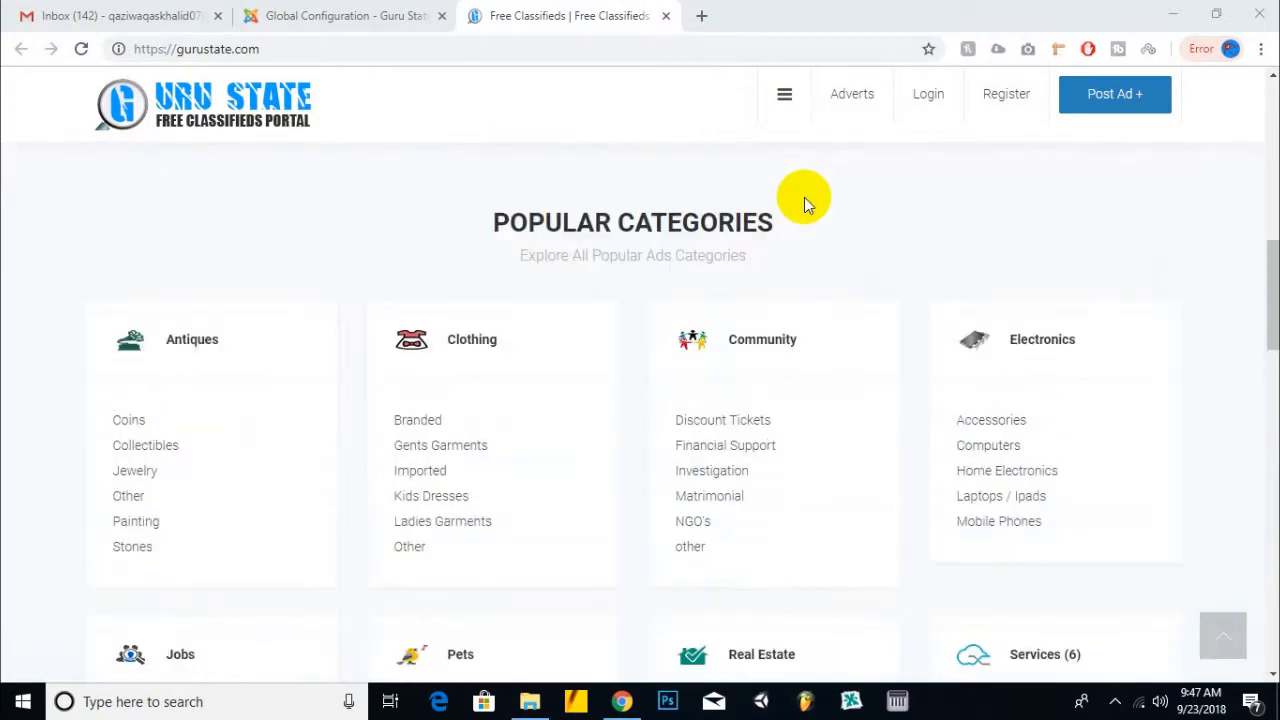
scroll(804, 197, "up", 8)
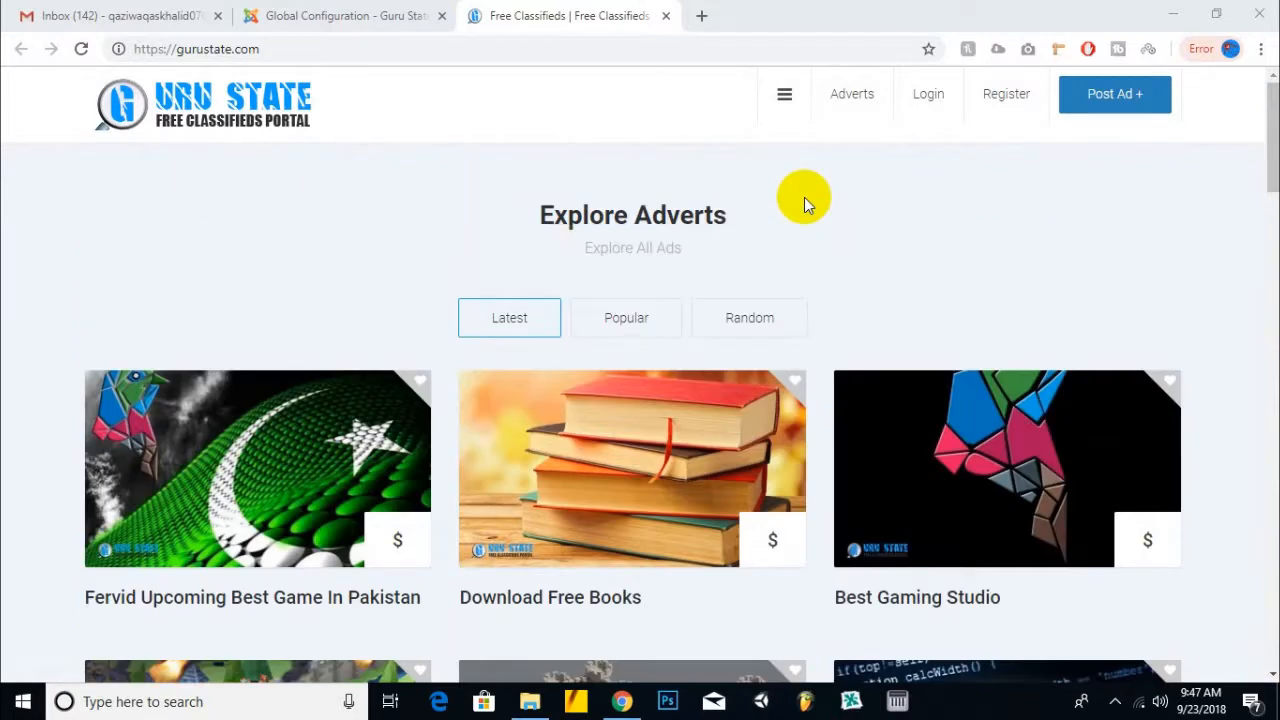
left_click(307, 10)
left_click(635, 15)
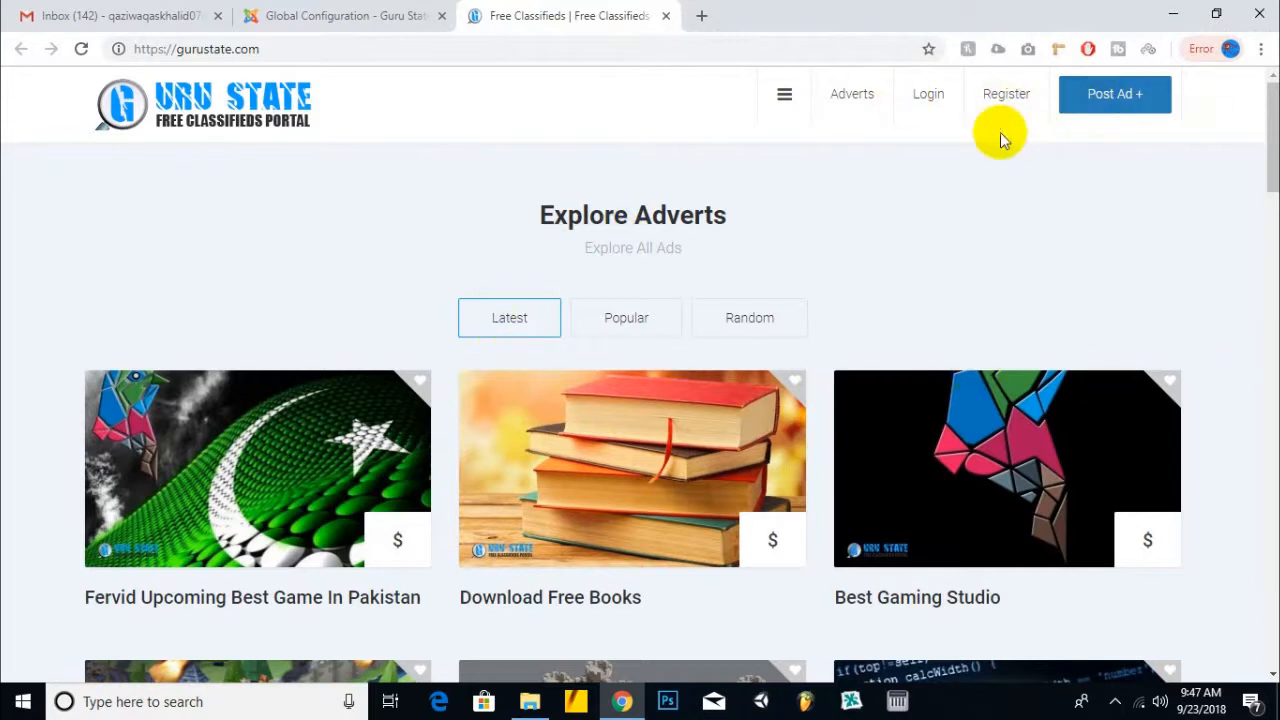
- Open the Antiques category from the site sidebar and scroll its subcategories like Jewelry and Coins
left_click(781, 93)
scroll(120, 363, "down", 4)
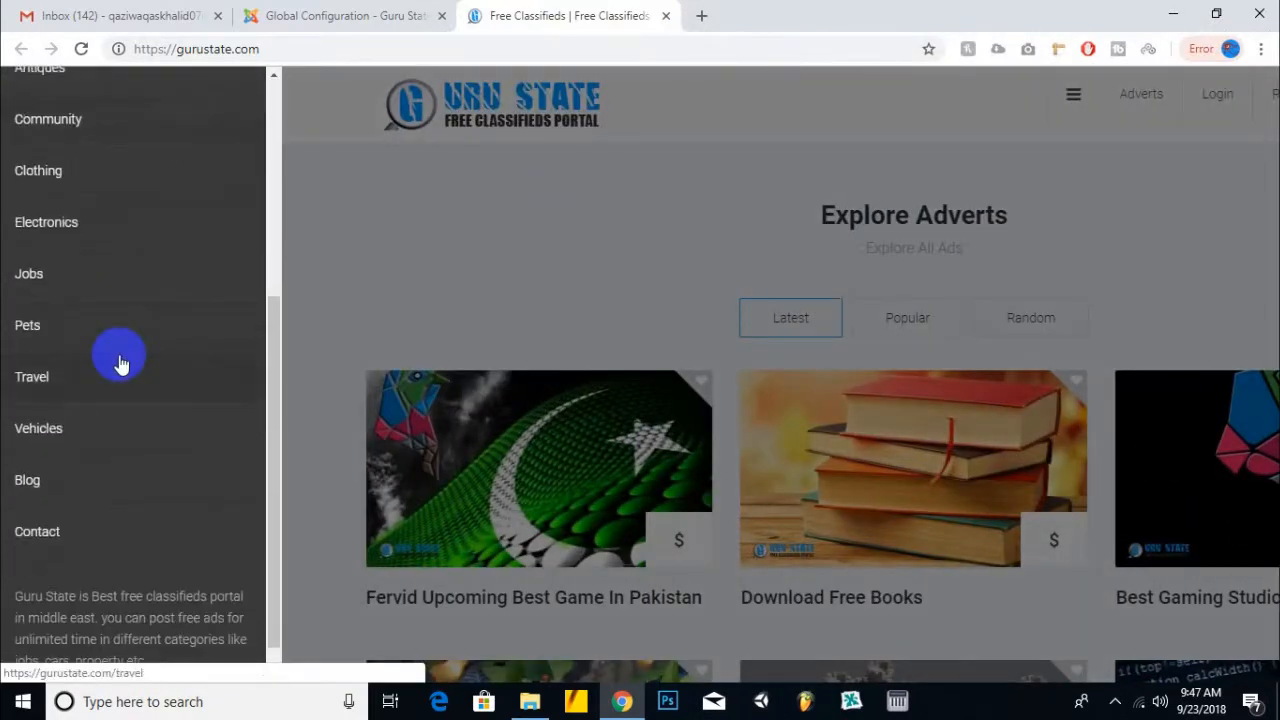
scroll(110, 330, "up", 4)
left_click(249, 223)
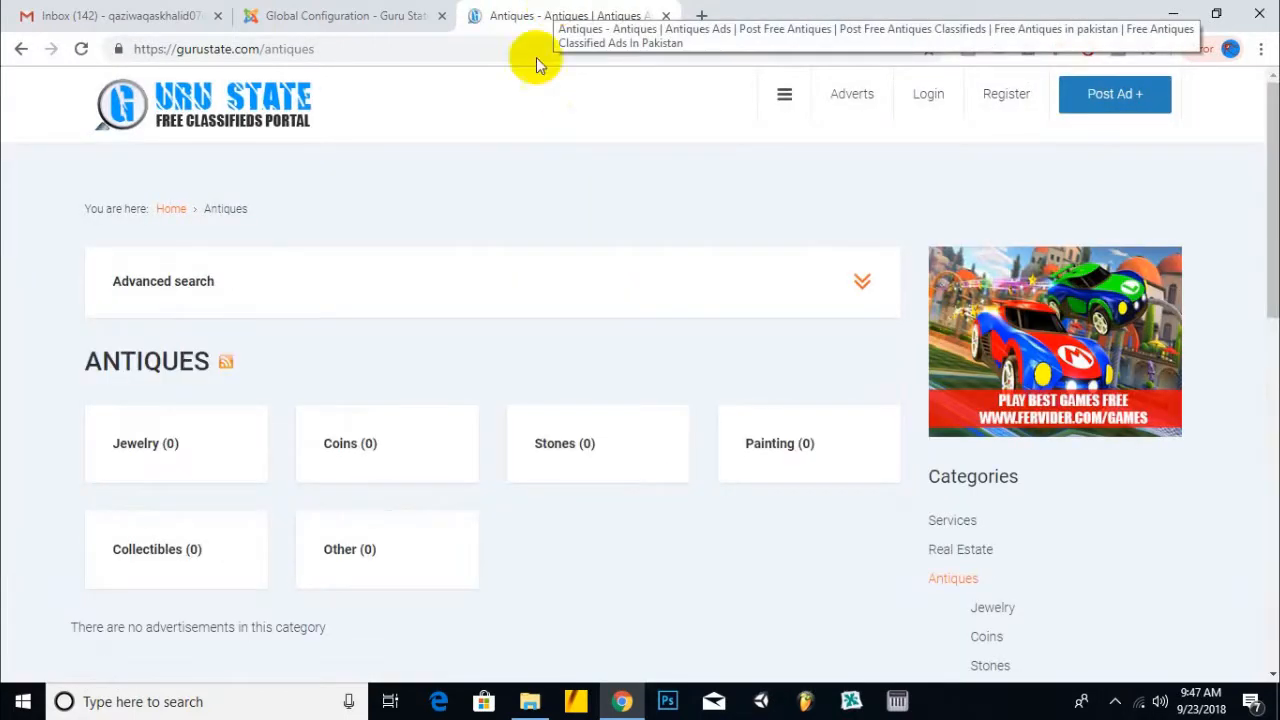
scroll(1263, 240, "down", 10)
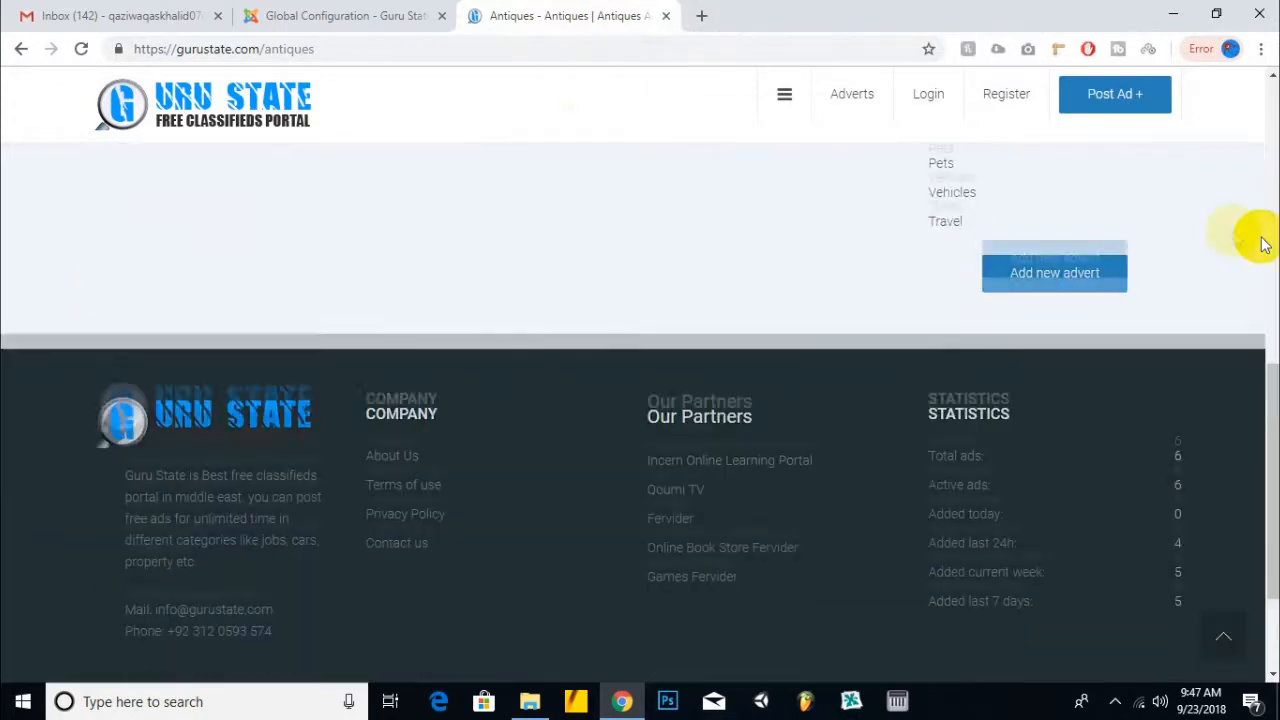
scroll(1250, 235, "up", 10)
- Save and close the Joomla Global Configuration
left_click(334, 14)
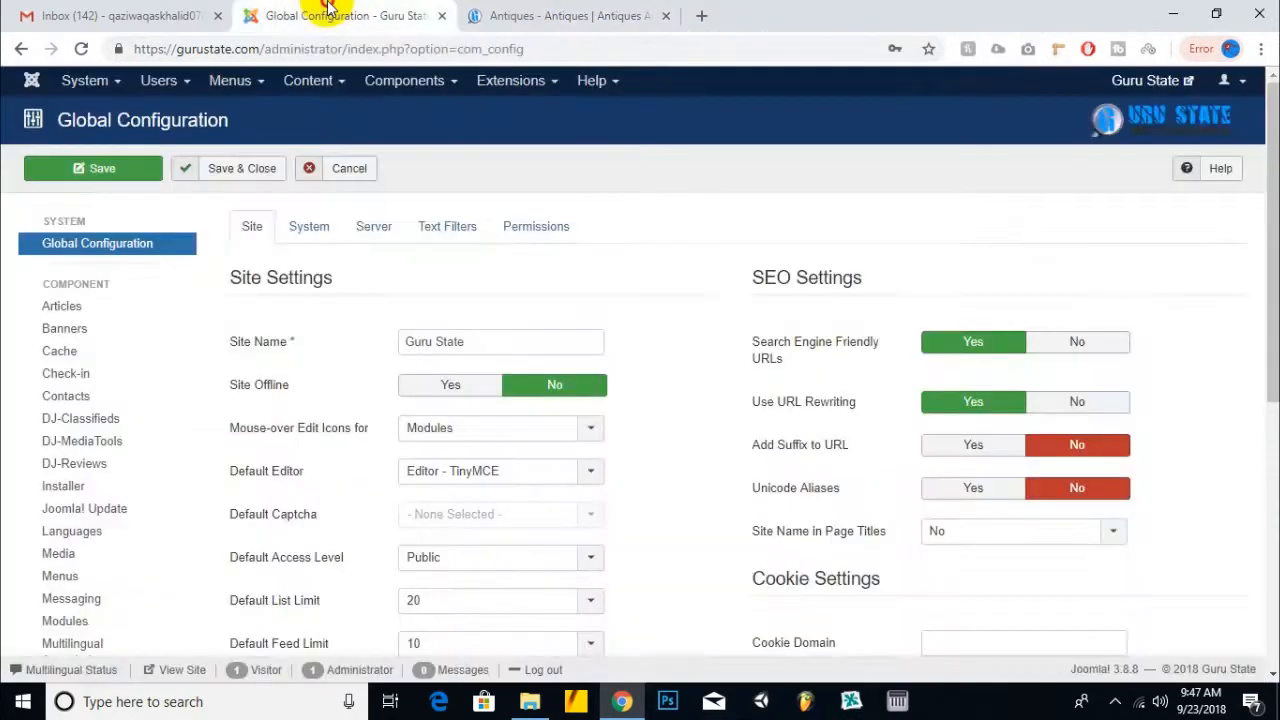
left_click(578, 10)
left_click(290, 14)
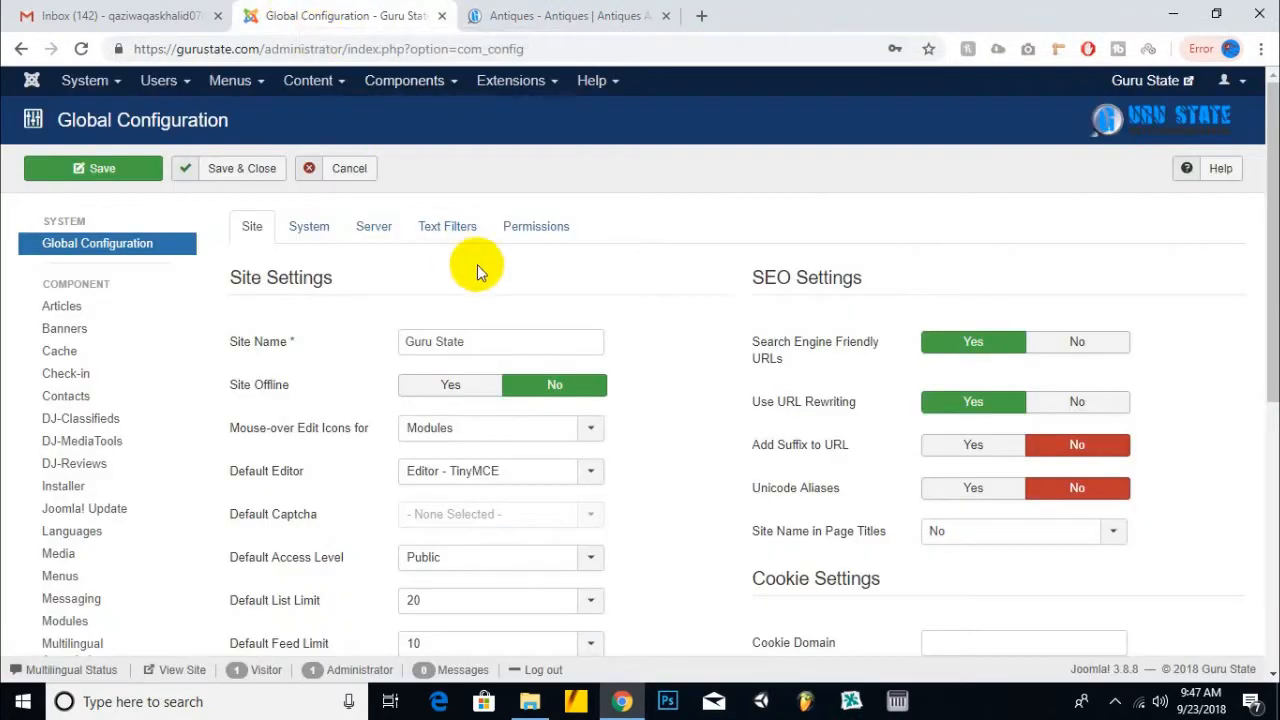
left_click(229, 178)
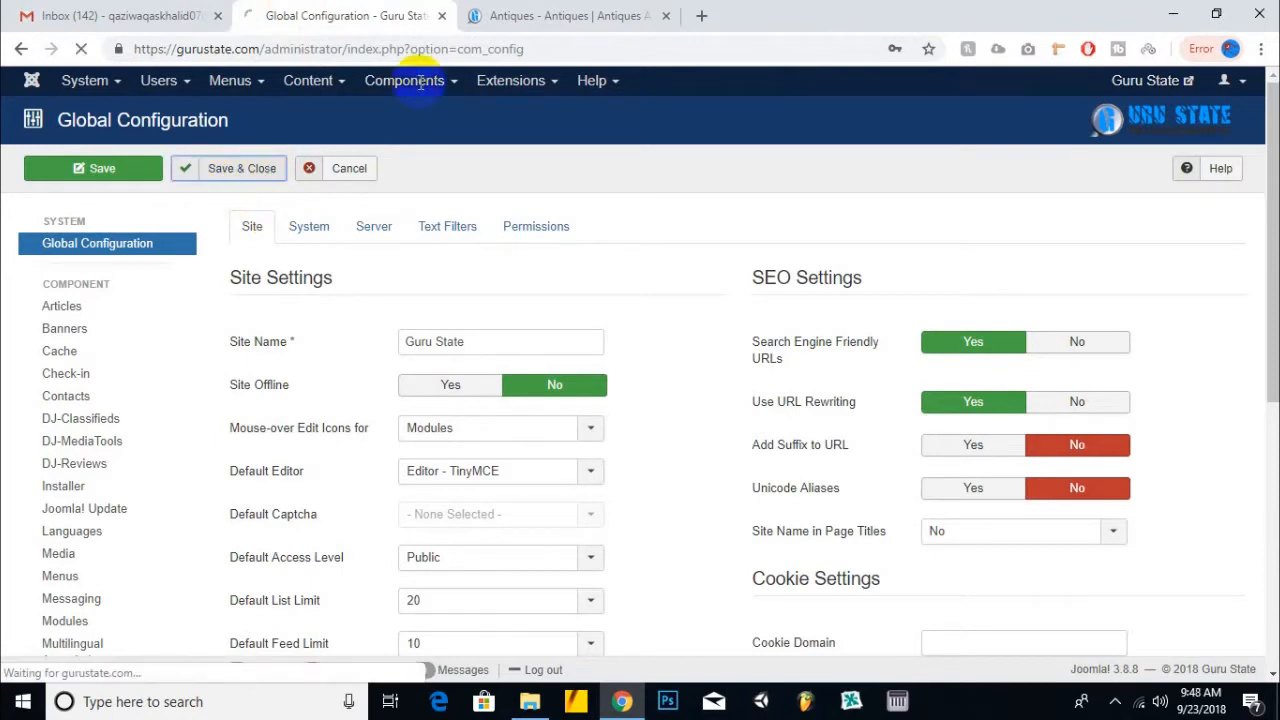
- Check the Antiques page address and the Control Panel's 'Configuration saved' message
left_click(500, 14)
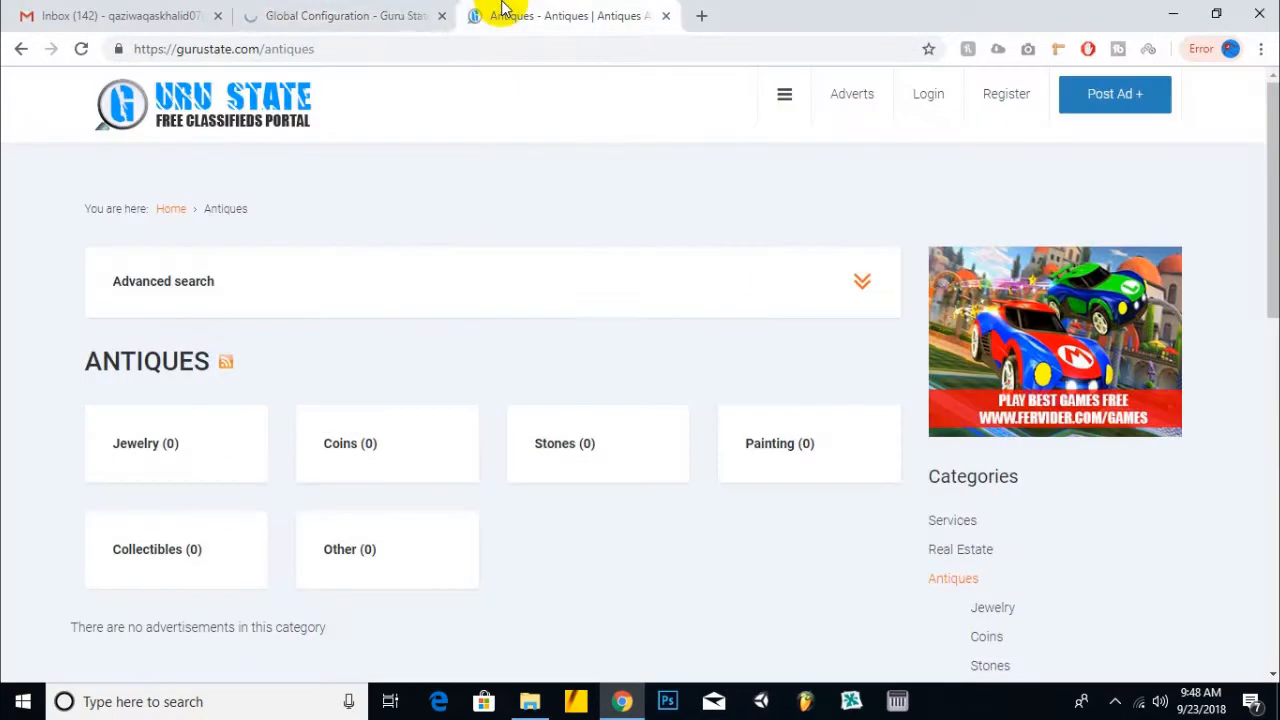
left_click(416, 51)
left_click(405, 25)
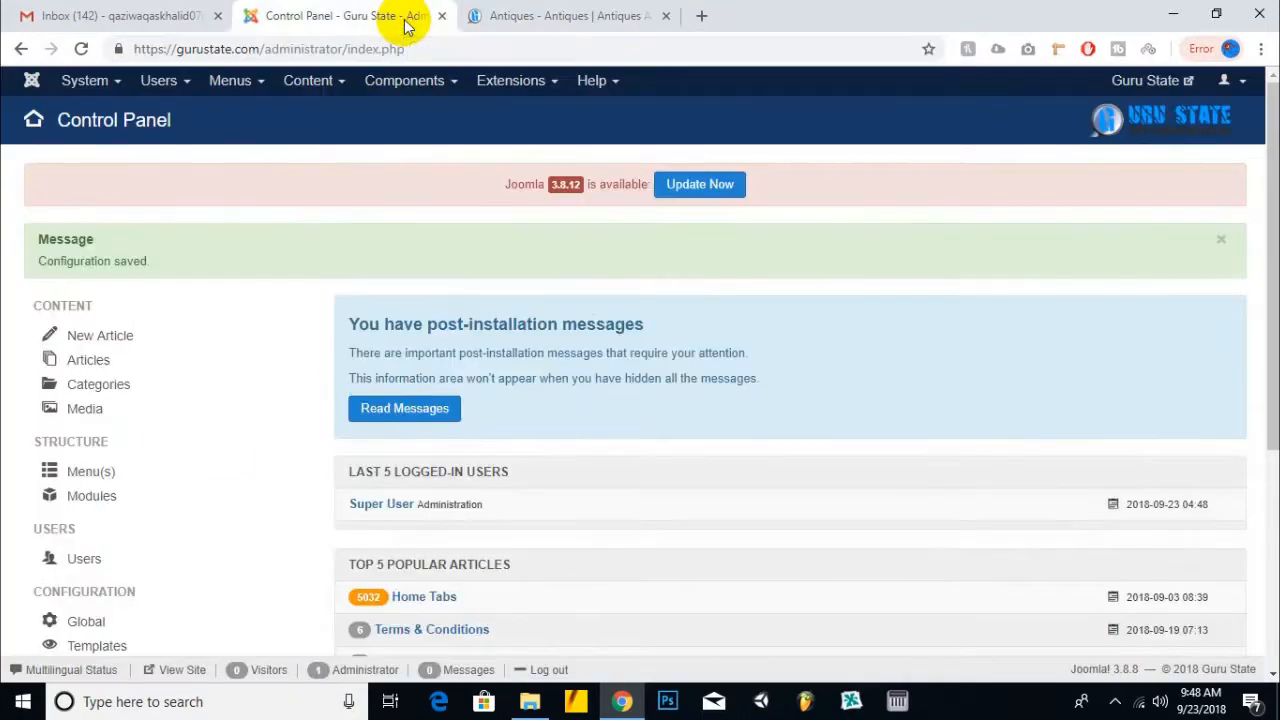
left_click(565, 20)
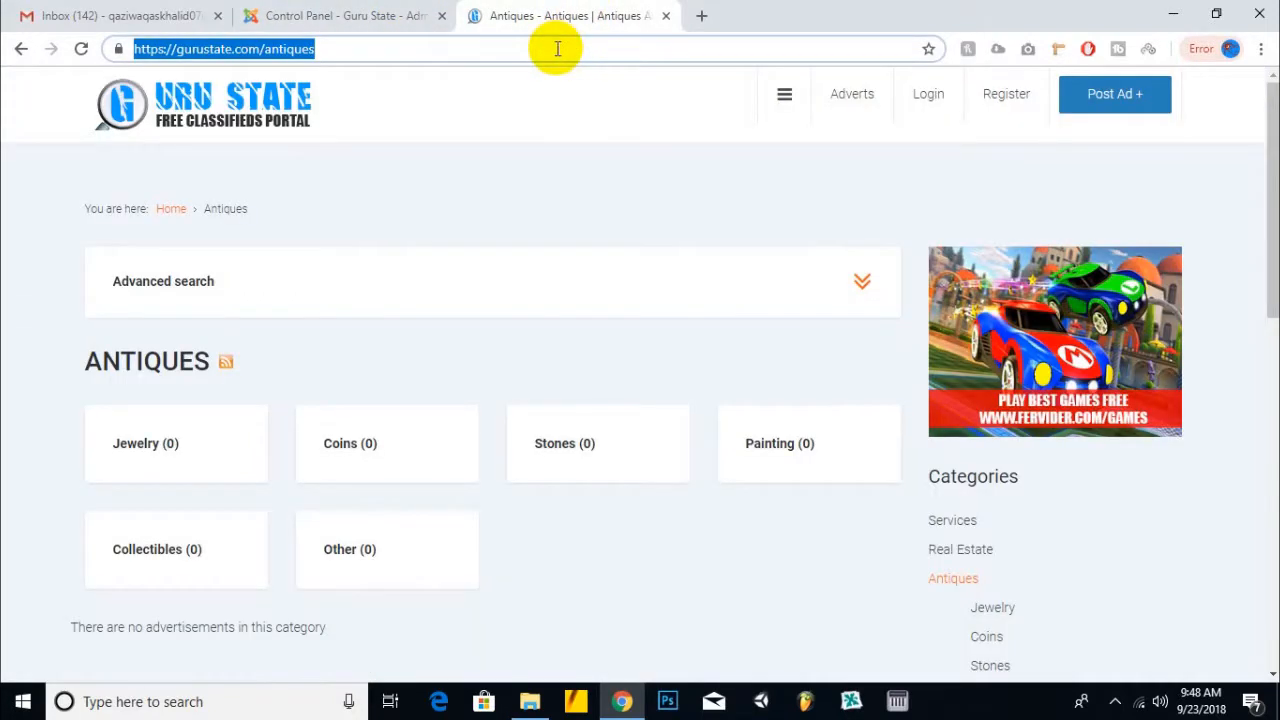
- Search Google for 'sitemap generator' from the suggestion list
type("go")
key("BackSpace")
key("BackSpace")
key("BackSpace")
type("site ma")
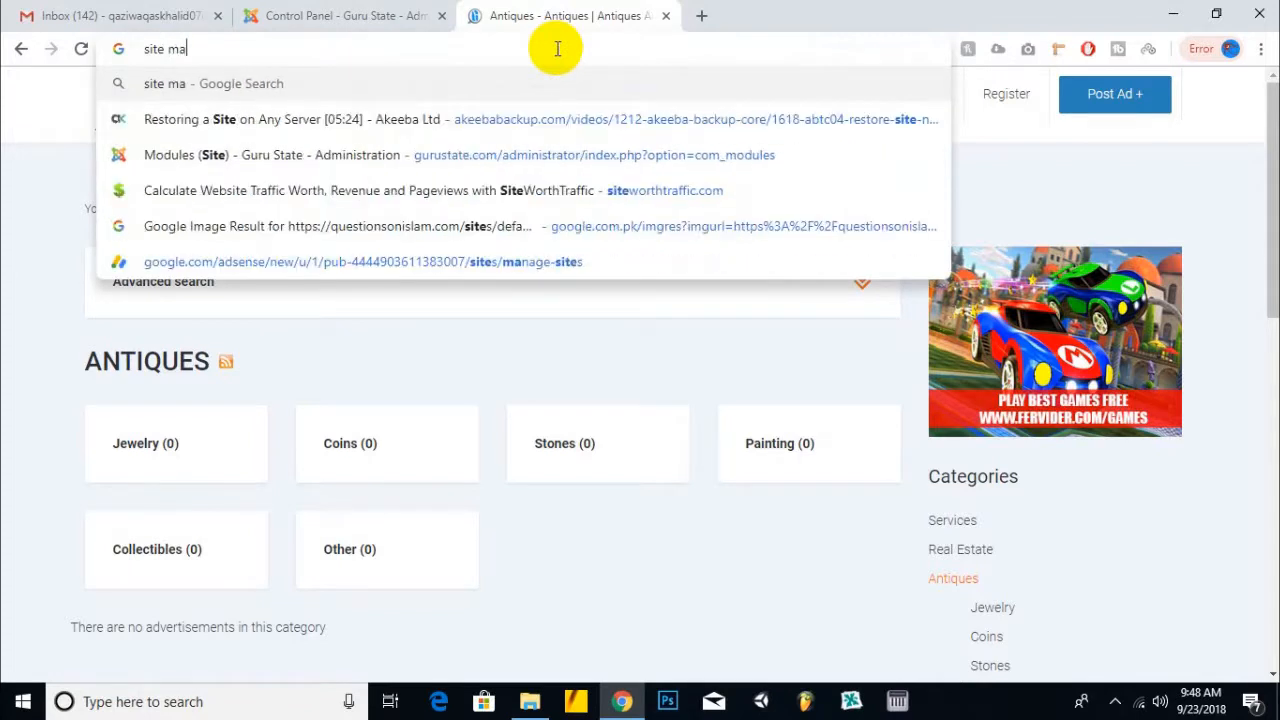
type("p g")
key("Down")
key("Return")
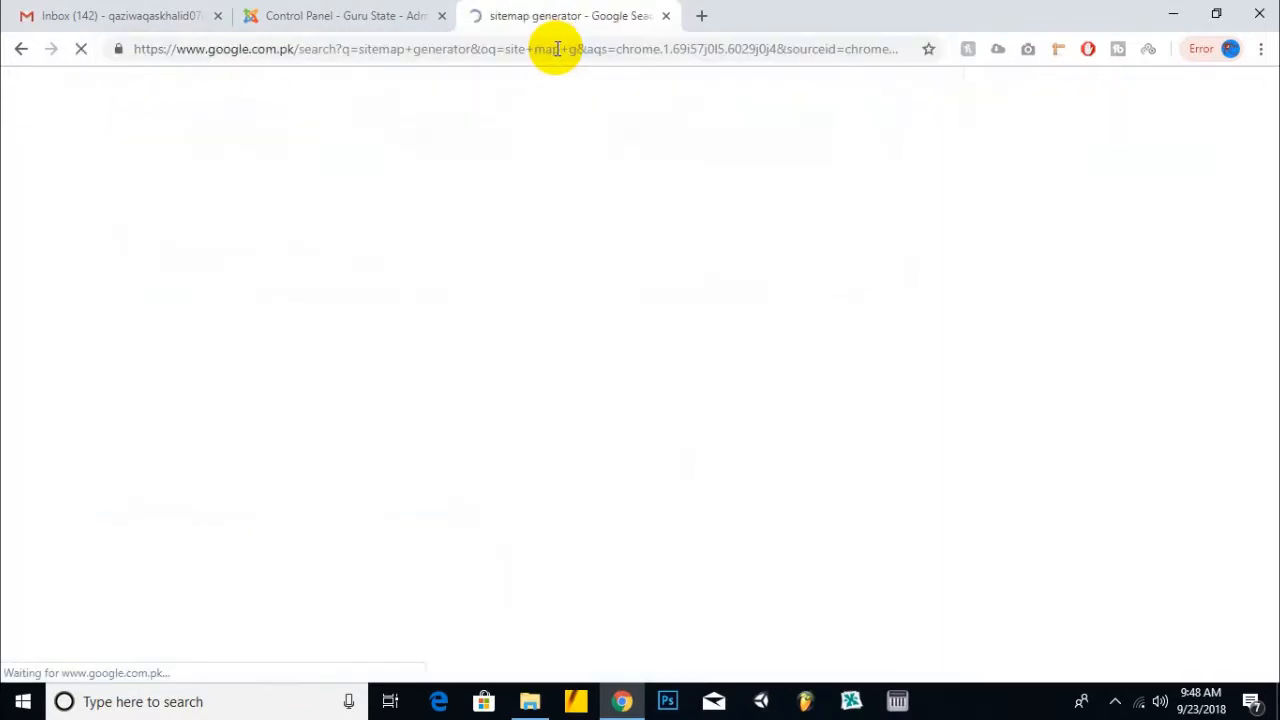
- Open the XML-Sitemaps.com, Screaming Frog and Free Sitemap Generator results in new tabs
right_click(409, 243)
left_click(470, 252)
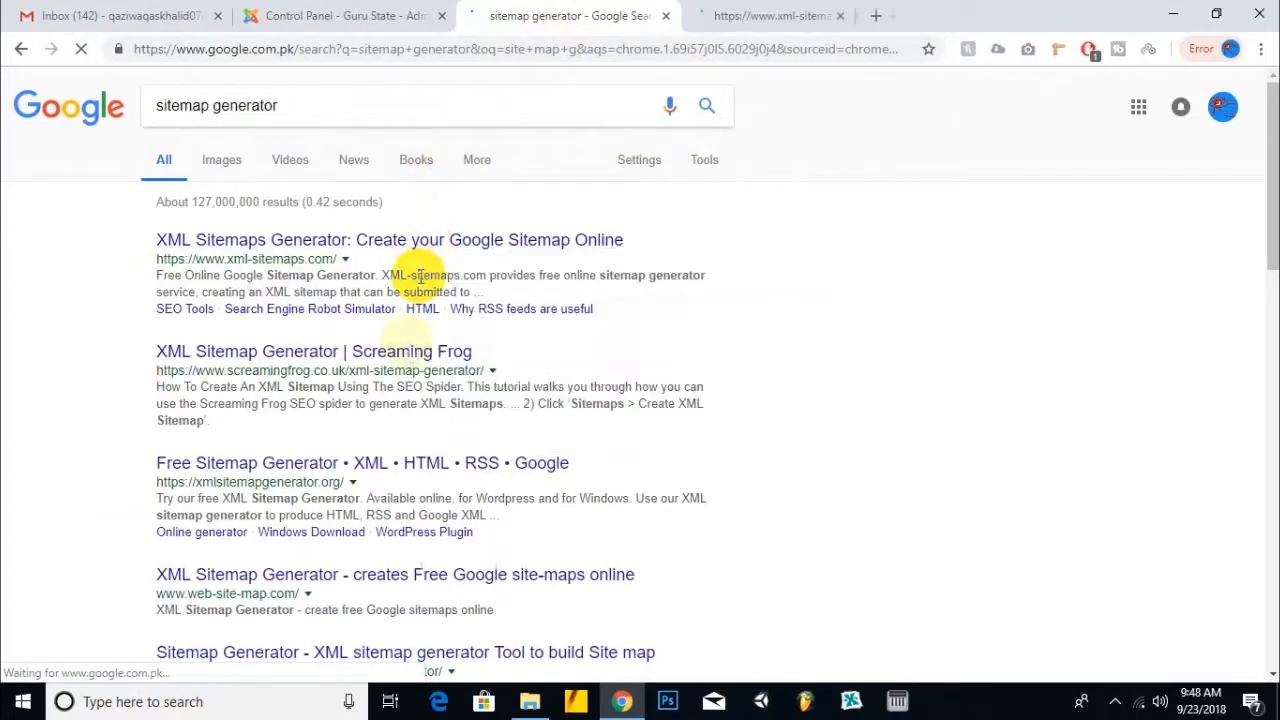
right_click(414, 358)
left_click(470, 370)
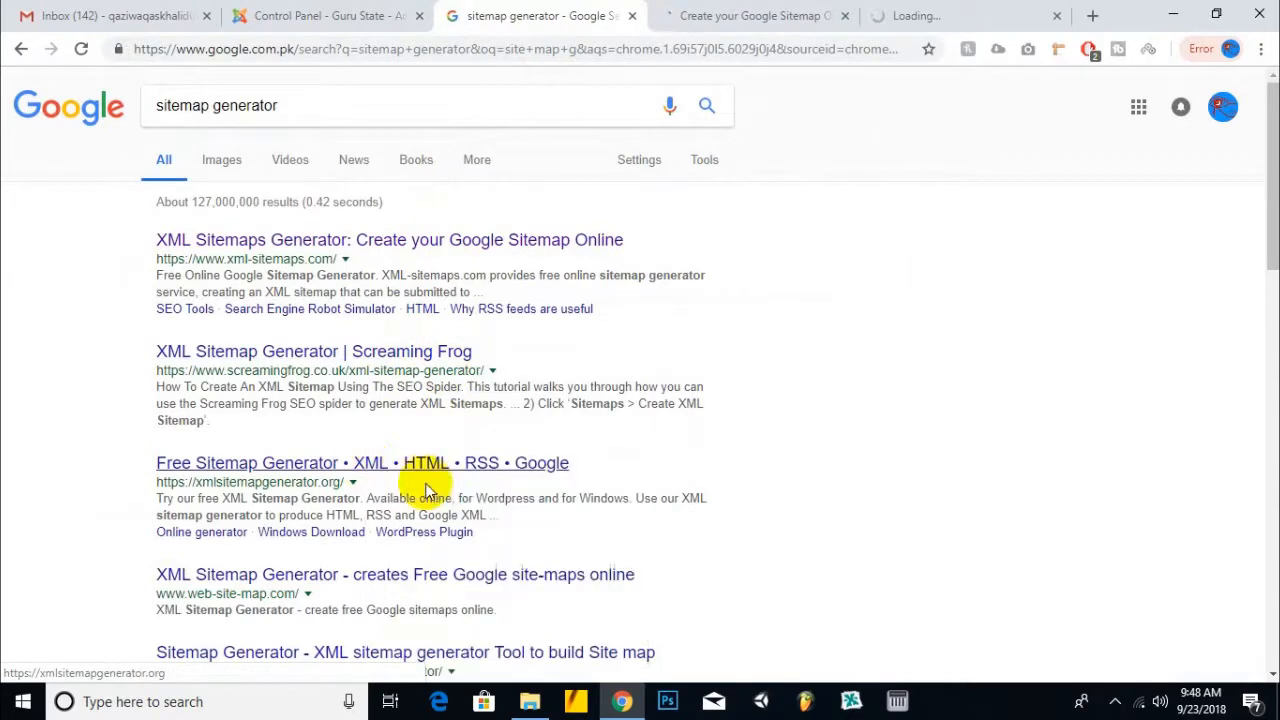
middle_click(425, 465)
left_click(325, 12)
left_click_drag(260, 49, 138, 50)
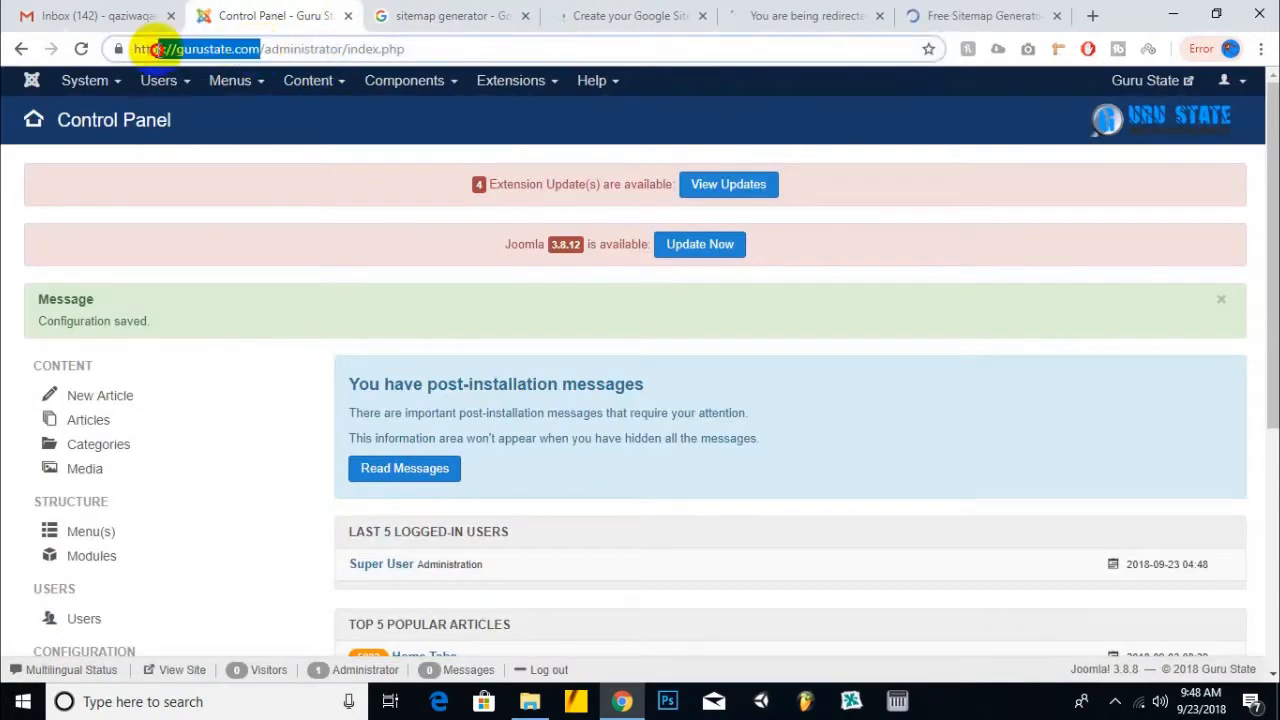
right_click(168, 50)
left_click(194, 151)
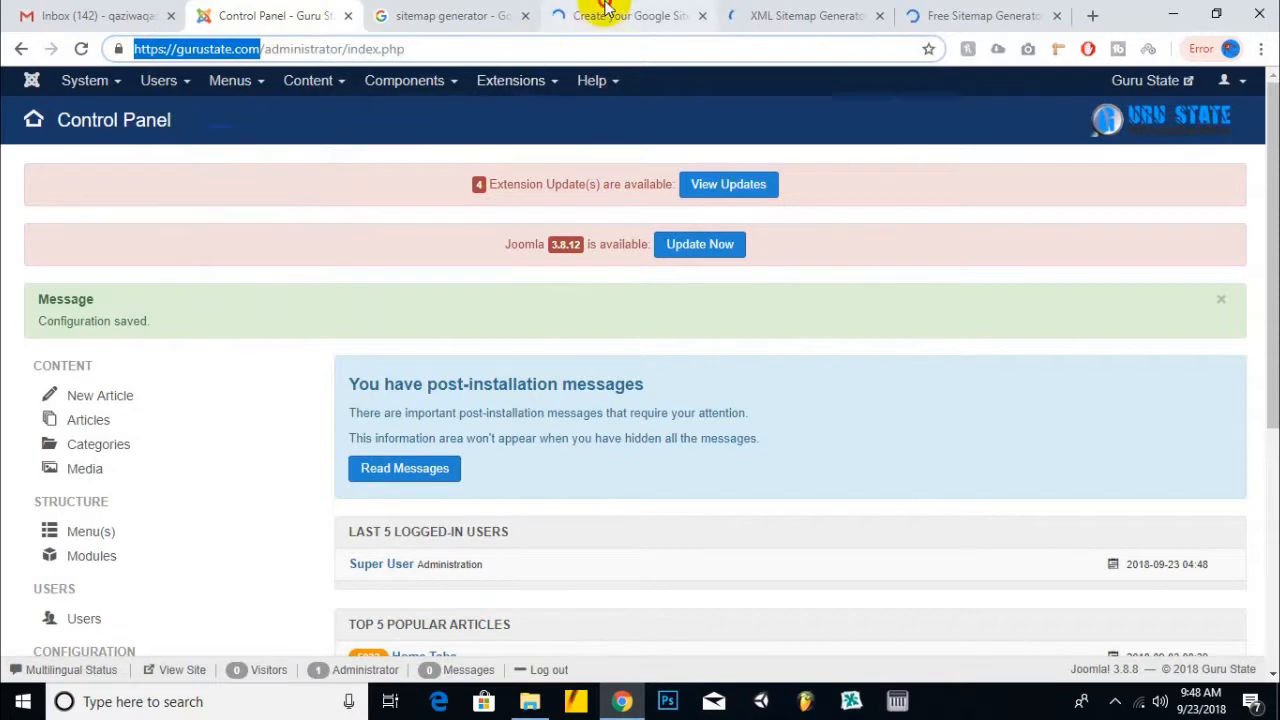
left_click(600, 15)
right_click(573, 228)
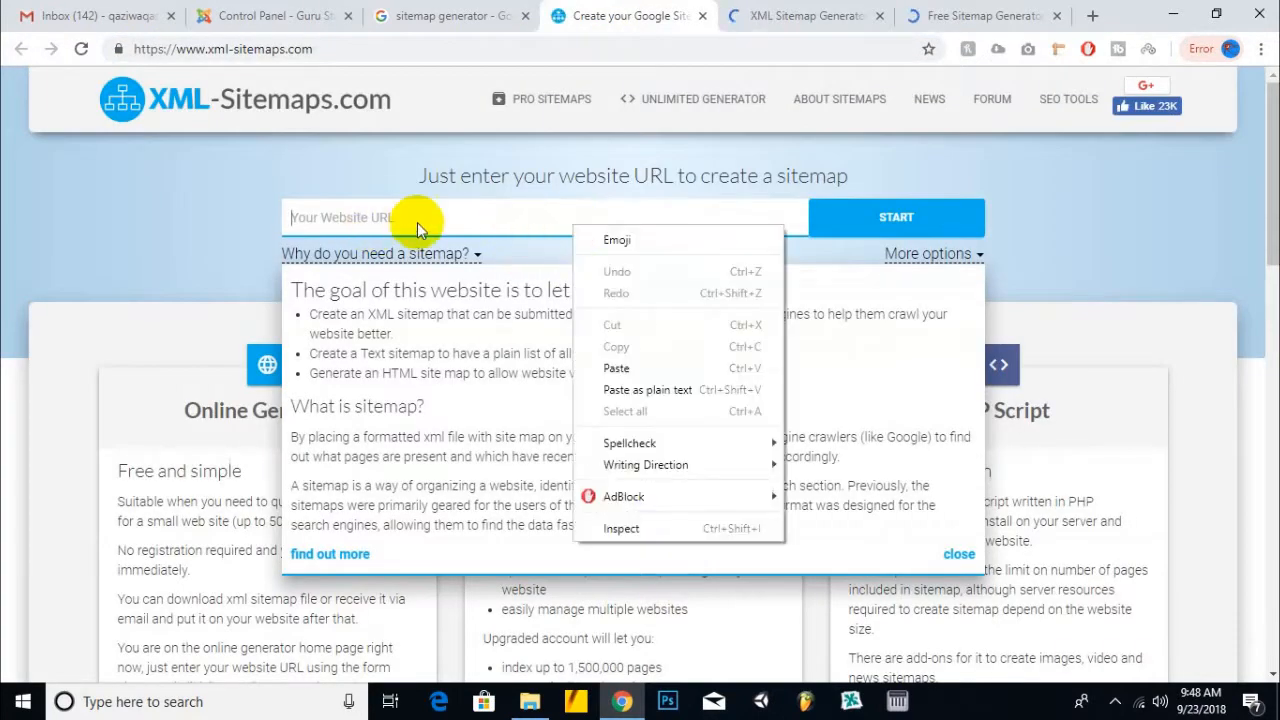
left_click(712, 372)
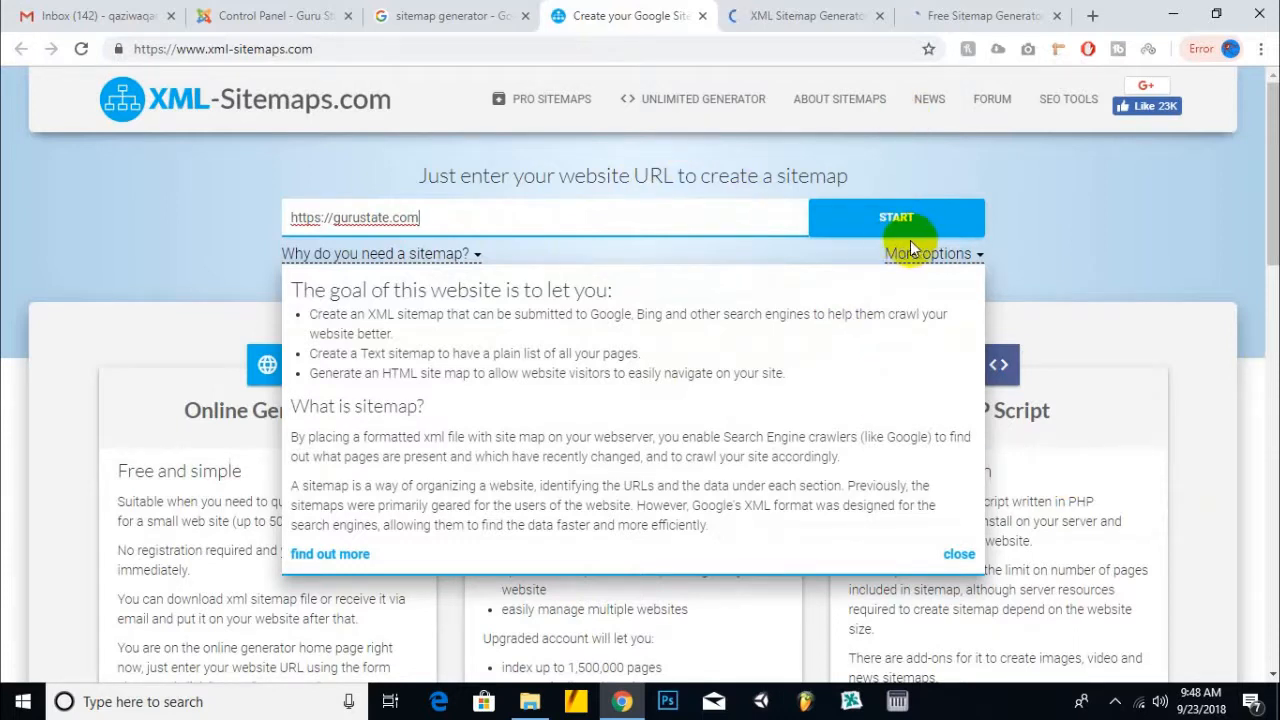
left_click(957, 556)
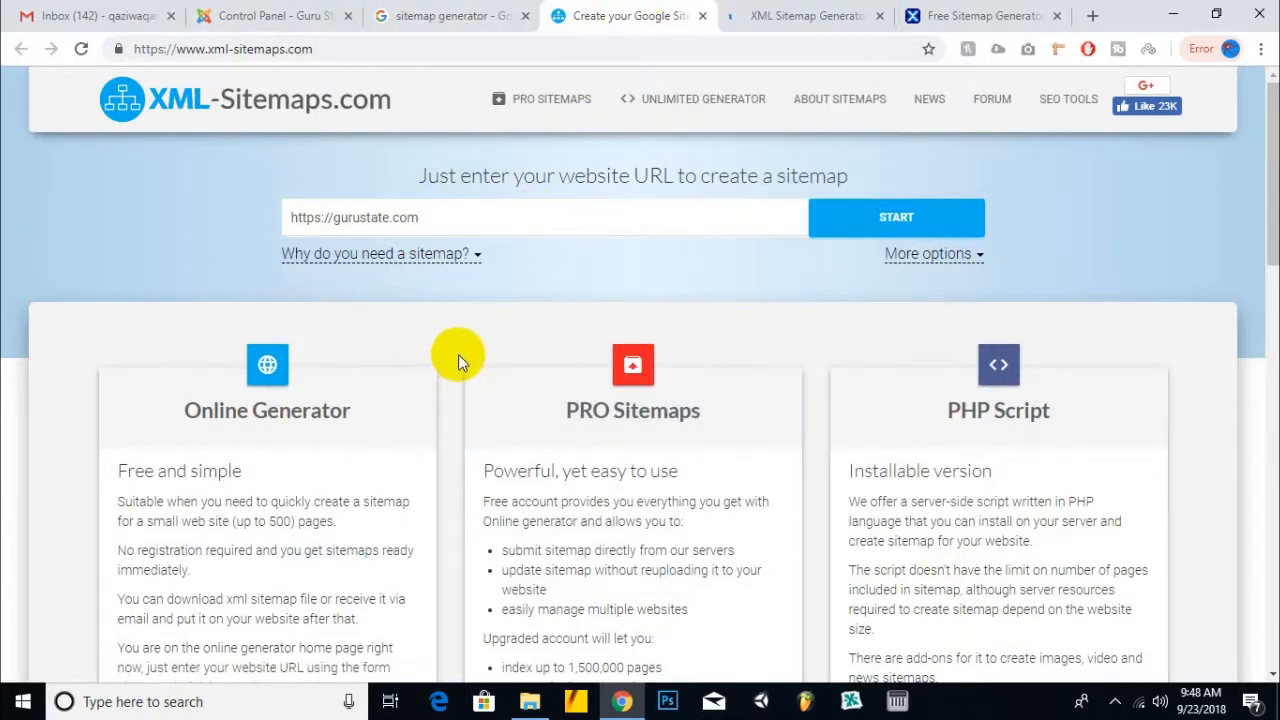
left_click(600, 212)
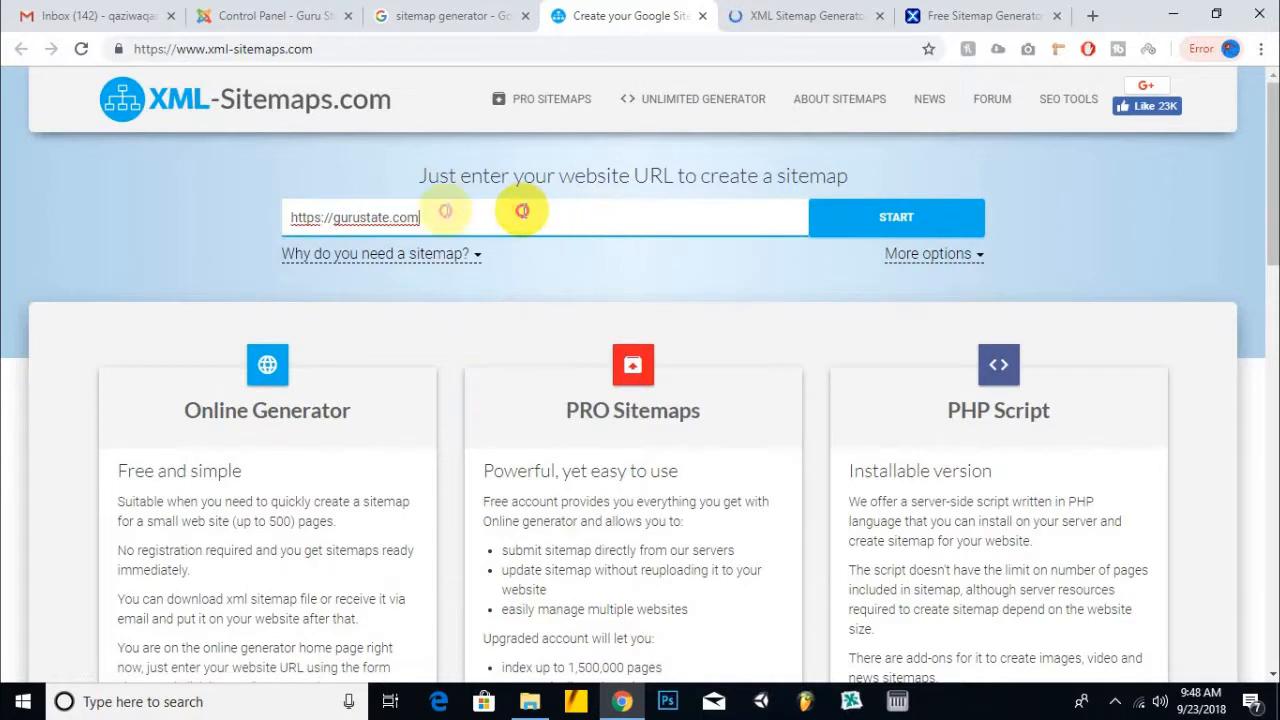
left_click_drag(517, 207, 271, 213)
left_click(477, 218)
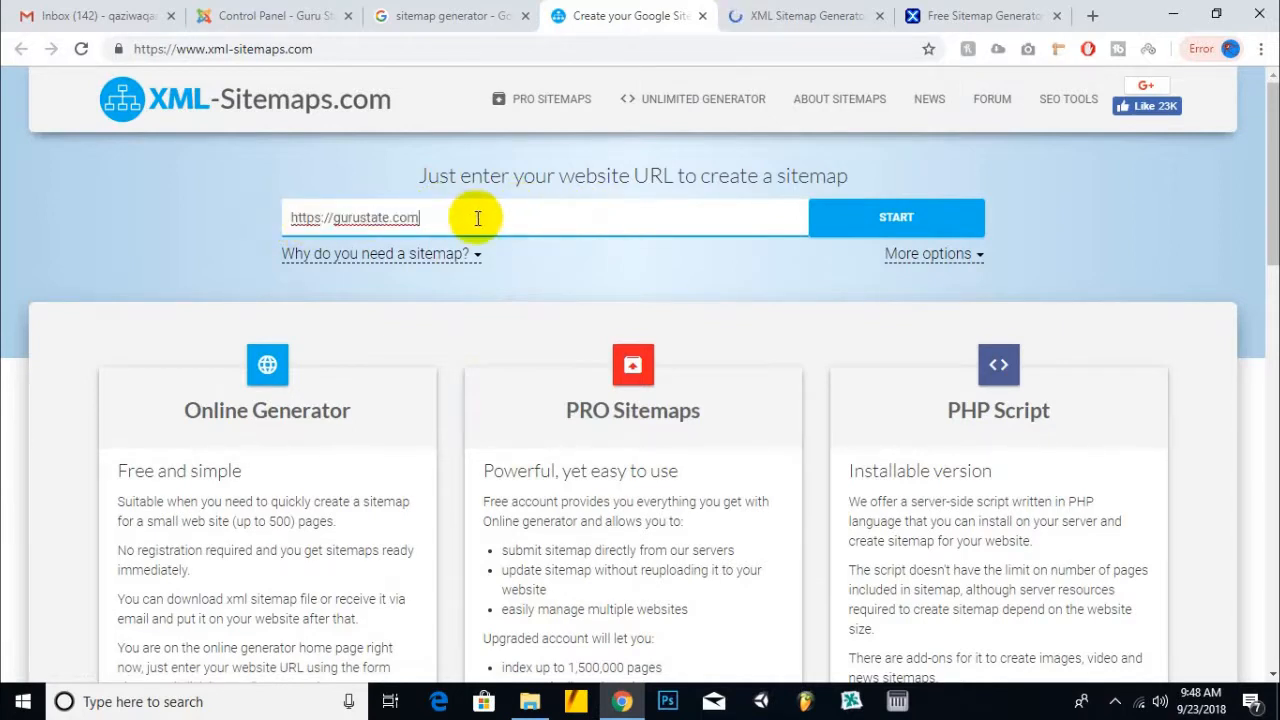
- Close the Screaming Frog, Free Sitemap Generator and XML-Sitemaps.com tabs
left_click(740, 14)
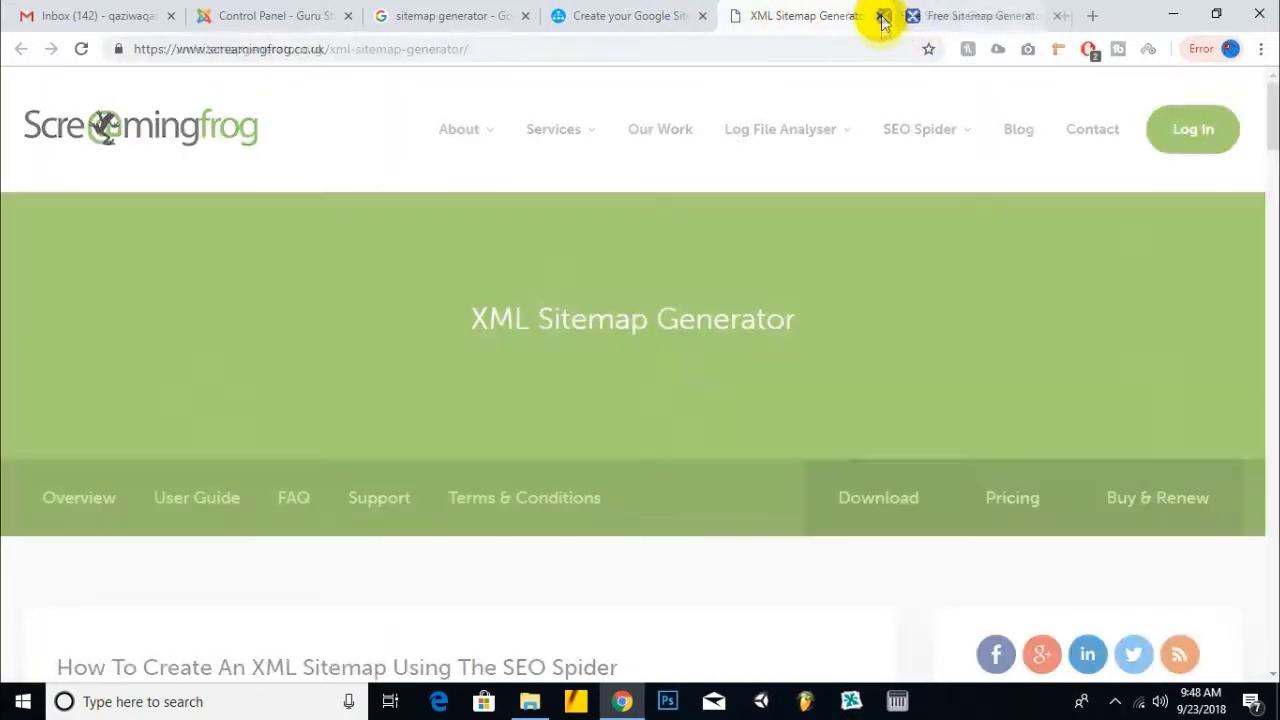
left_click(879, 15)
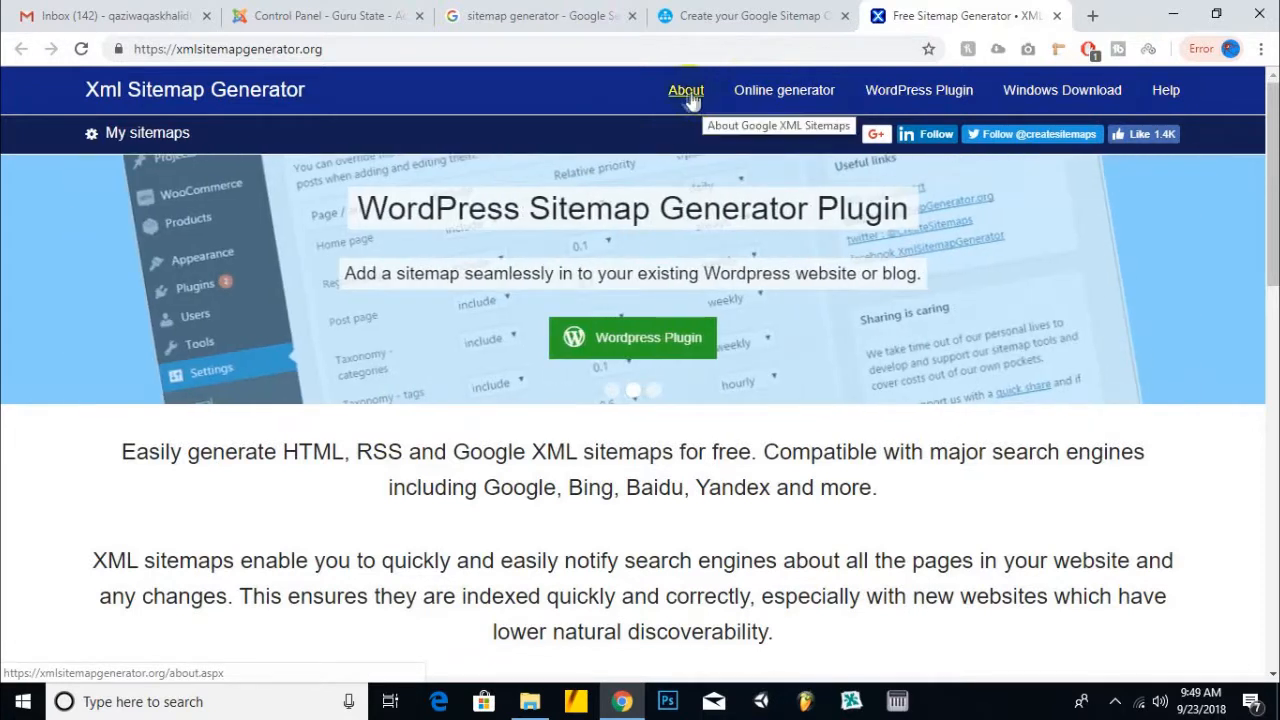
left_click(1057, 16)
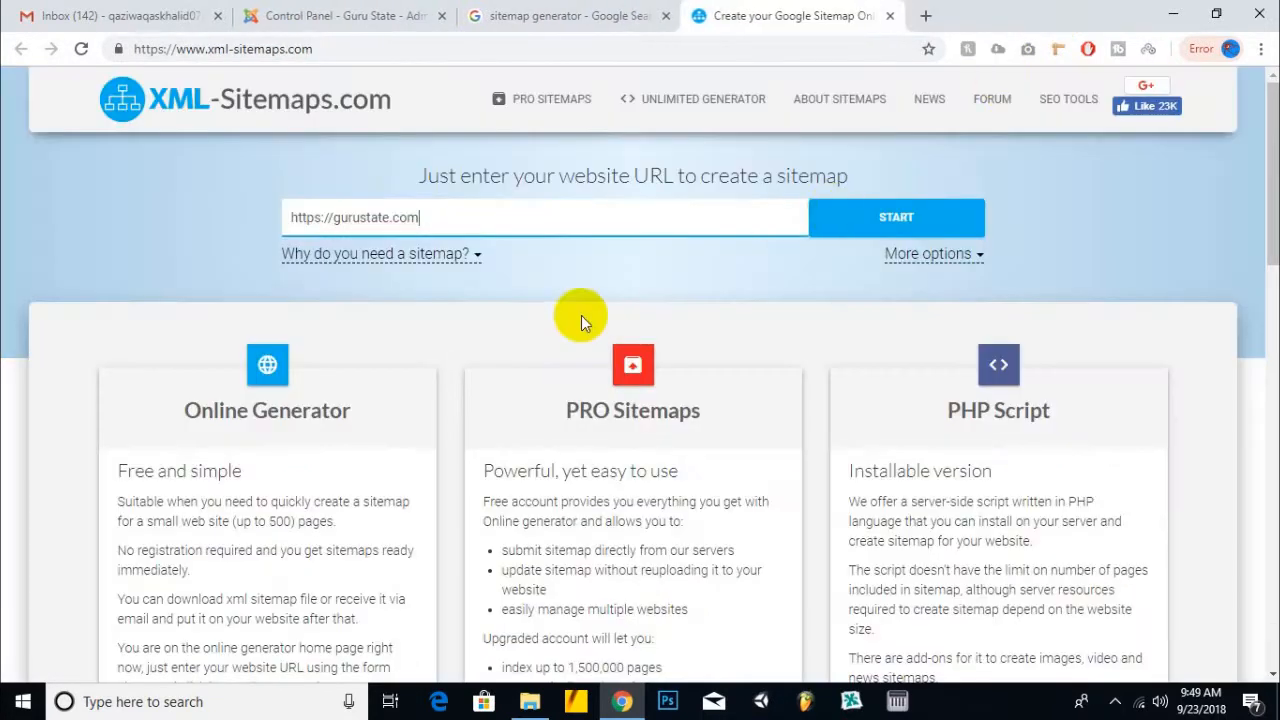
left_click(891, 17)
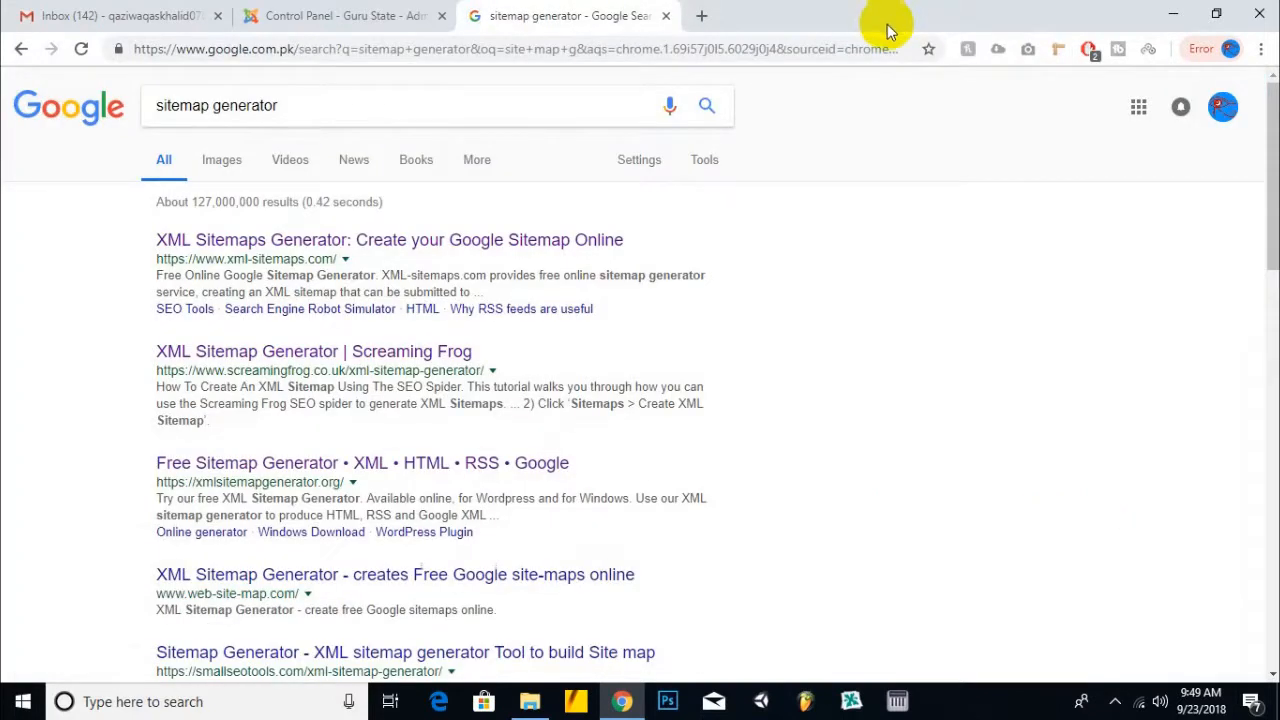
- Look through the admin Extensions and Help menus, then open the Guru State frontend in a new tab
left_click(666, 17)
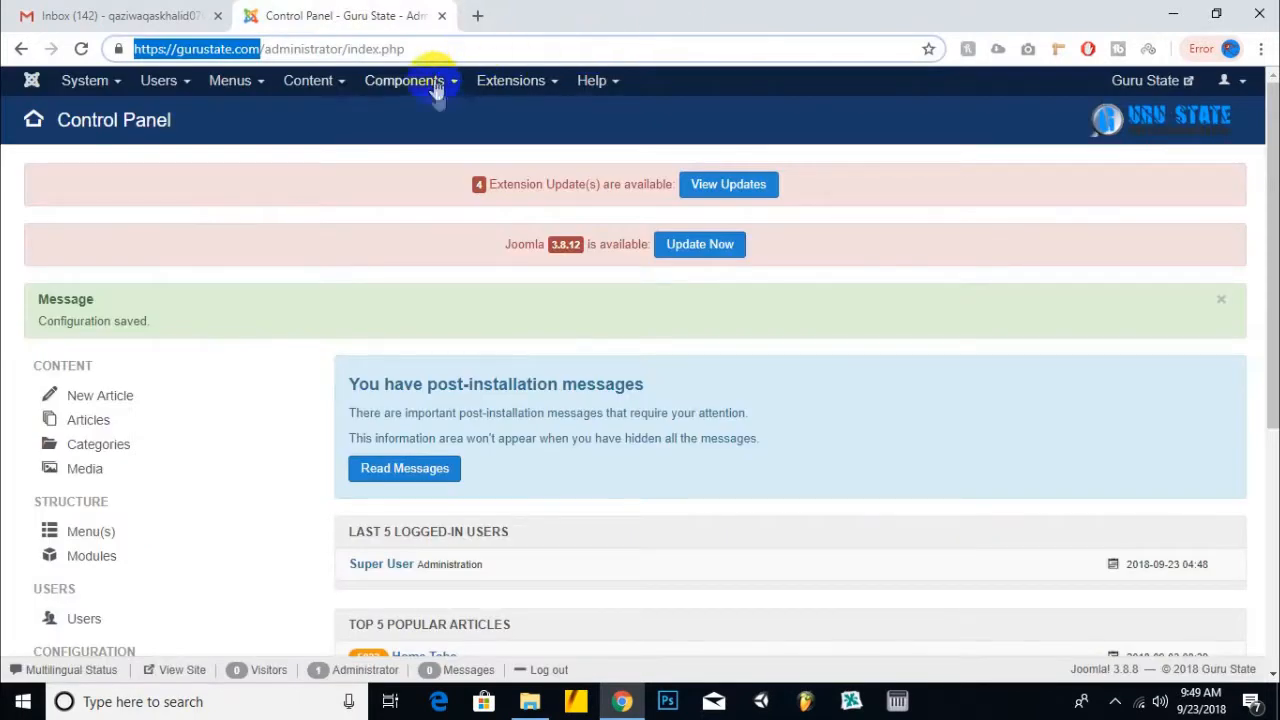
left_click(525, 83)
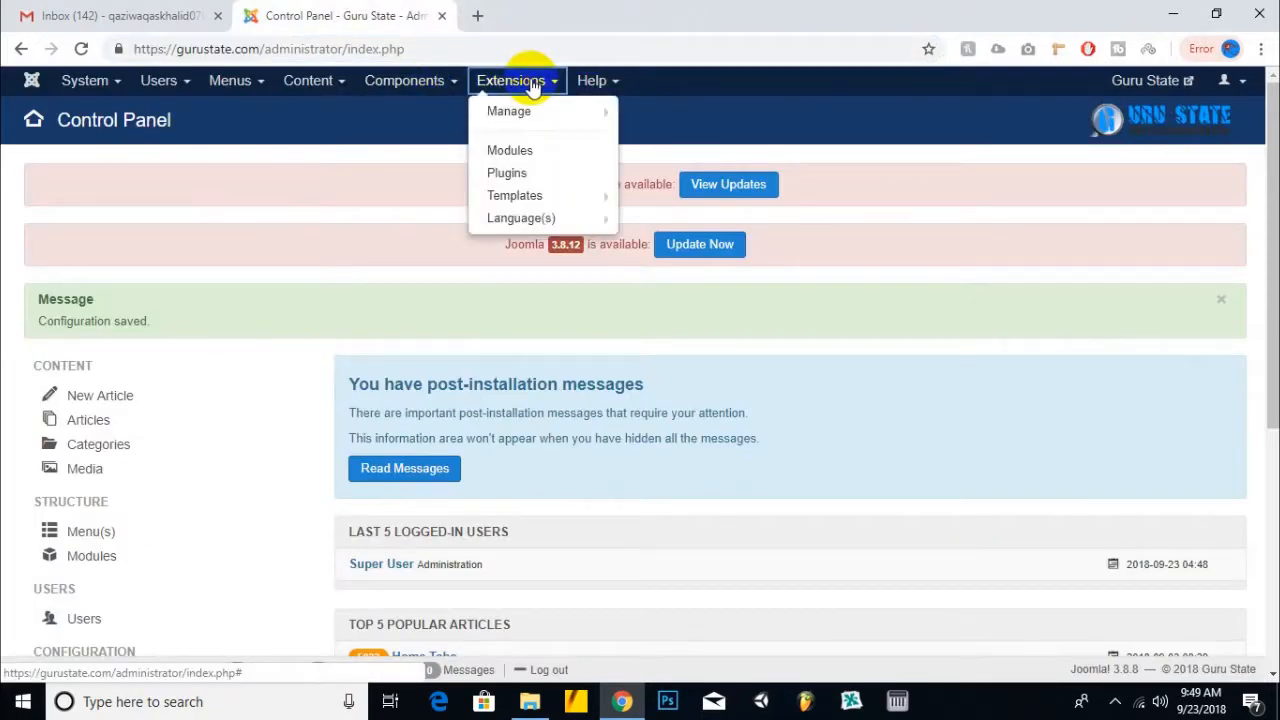
left_click(404, 80)
left_click(591, 80)
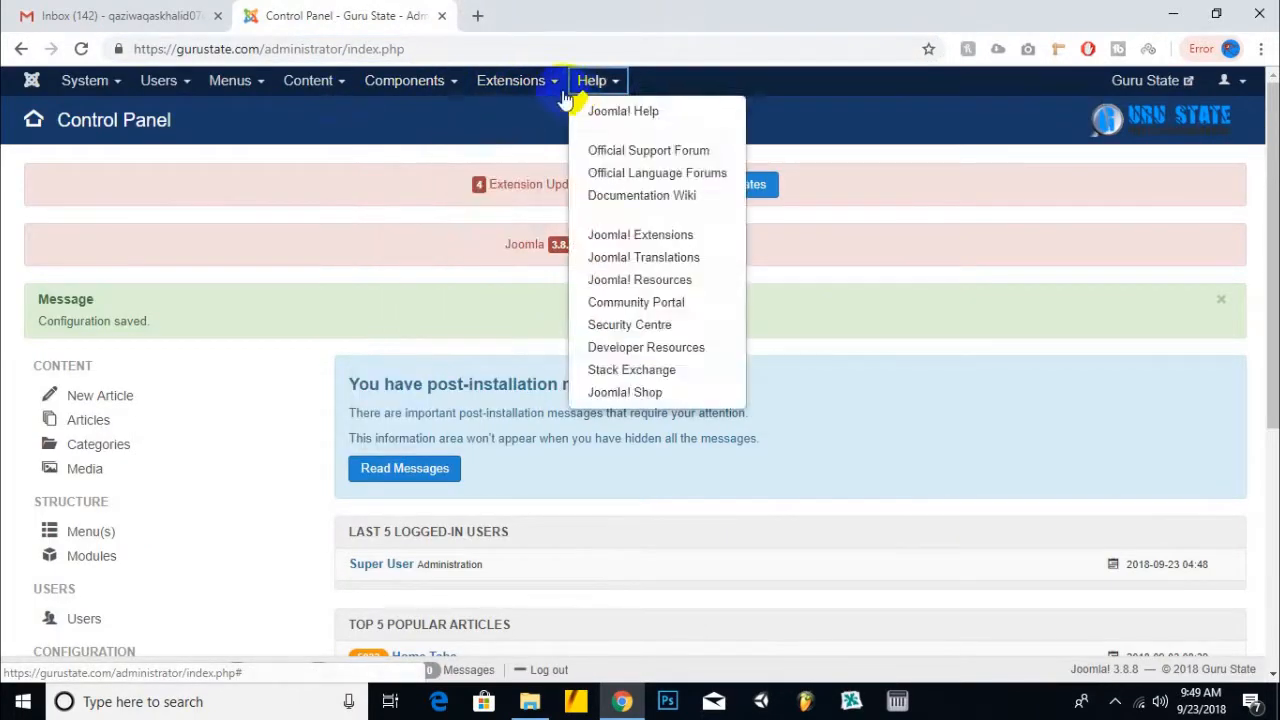
left_click(845, 118)
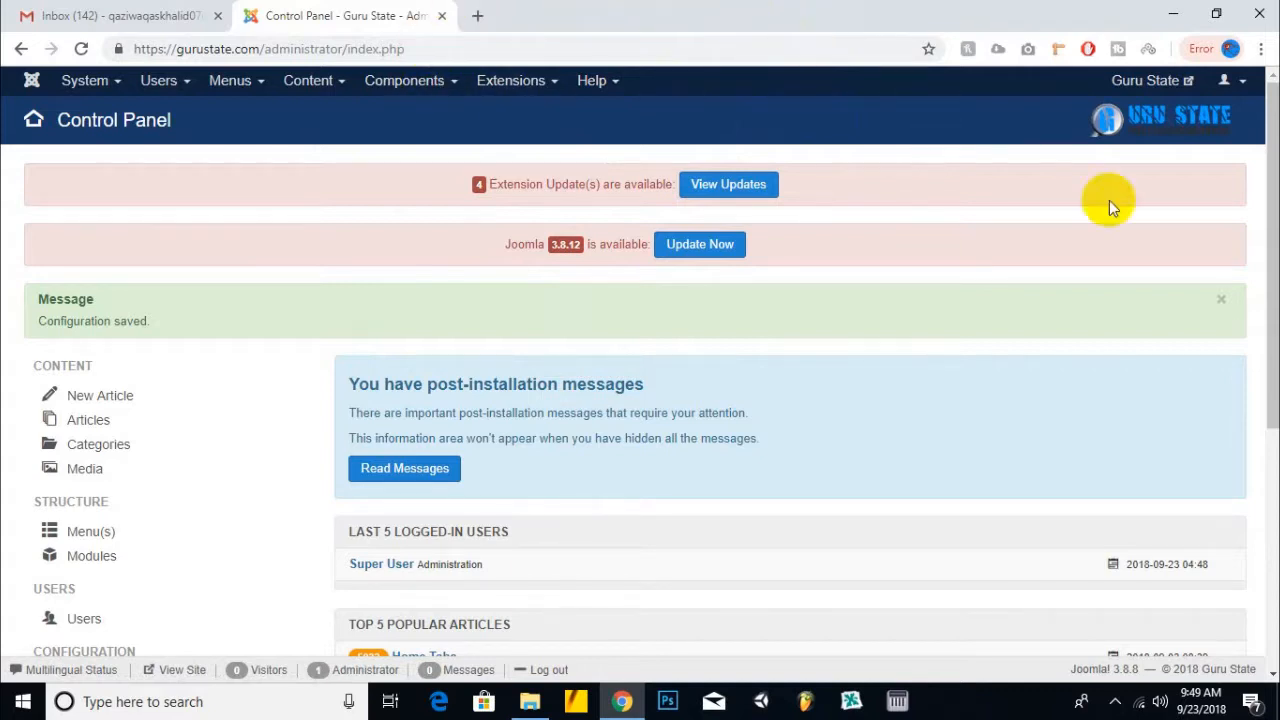
left_click(1150, 81)
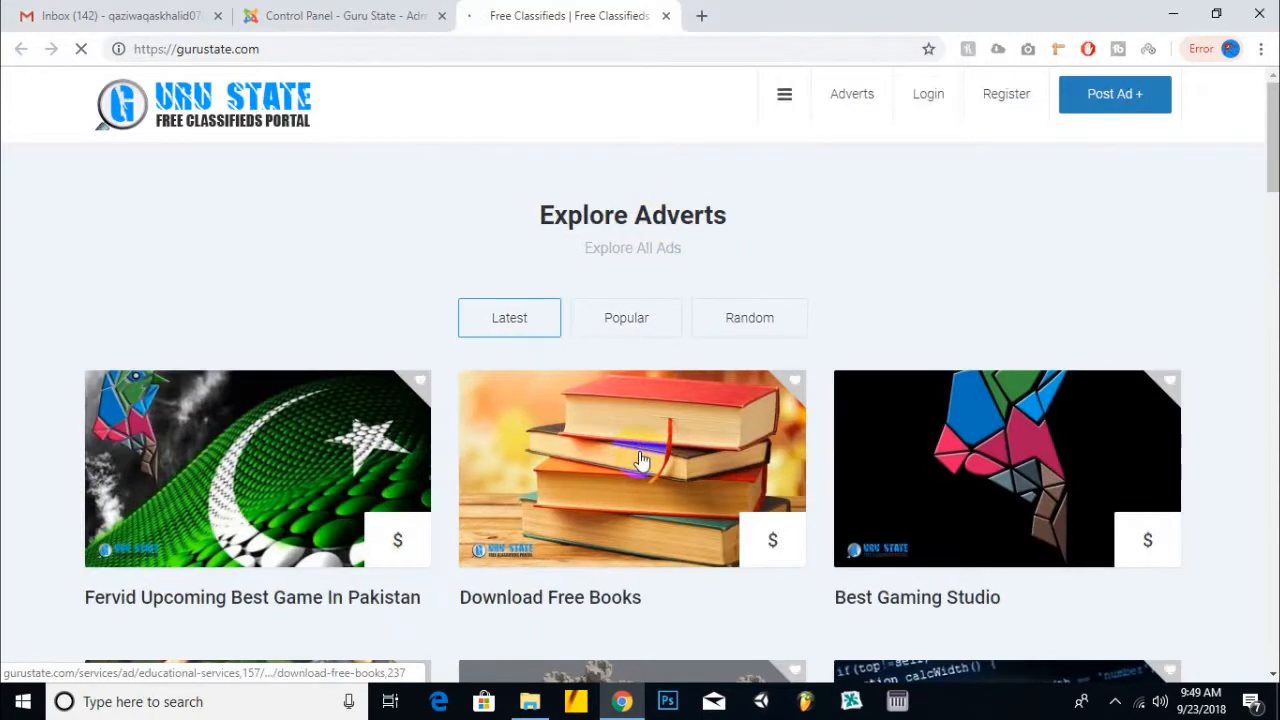
- Check the Download Free Books advert page, then return to the site's home page
left_click(642, 455)
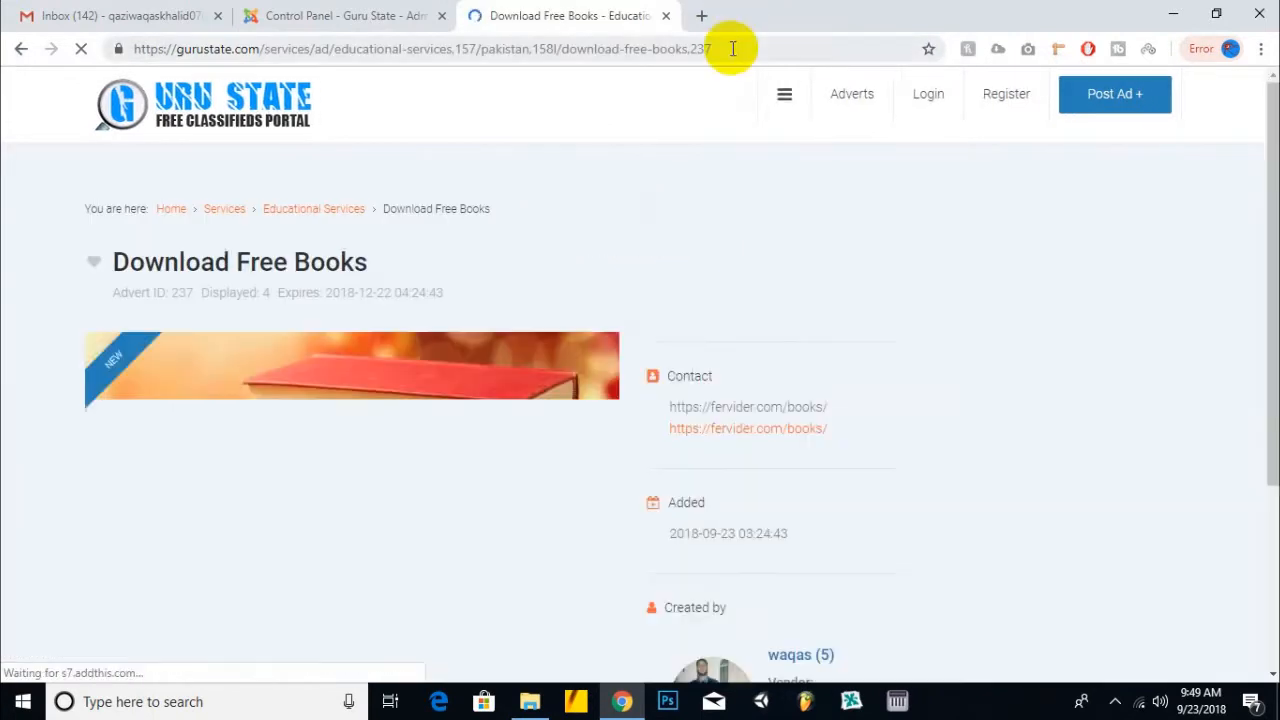
left_click_drag(733, 48, 145, 50)
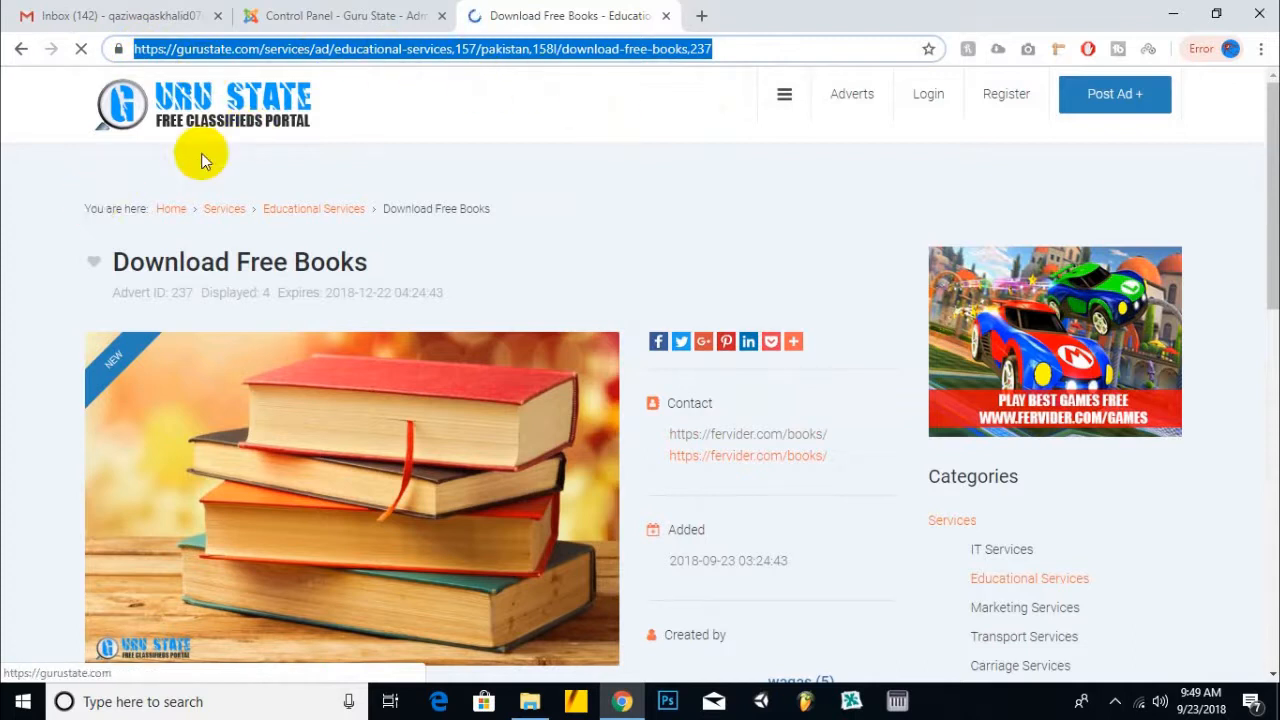
scroll(676, 216, "down", 5)
scroll(676, 216, "down", 5)
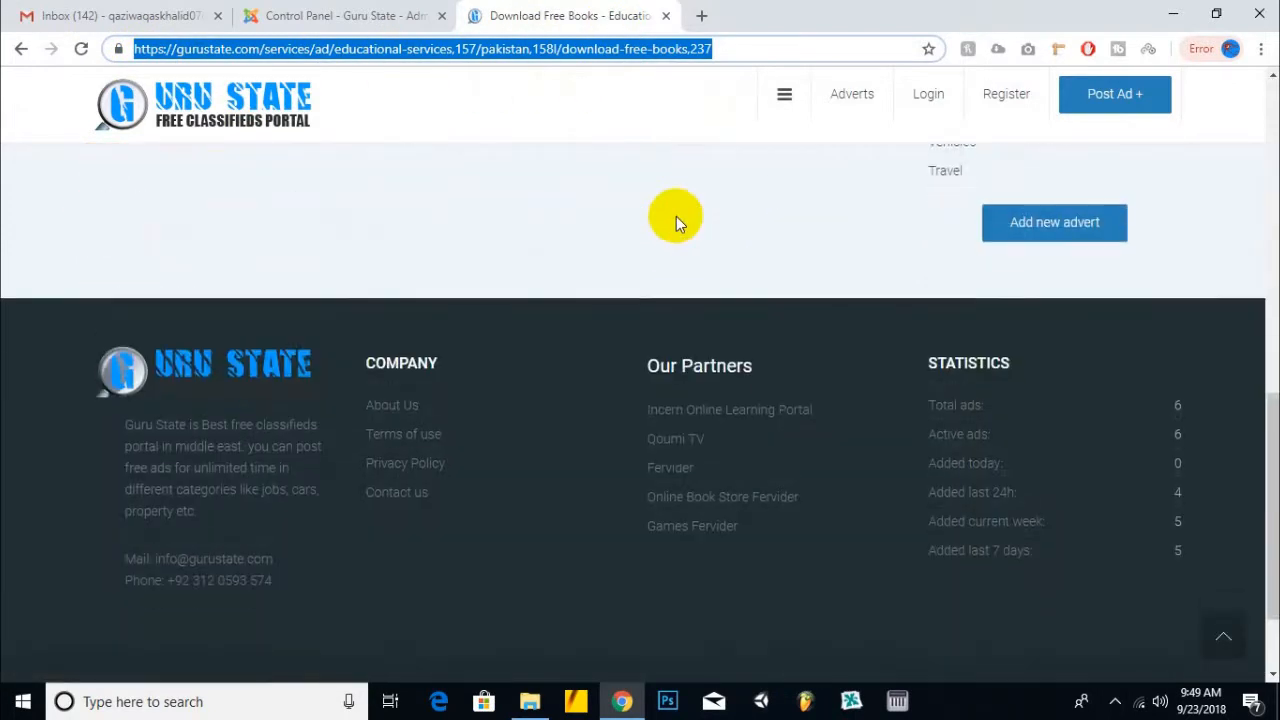
scroll(676, 216, "up", 10)
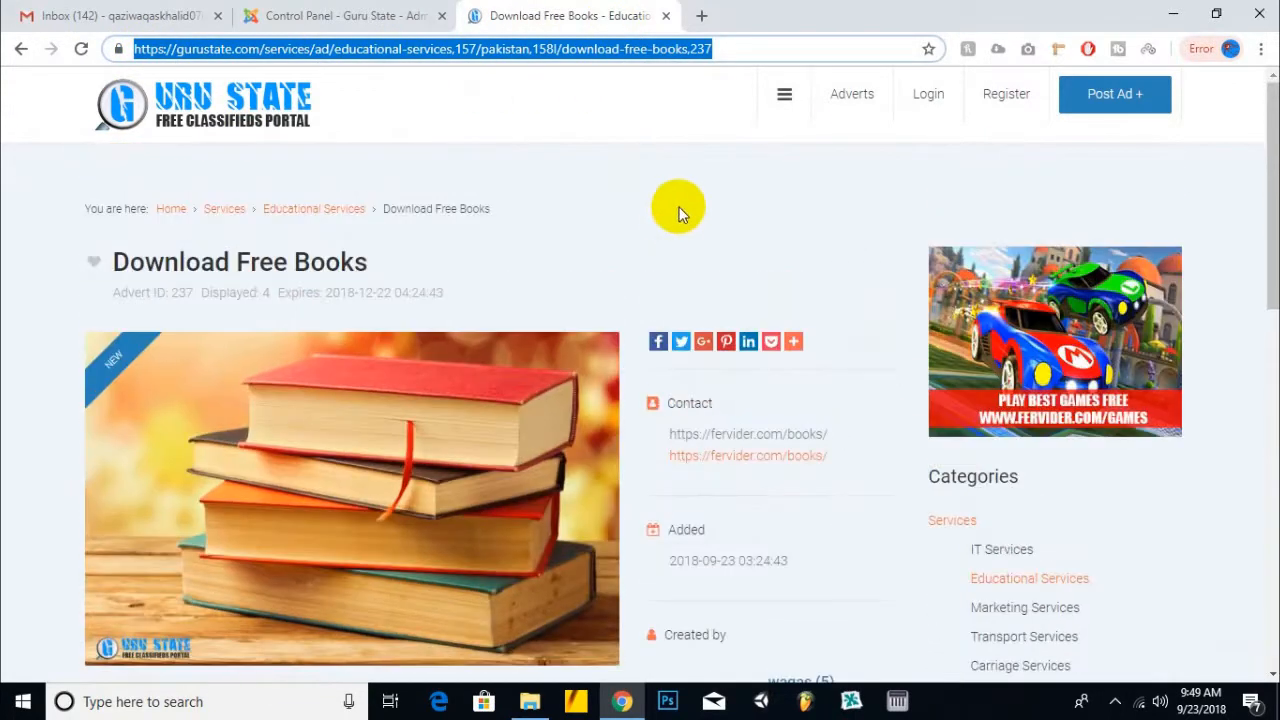
left_click(228, 86)
- Go to Extensions > Manage > Install in Joomla and bring up the JSitemap Pro package folder
left_click(353, 10)
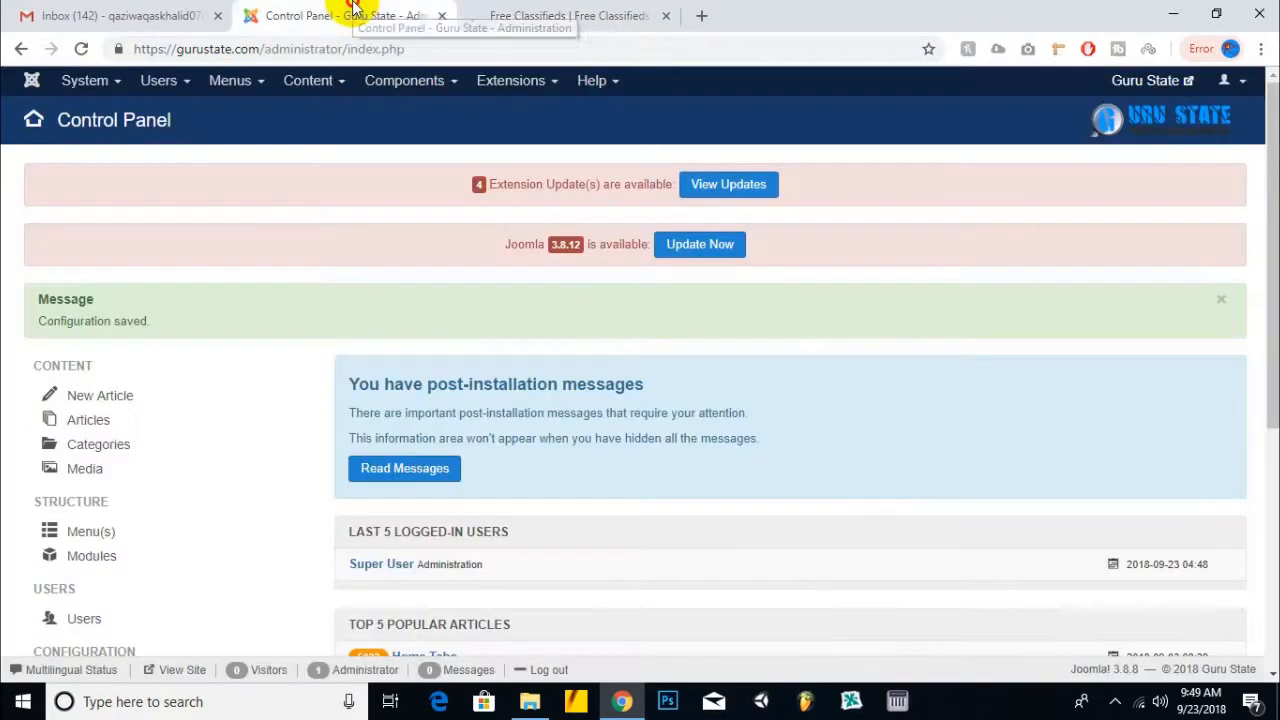
left_click(540, 82)
left_click(543, 113)
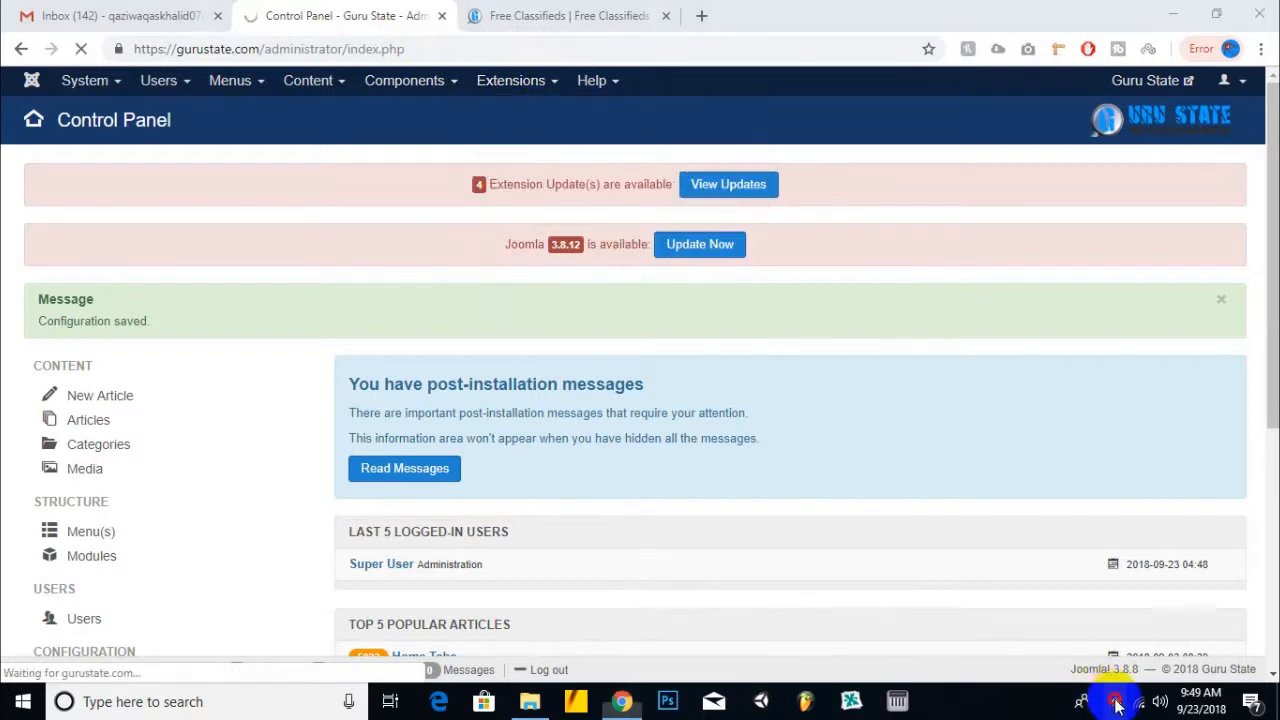
left_click(1115, 701)
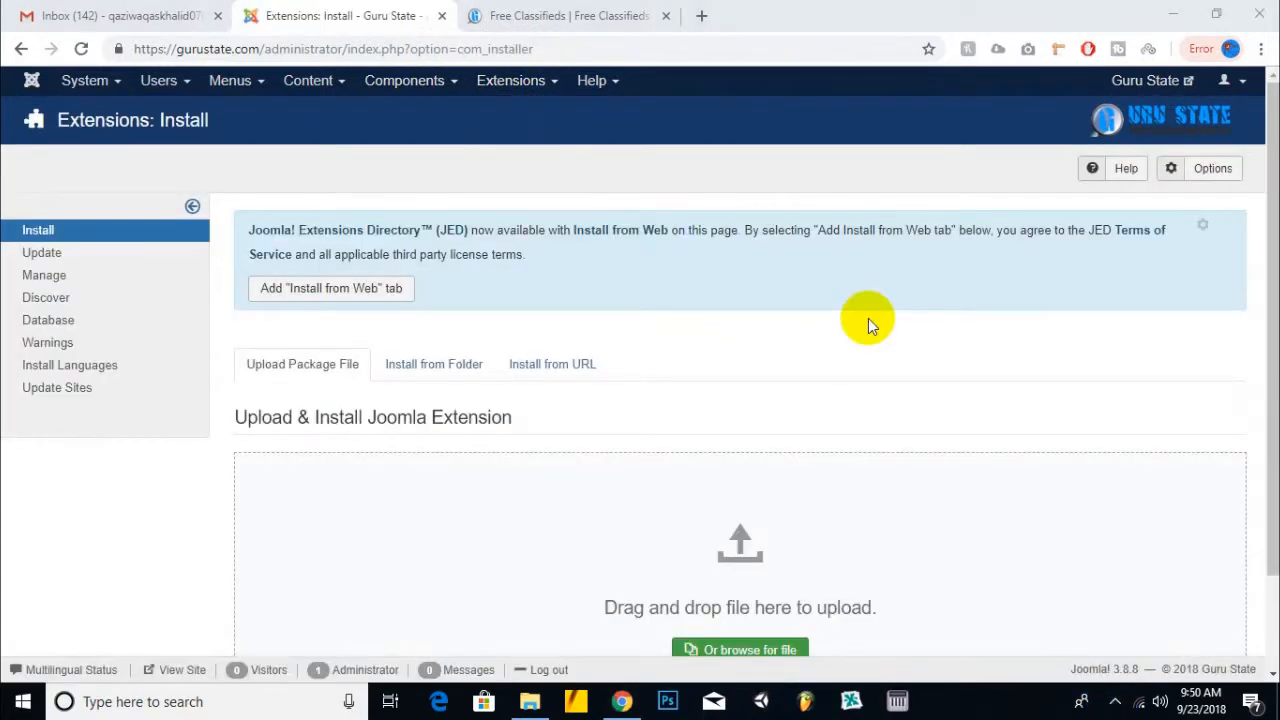
key("alt+Tab")
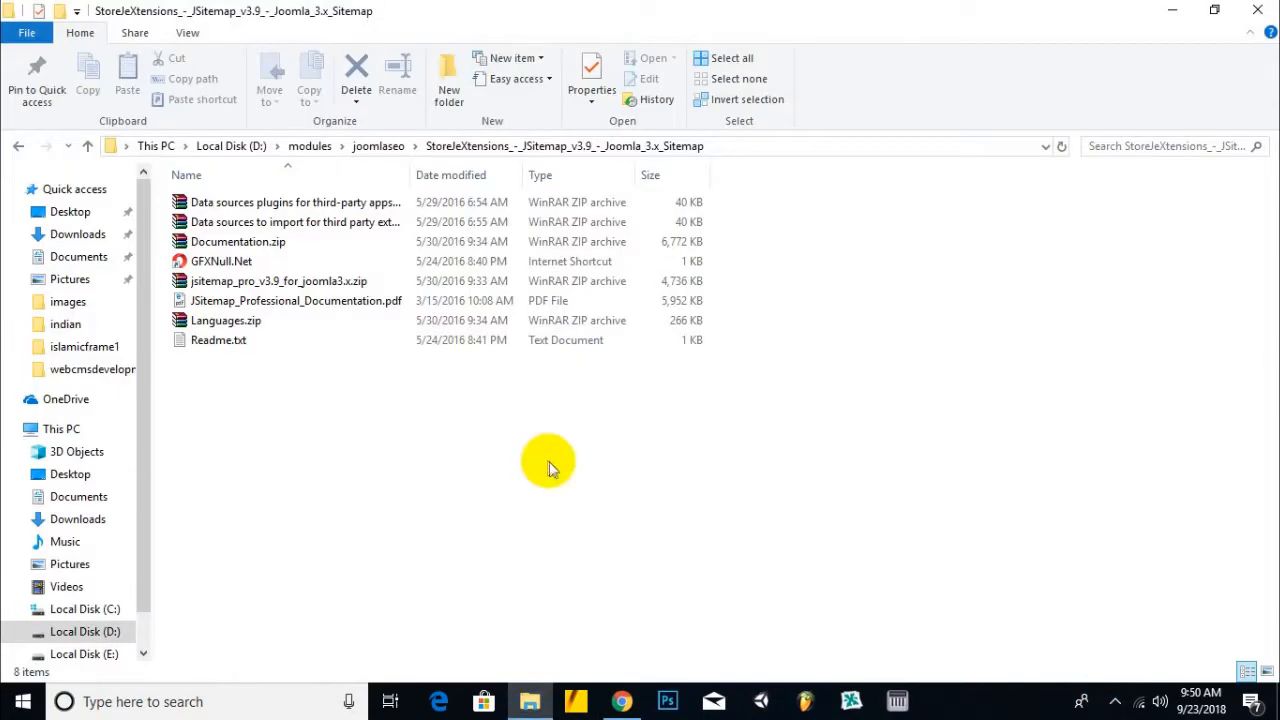
- Drag jsitemap_pro_v3.9_for_joomla3.x.zip onto Joomla's Upload Package File drop zone
left_click(293, 283)
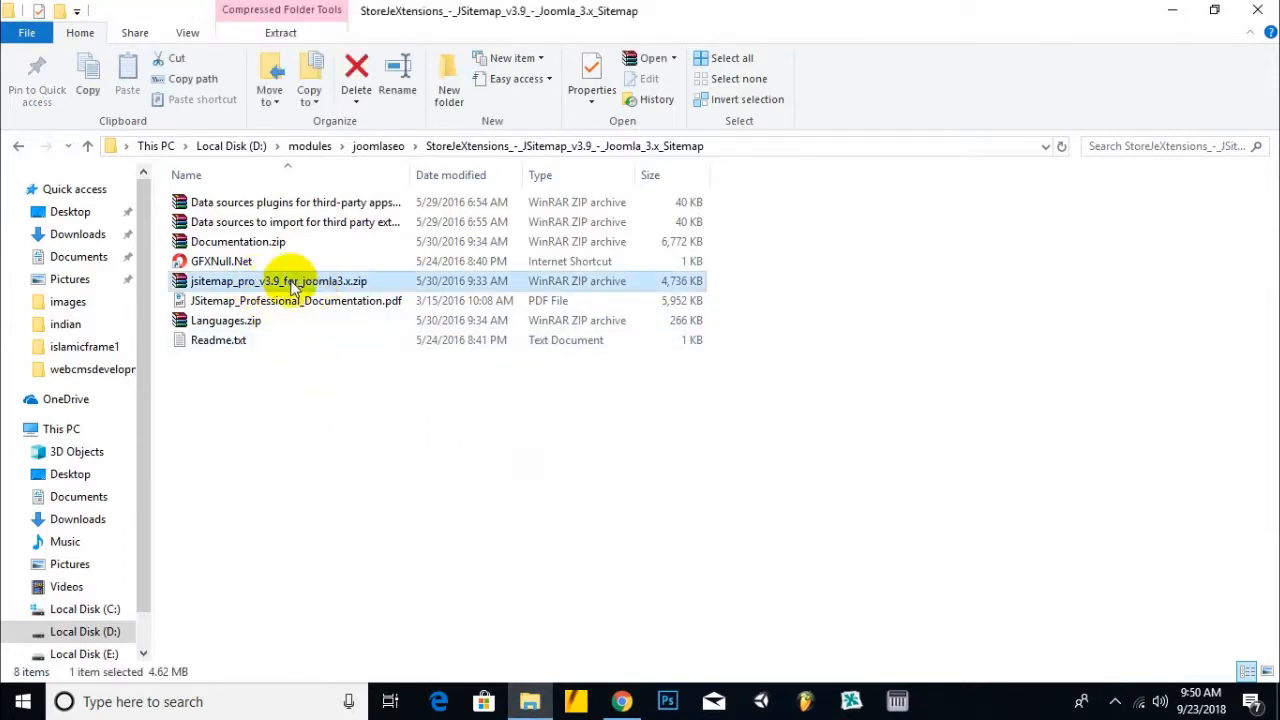
left_click_drag(293, 285, 786, 657)
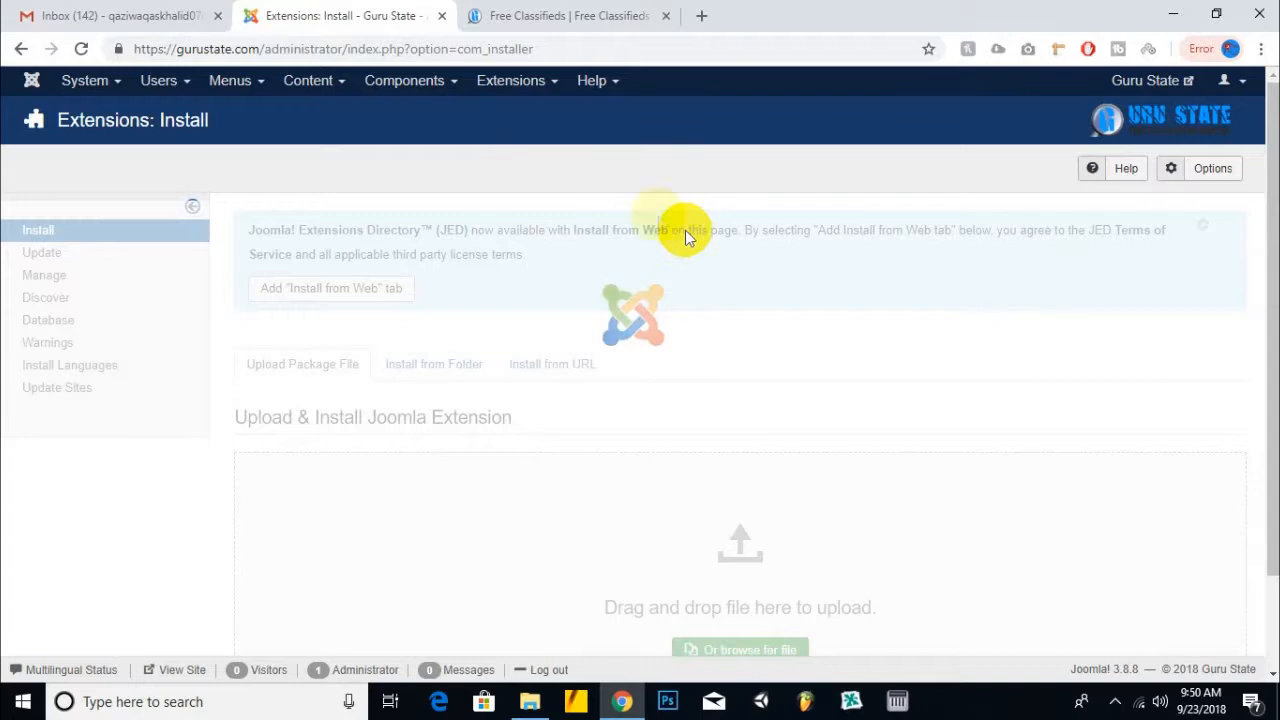
left_click(122, 8)
- Open Search Console from Gmail's Google apps grid and move its tab to the end
left_click(1250, 96)
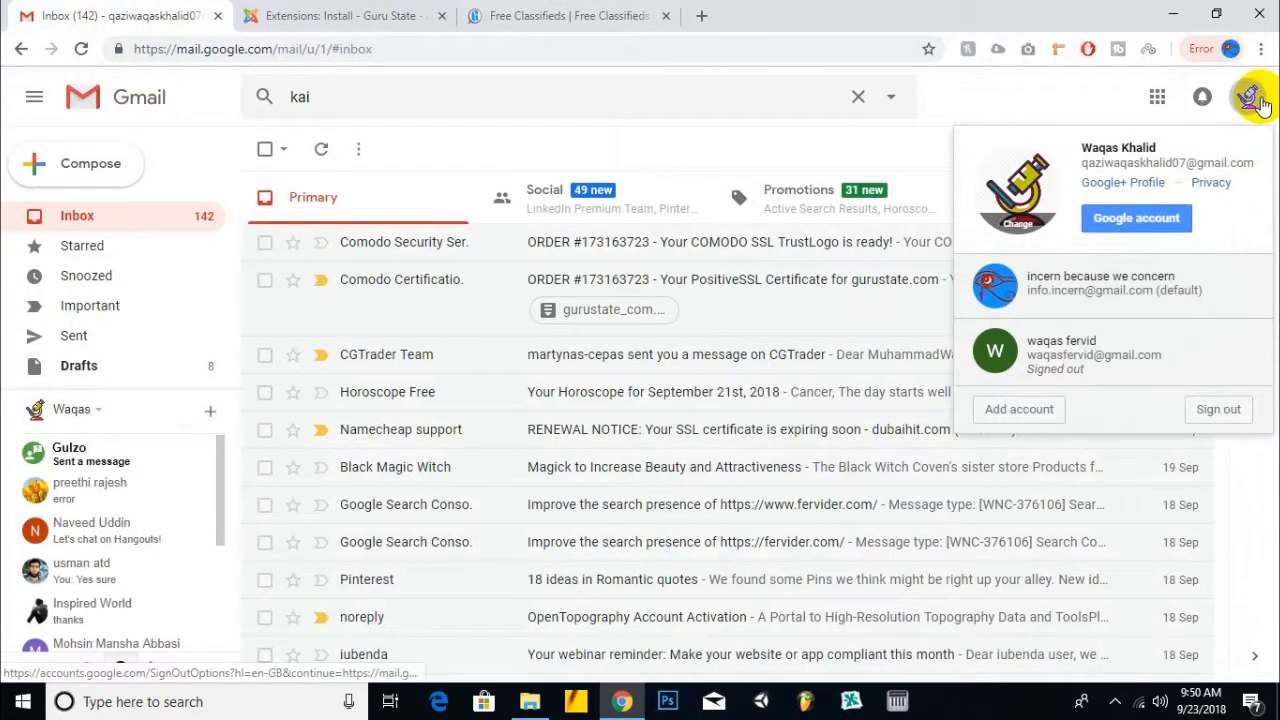
left_click(1157, 96)
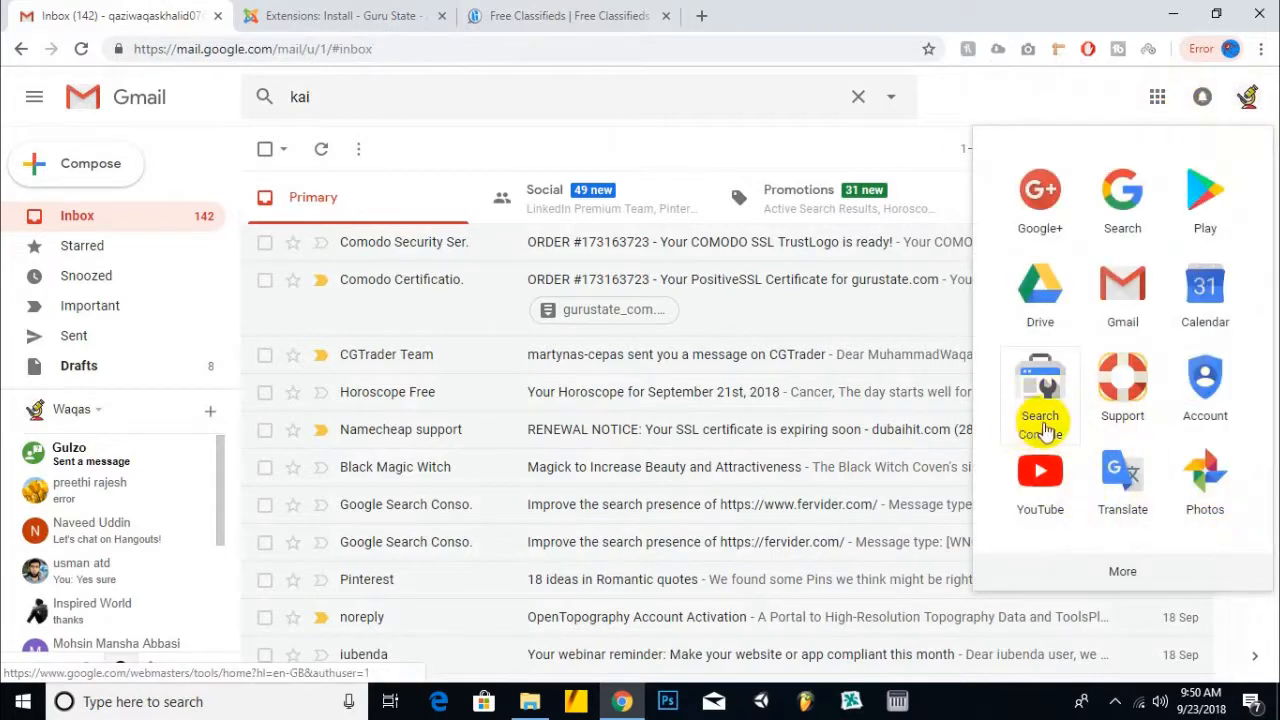
left_click(1043, 430)
left_click_drag(306, 8, 722, 22)
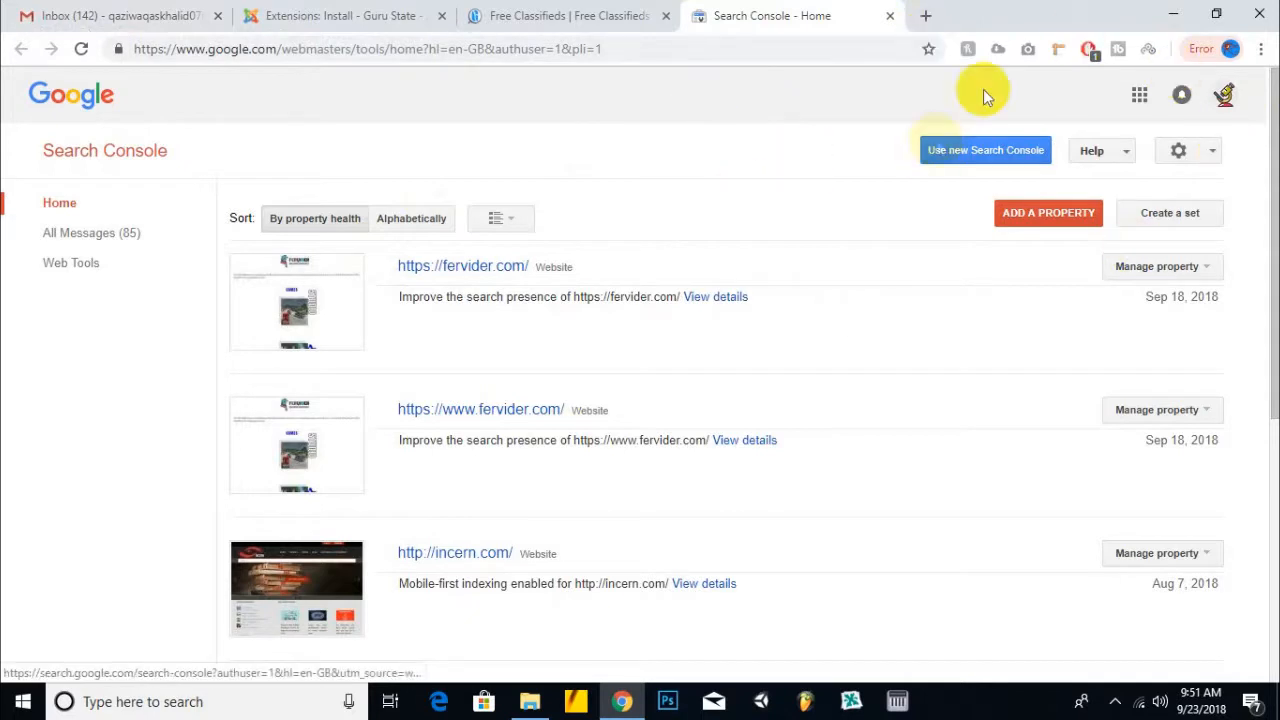
- Start adding a Search Console property and copy the Guru State site's web address
scroll(848, 143, "down", 5)
scroll(839, 166, "up", 5)
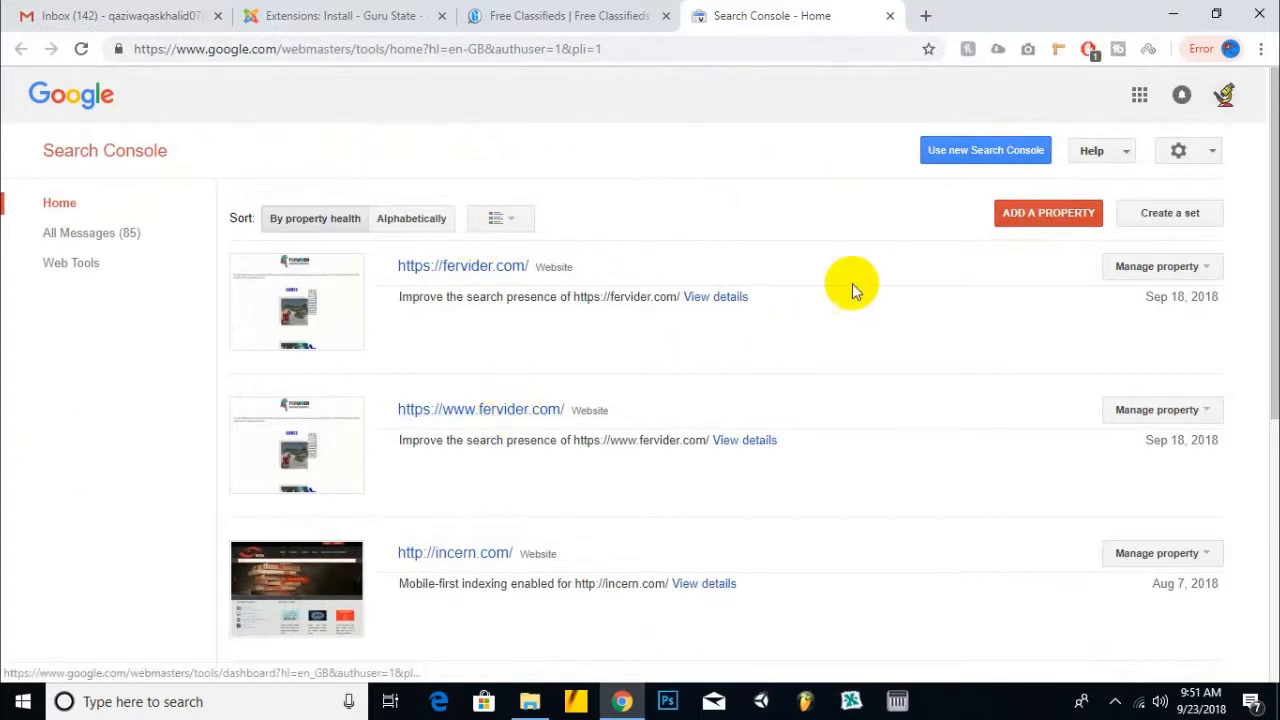
left_click(1051, 215)
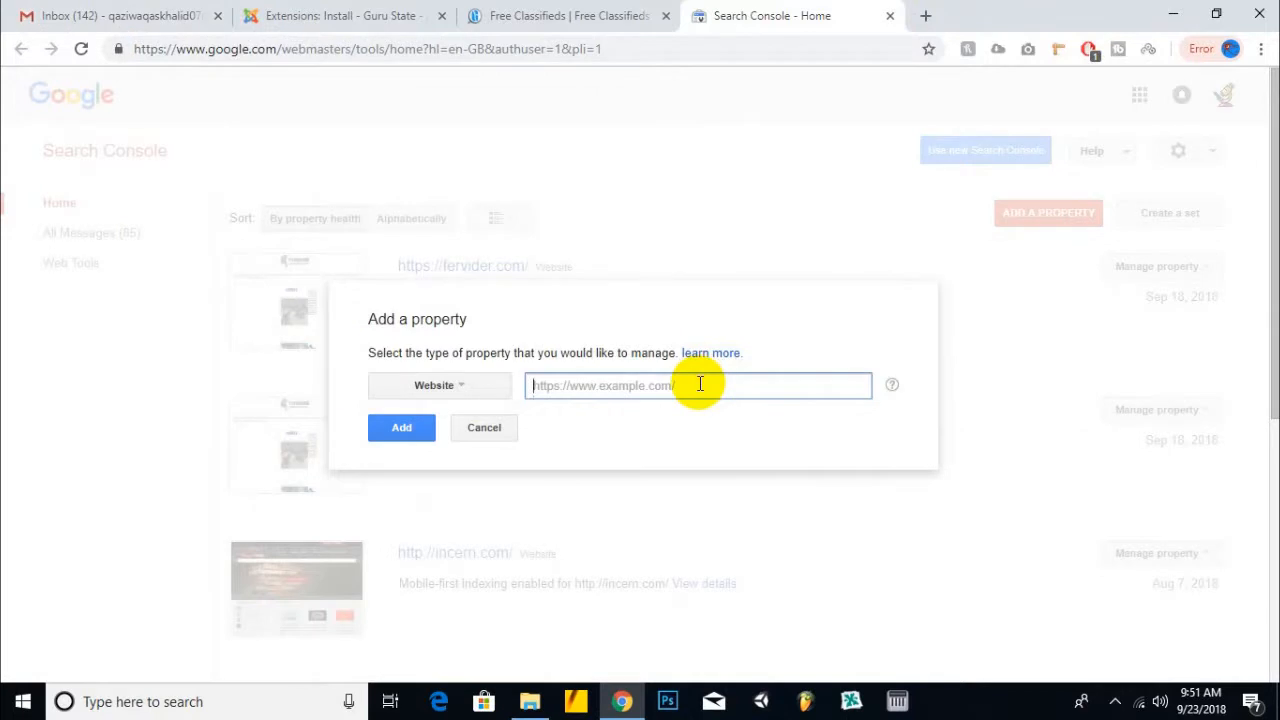
left_click(475, 18)
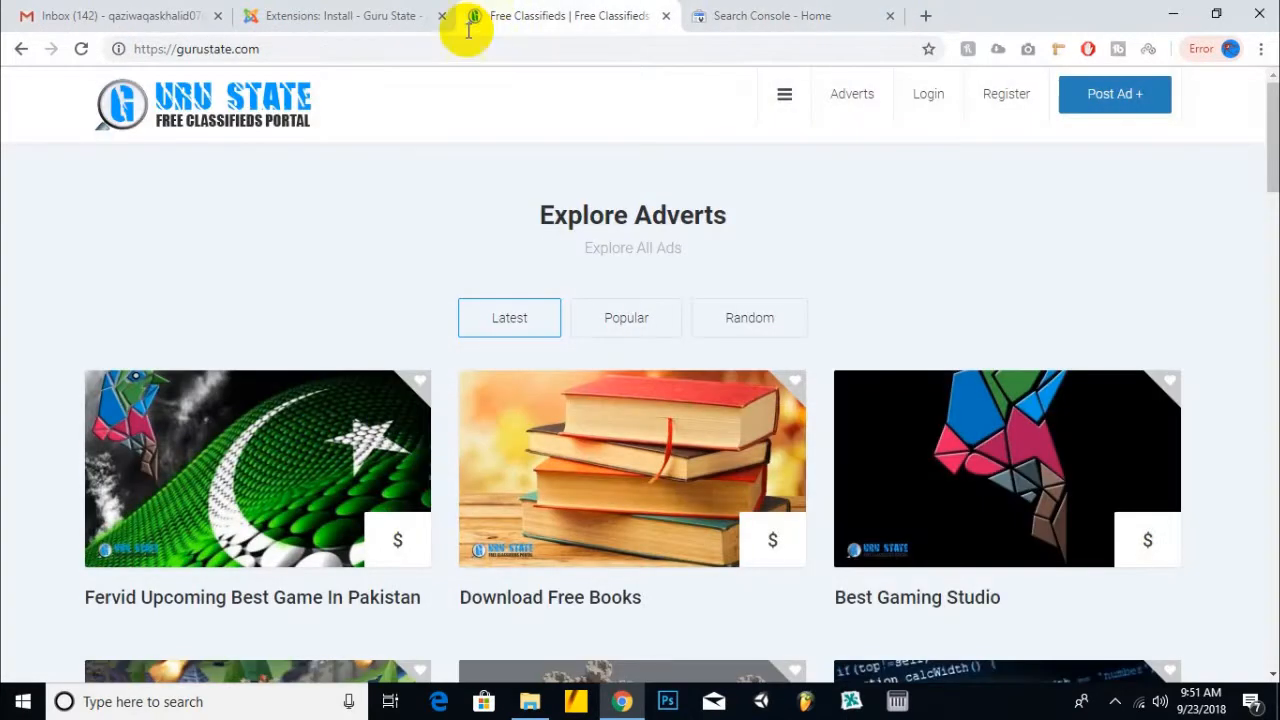
left_click(372, 47)
right_click(257, 48)
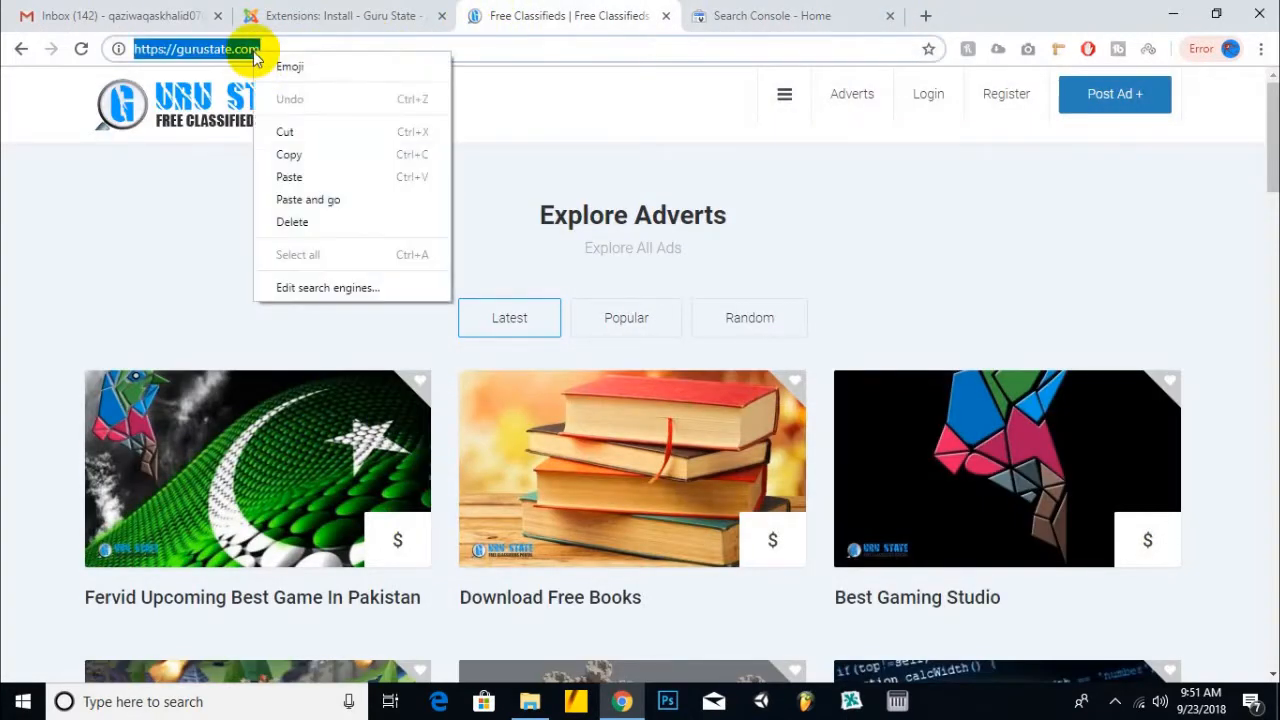
left_click(304, 157)
left_click(180, 52)
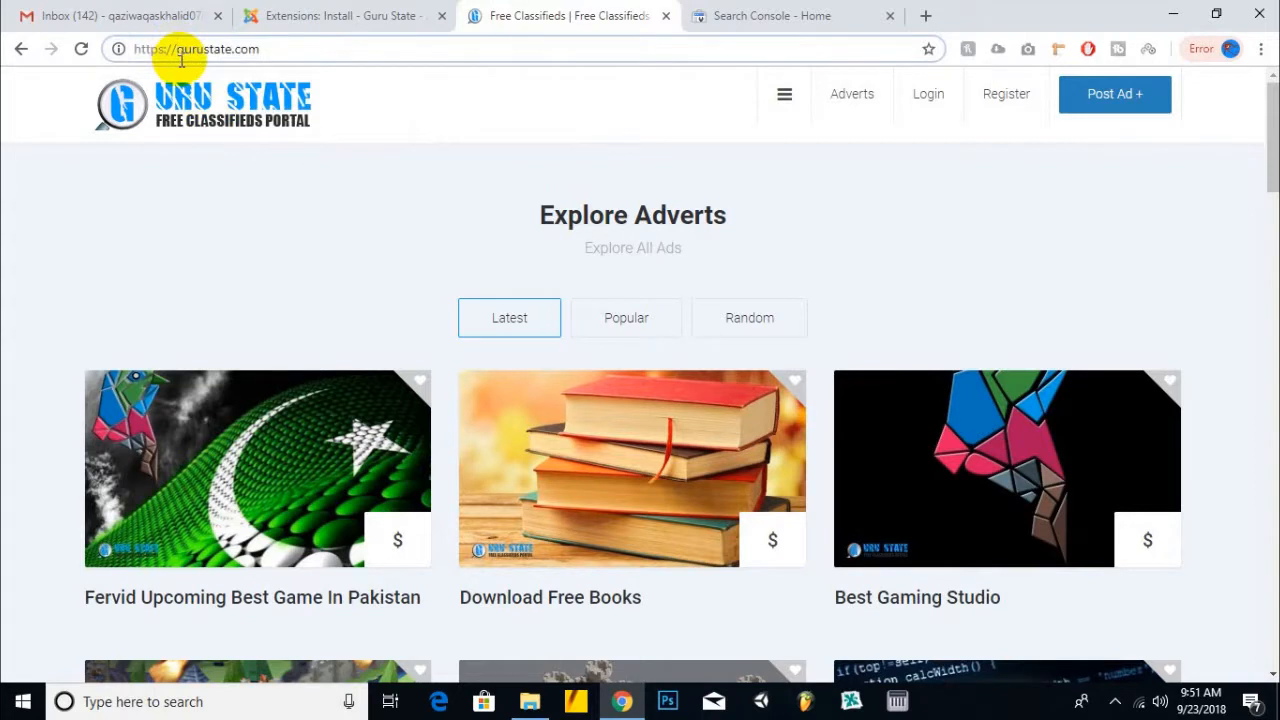
type("www.")
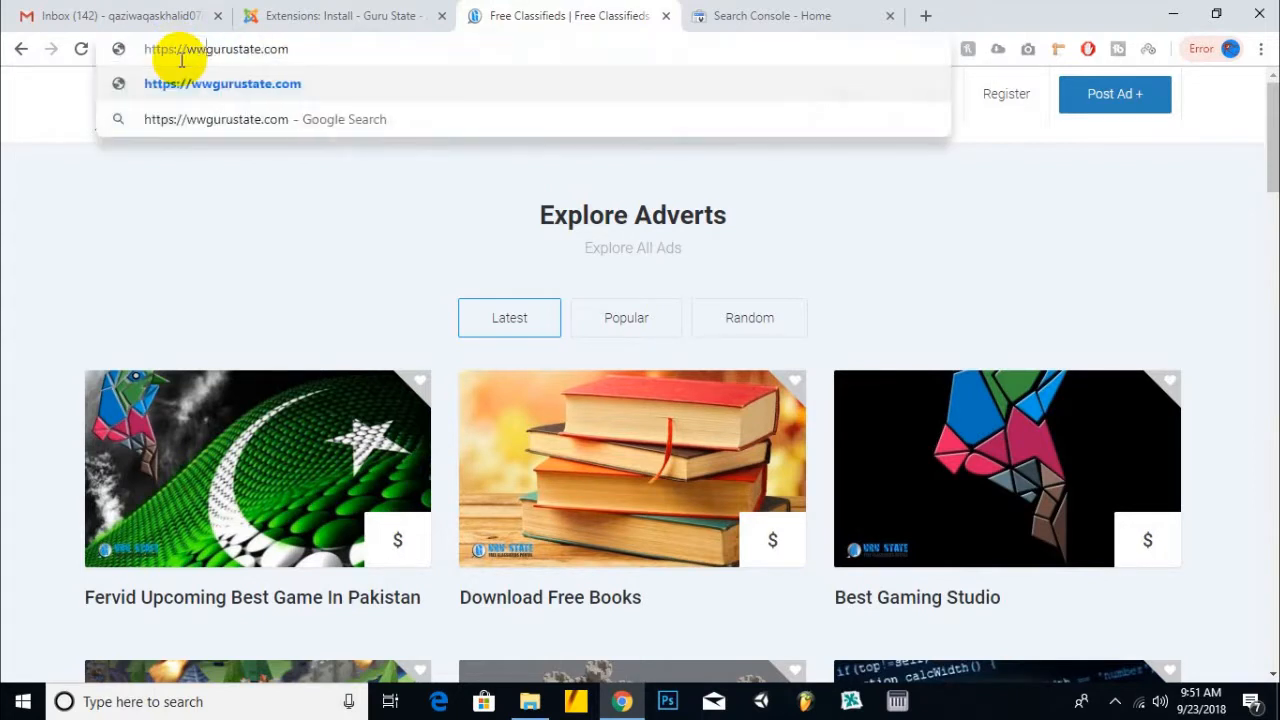
key("Return")
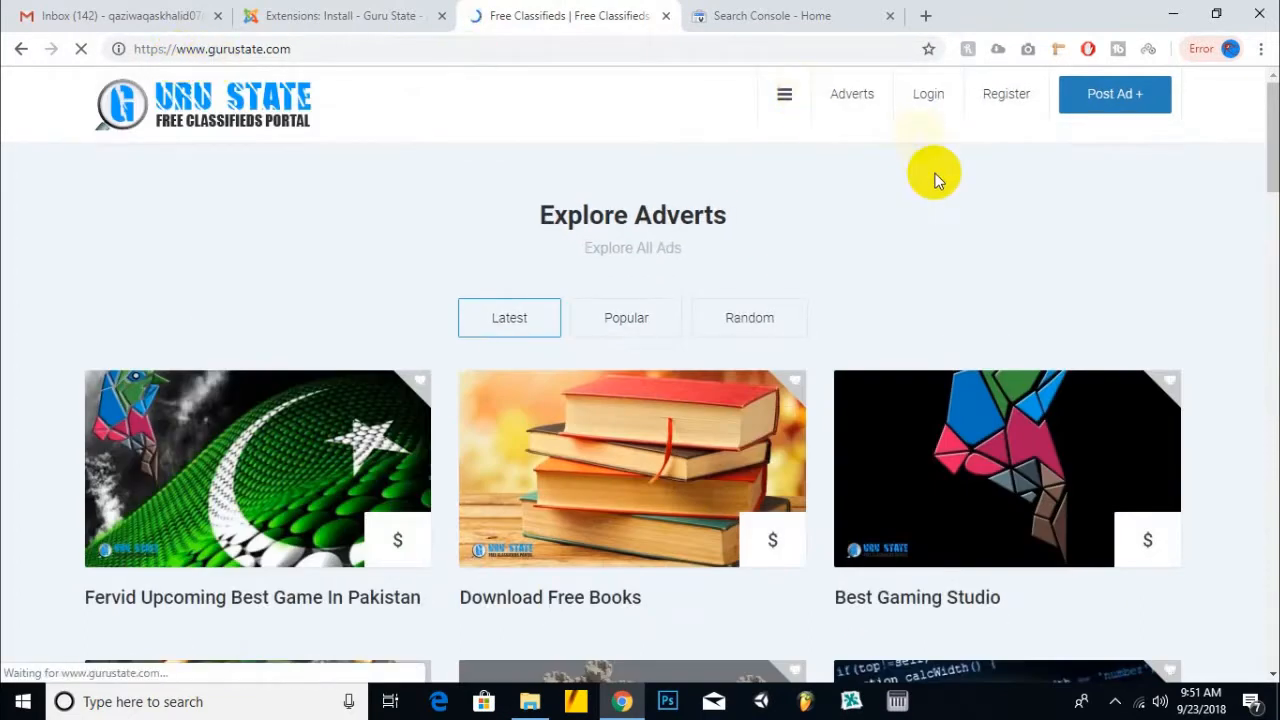
scroll(931, 177, "down", 8)
scroll(903, 157, "up", 5)
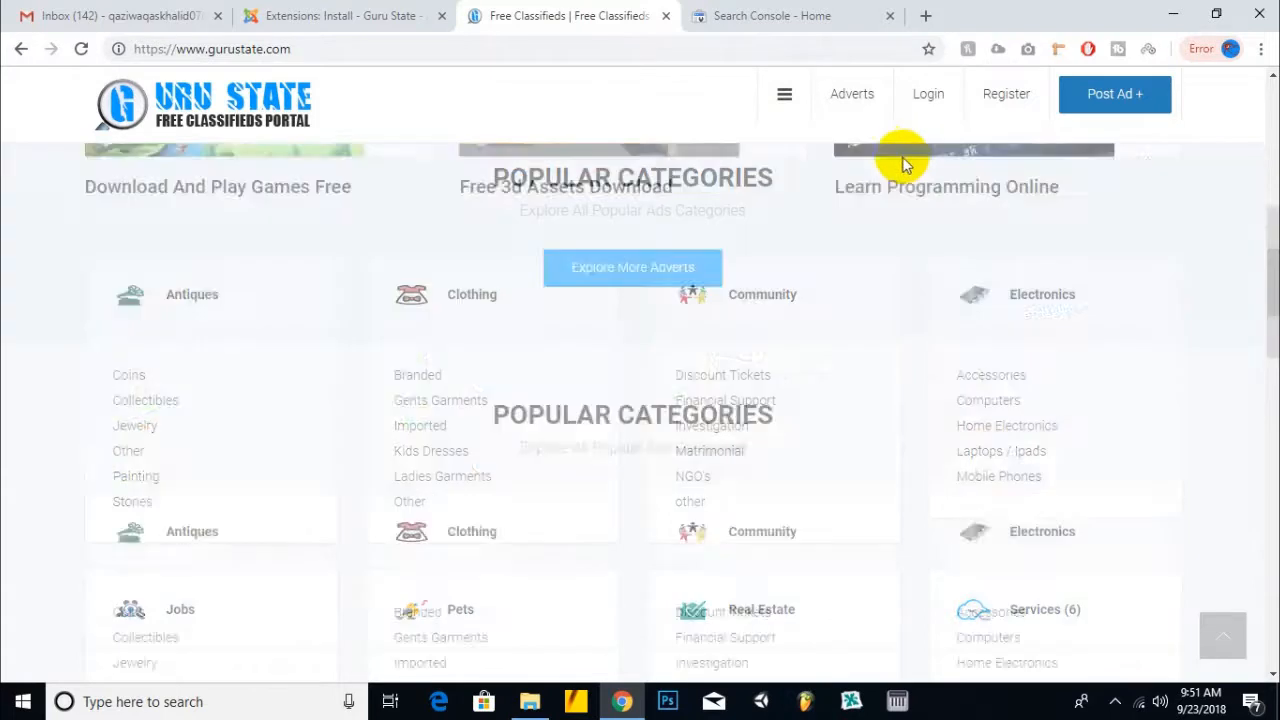
left_click(287, 48)
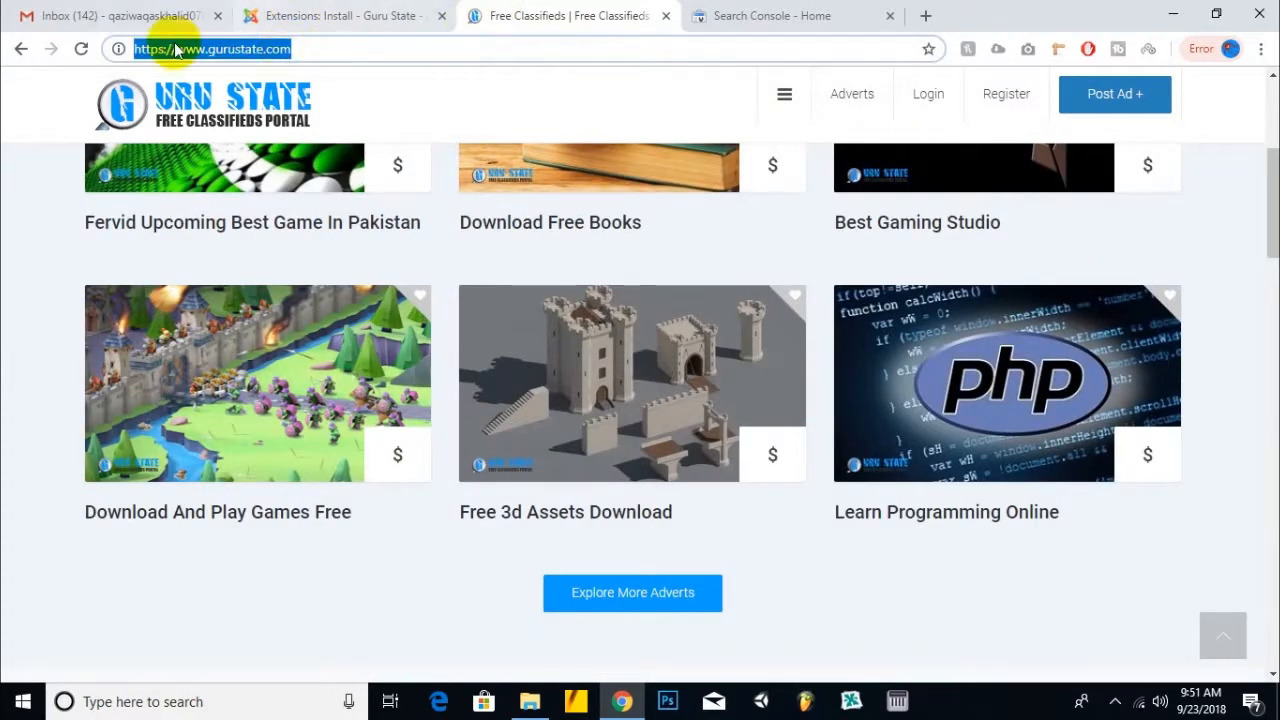
left_click(749, 16)
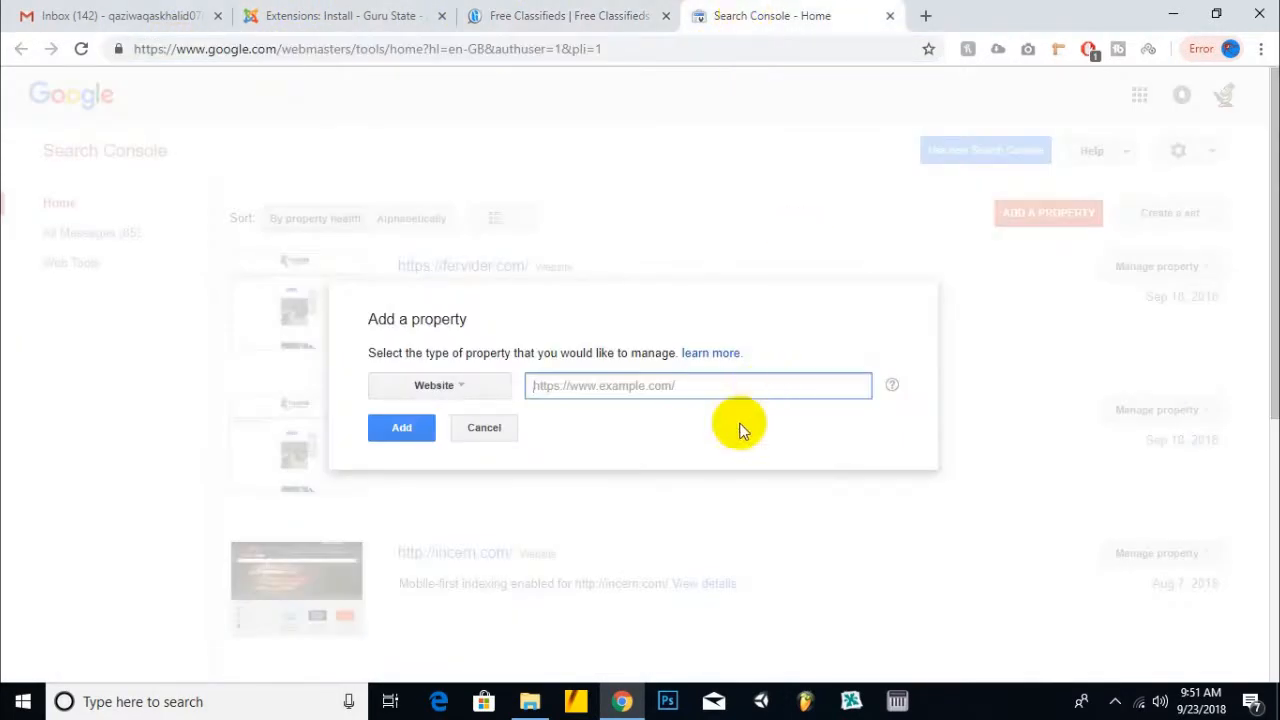
right_click(690, 389)
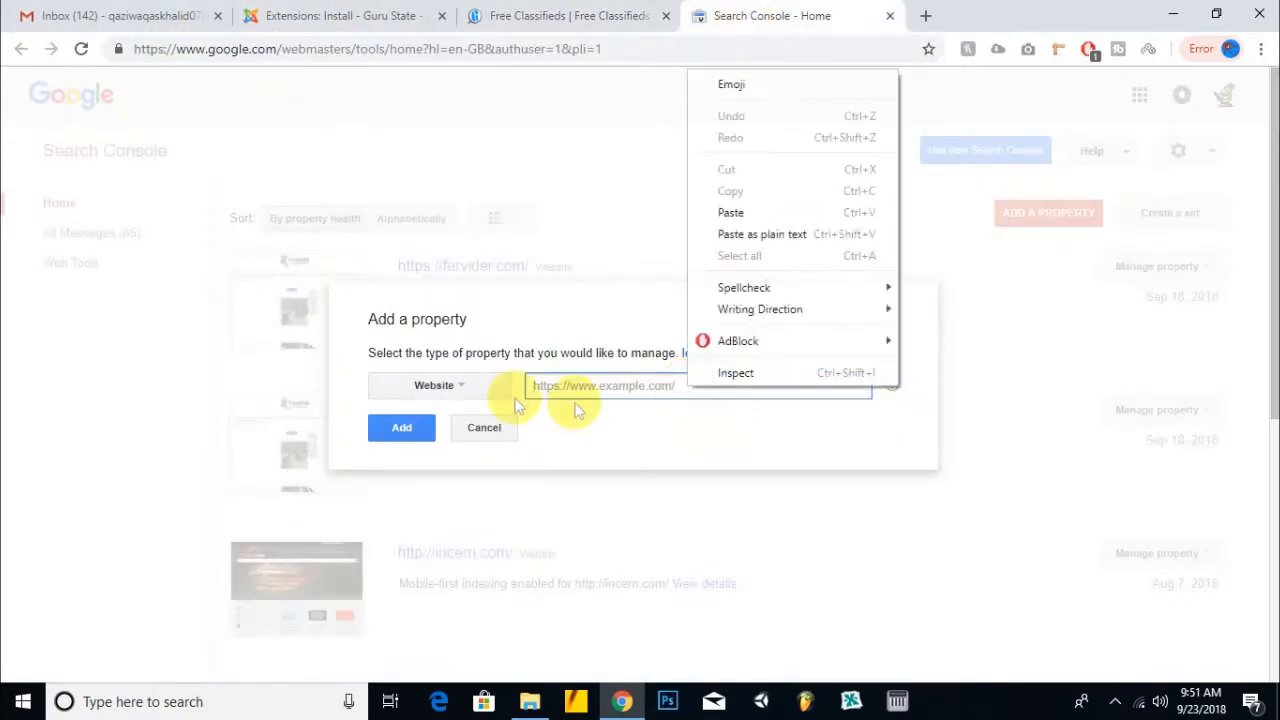
left_click(755, 210)
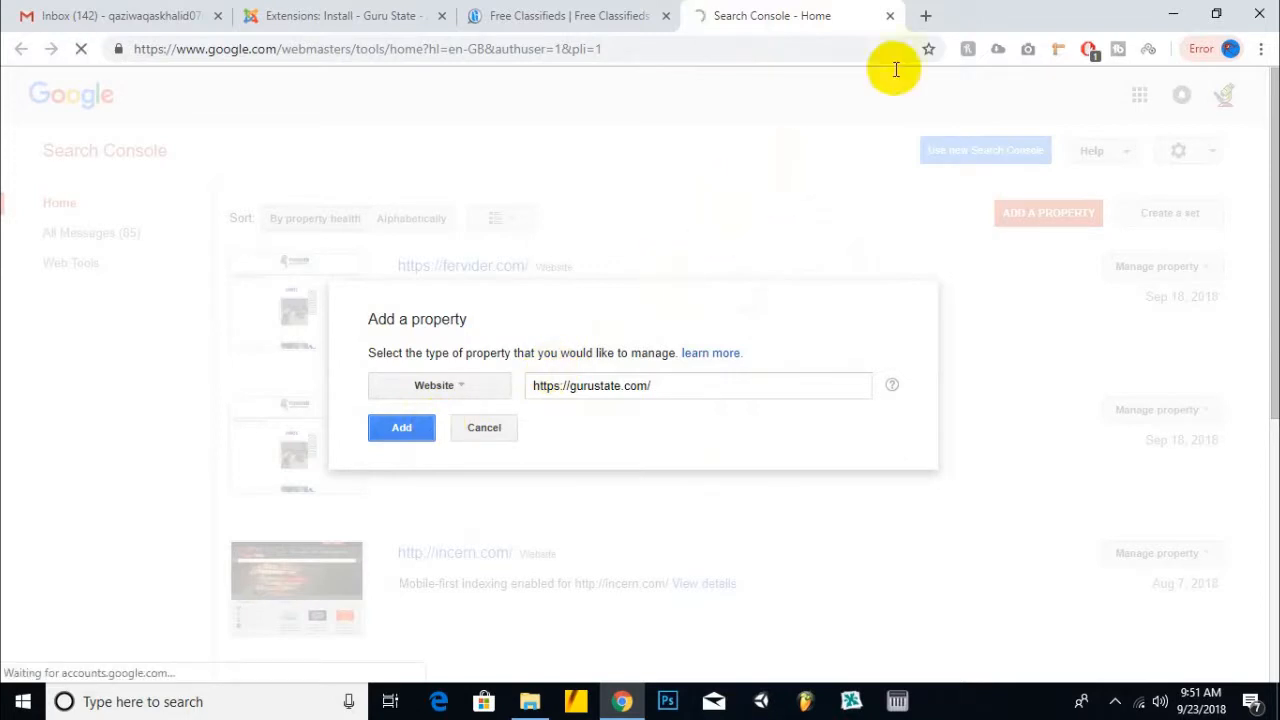
left_click(925, 15)
- Load the gurustate.com cPanel login page and start filling in the password
type("gur")
key("Down")
key("Down")
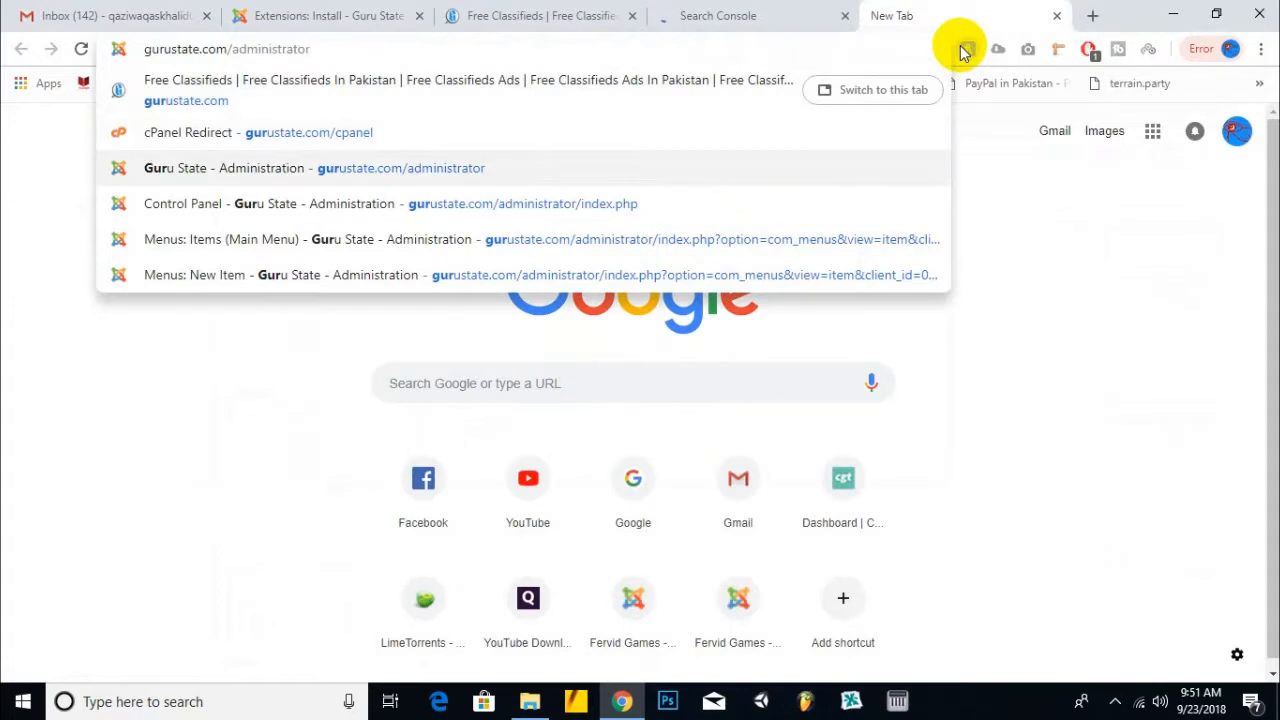
key("Up")
key("Return")
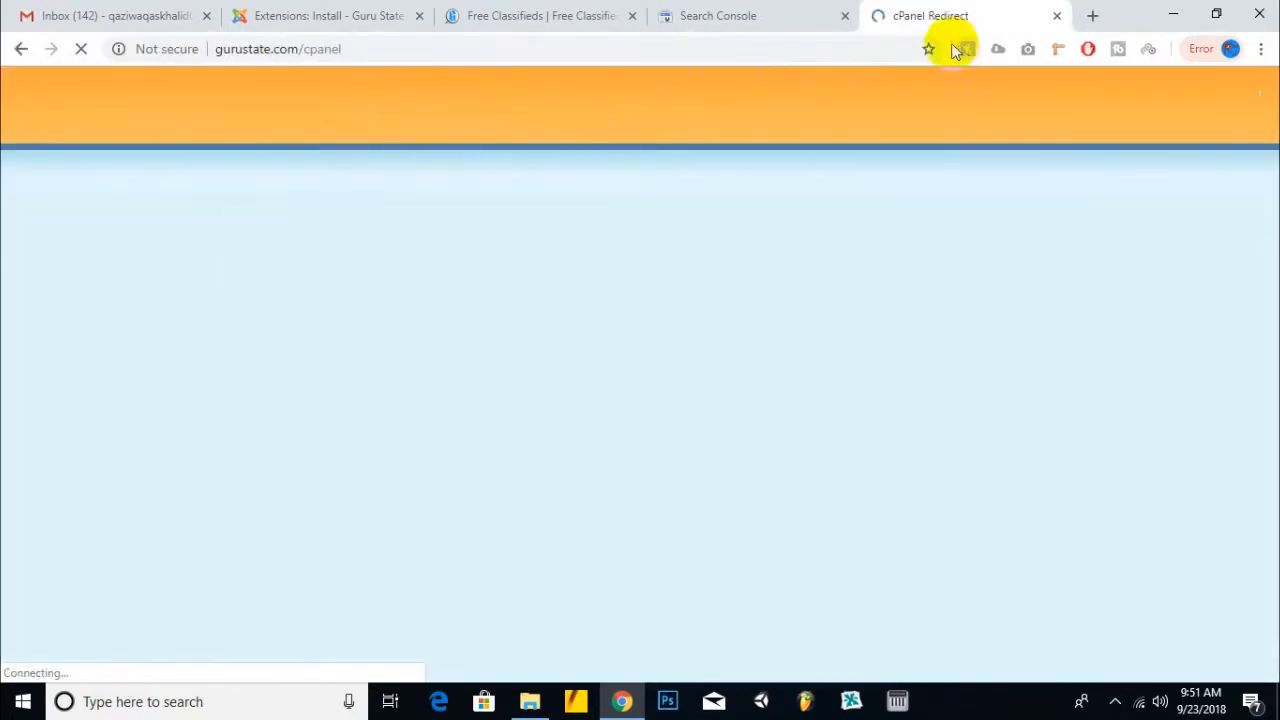
left_click(734, 15)
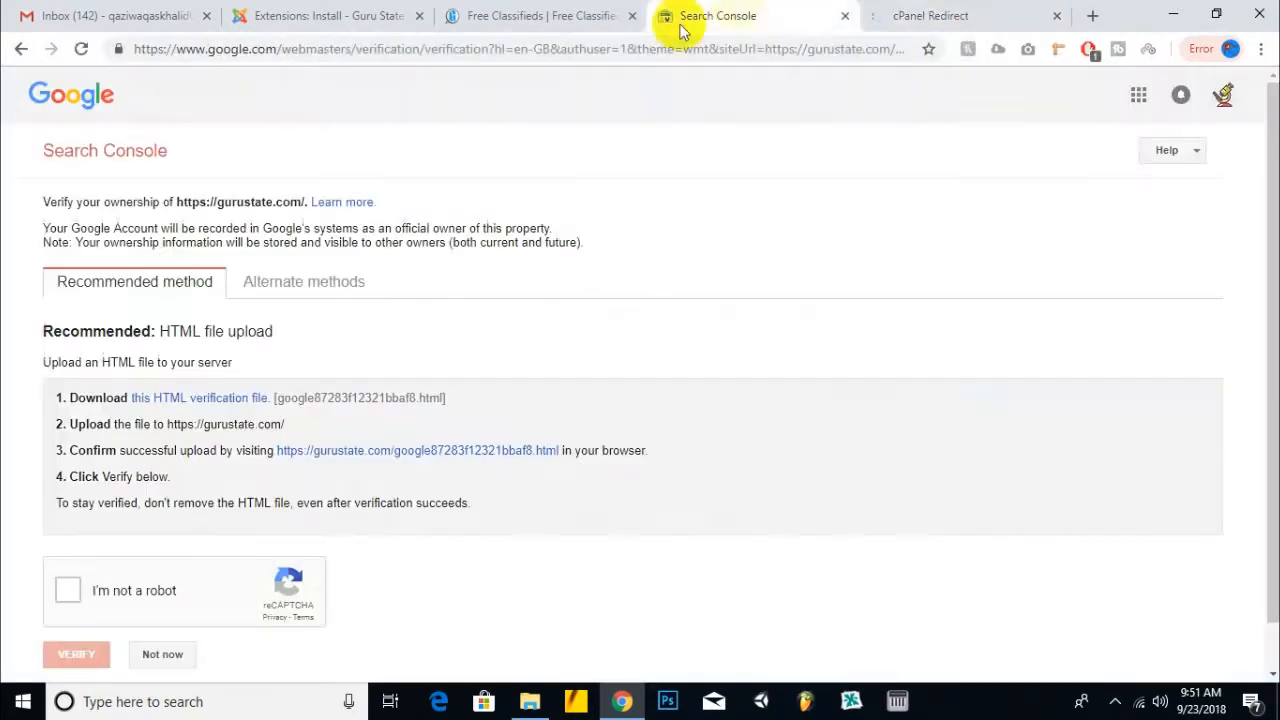
left_click(320, 15)
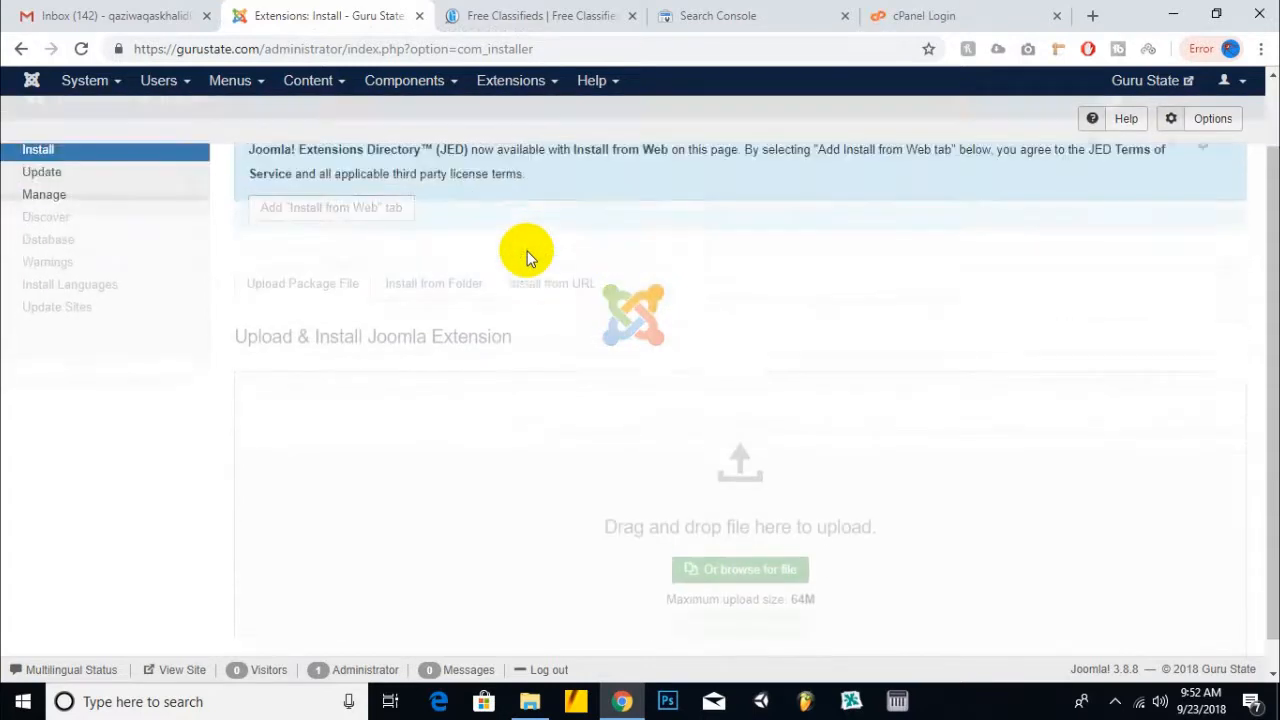
left_click(900, 15)
left_click(632, 408)
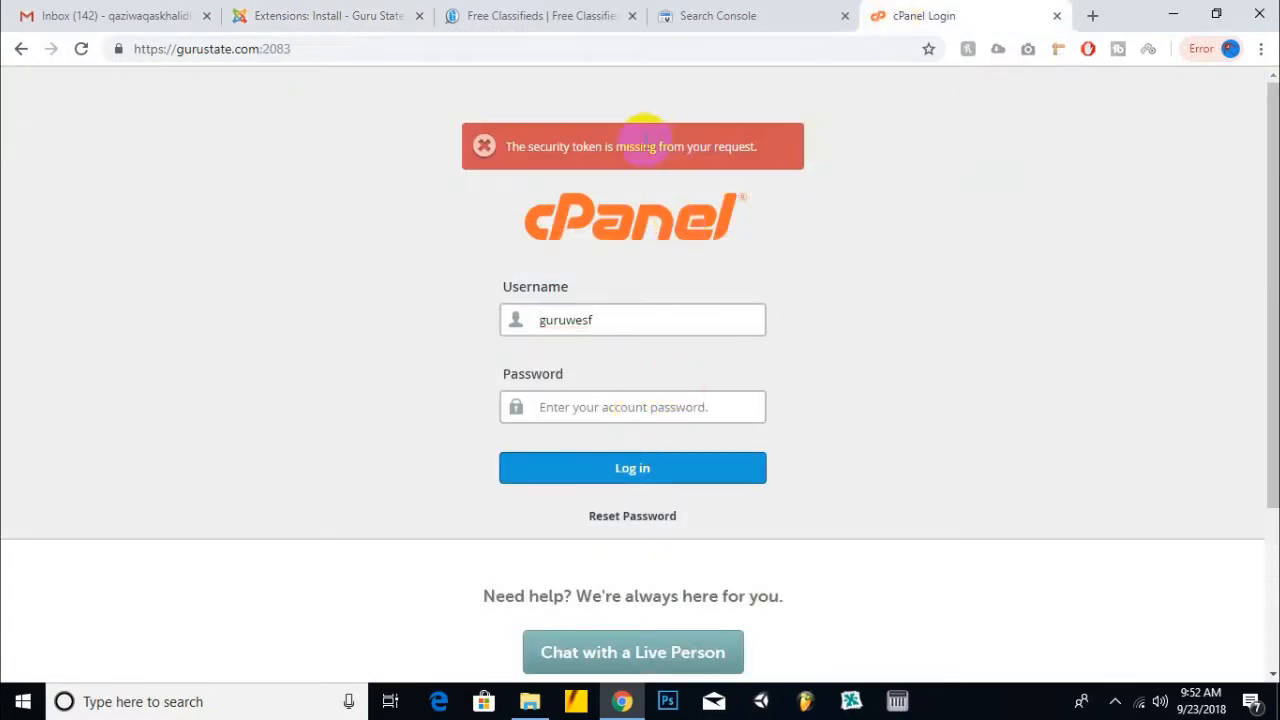
left_click(1115, 701)
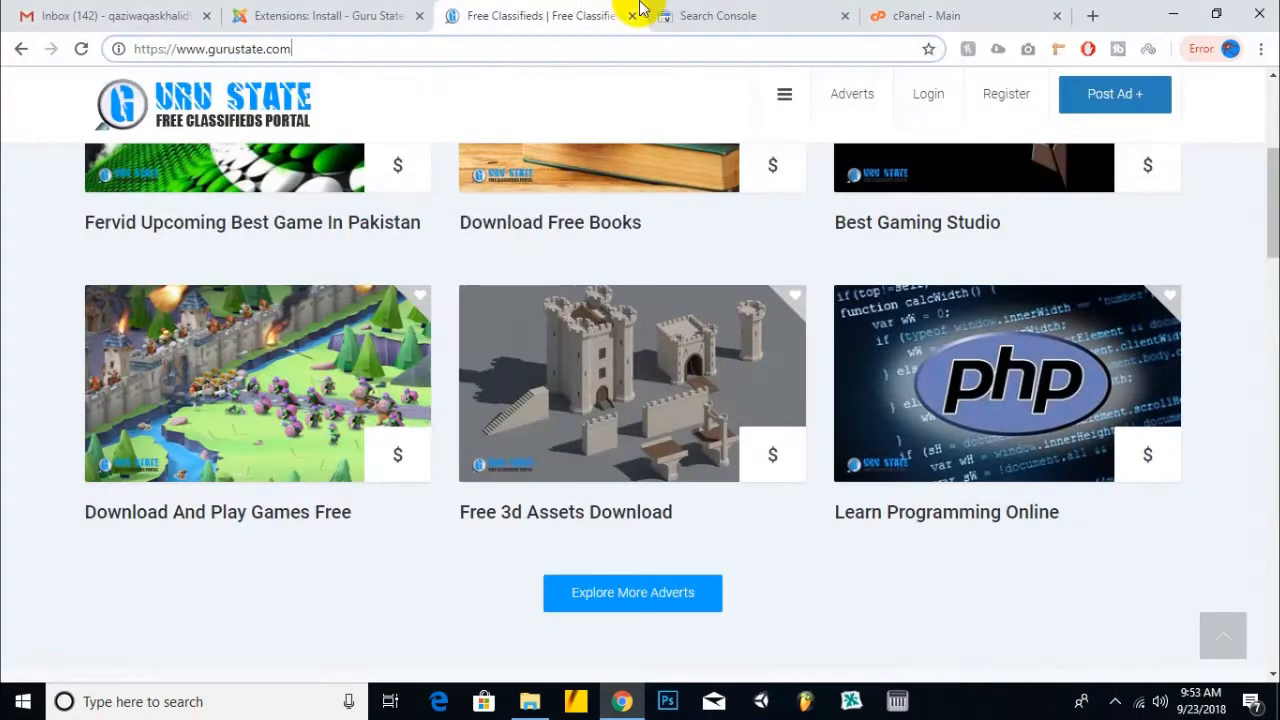
- Download the HTML verification file google87283f12321bbaf8.html from the Search Console verification page
left_click(665, 15)
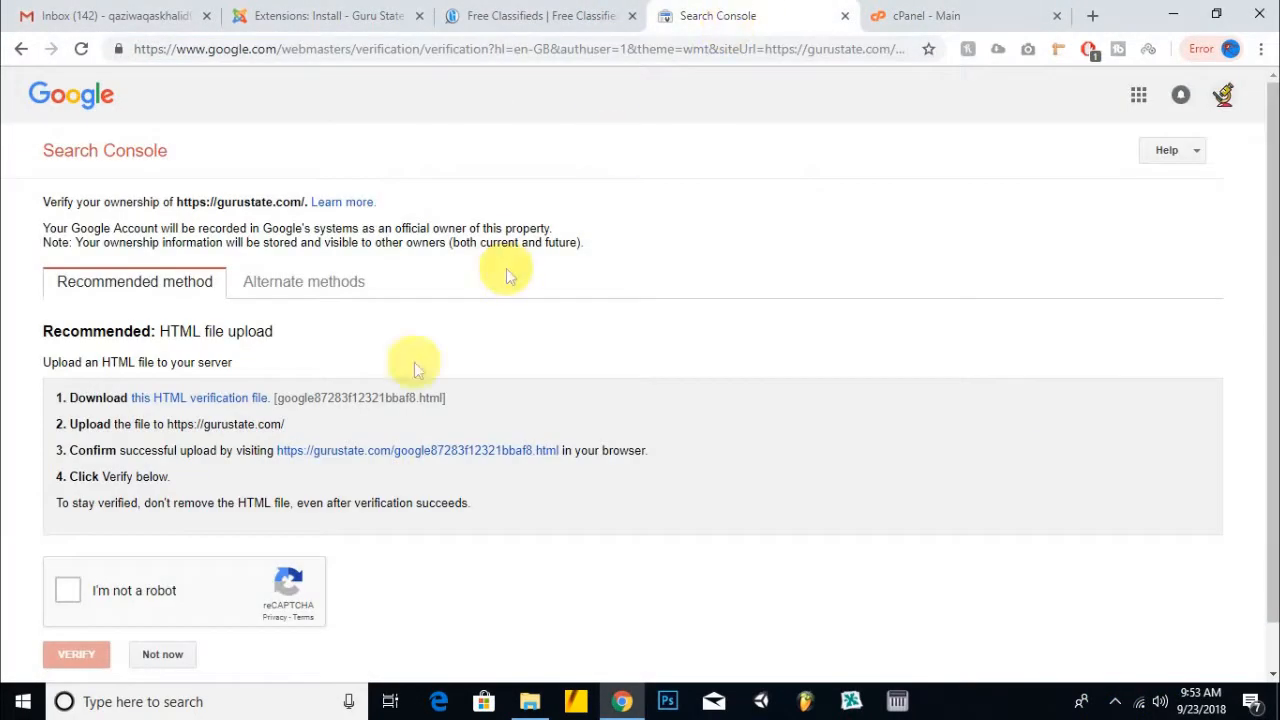
scroll(526, 184, "down", 1)
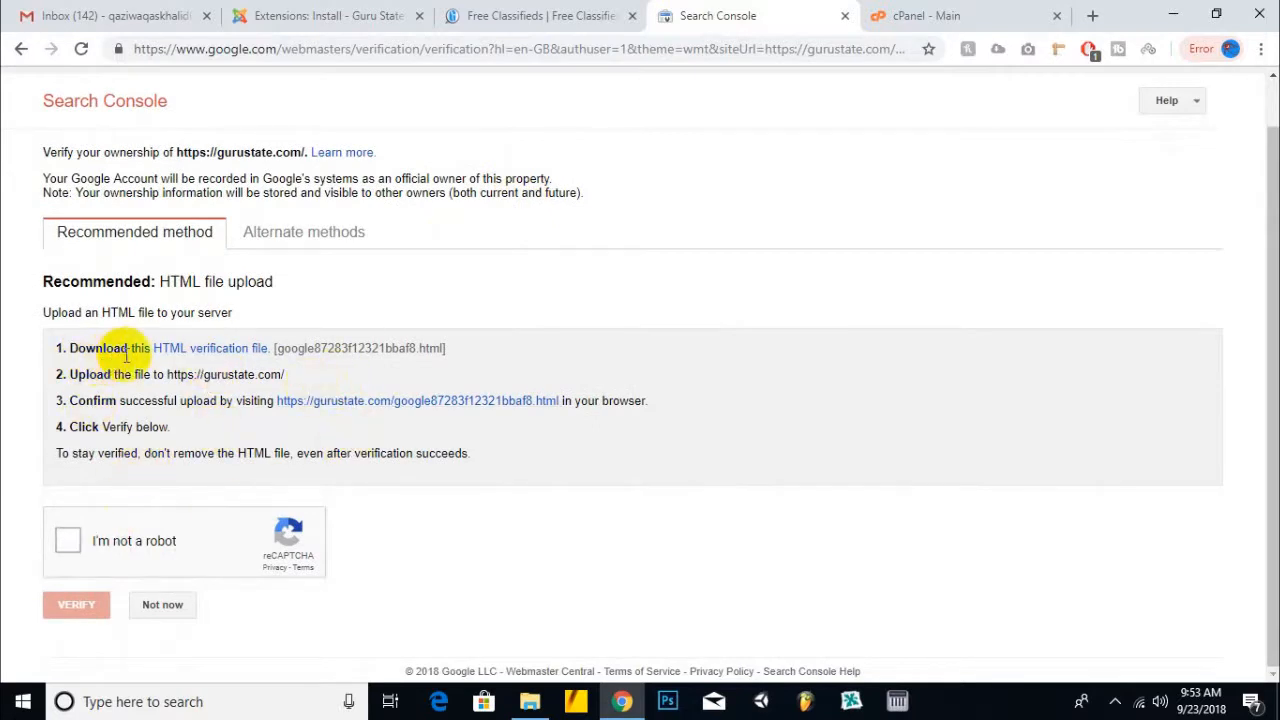
left_click(226, 356)
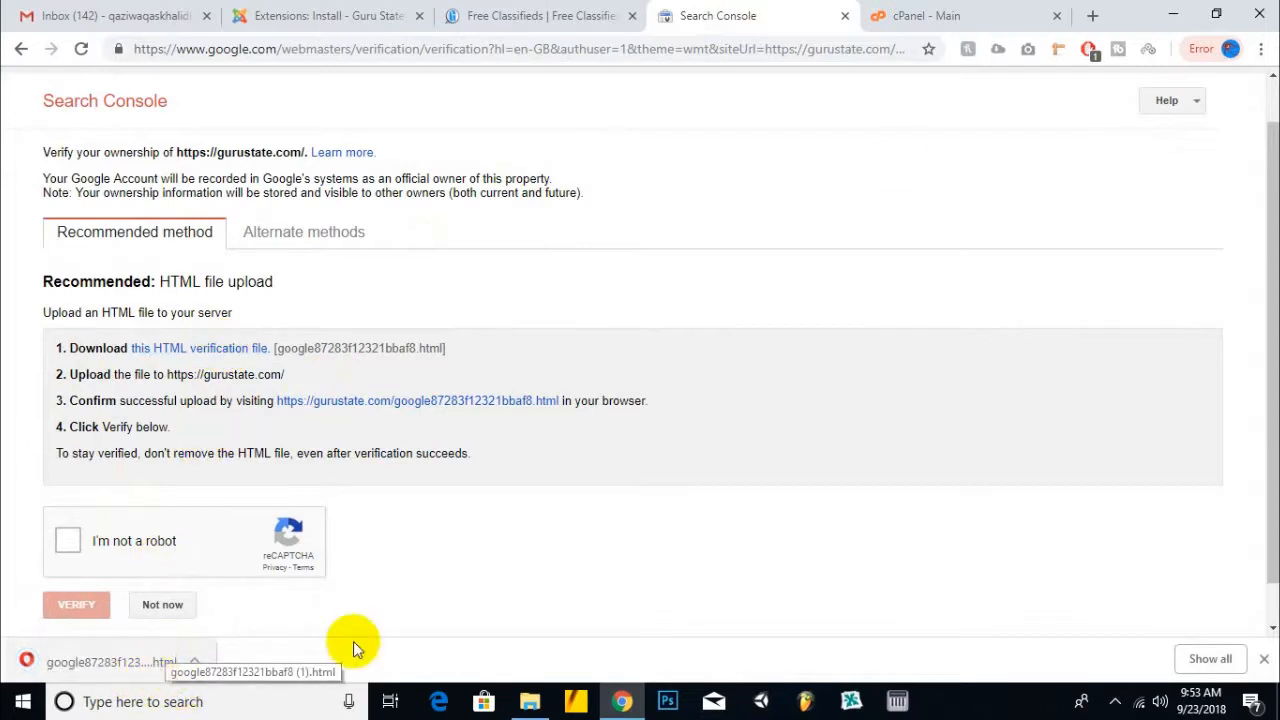
left_click(958, 14)
- Open cPanel File Manager and enter the public_html folder
left_click(195, 490)
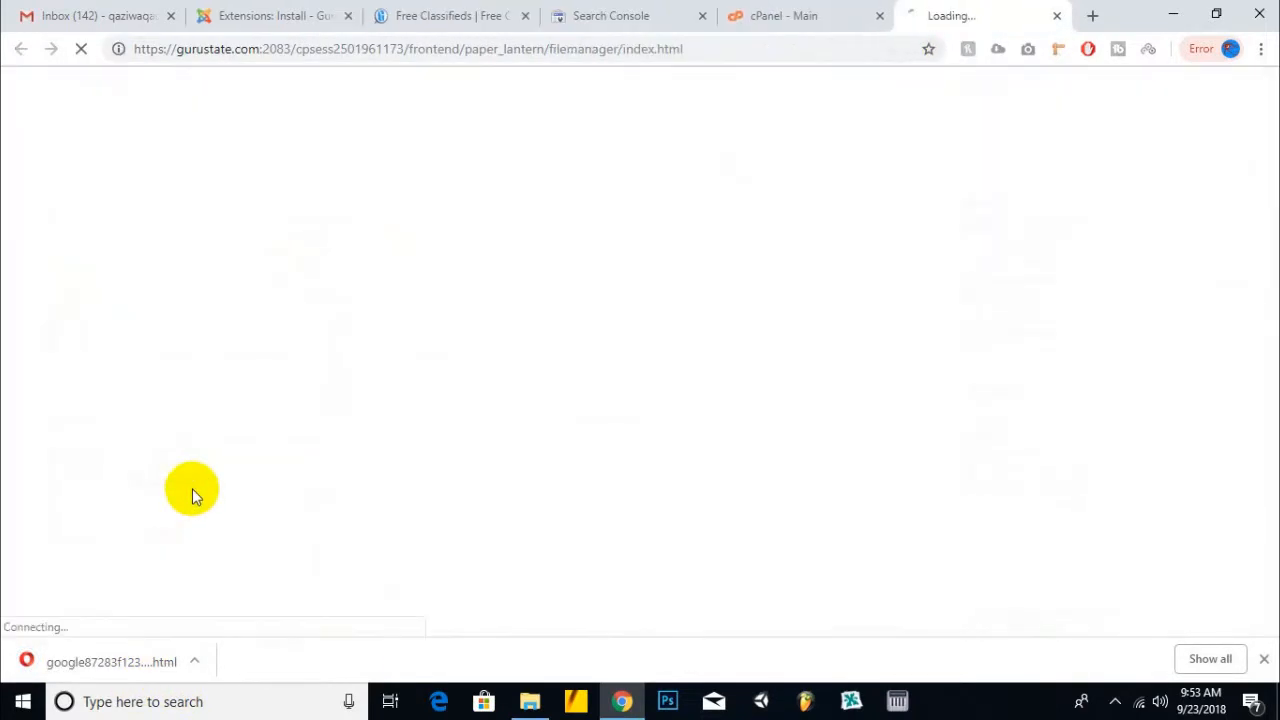
right_click(945, 8)
left_click(943, 8)
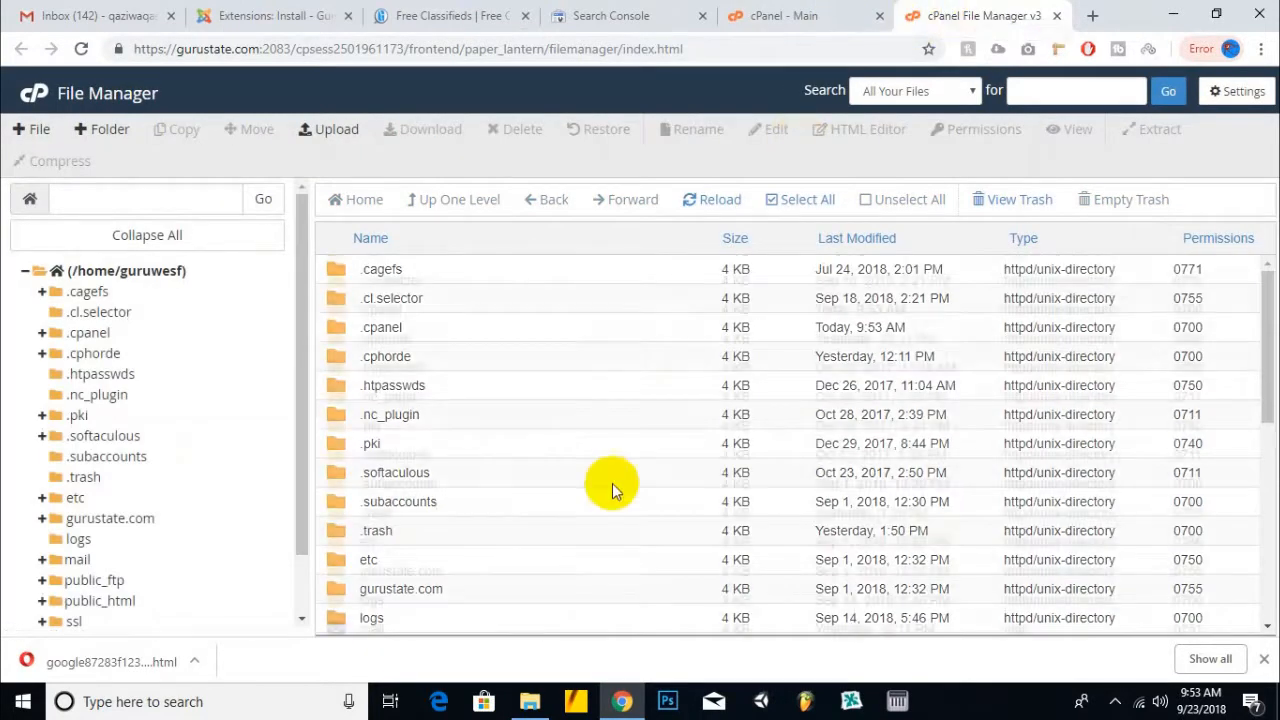
scroll(612, 484, "down", 2)
double_click(440, 518)
scroll(542, 412, "down", 5)
scroll(542, 412, "down", 1)
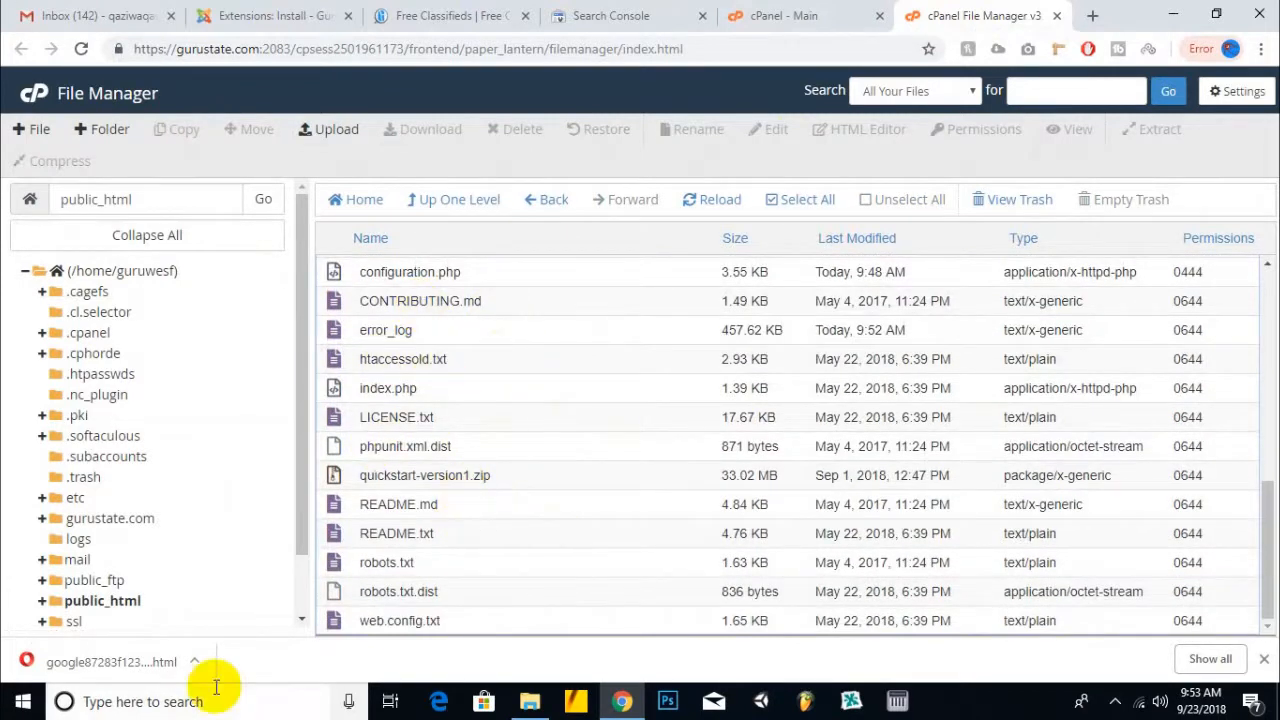
- Upload google87283f12321bbaf8 (1).html into public_html and refresh the file listing
left_click(336, 129)
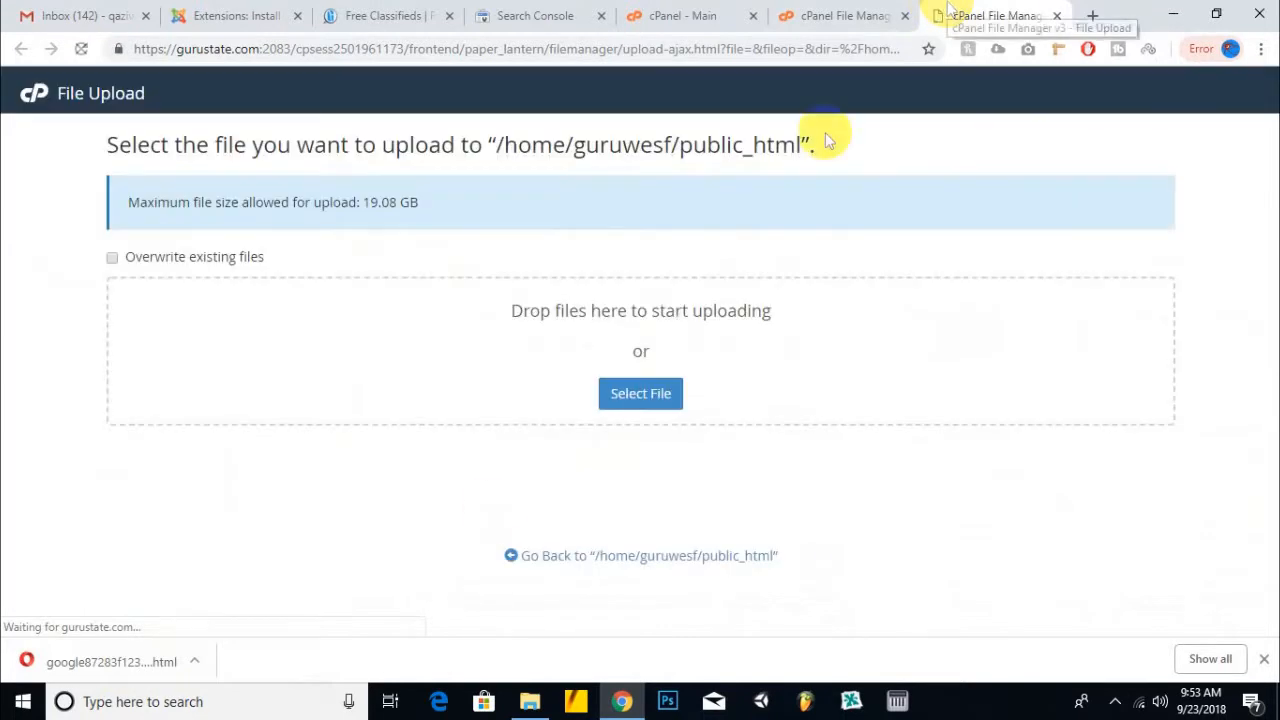
left_click_drag(131, 663, 648, 402)
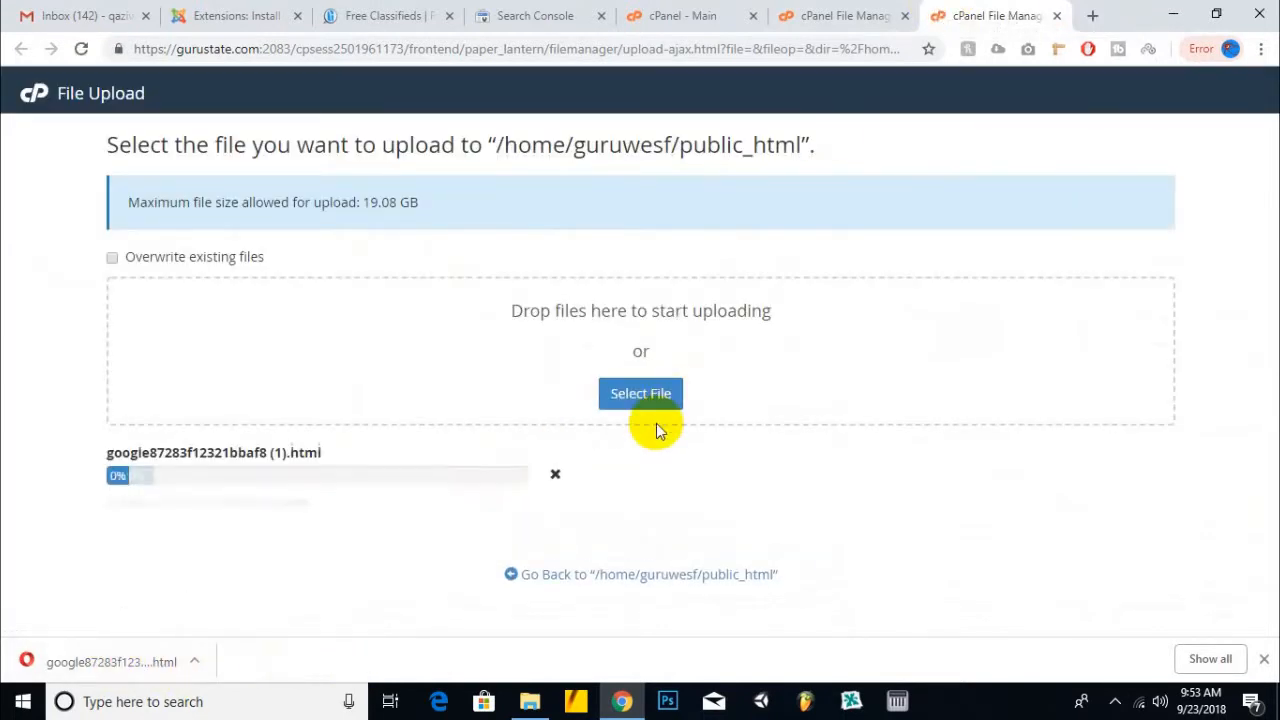
left_click(805, 15)
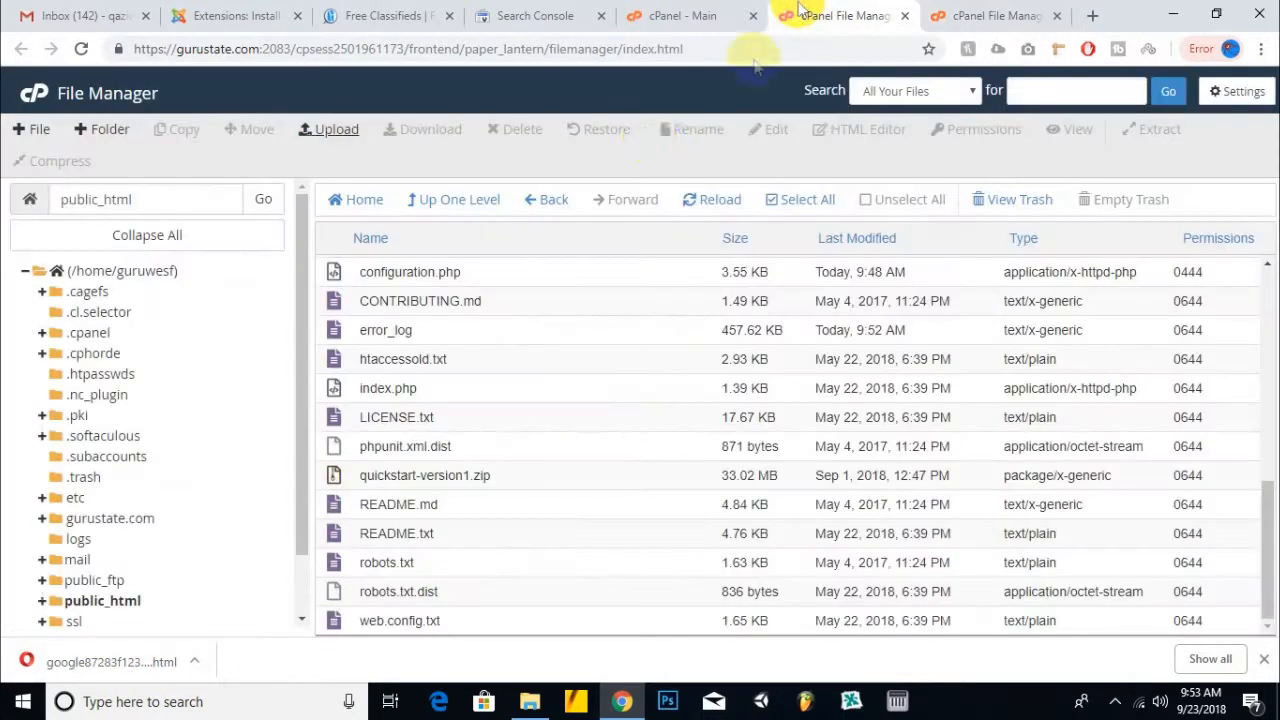
left_click(729, 199)
left_click(535, 15)
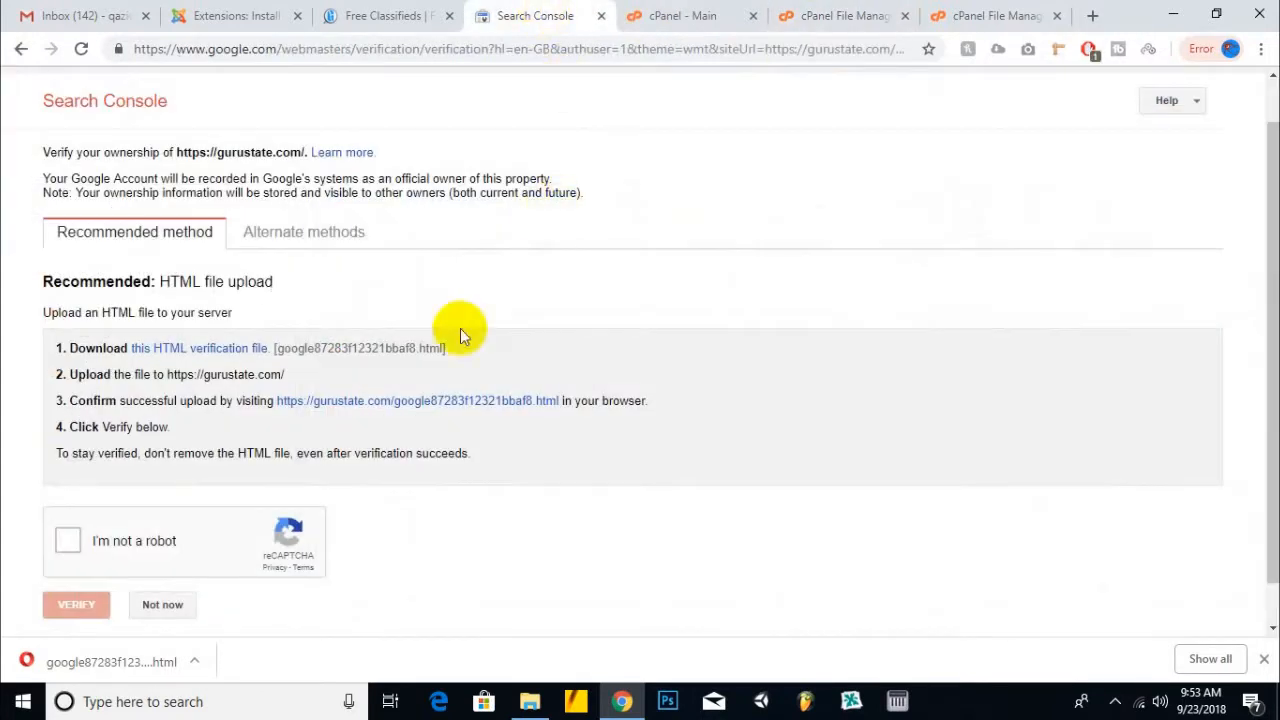
- Pass the reCAPTCHA and submit gurustate.com for HTML-file verification, which fails with file not found
scroll(66, 550, "down", 1)
left_click(73, 565)
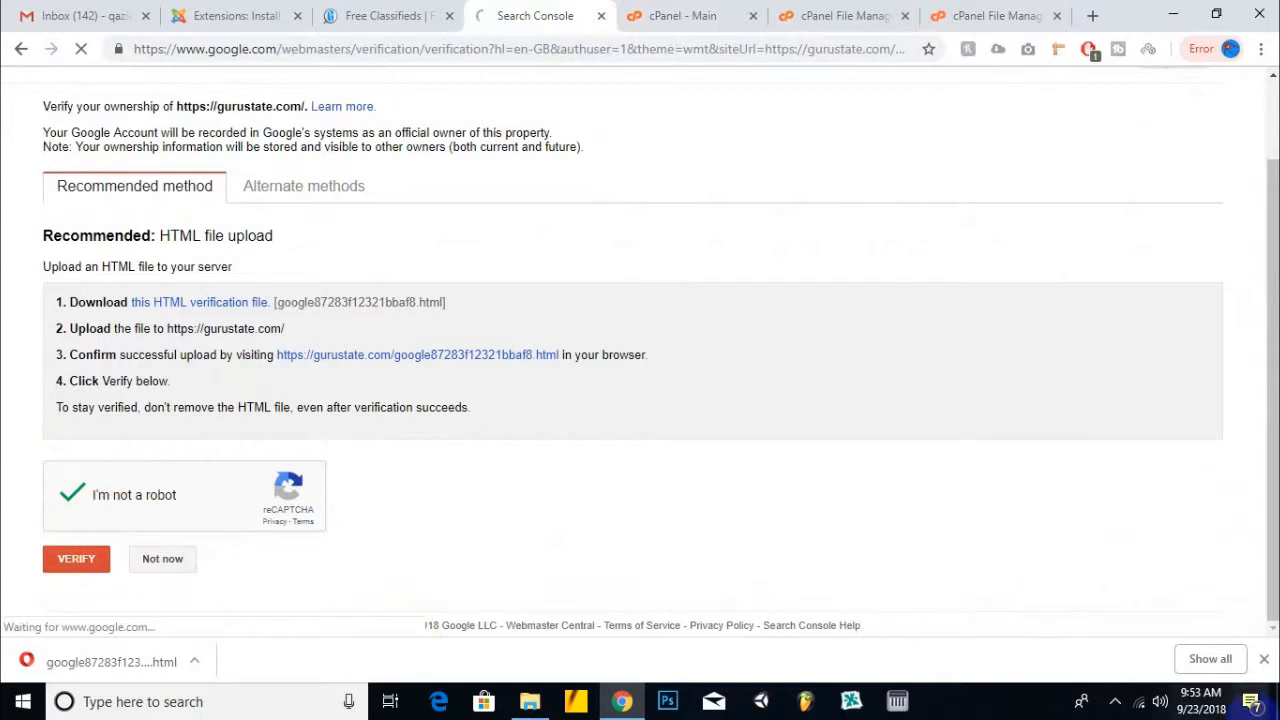
left_click(1262, 663)
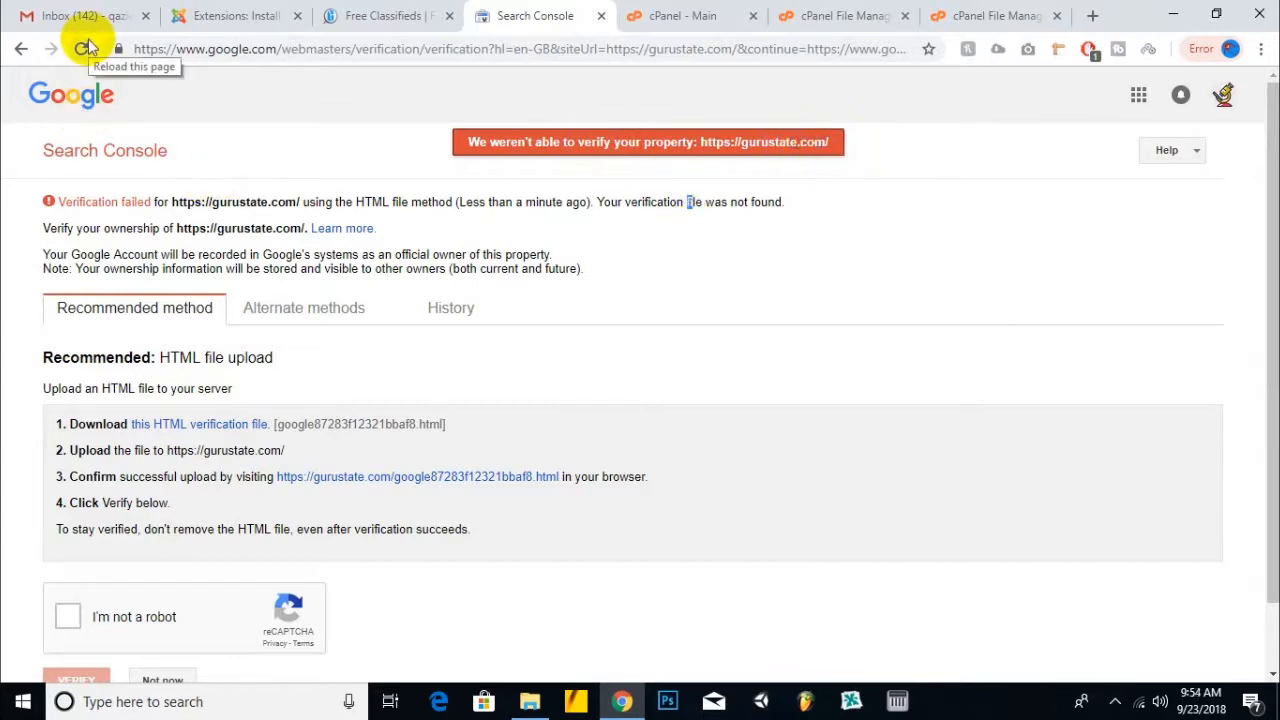
left_click(690, 15)
- Rename google87283f12321bbaf8 (1).html in public_html to google87283f12321bbaf8.html
left_click(850, 15)
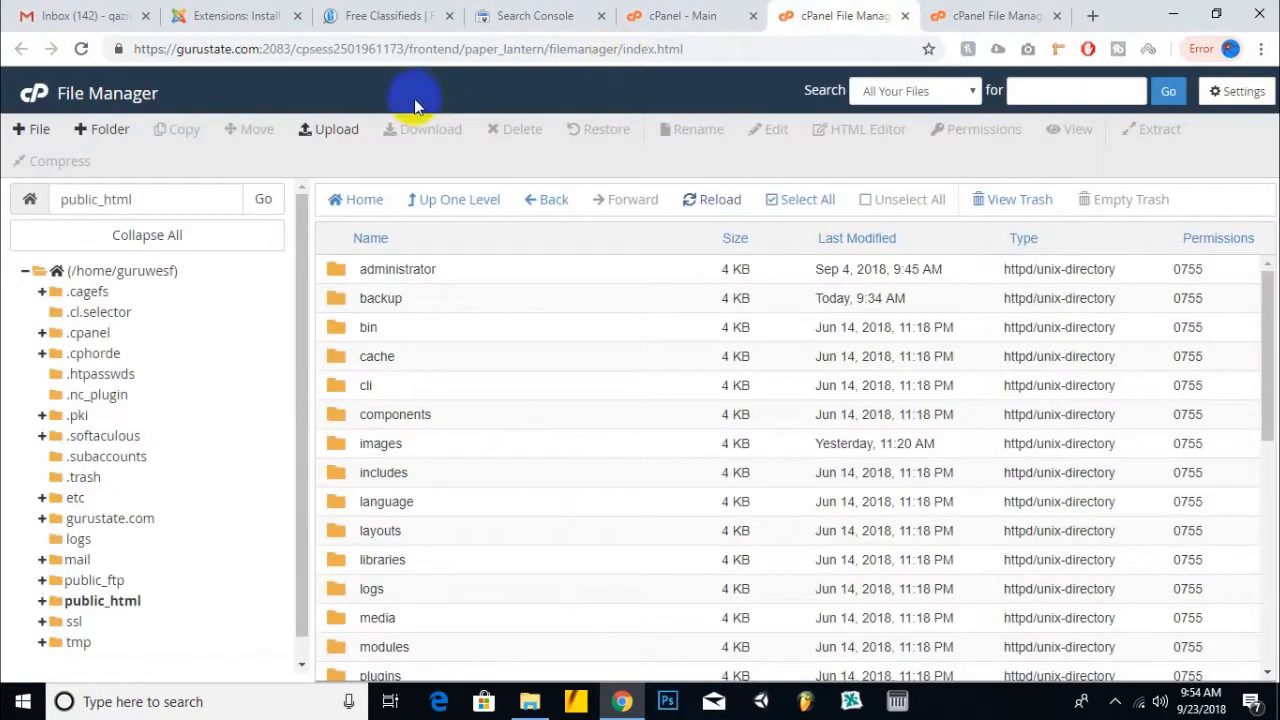
left_click(712, 200)
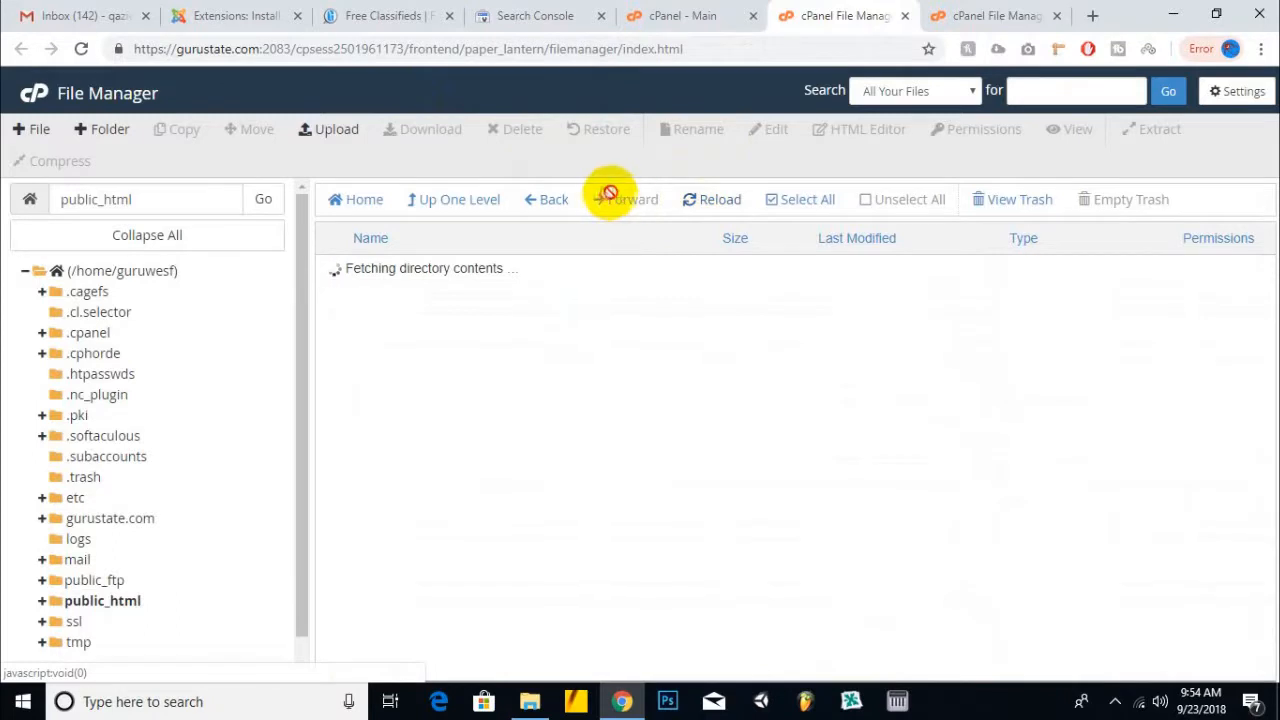
scroll(450, 496, "down", 5)
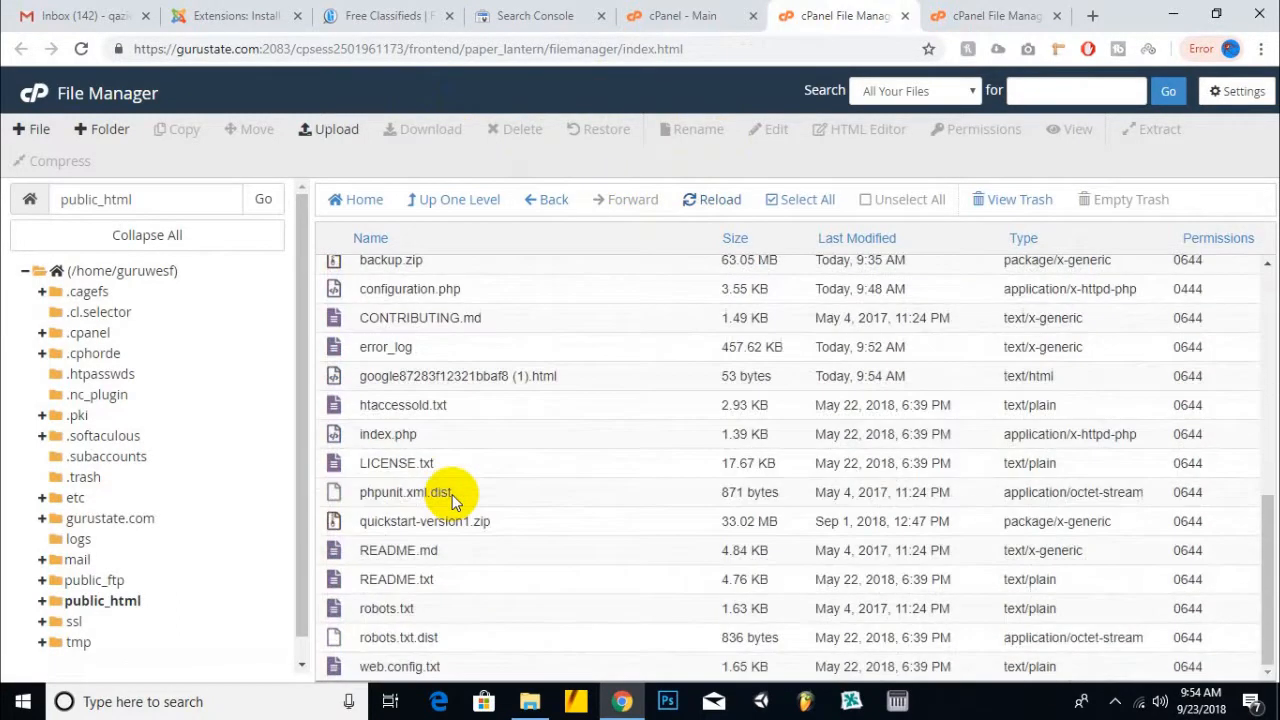
left_click(440, 378)
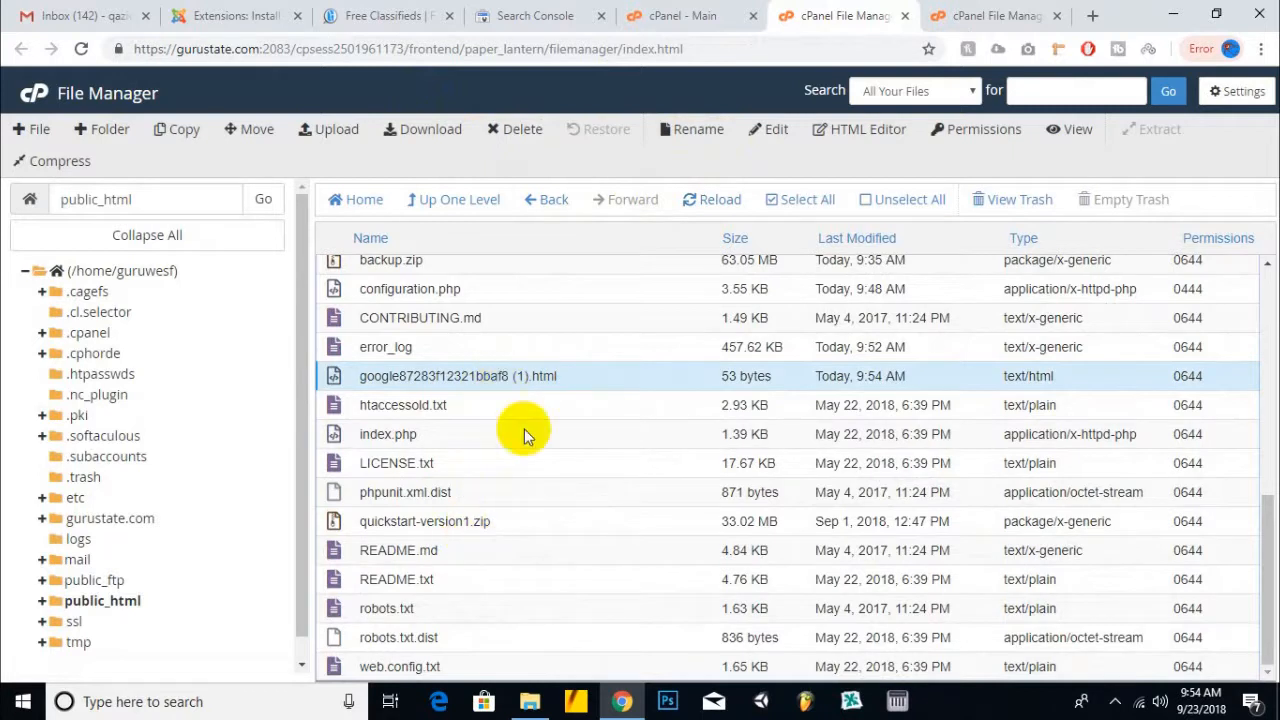
right_click(545, 377)
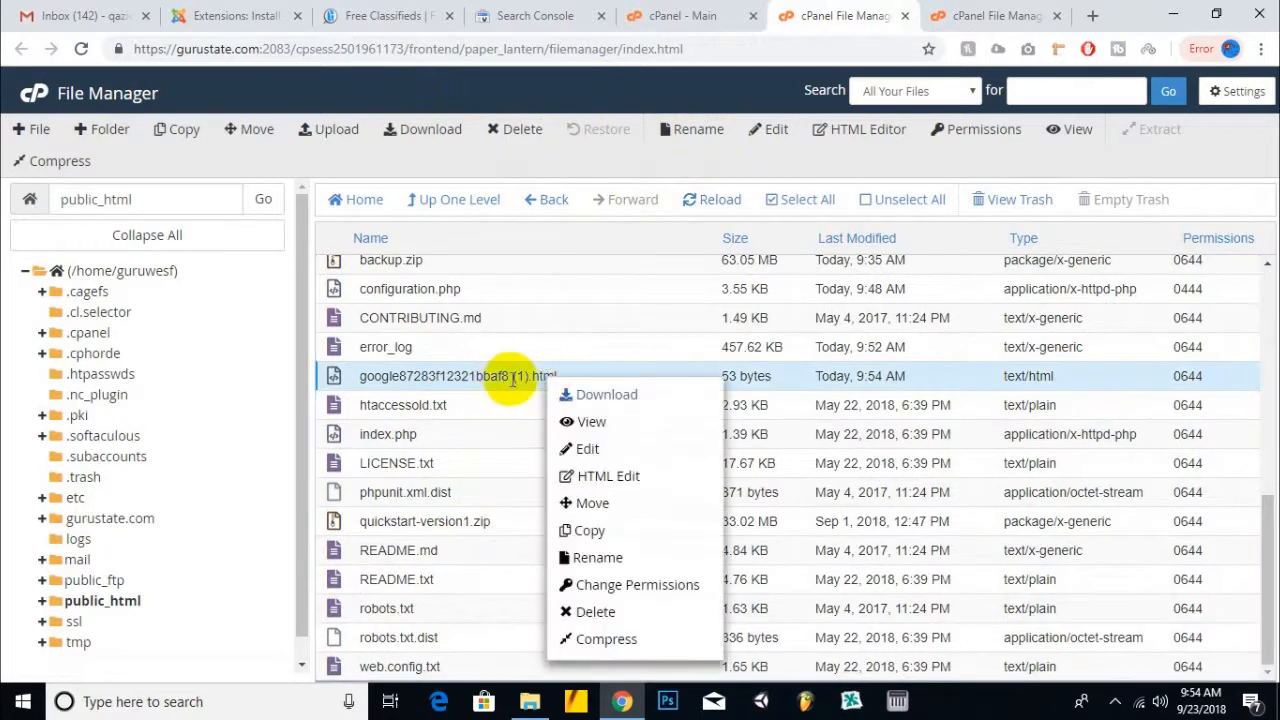
left_click(612, 558)
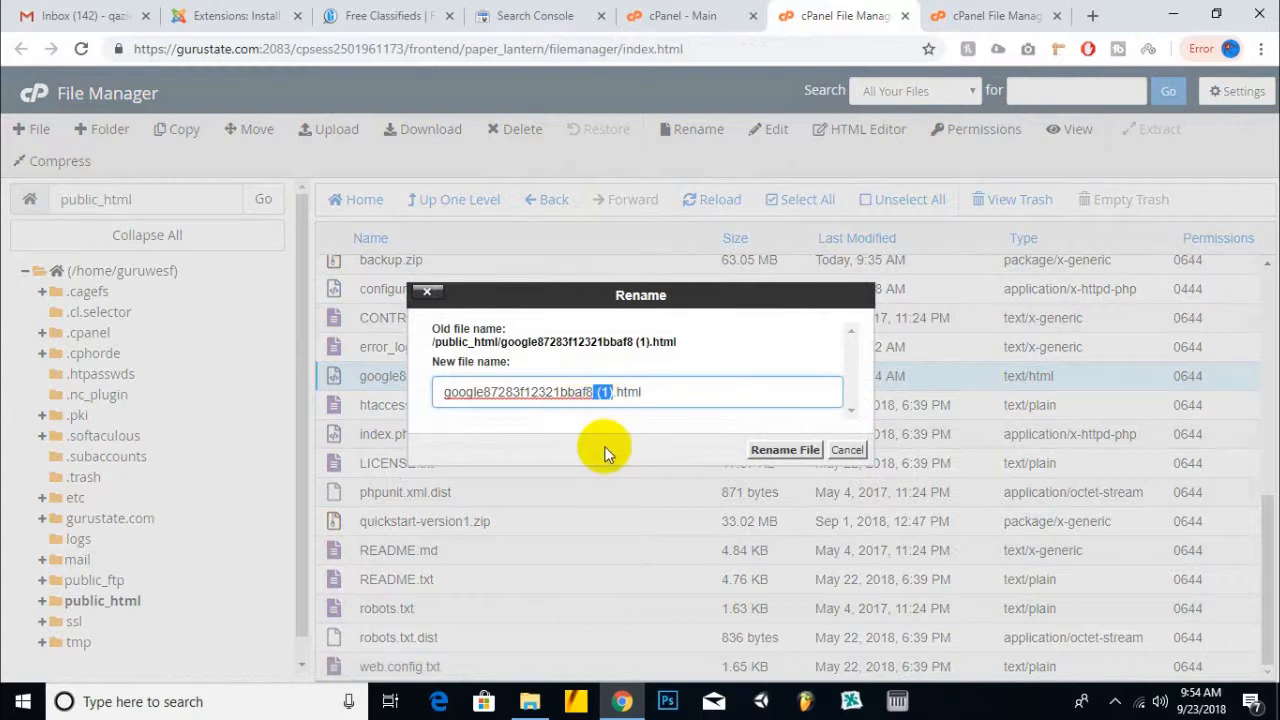
left_click(772, 450)
left_click(1113, 700)
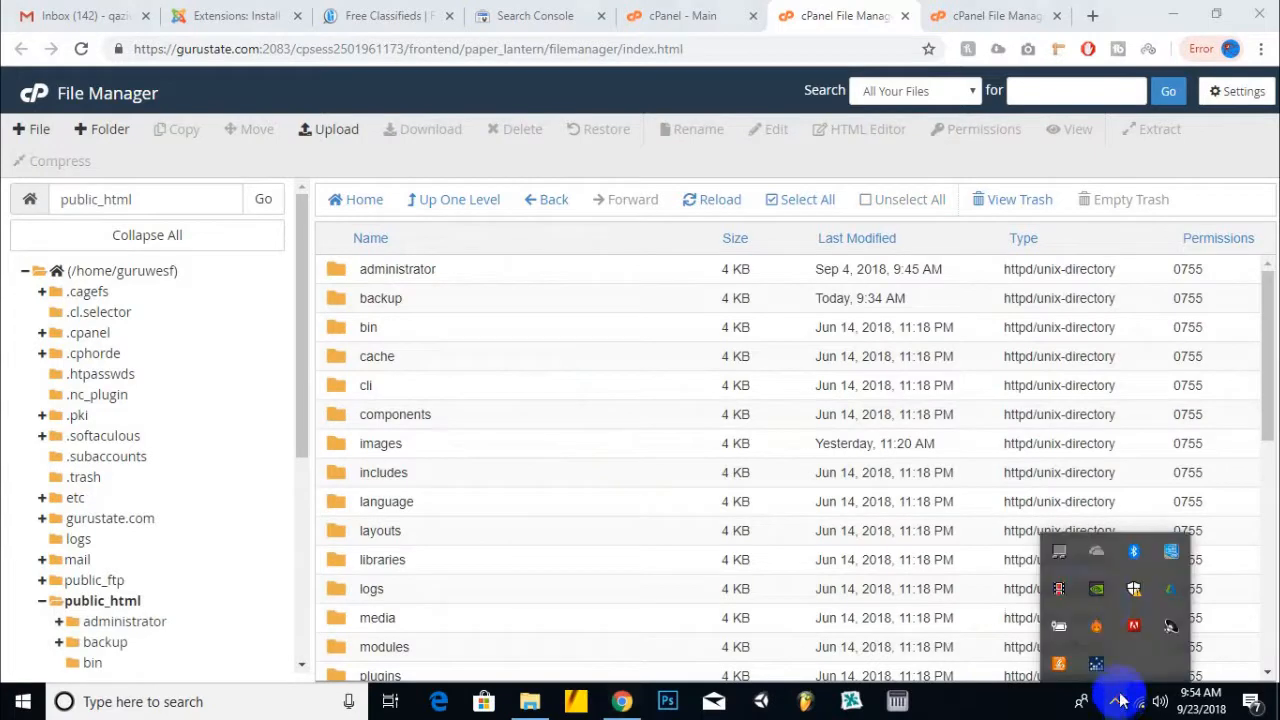
- Pass the reCAPTCHA and re-submit gurustate.com, which now verifies successfully
left_click(491, 15)
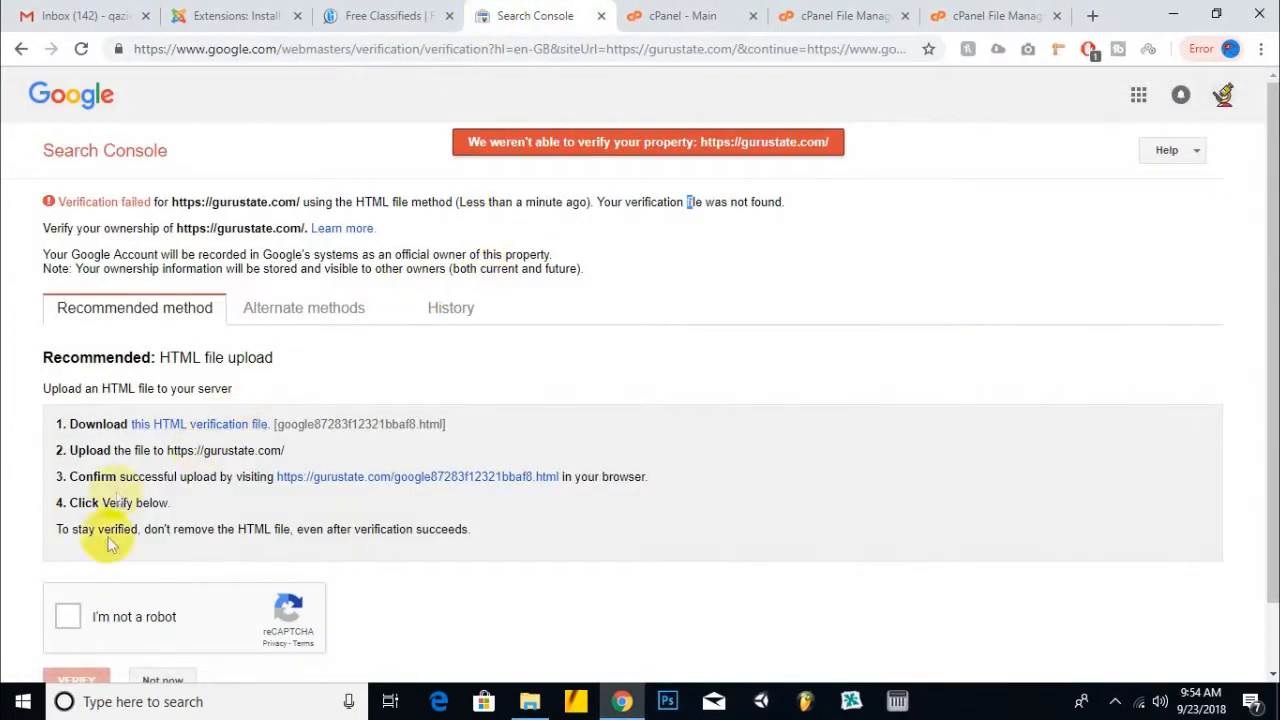
left_click(66, 617)
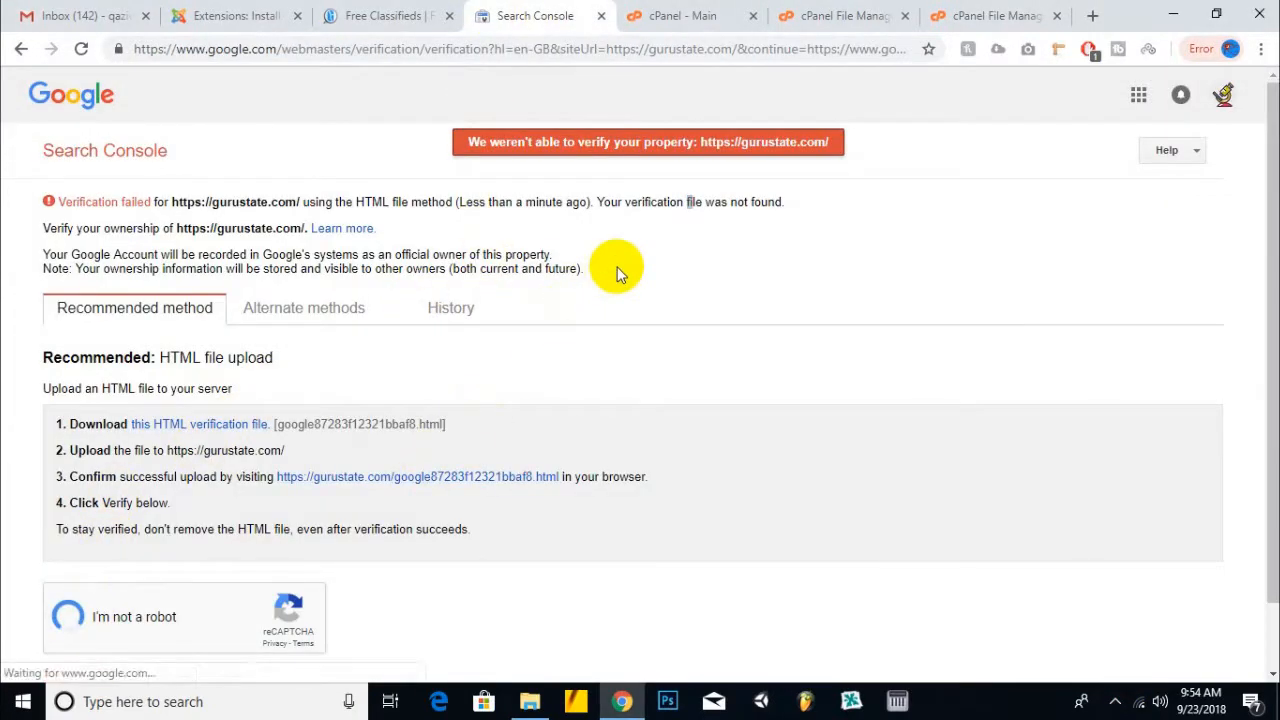
scroll(617, 272, "down", 1)
left_click(80, 680)
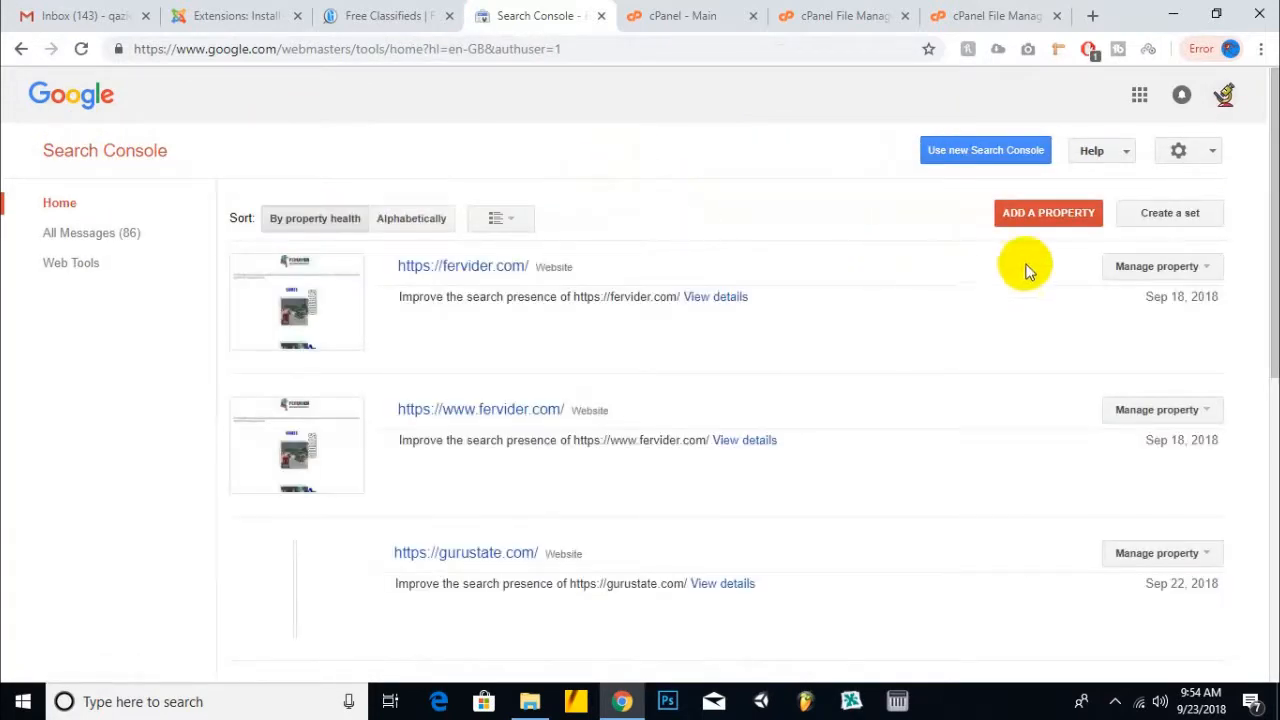
left_click(1046, 214)
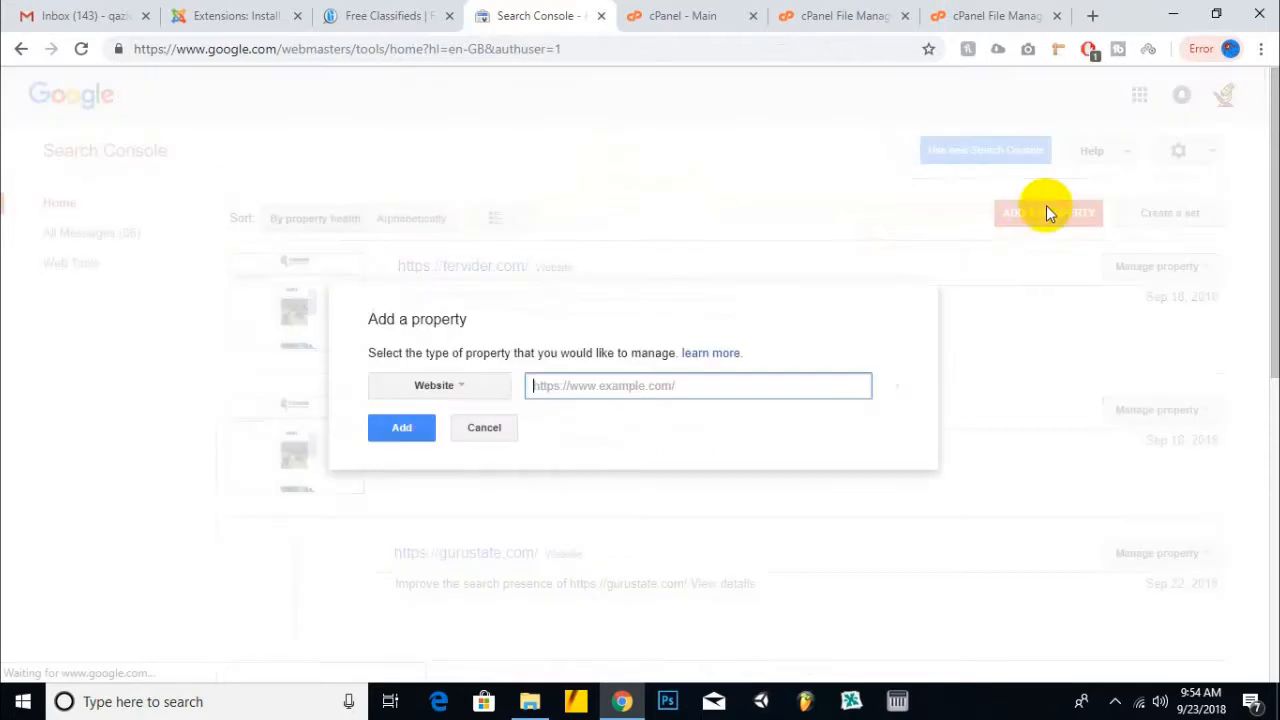
right_click(588, 380)
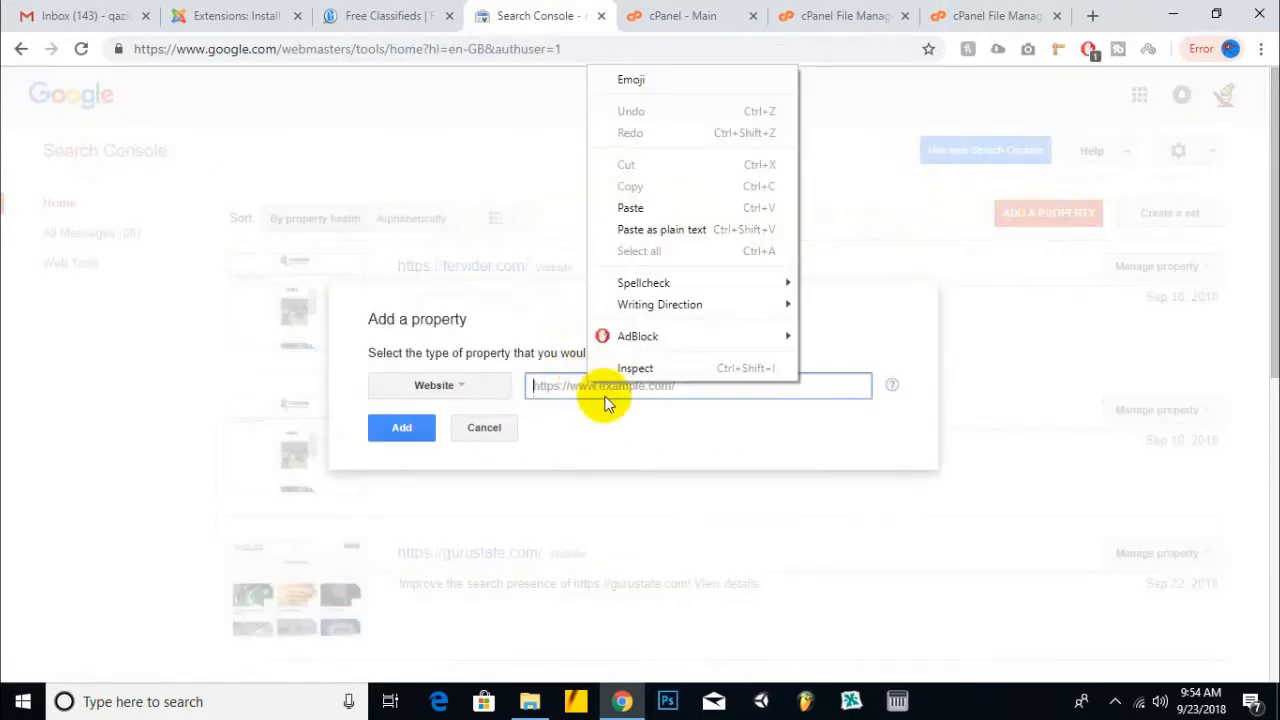
left_click(621, 205)
left_click_drag(653, 393, 366, 380)
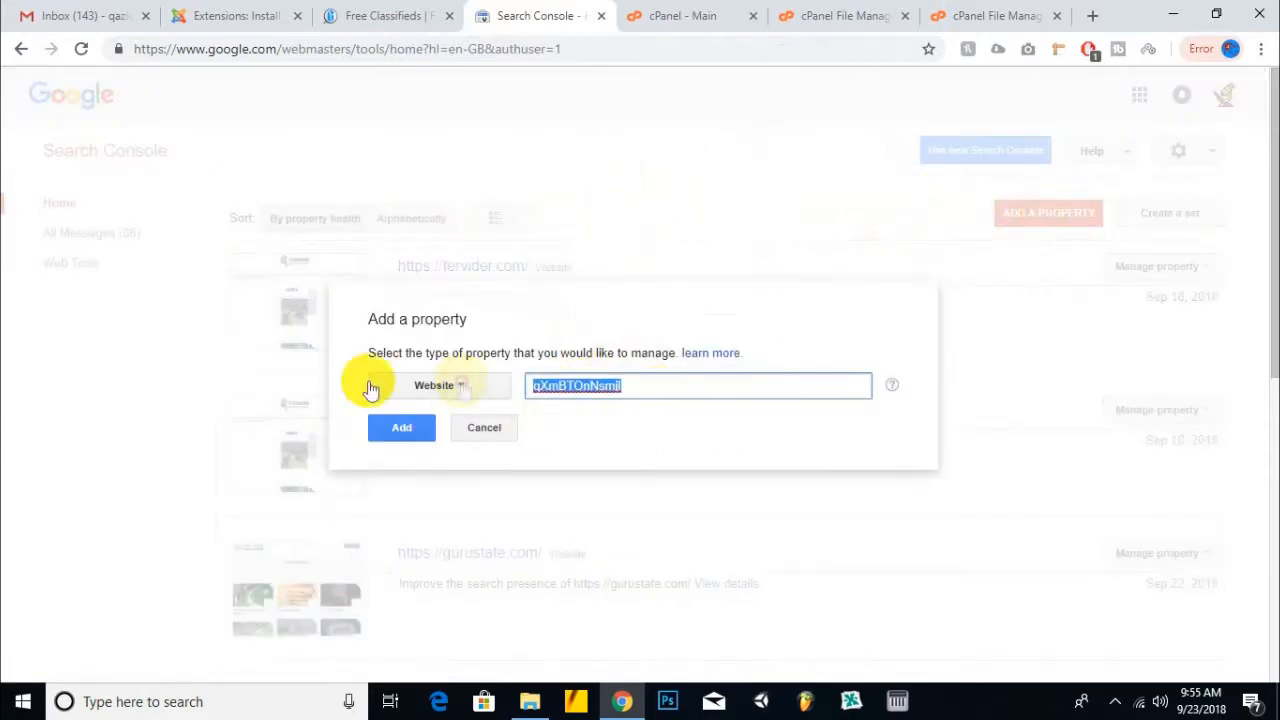
left_click(406, 14)
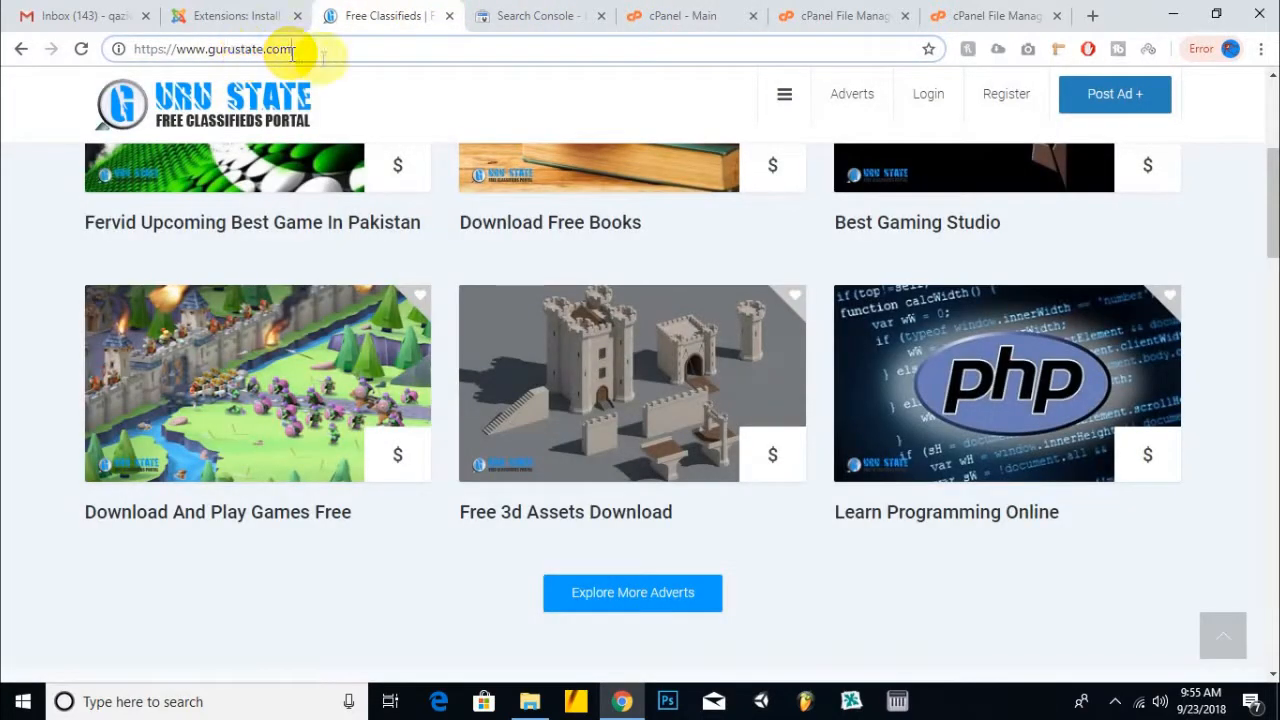
left_click_drag(306, 49, 63, 51)
right_click(197, 48)
left_click(231, 151)
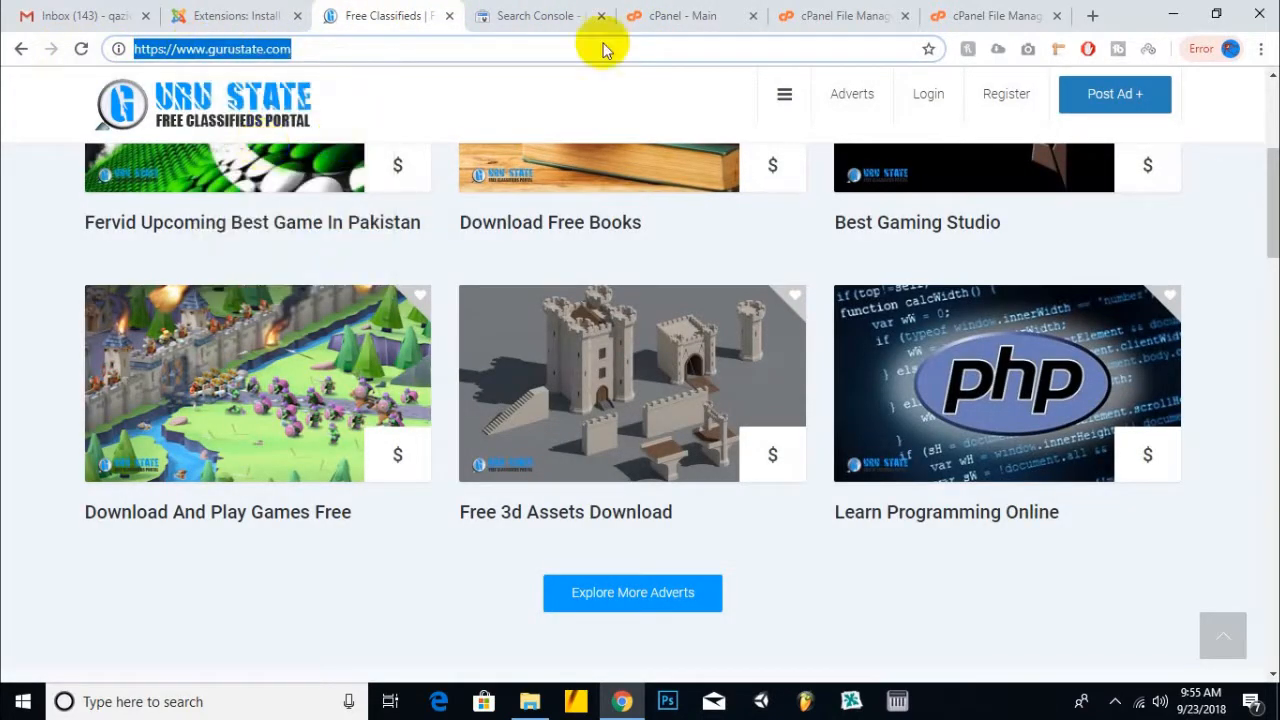
left_click(686, 15)
left_click(508, 15)
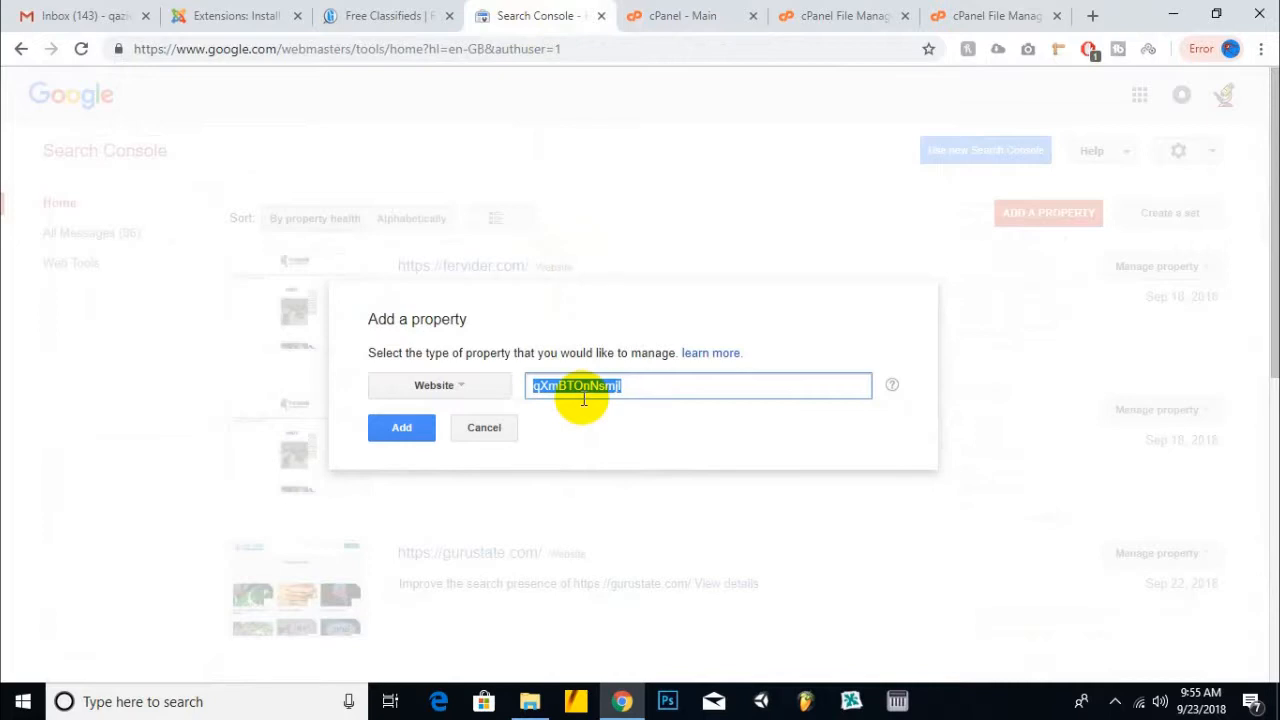
left_click(402, 428)
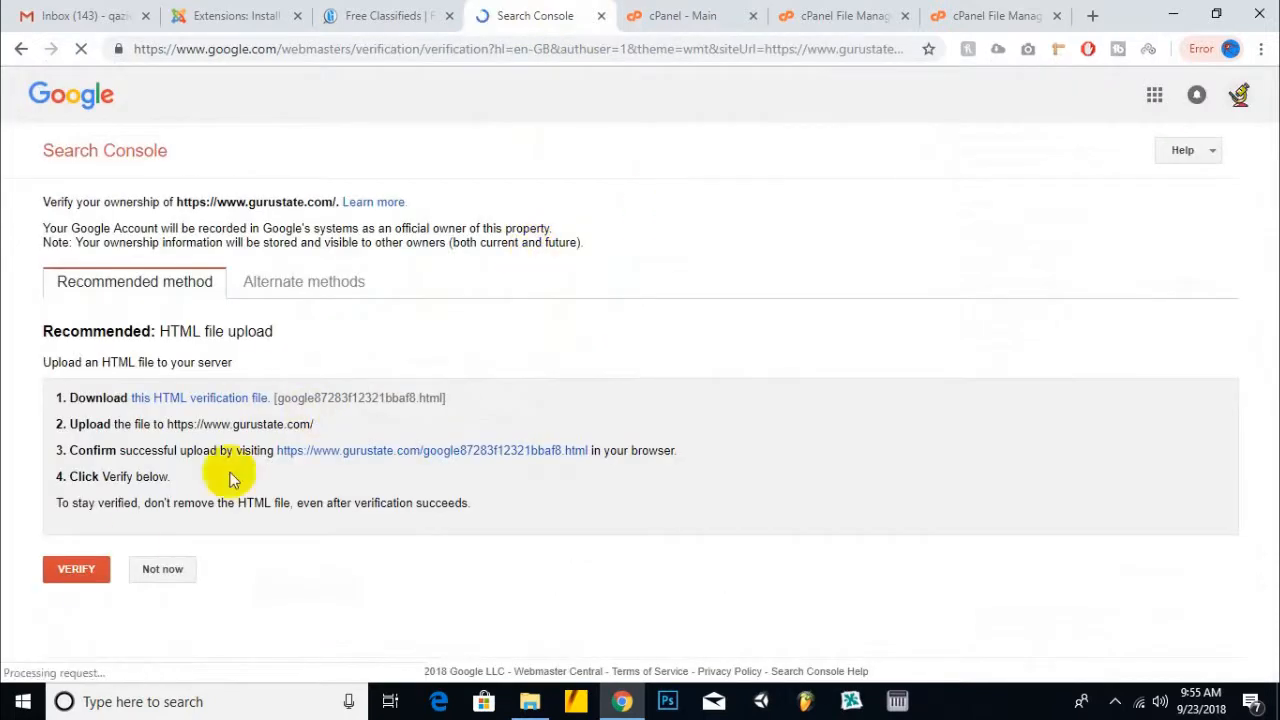
left_click(82, 569)
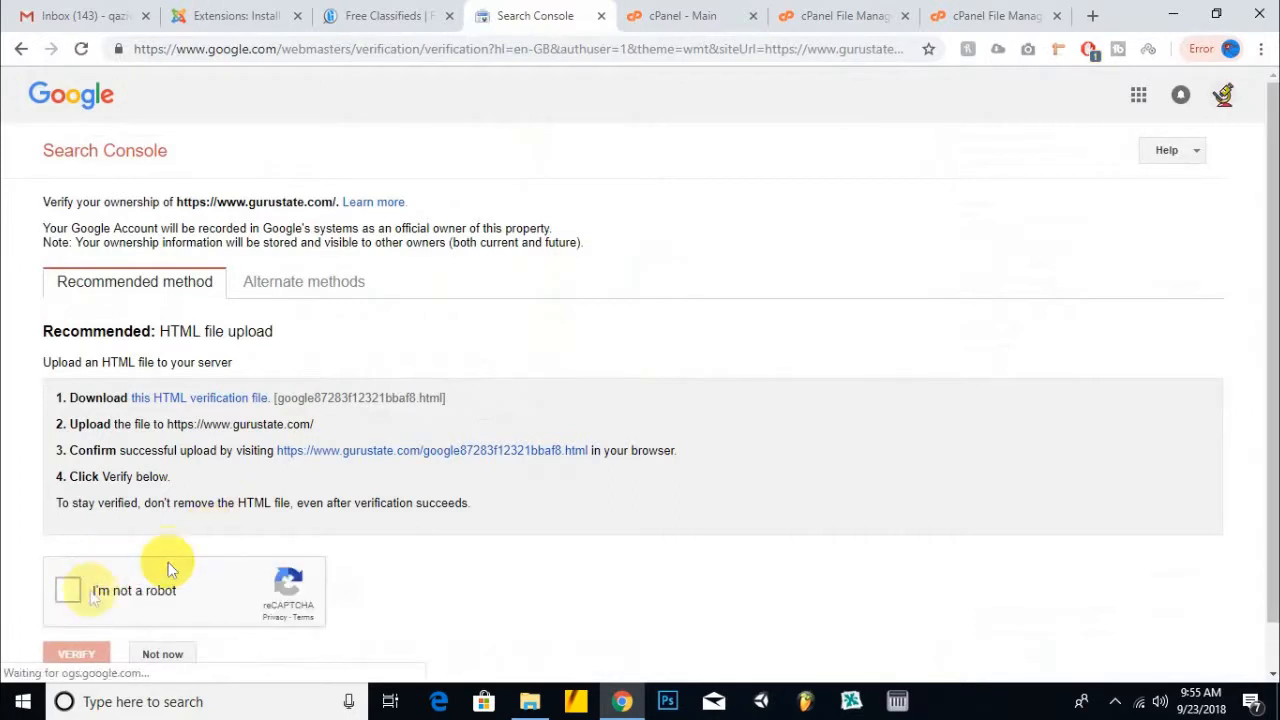
left_click(66, 591)
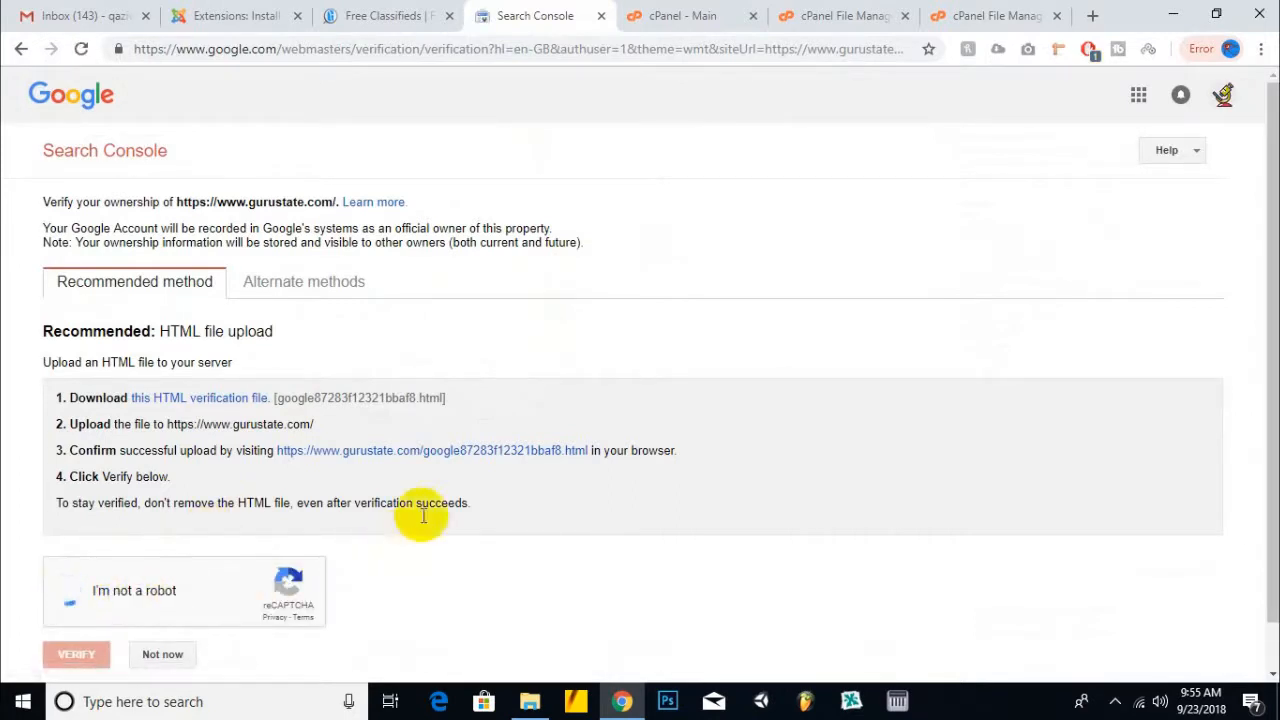
scroll(651, 236, "down", 1)
left_click(80, 612)
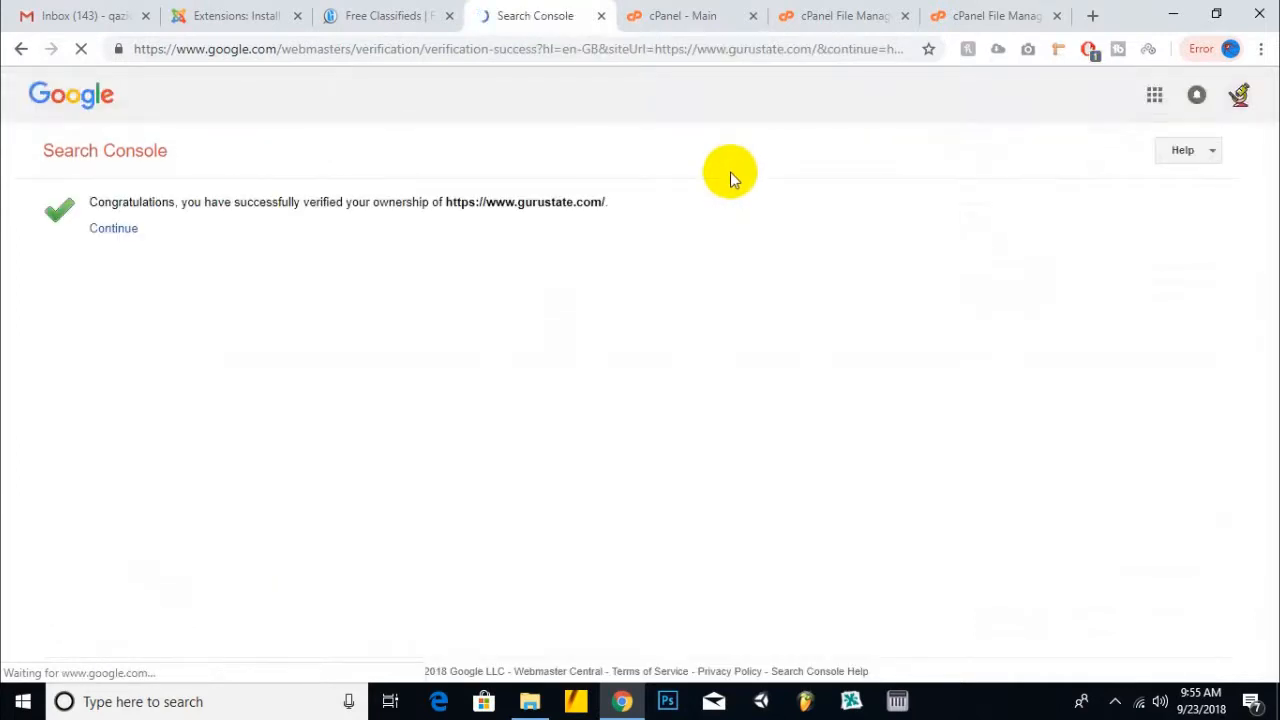
left_click(110, 229)
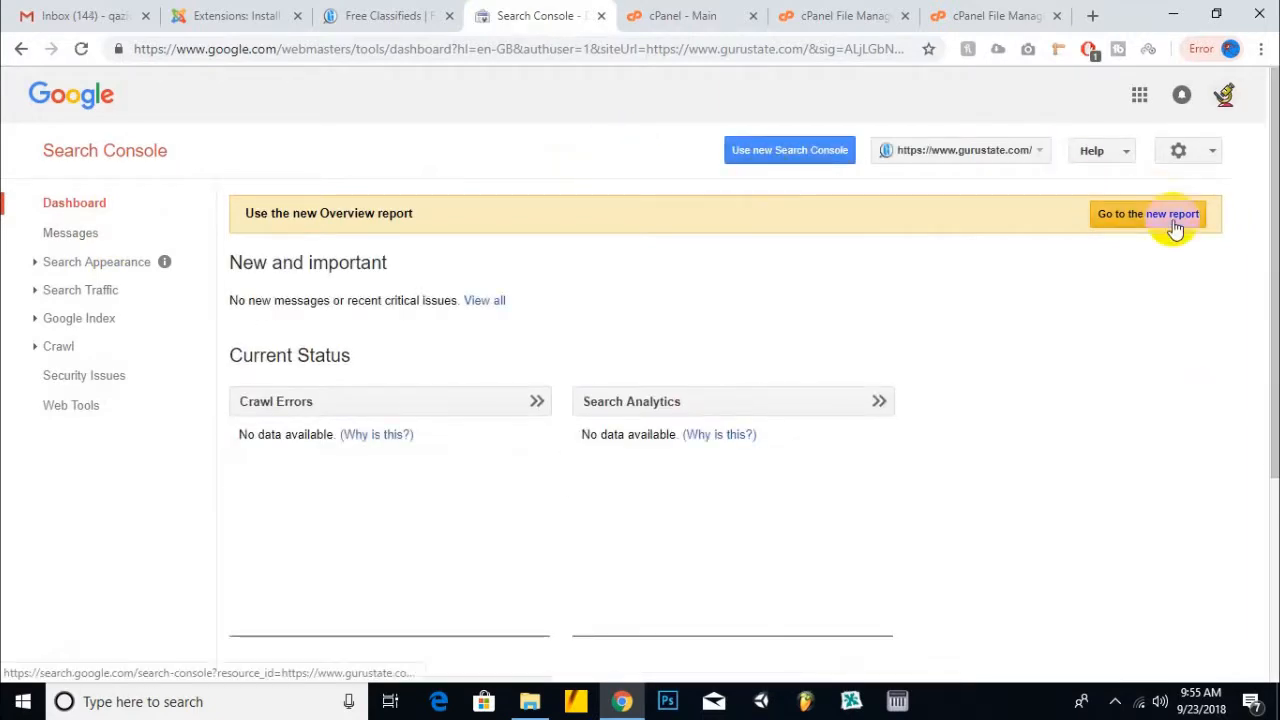
left_click(100, 148)
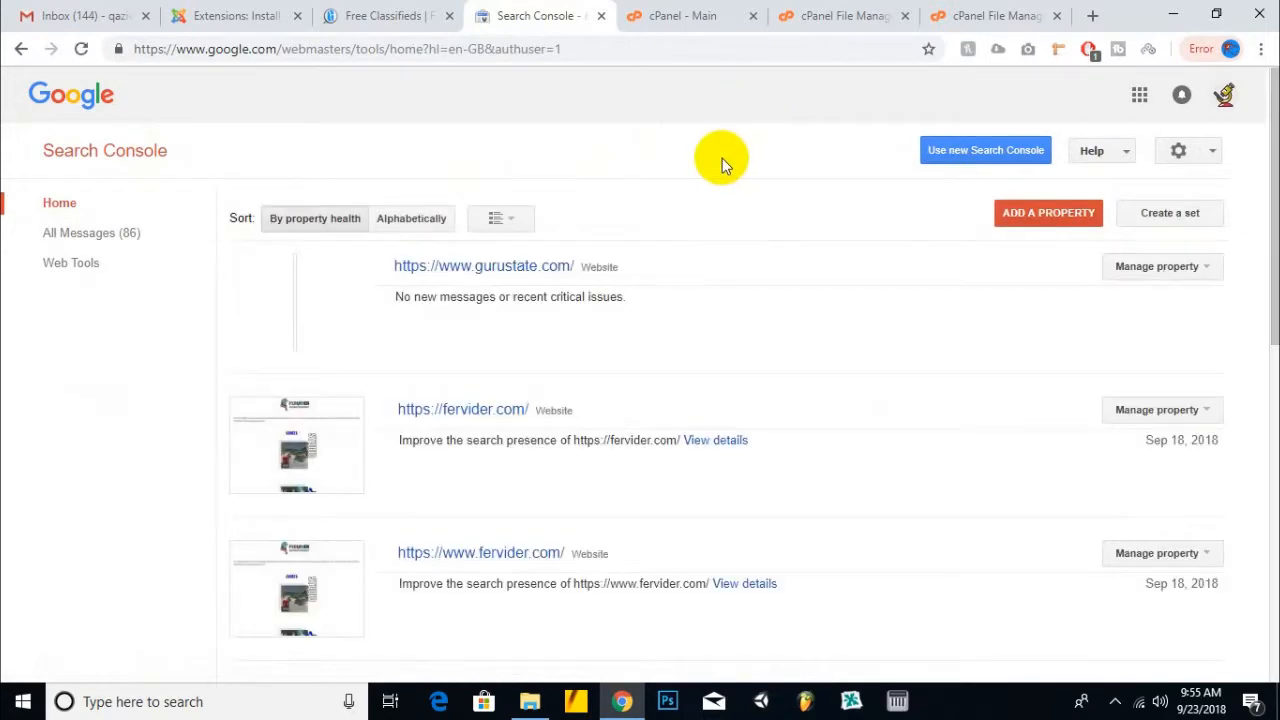
scroll(722, 158, "down", 2)
scroll(722, 158, "up", 2)
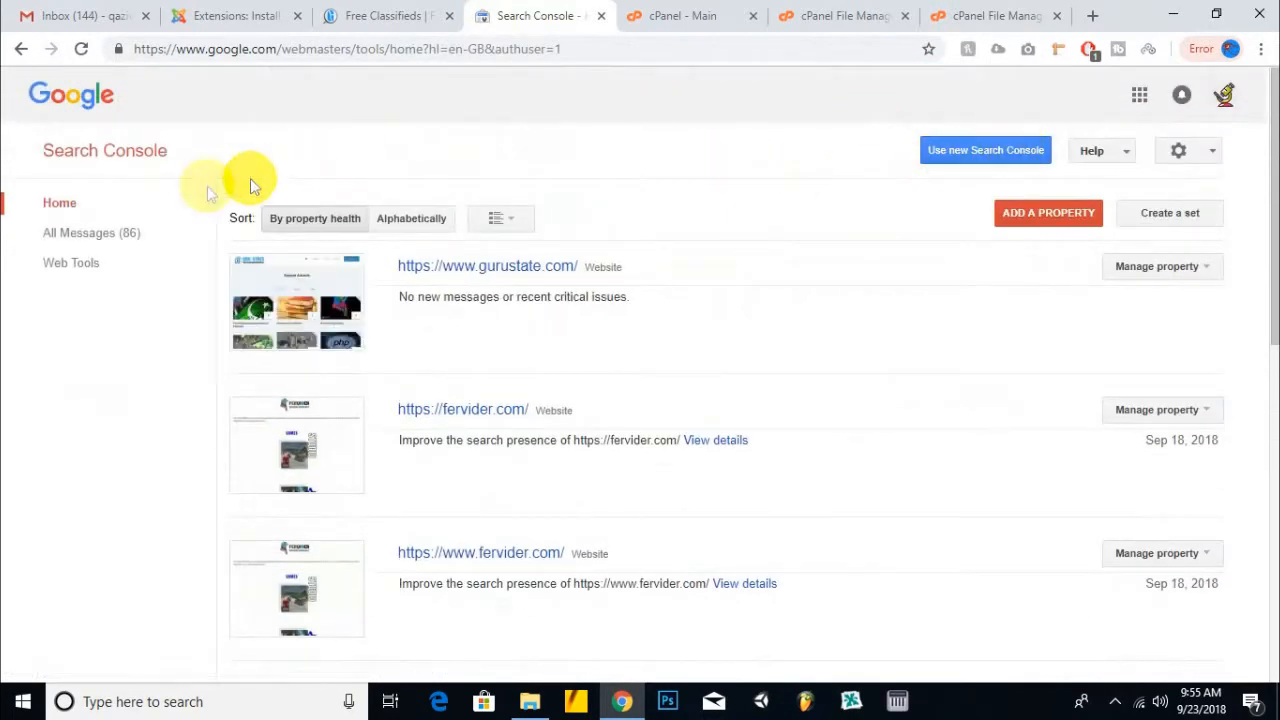
scroll(91, 122, "down", 4)
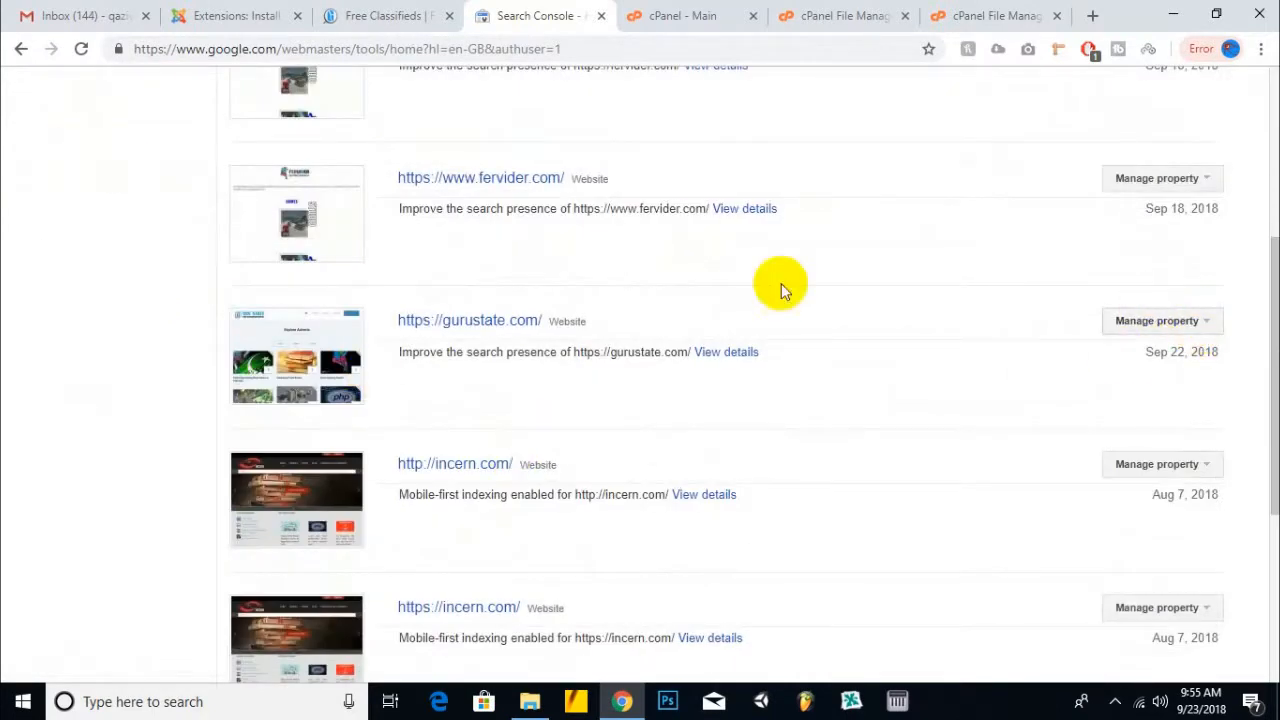
left_click(469, 322)
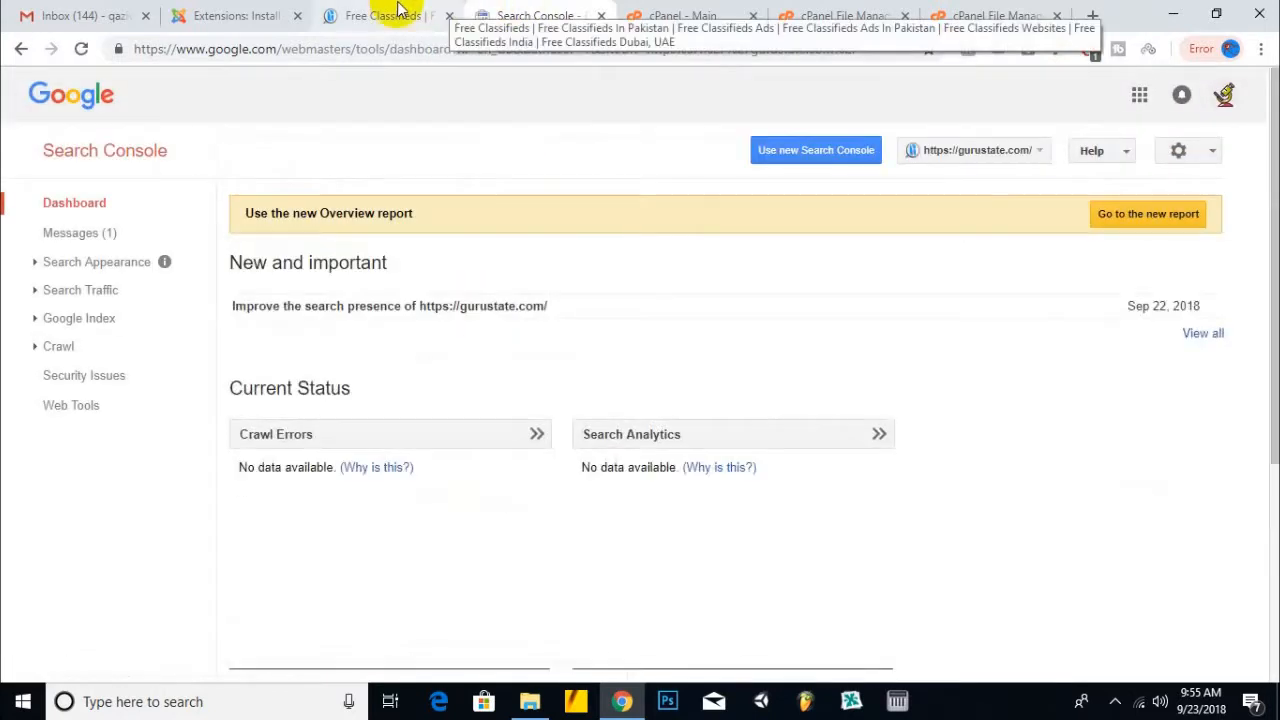
- Read the gurustate.com message about improving its search presence
left_click(106, 234)
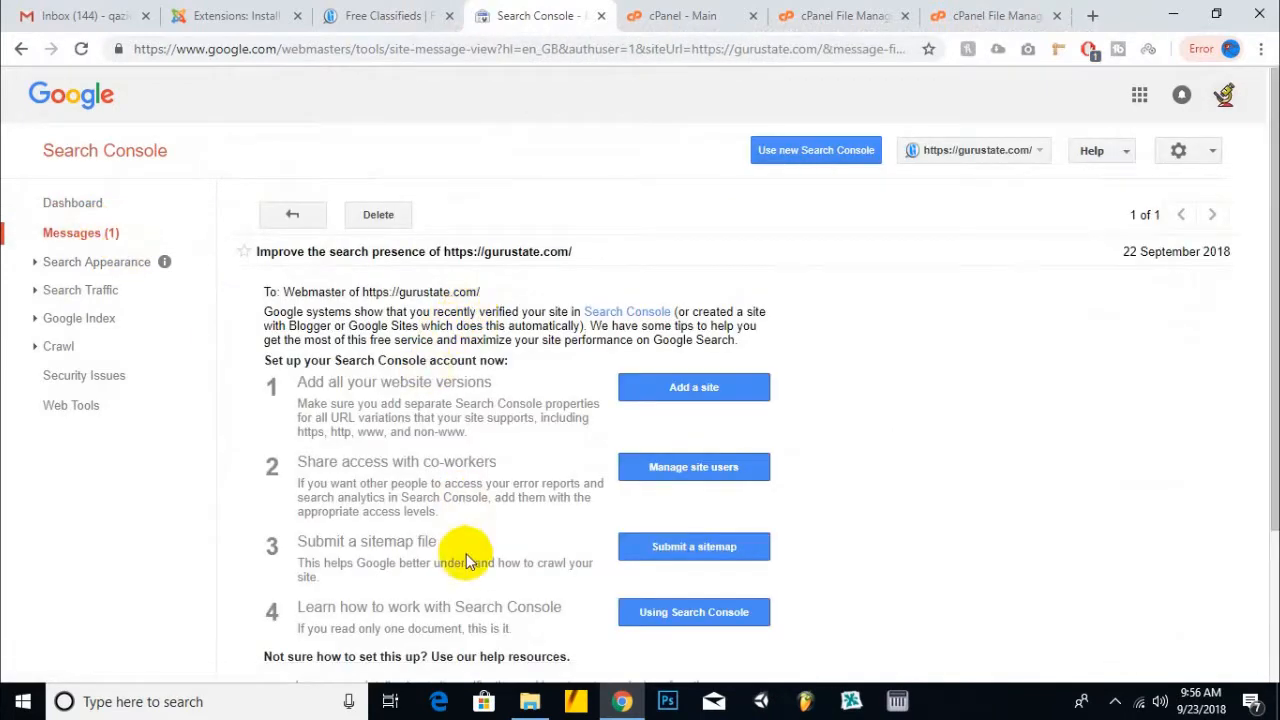
scroll(457, 557, "down", 2)
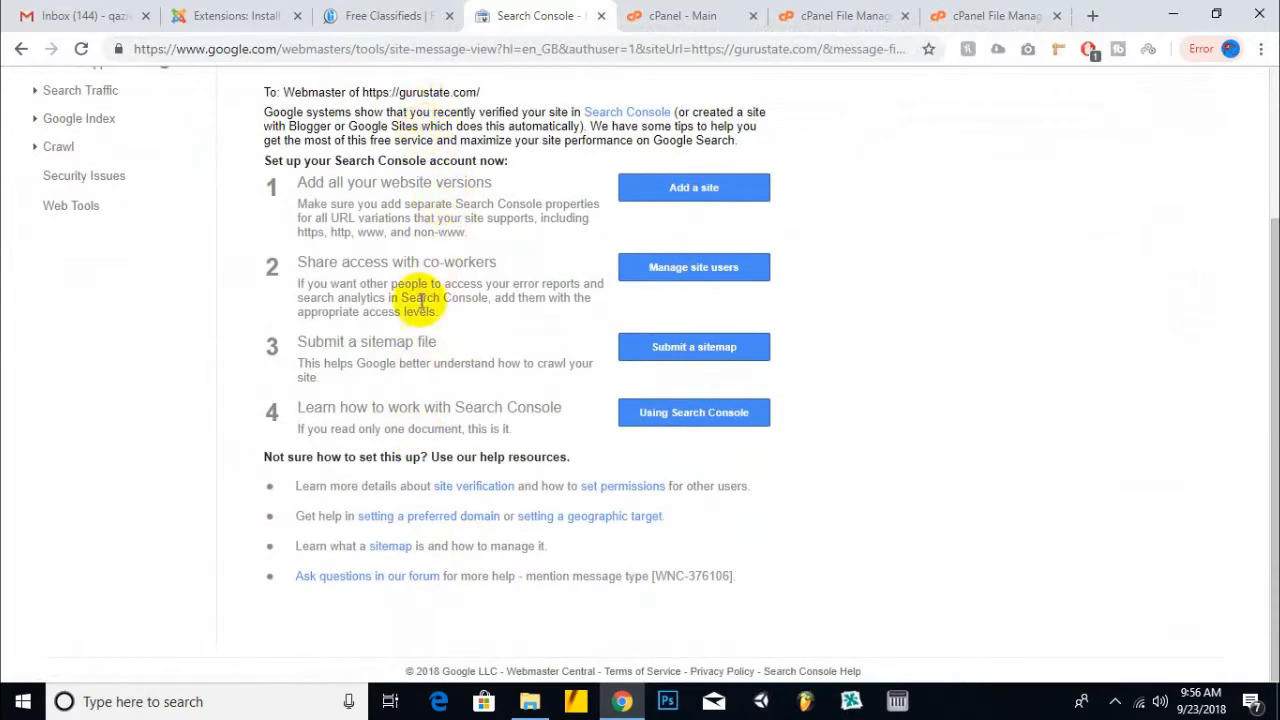
scroll(500, 310, "up", 2)
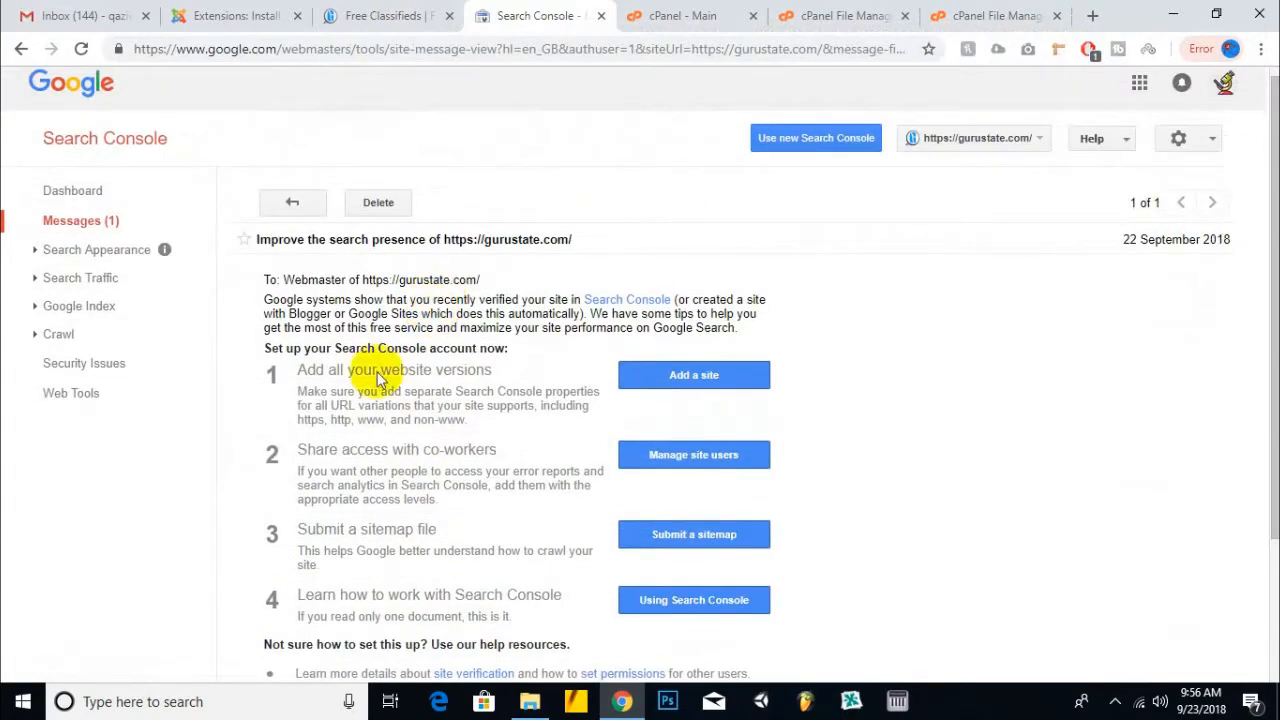
left_click(686, 377)
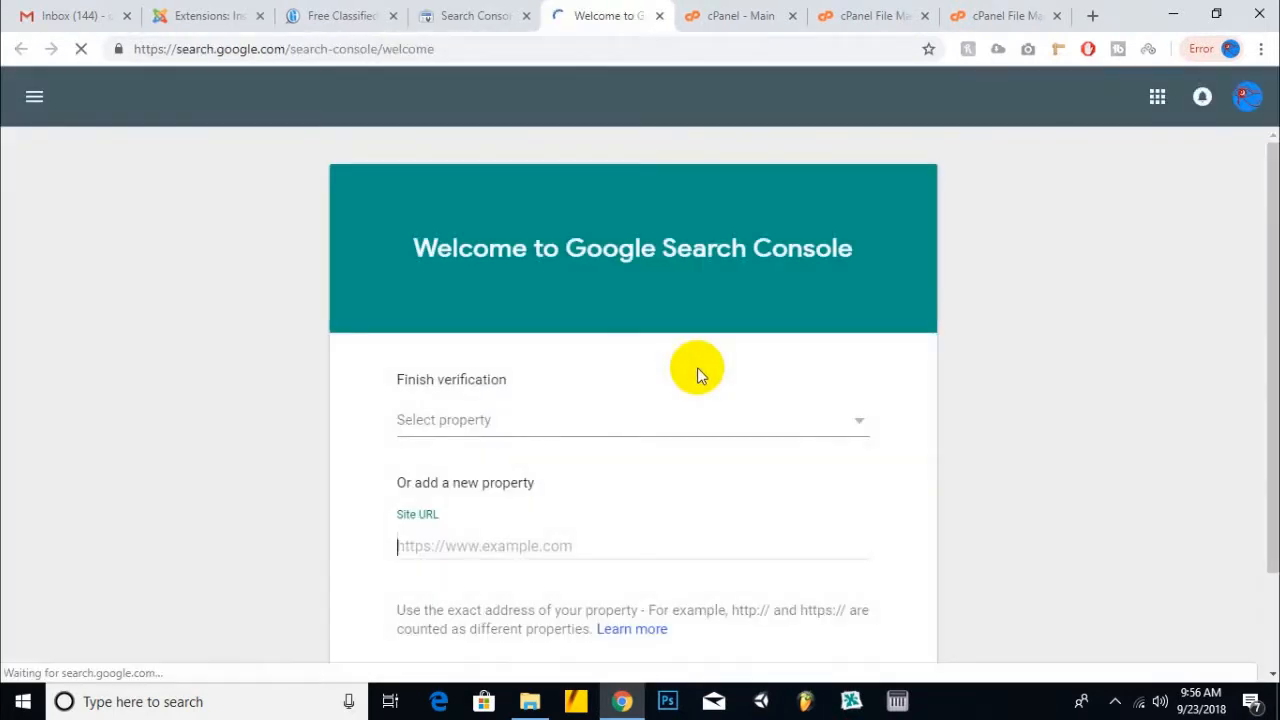
- Check the unverified properties list, then switch to the other Google account
scroll(700, 362, "down", 1)
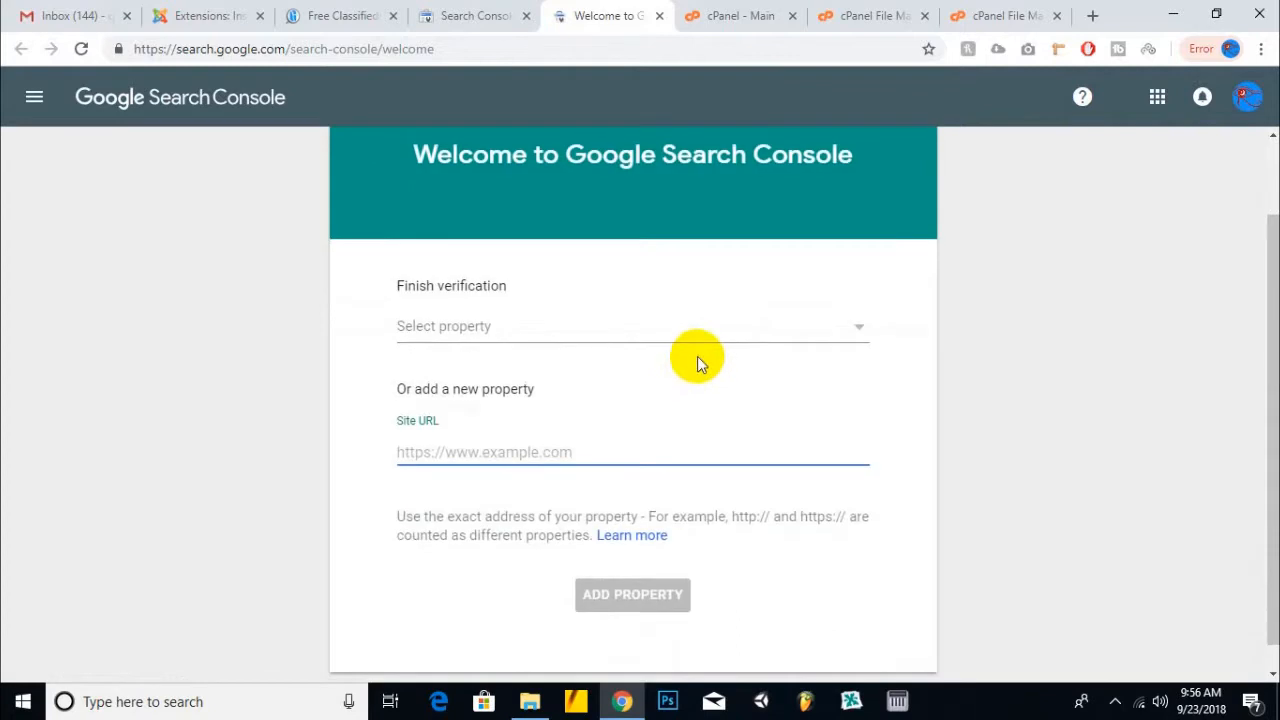
left_click(863, 330)
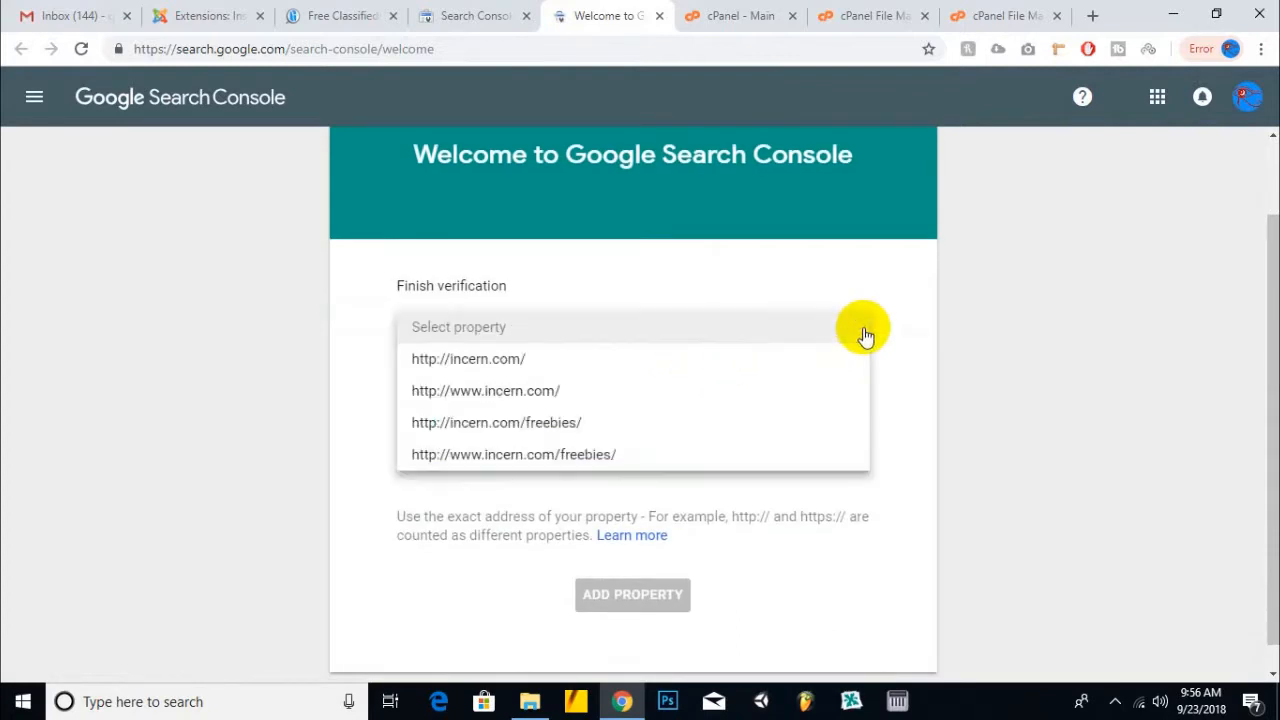
left_click(995, 299)
scroll(805, 365, "up", 1)
left_click(1246, 97)
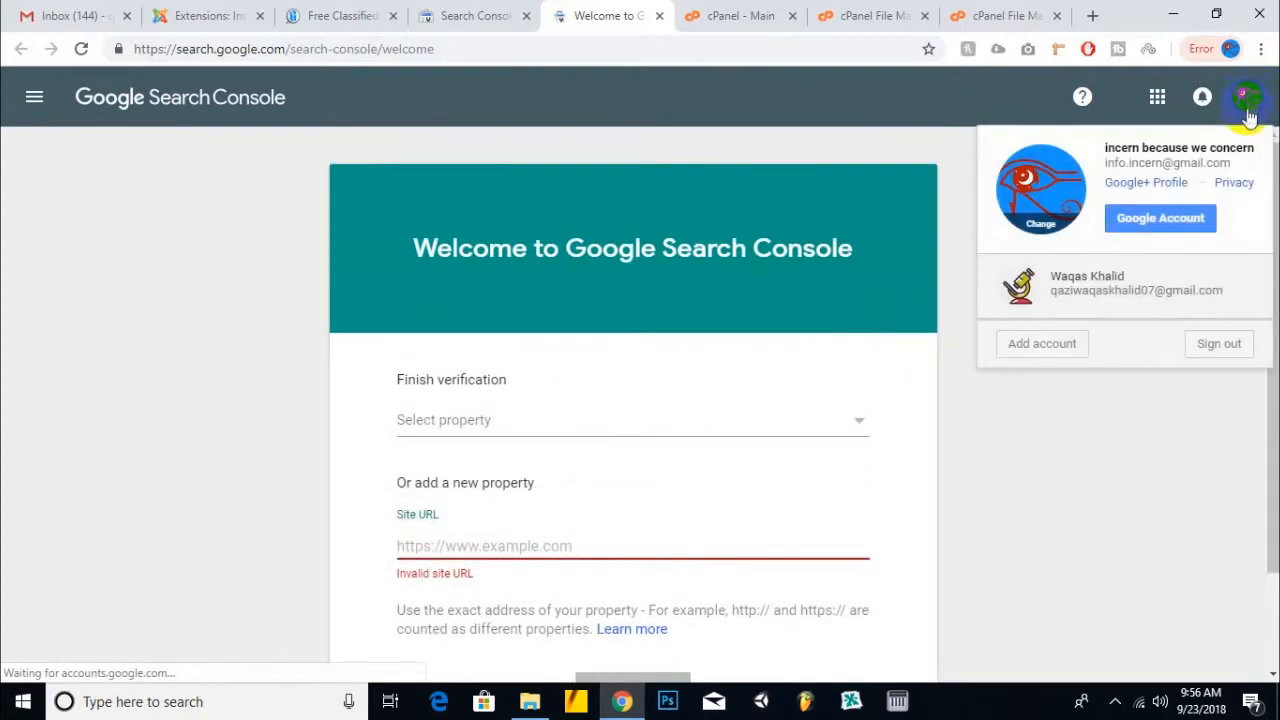
left_click(1114, 272)
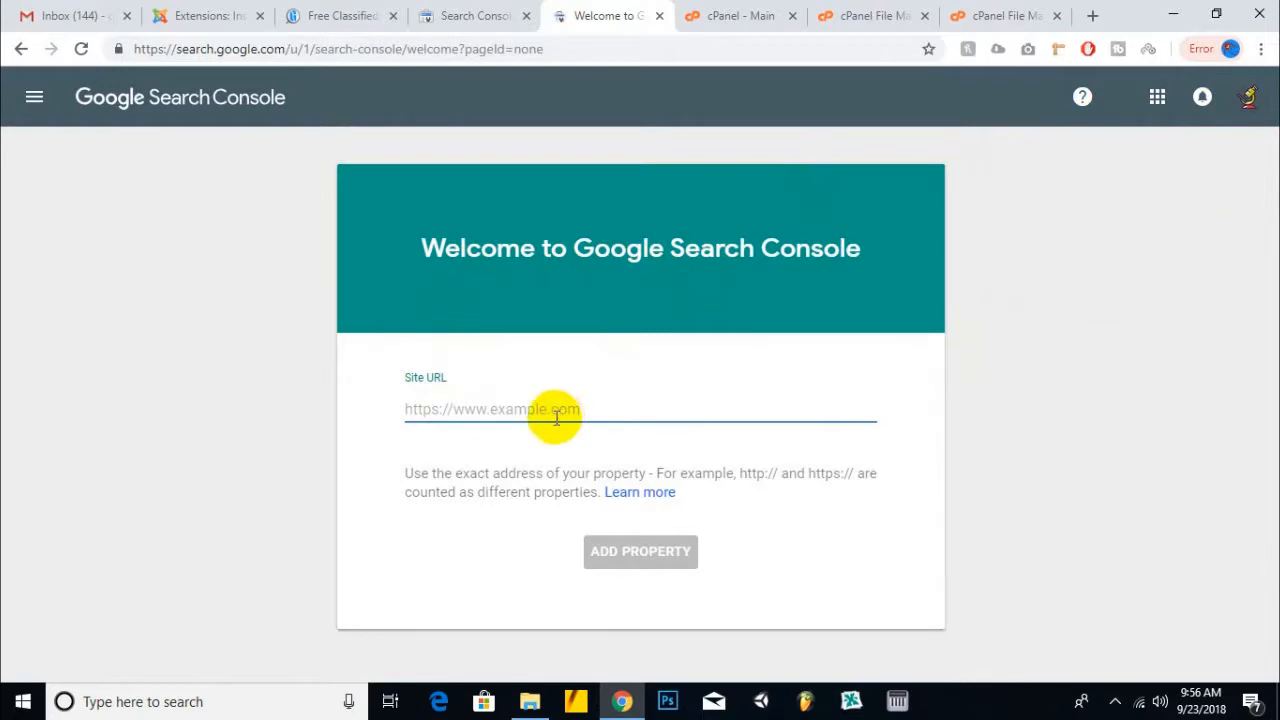
left_click(260, 103)
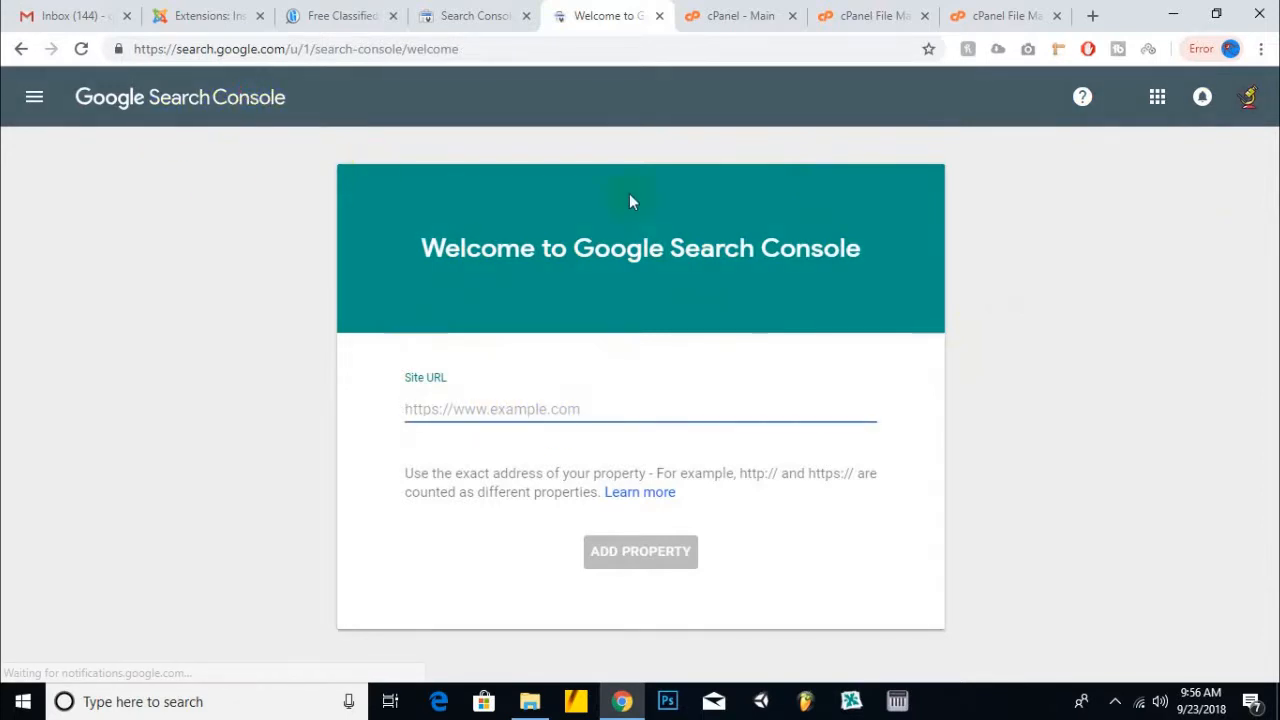
left_click(246, 114)
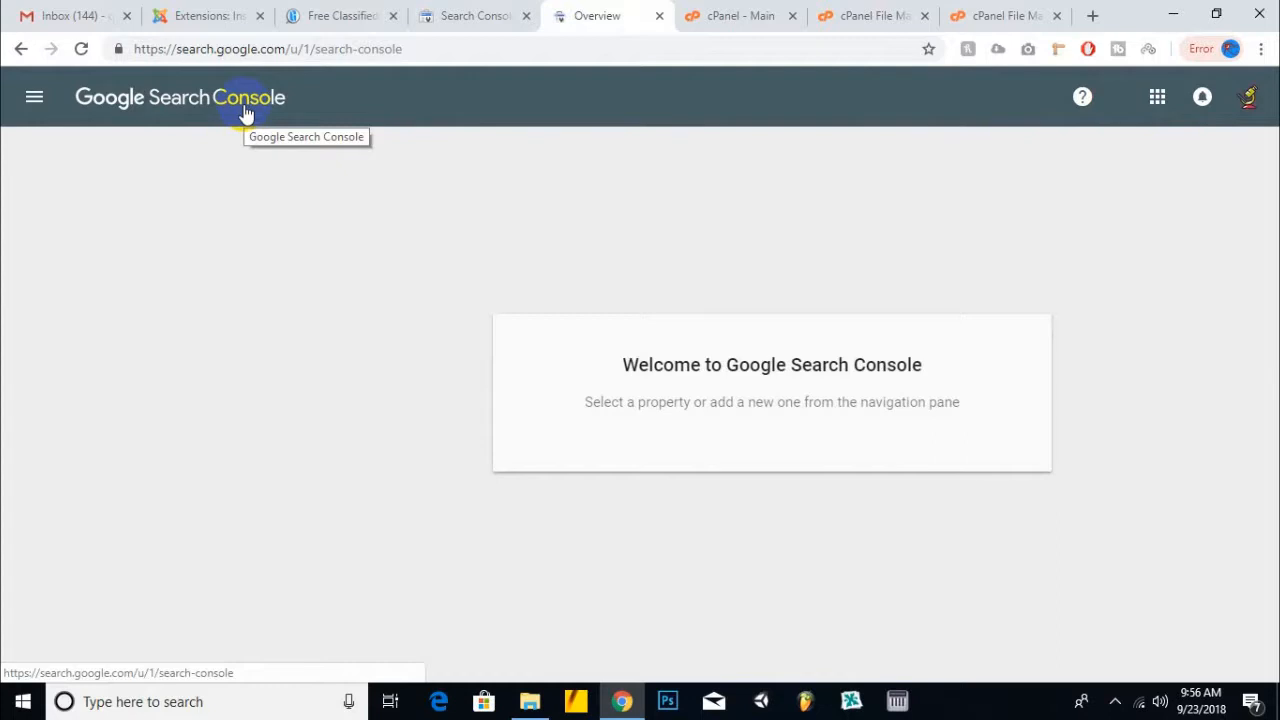
left_click(22, 100)
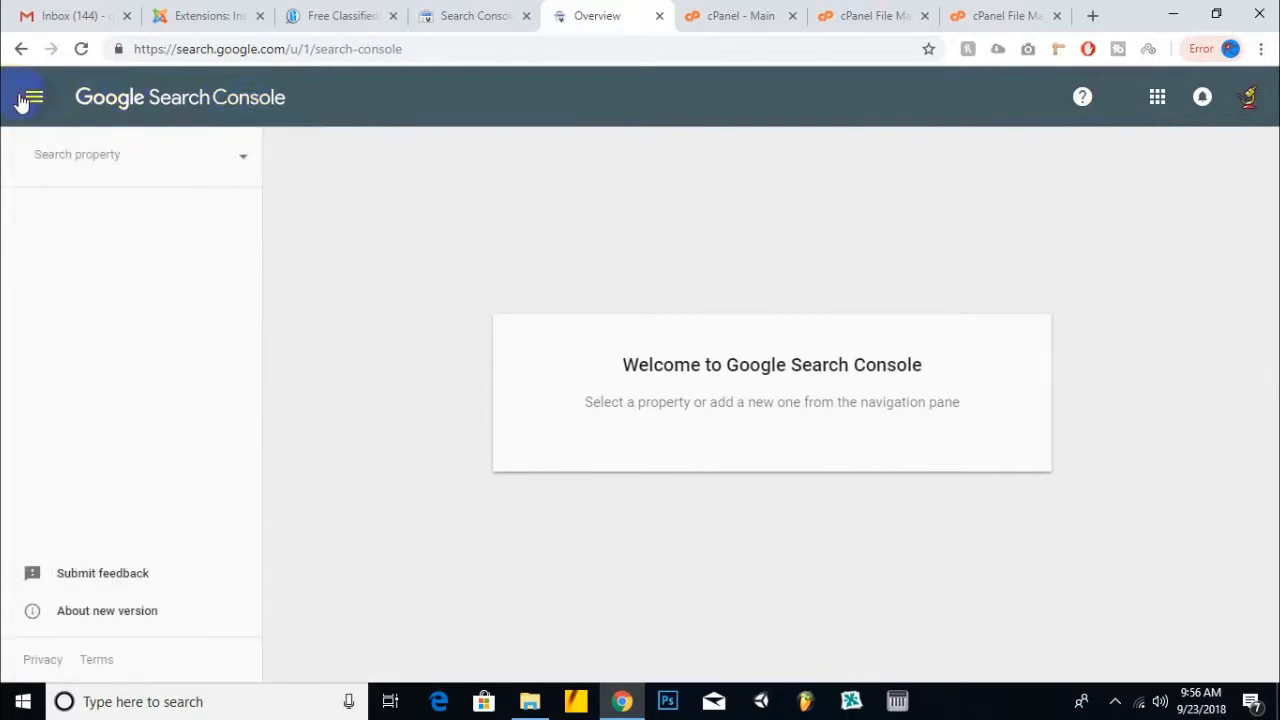
left_click(225, 162)
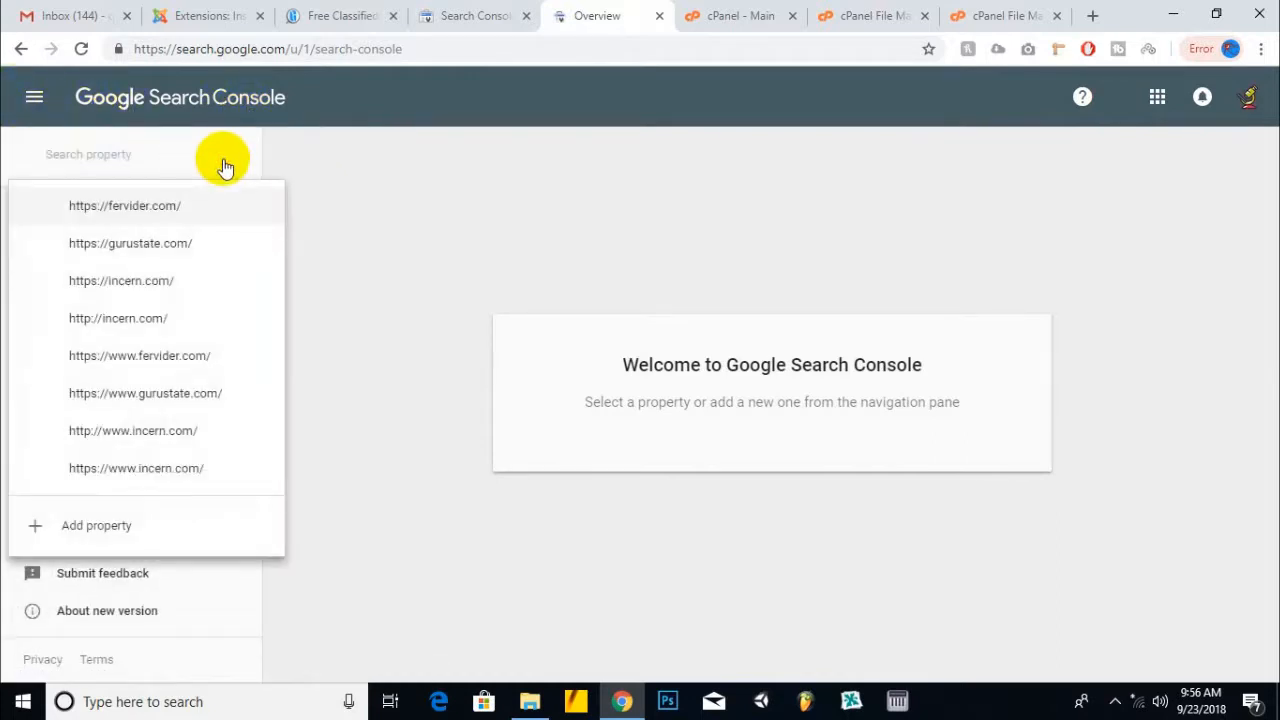
left_click(171, 245)
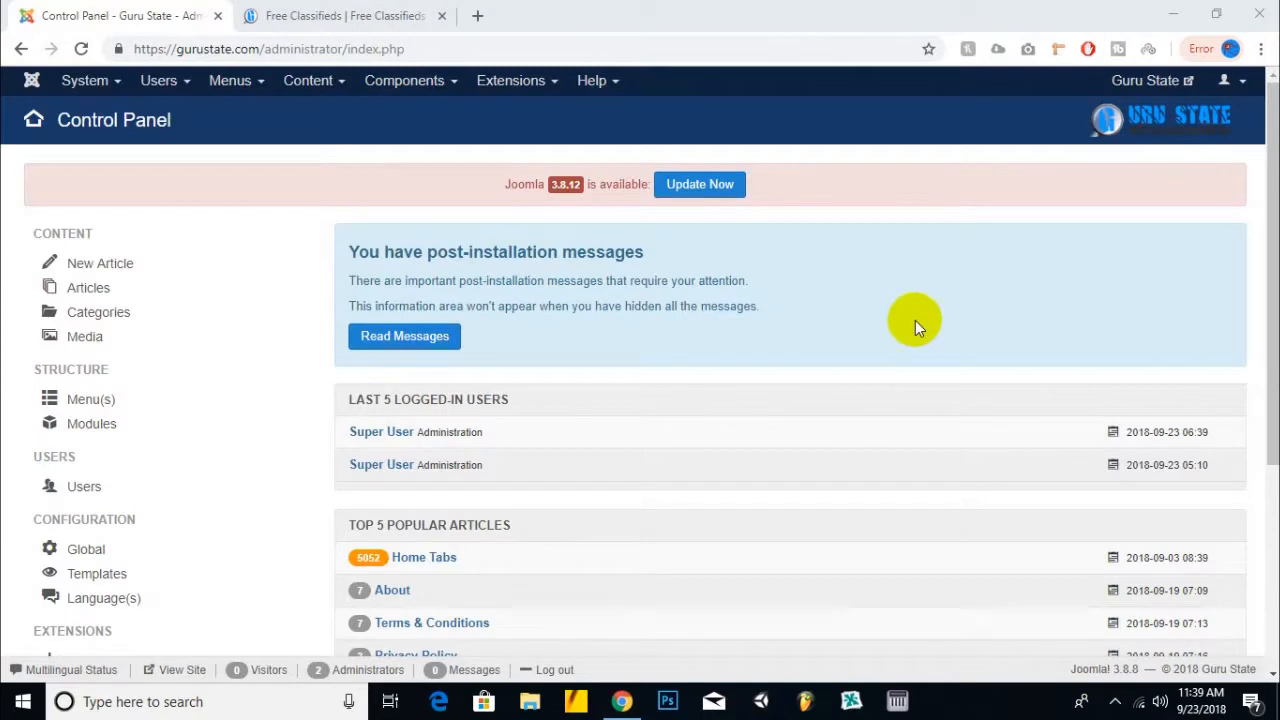
- Go to Components > Xmap and click New in the empty Sitemaps Manager
left_click(428, 92)
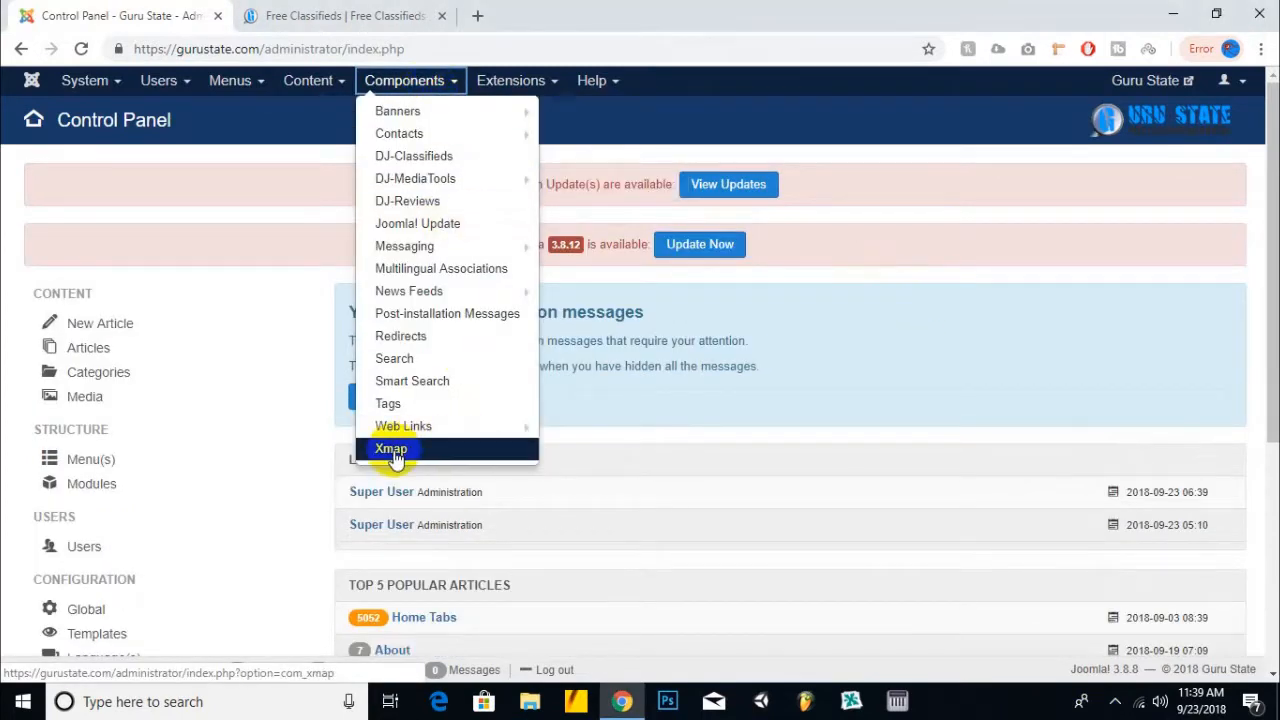
left_click(392, 450)
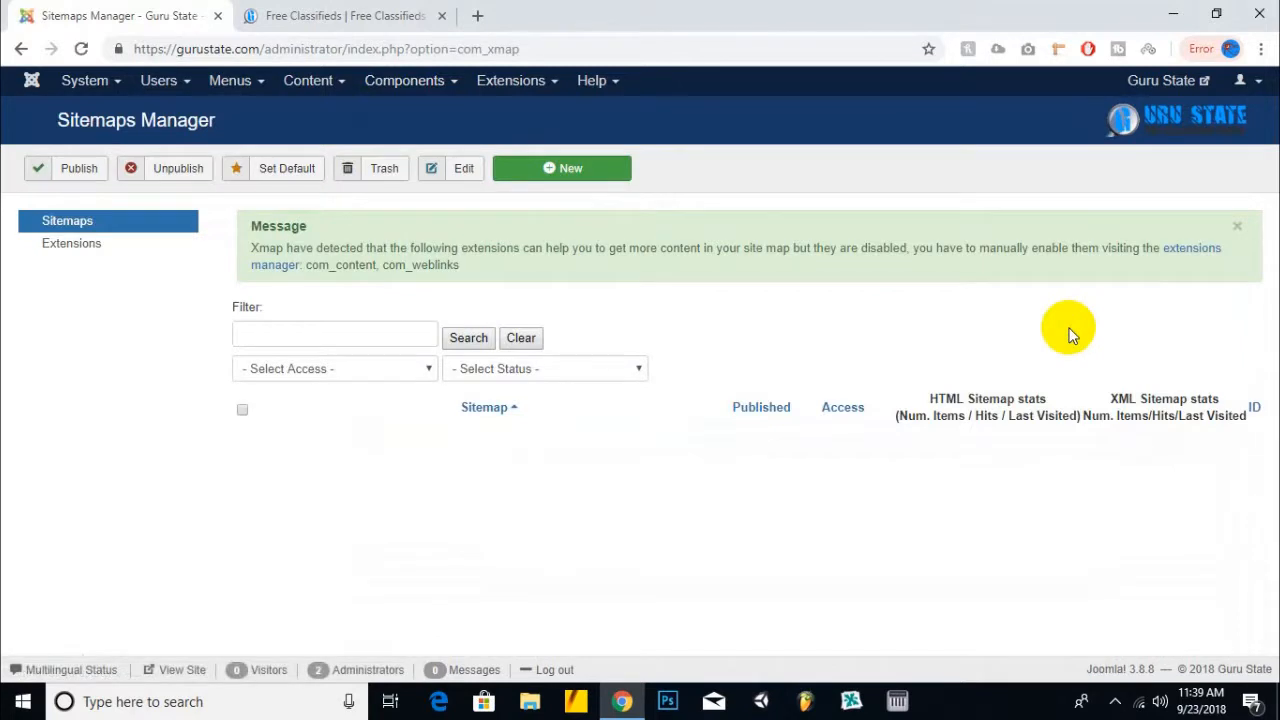
left_click(411, 337)
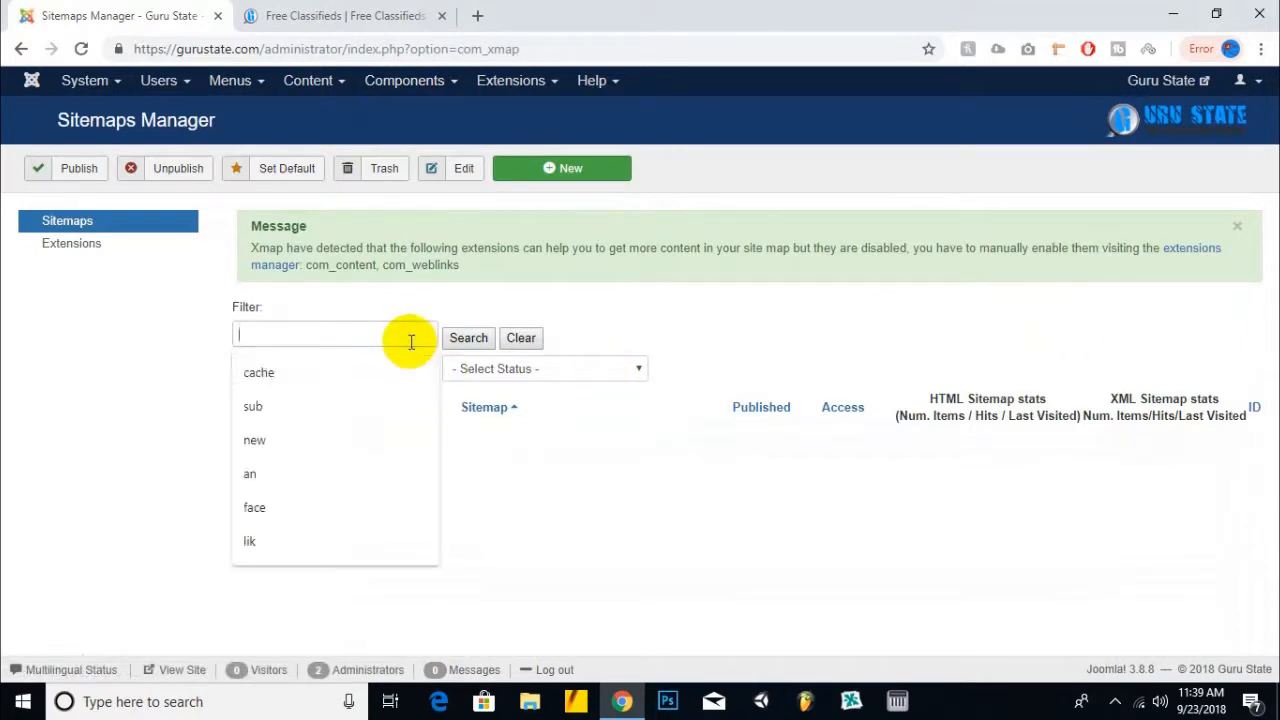
left_click(565, 181)
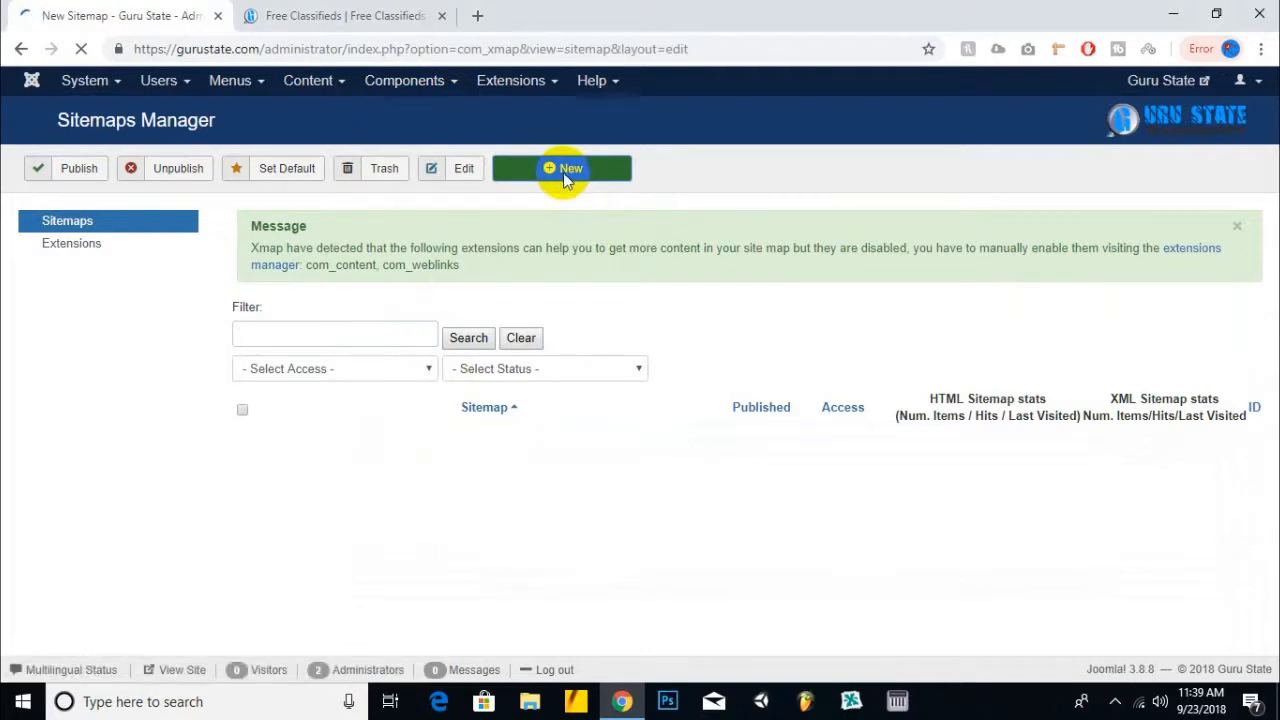
- Title the sitemap 'Guru State Sitemap' and set its Status to Published
left_click(281, 366)
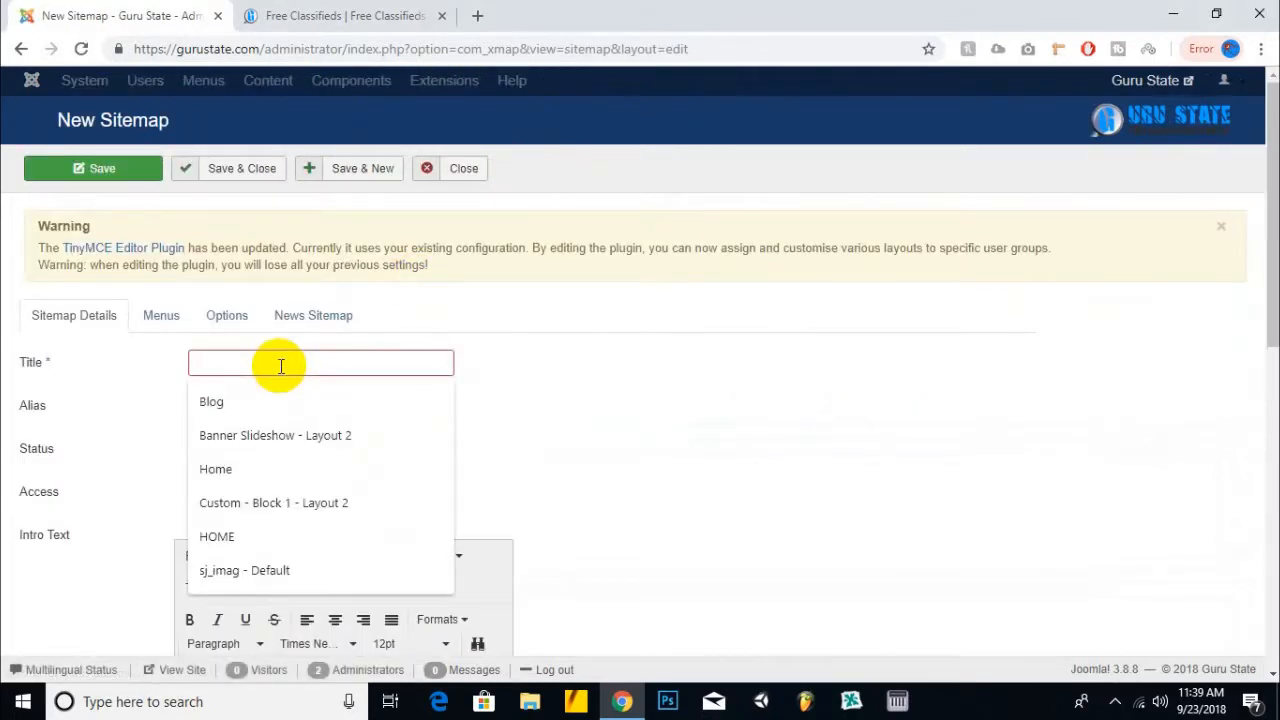
type("Guru State Sitemap")
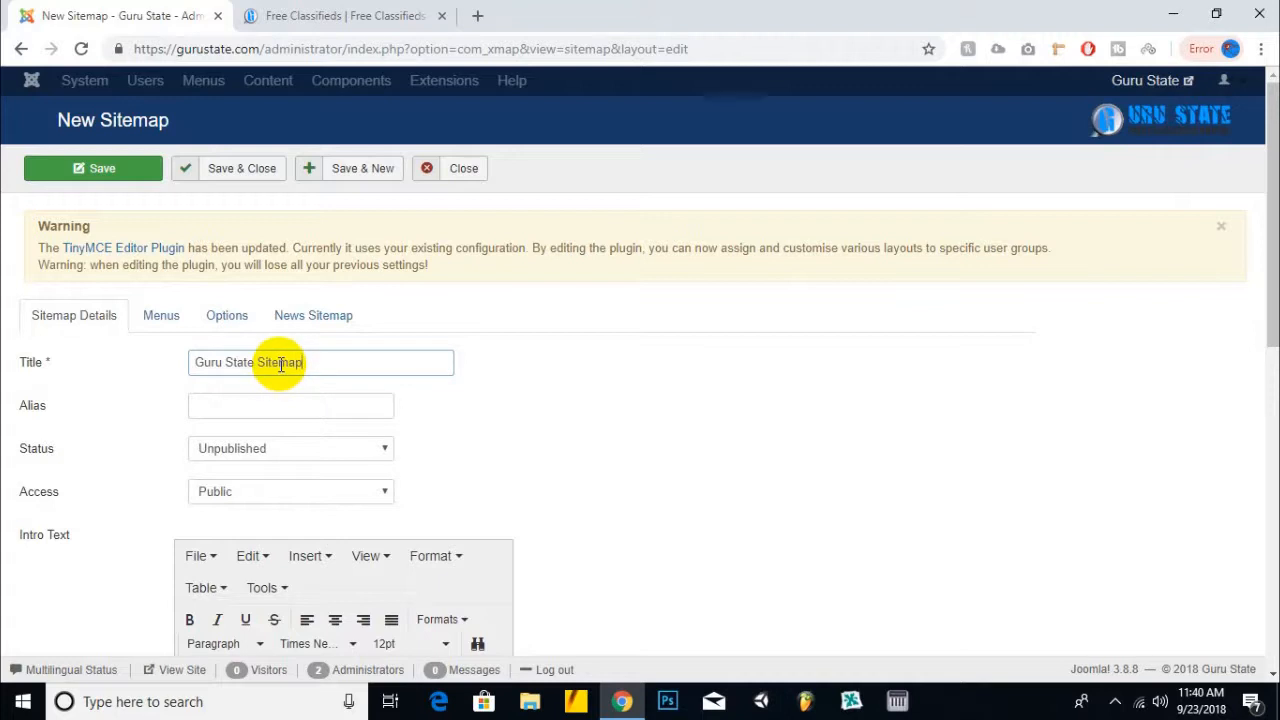
left_click(280, 449)
left_click(272, 466)
scroll(706, 436, "down", 2)
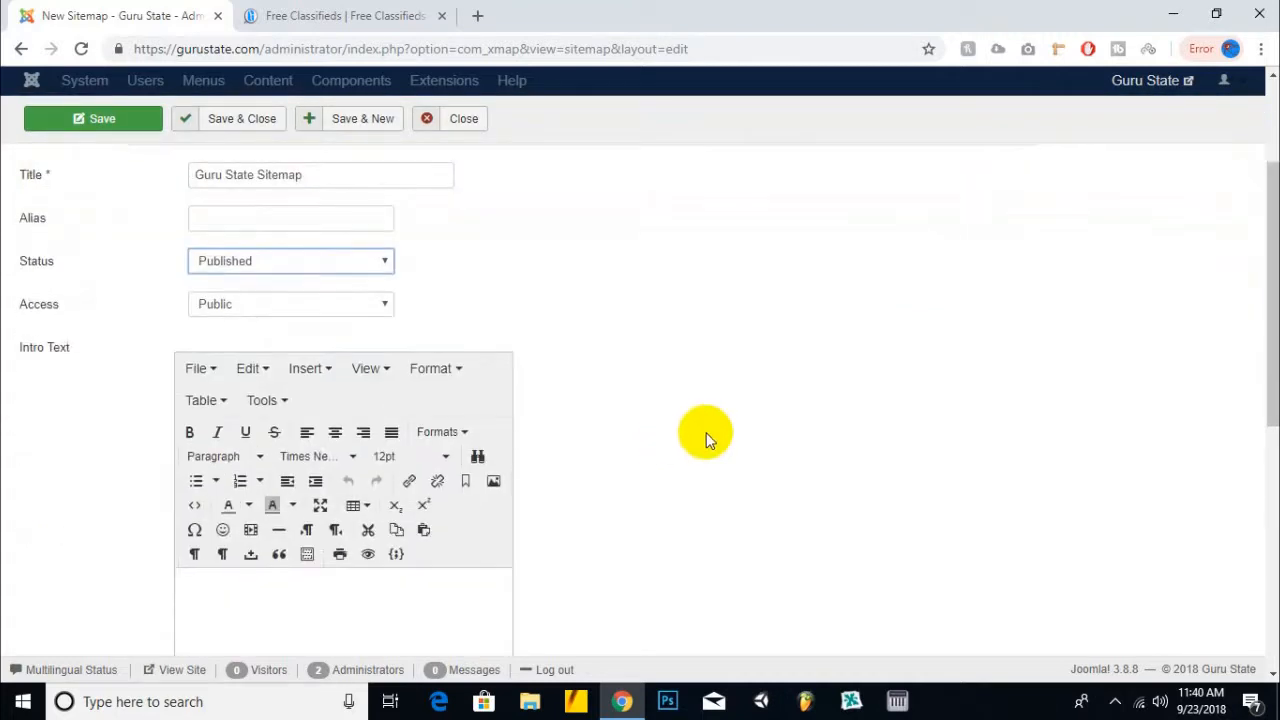
scroll(706, 436, "down", 5)
scroll(611, 417, "up", 3)
left_click(350, 482)
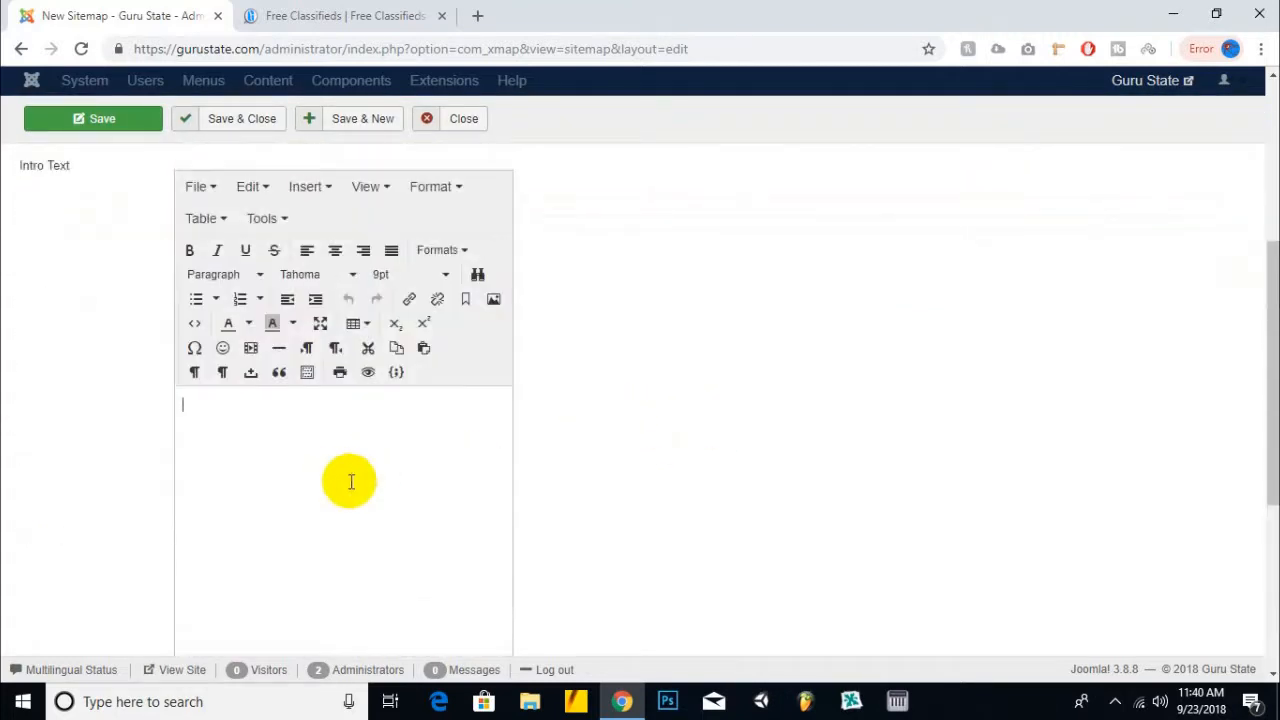
scroll(550, 465, "up", 4)
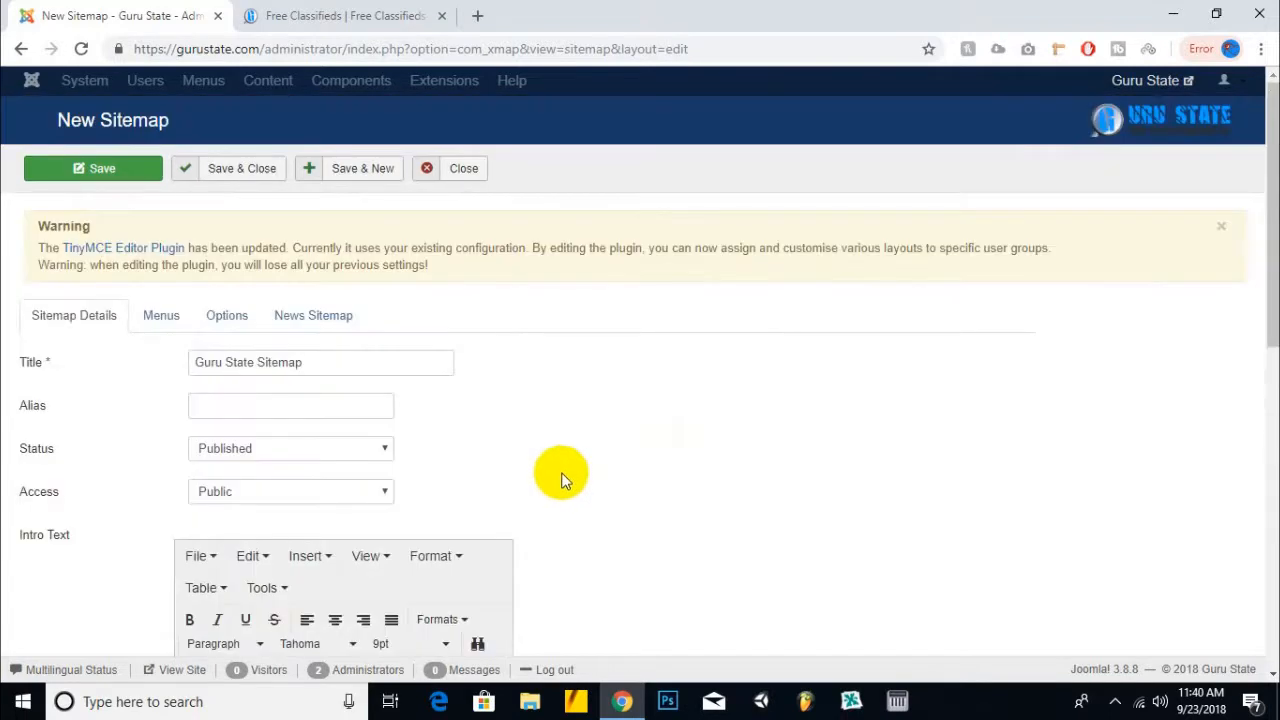
- On the Menus tab, include the Topbar menu with priority 0.7
left_click(176, 322)
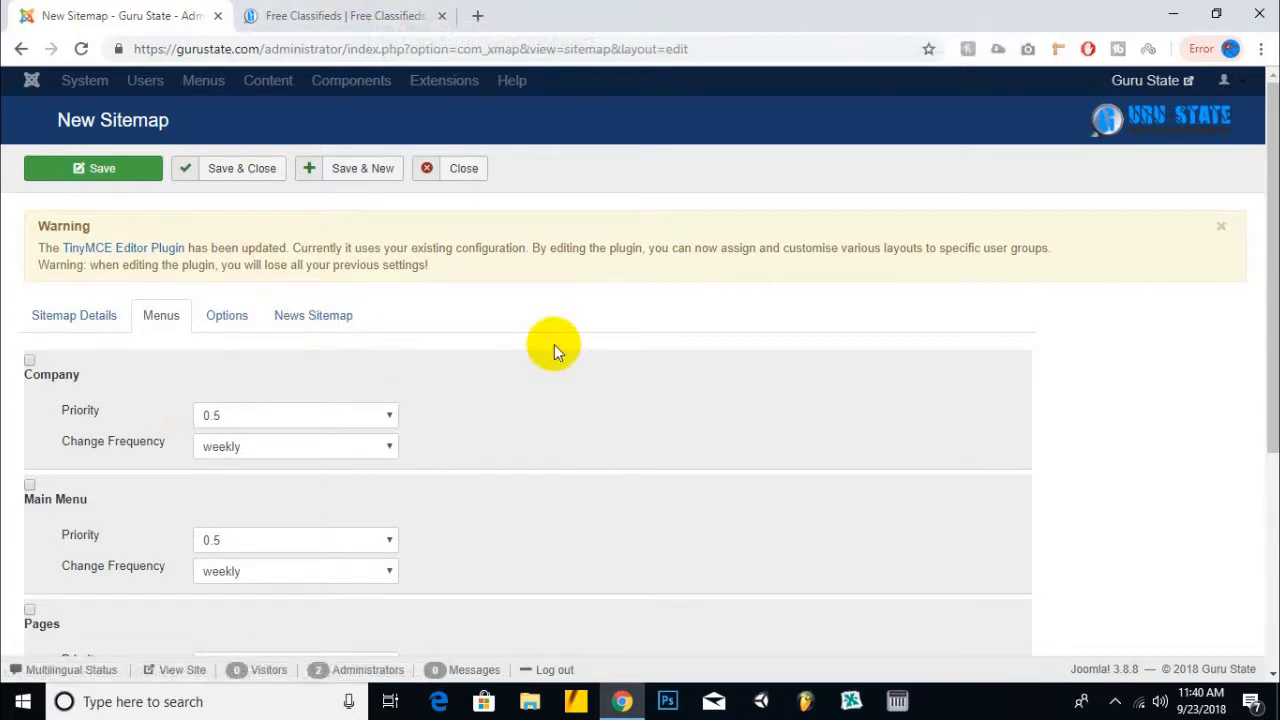
scroll(552, 346, "down", 3)
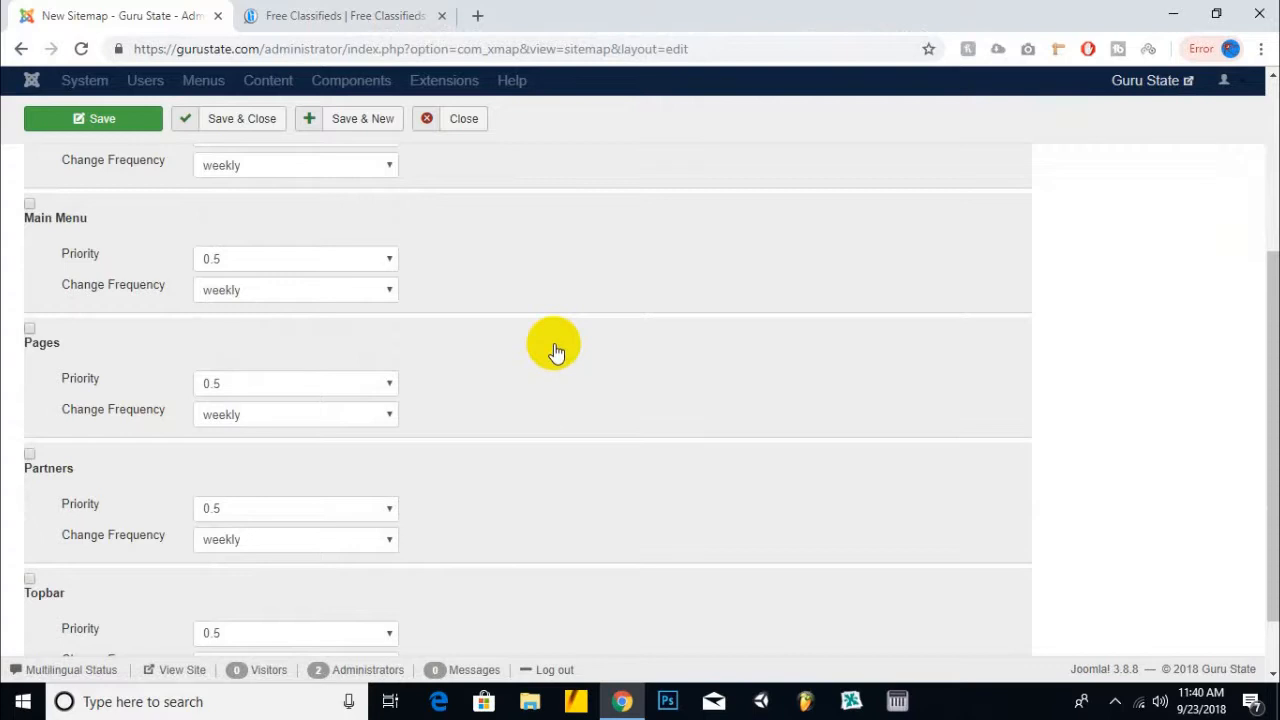
scroll(451, 326, "down", 2)
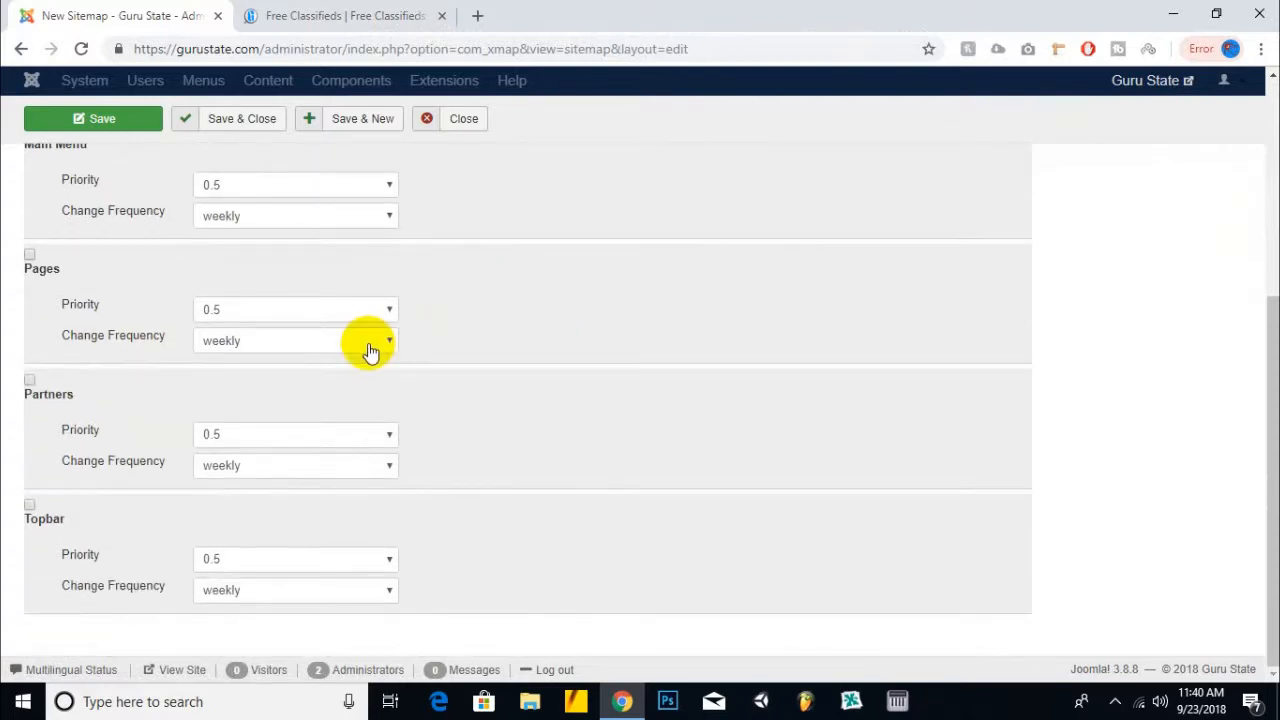
scroll(260, 540, "up", 2)
scroll(251, 560, "down", 2)
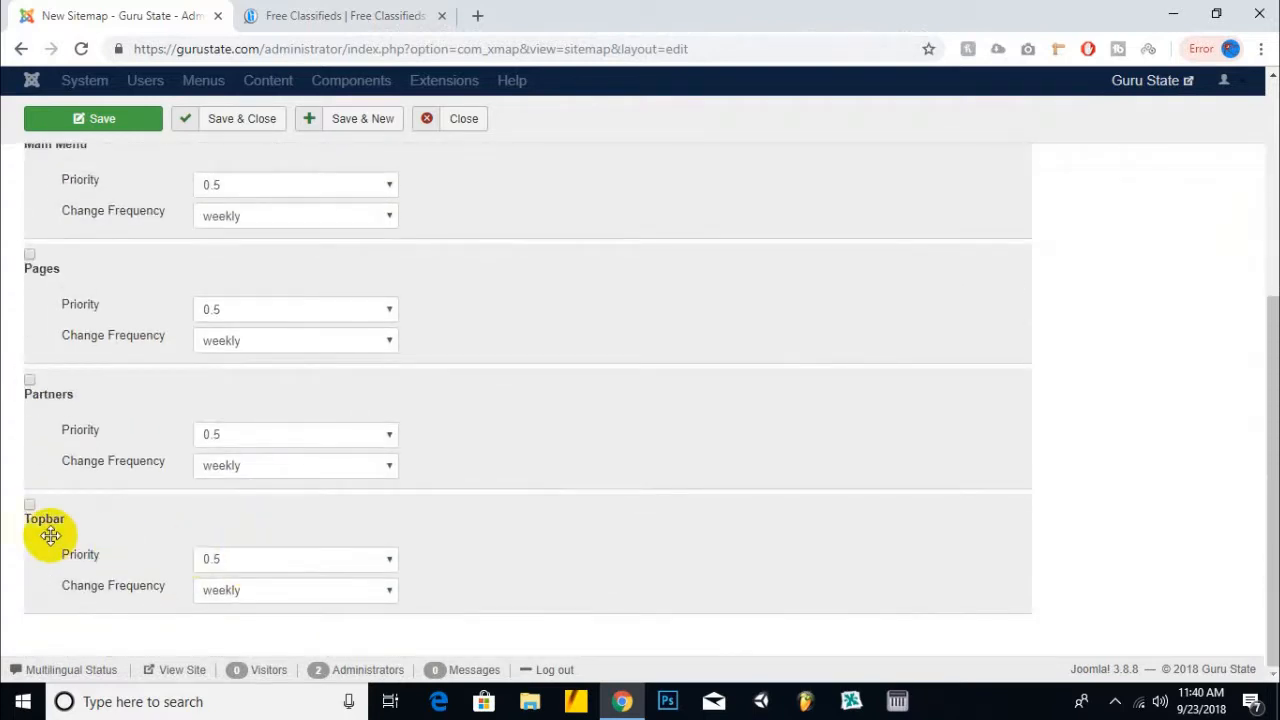
left_click(29, 506)
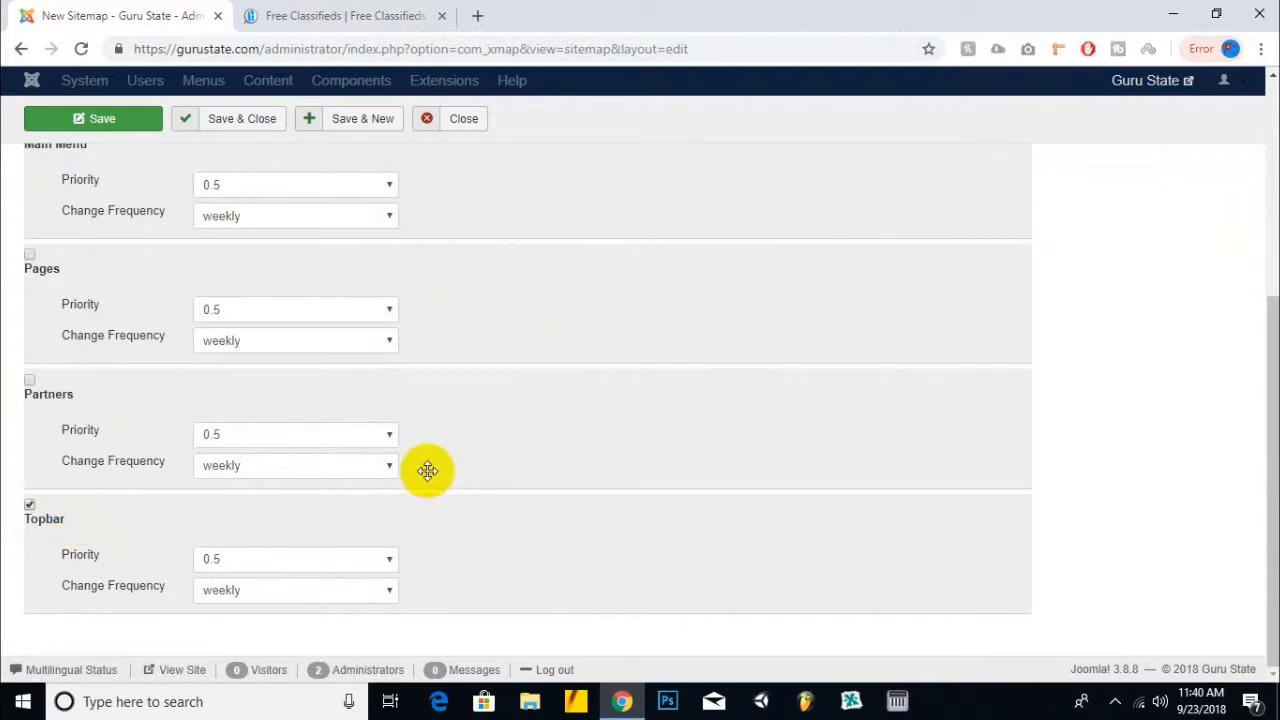
left_click(257, 563)
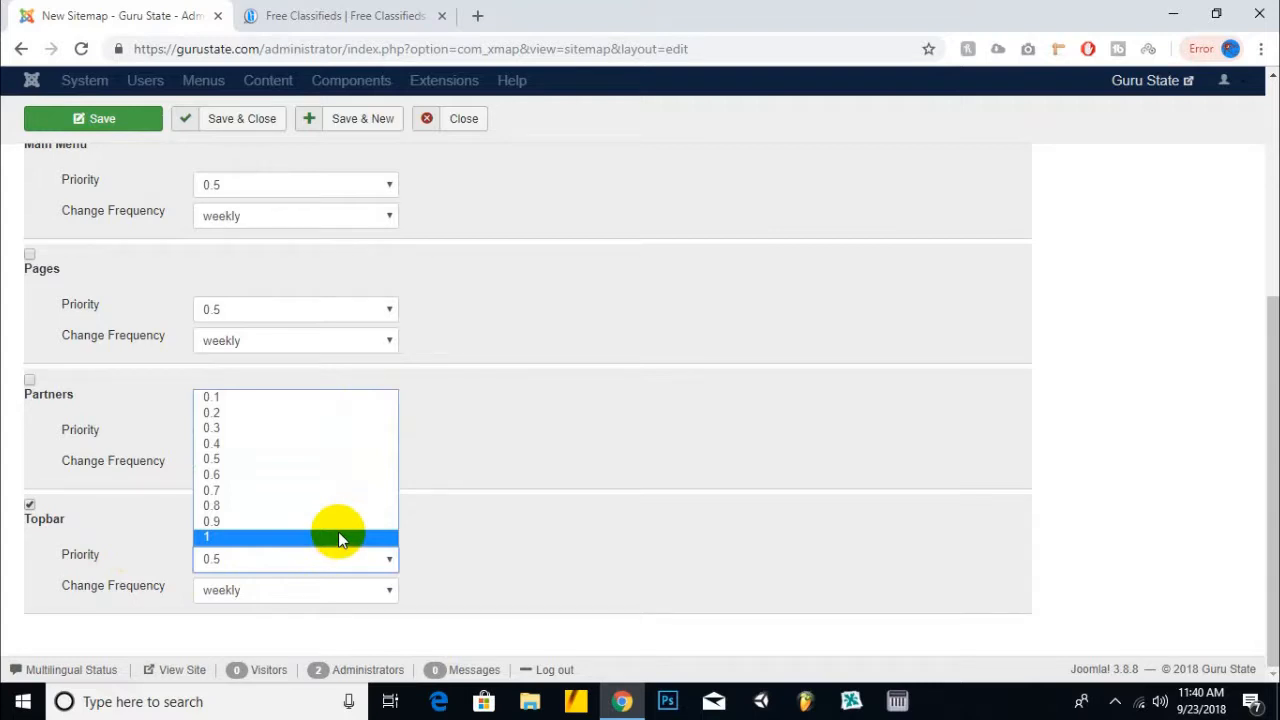
left_click(232, 496)
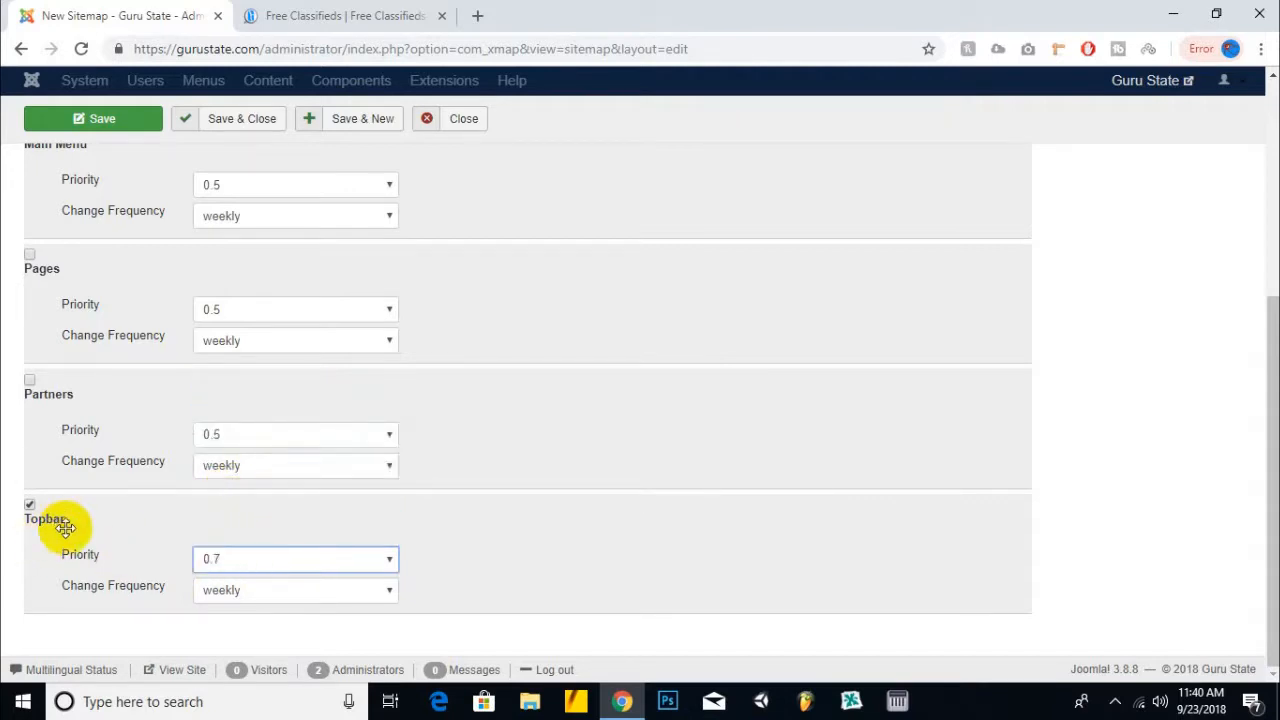
- Include the Partners and Pages menus, setting Pages priority to 0.6
left_click(29, 381)
left_click(236, 440)
left_click(236, 440)
left_click(29, 254)
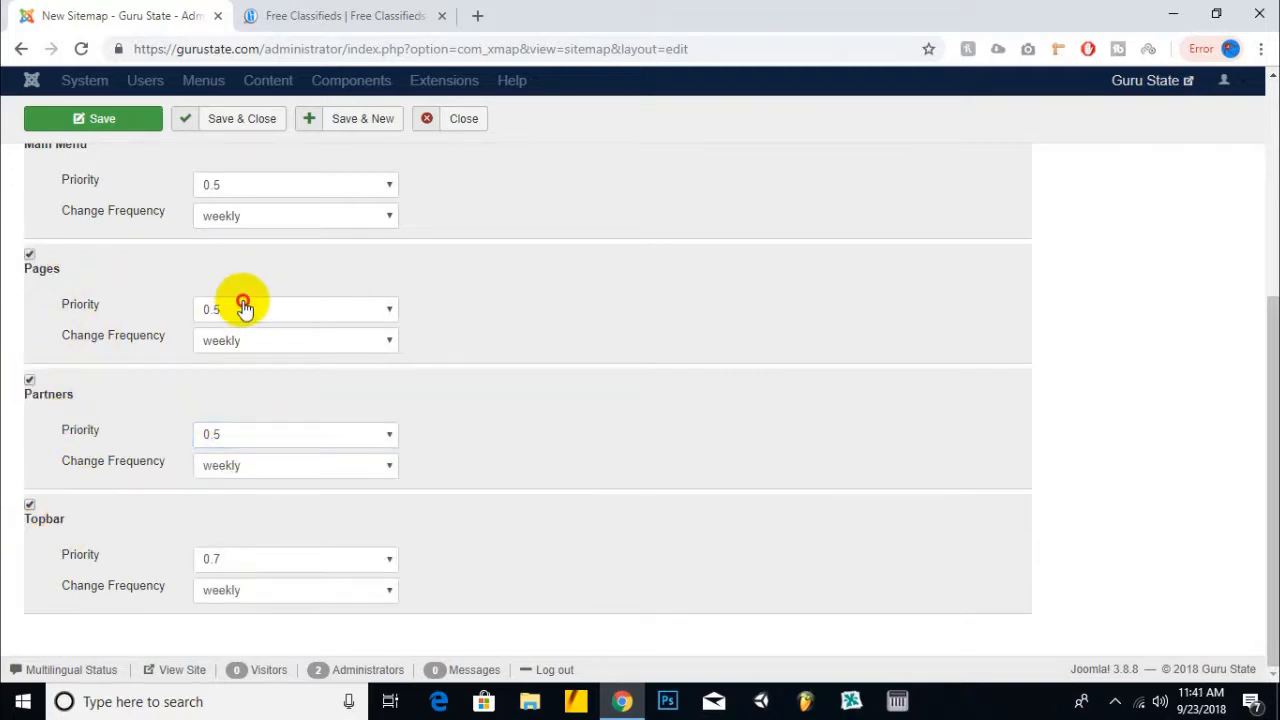
left_click(246, 309)
left_click(232, 409)
- Include Main Menu at priority 0.9 and Company at priority 0.8
scroll(80, 314, "up", 2)
left_click(22, 322)
left_click(257, 372)
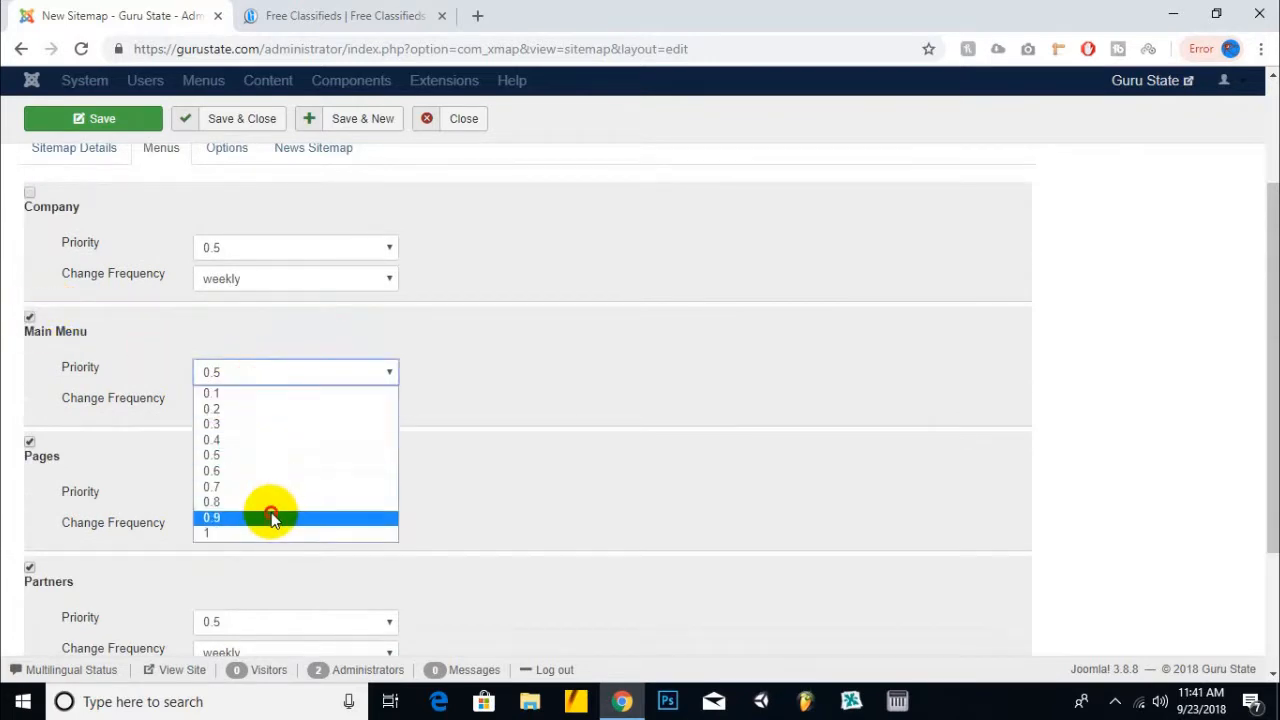
left_click(271, 517)
scroll(500, 314, "up", 2)
left_click(31, 366)
left_click(283, 418)
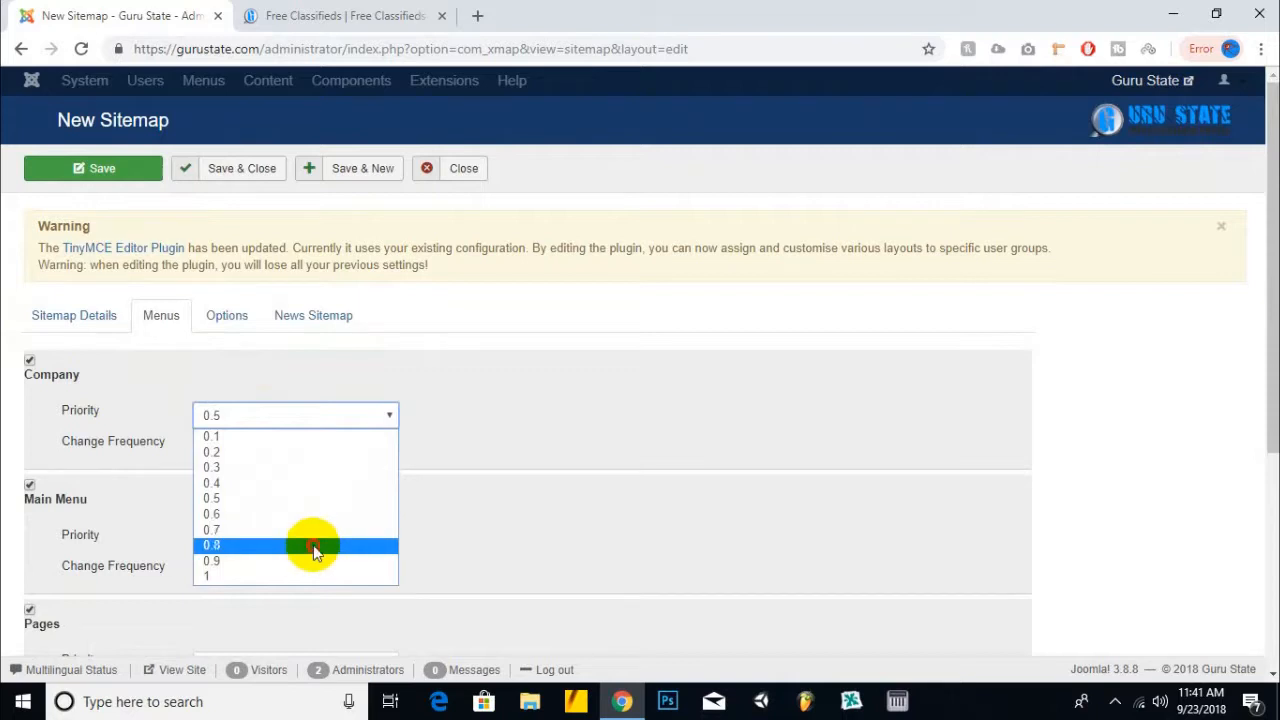
left_click(309, 545)
- Review the Options, News Sitemap and Sitemap Details tabs, then save and close Guru State Sitemap
left_click(228, 318)
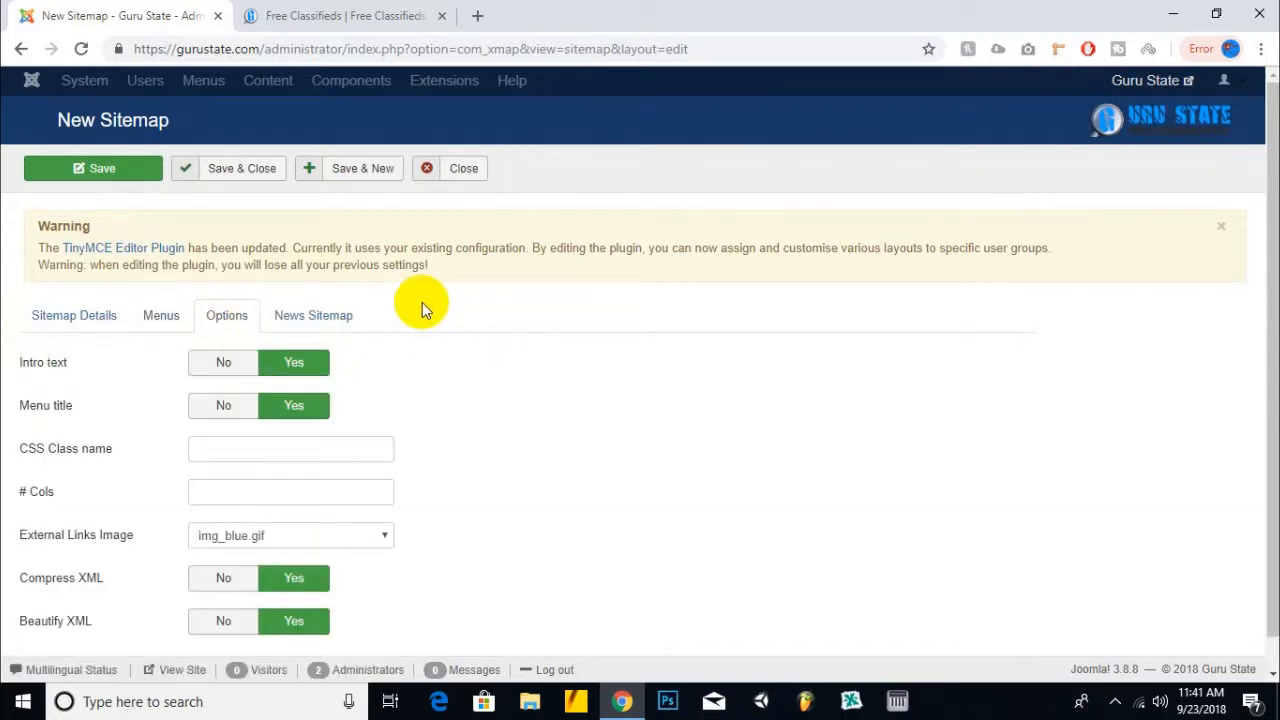
scroll(420, 303, "down", 1)
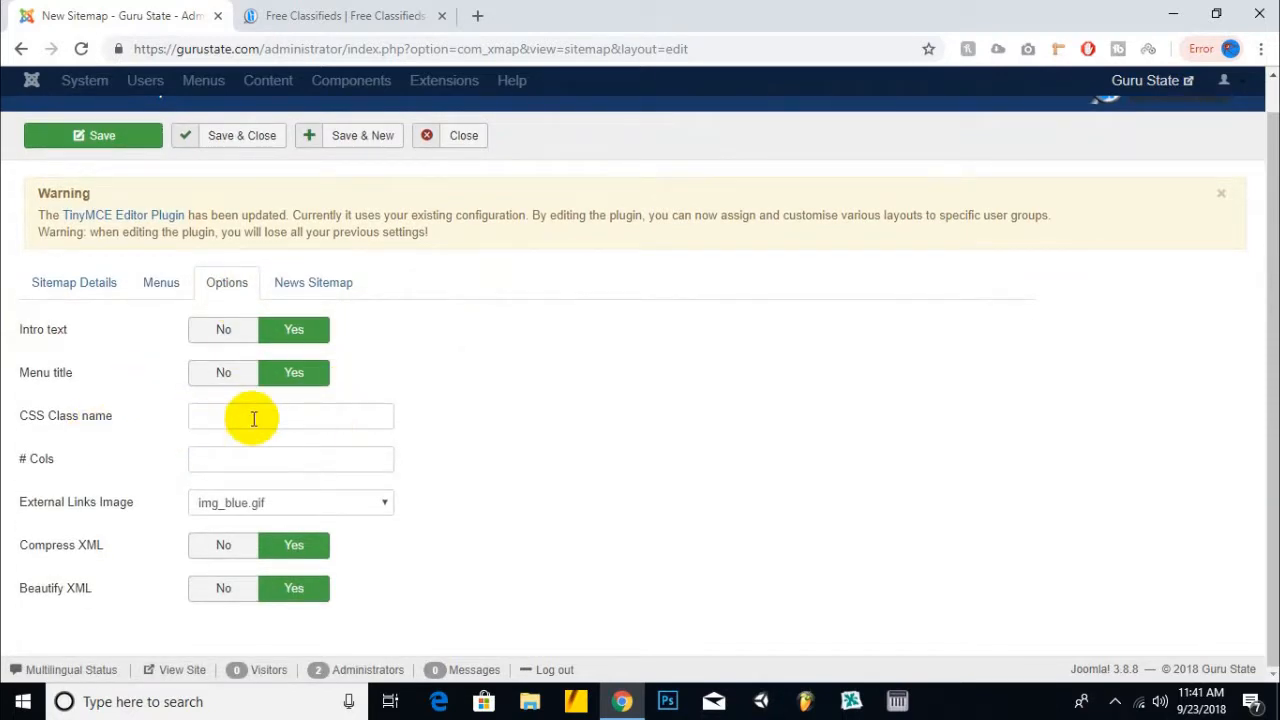
left_click(178, 285)
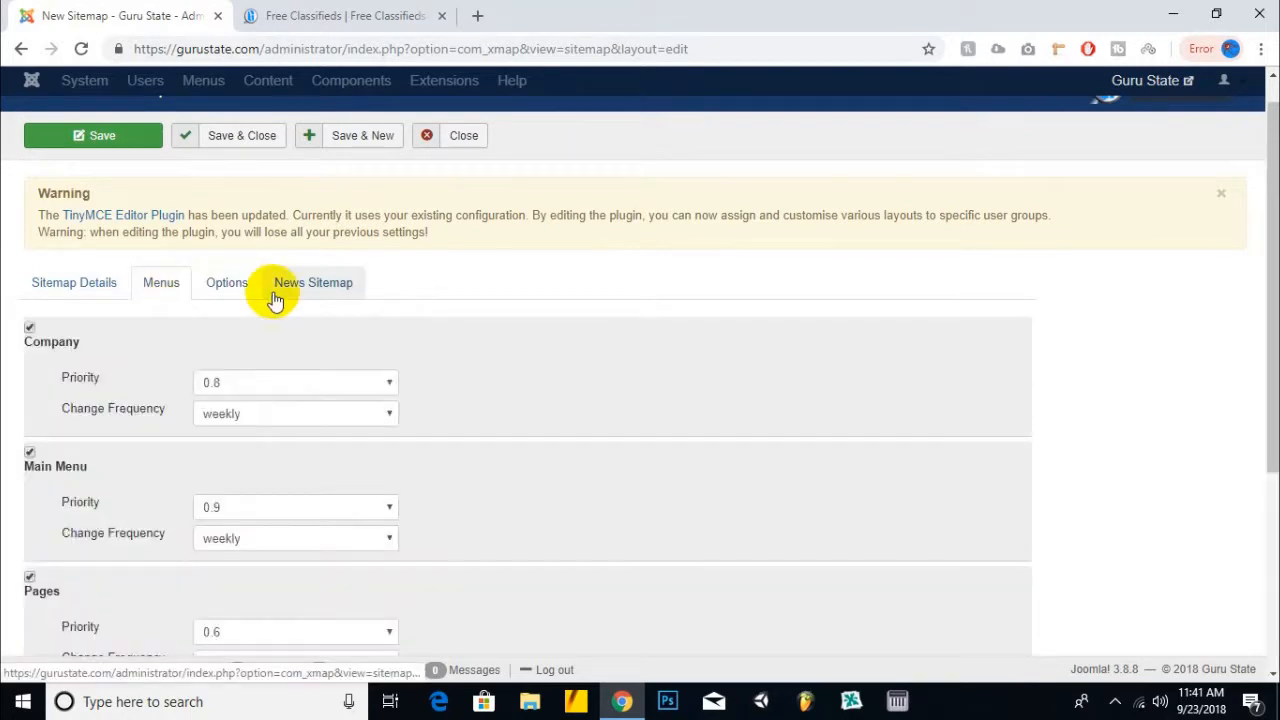
left_click(308, 286)
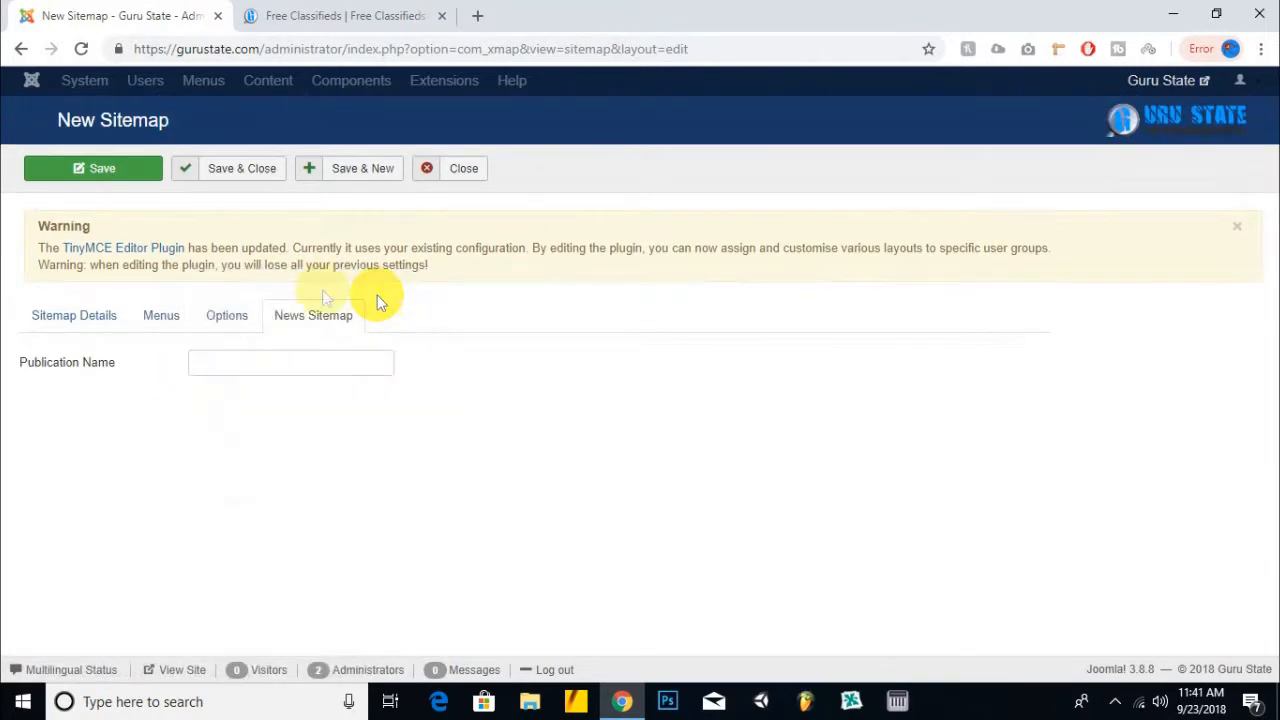
left_click(240, 363)
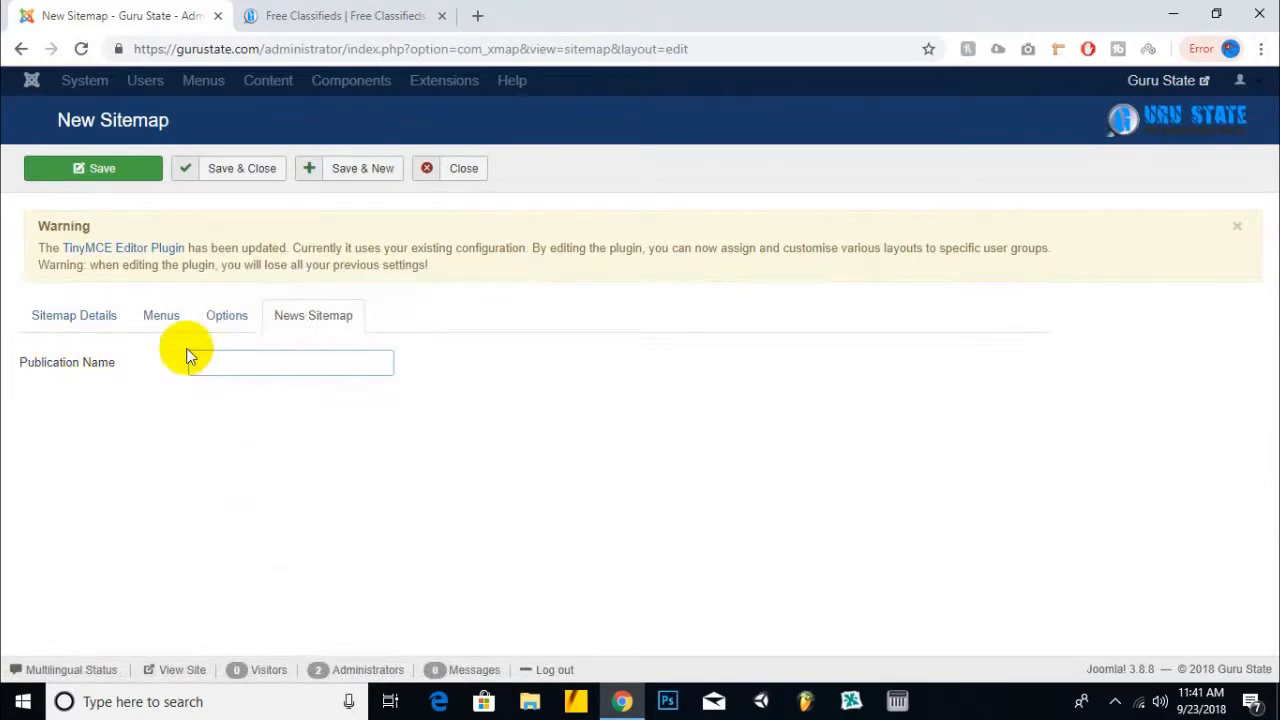
left_click(161, 317)
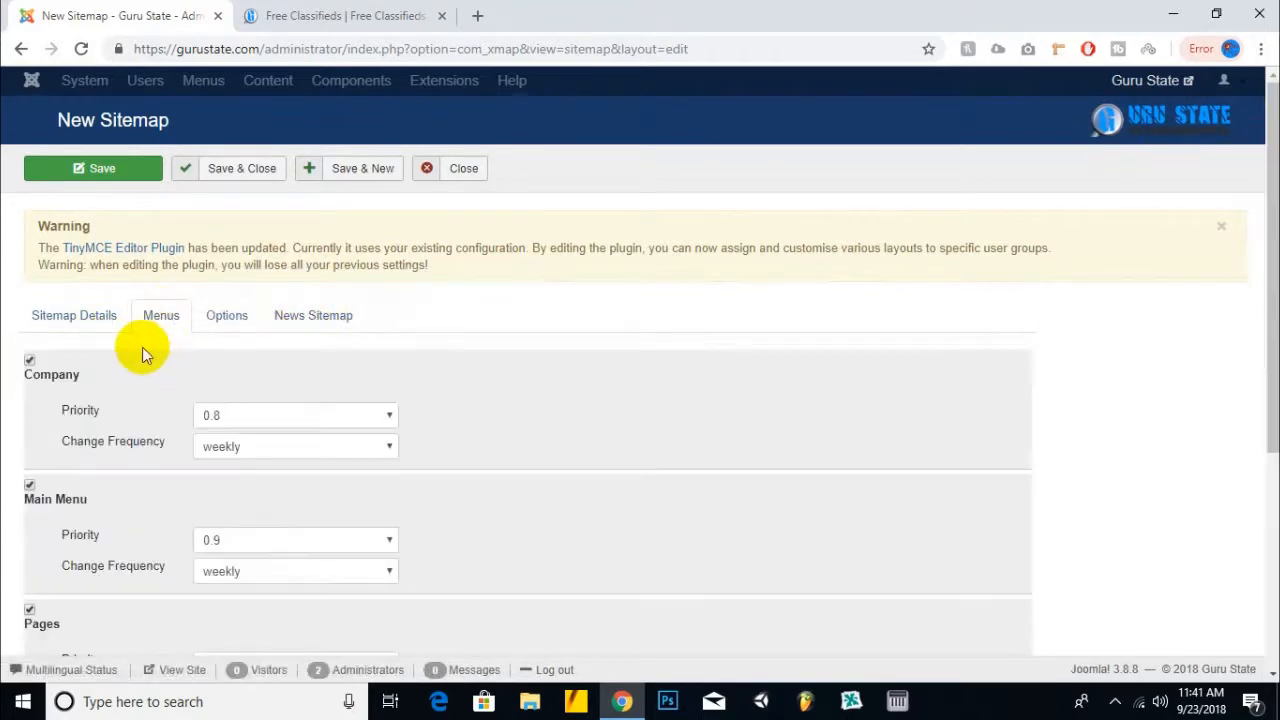
left_click(103, 320)
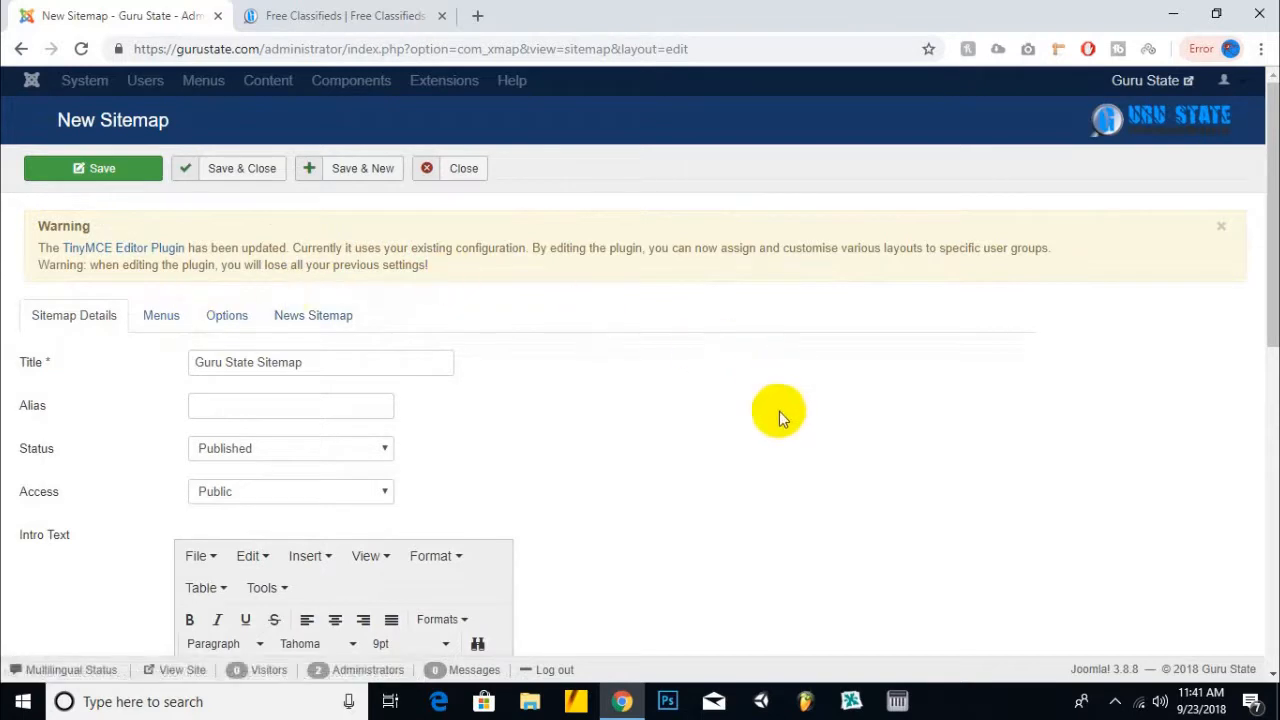
left_click(101, 172)
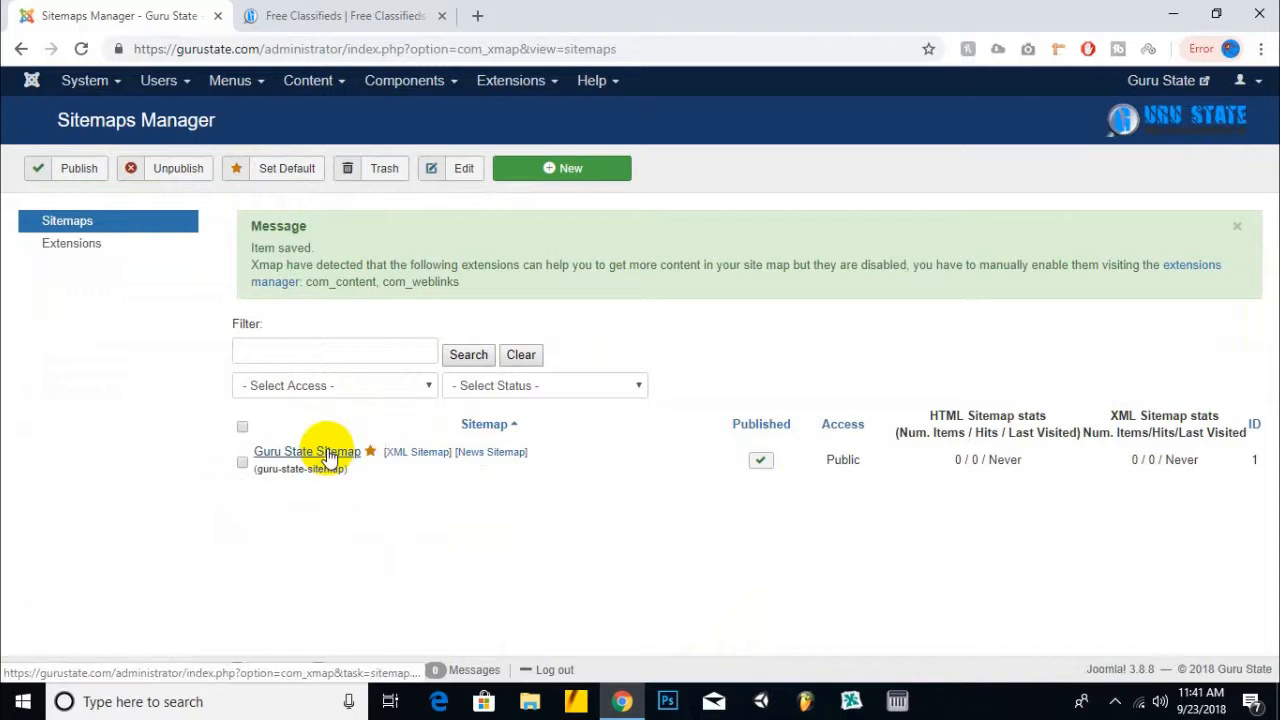
- Open the XML sitemap in a new tab, reload its HTTP 500 error, then reopen Guru State Sitemap
right_click(432, 459)
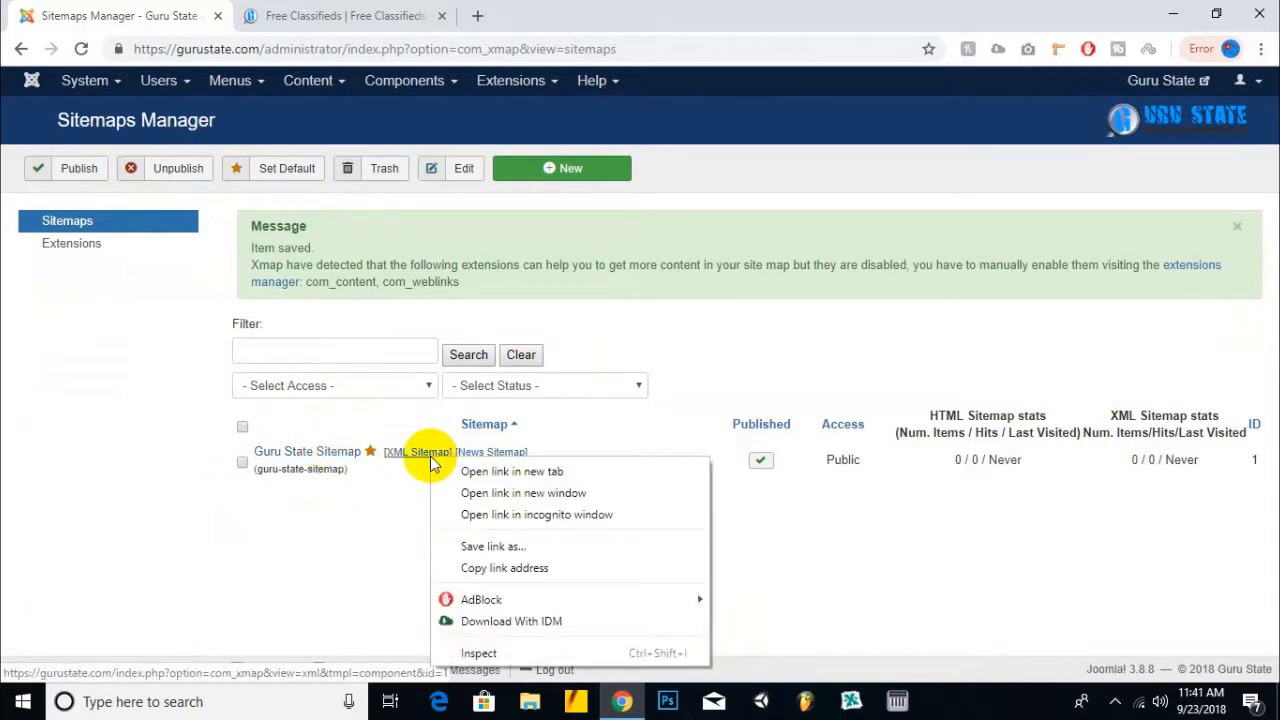
left_click(466, 470)
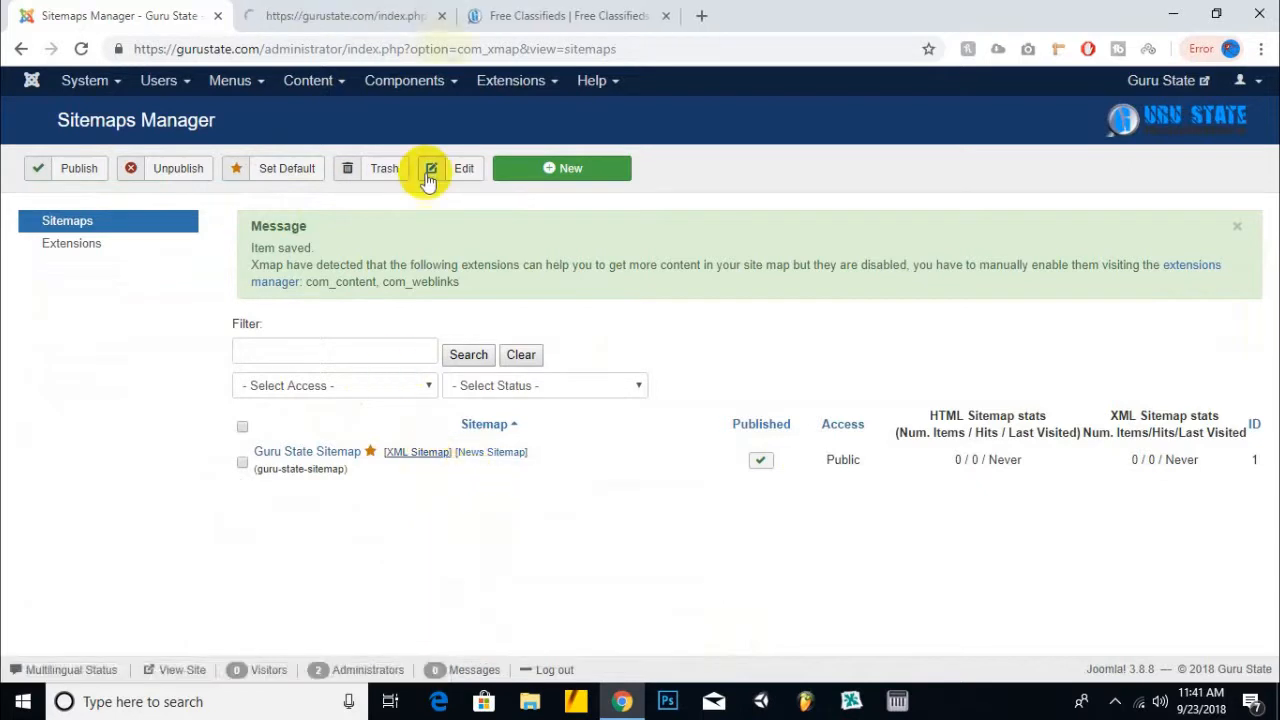
left_click(371, 12)
left_click(371, 49)
left_click(80, 50)
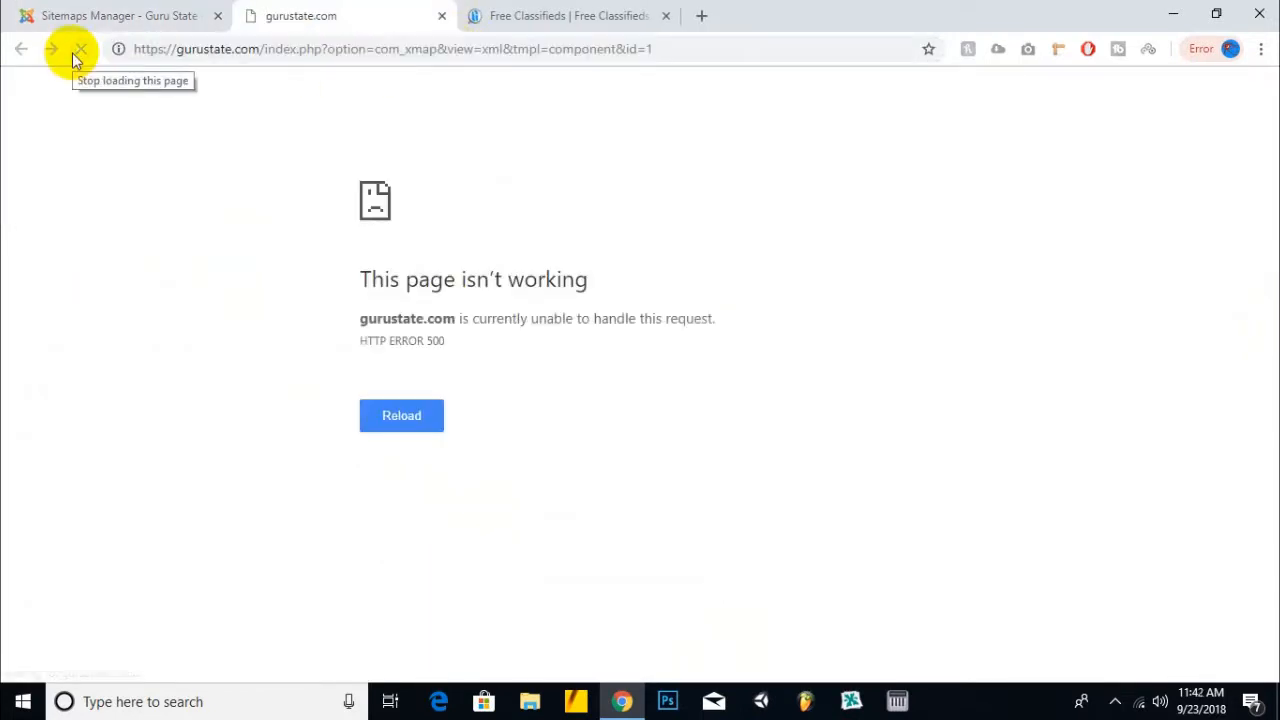
left_click(129, 12)
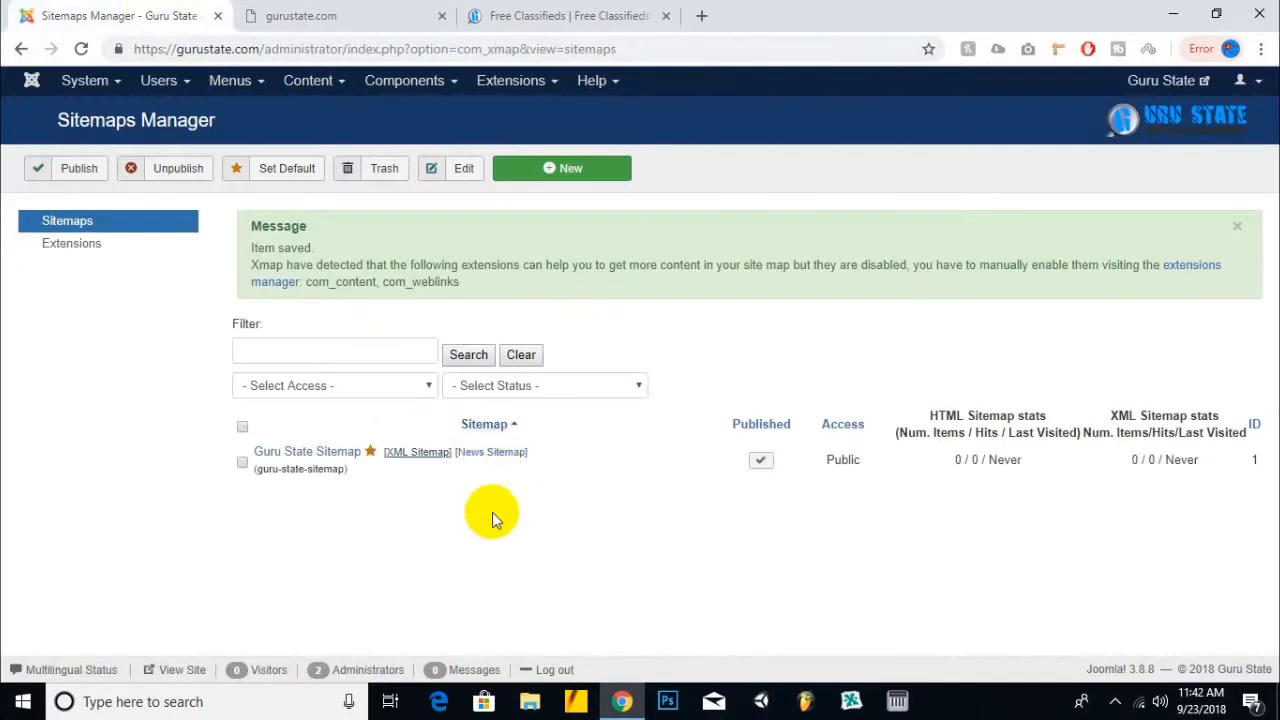
left_click(341, 450)
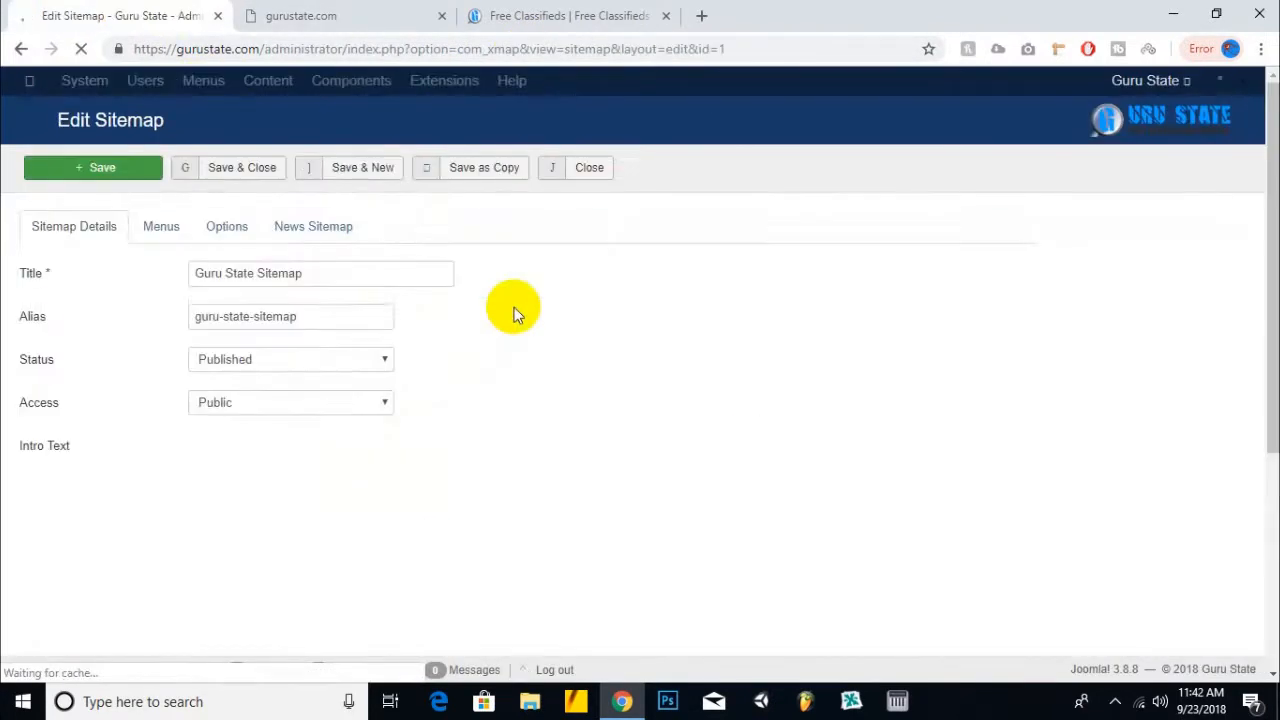
scroll(158, 386, "down", 7)
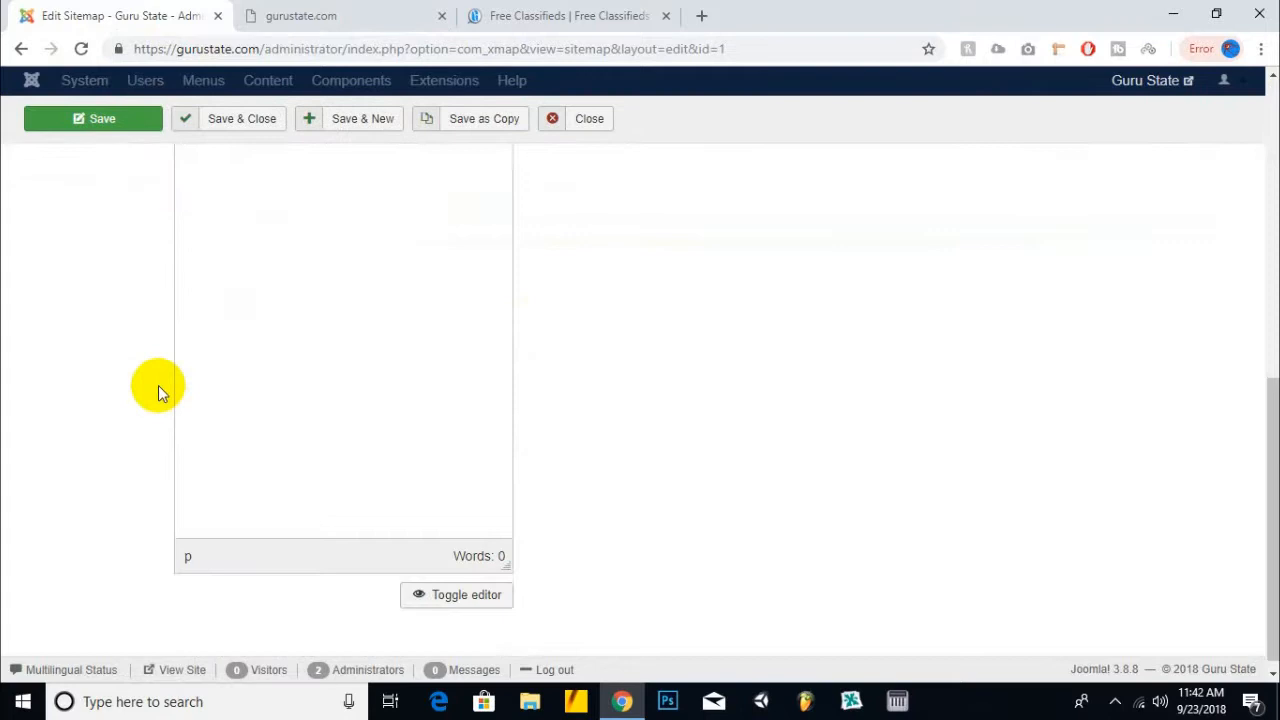
scroll(158, 386, "up", 4)
scroll(170, 390, "up", 3)
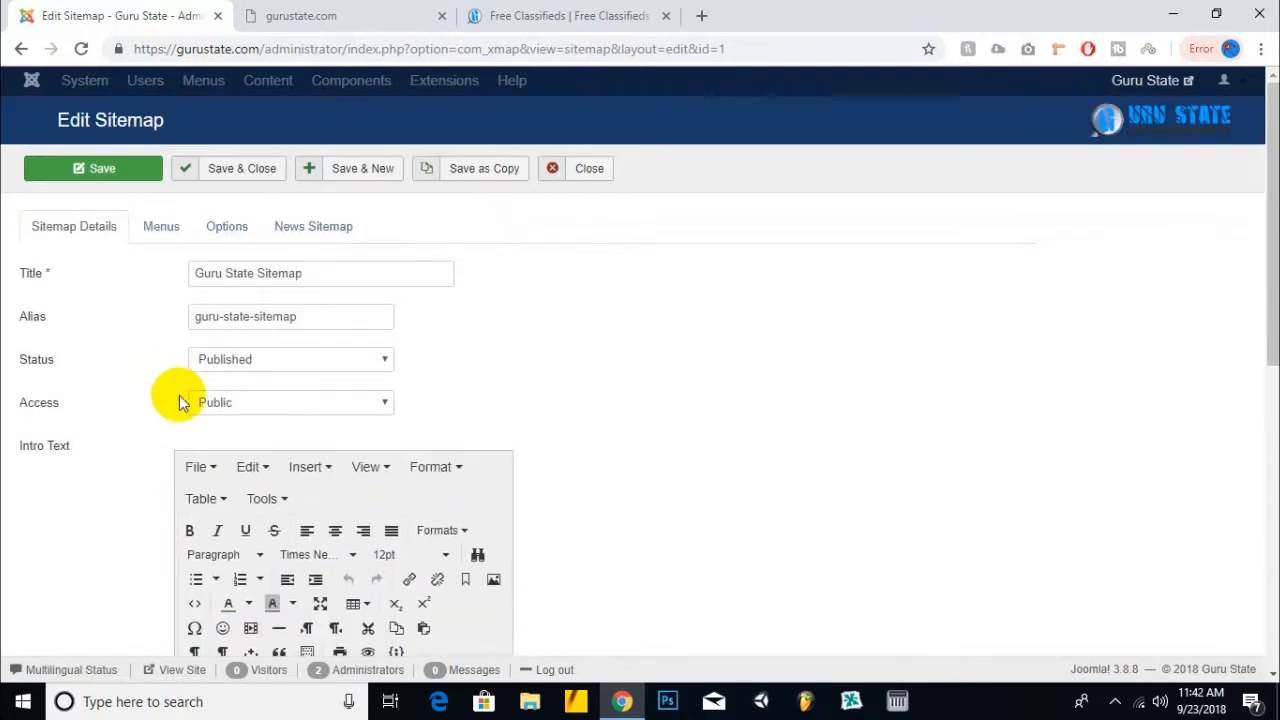
left_click(160, 225)
scroll(392, 345, "down", 3)
scroll(370, 358, "up", 5)
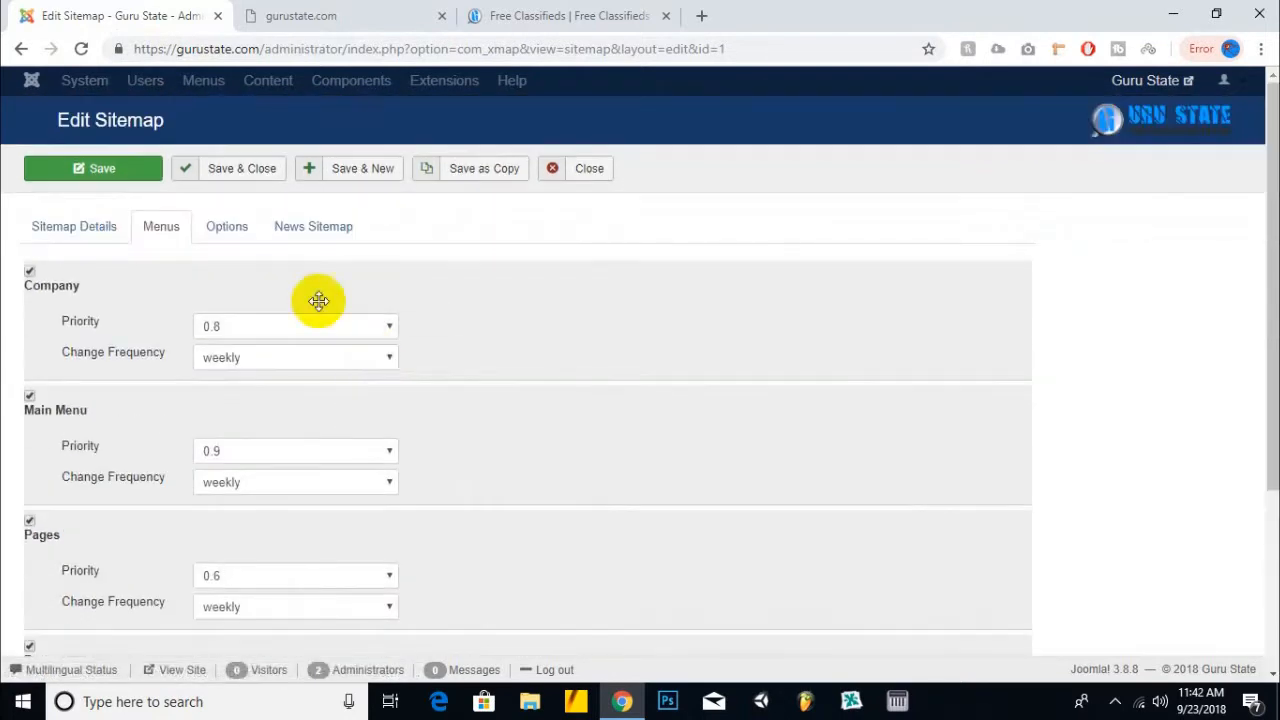
left_click(226, 230)
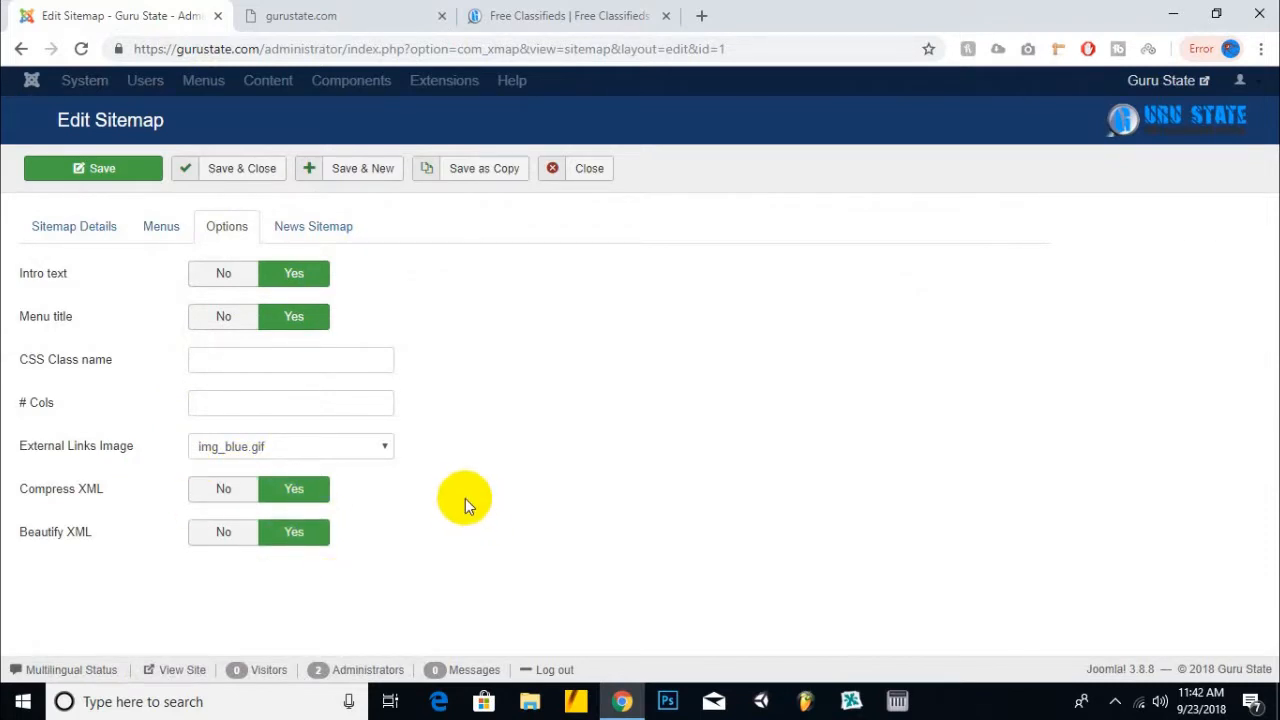
left_click(252, 497)
left_click(280, 490)
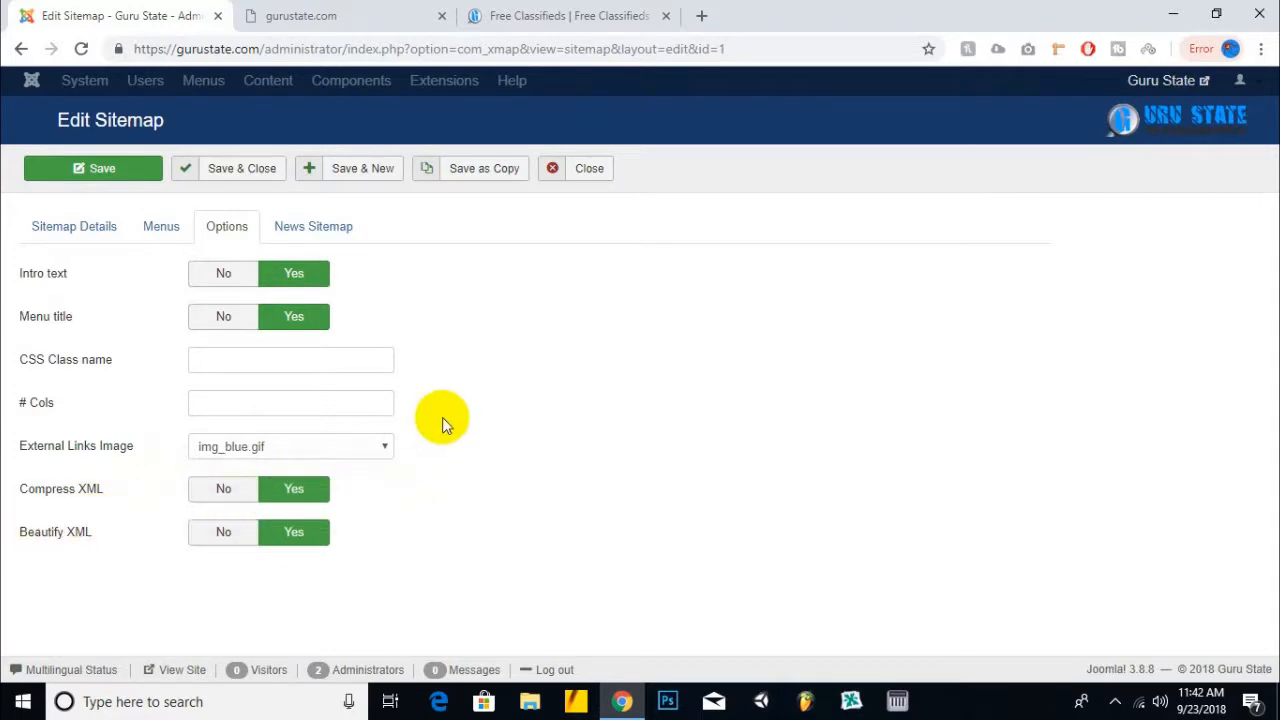
left_click(310, 222)
left_click(229, 230)
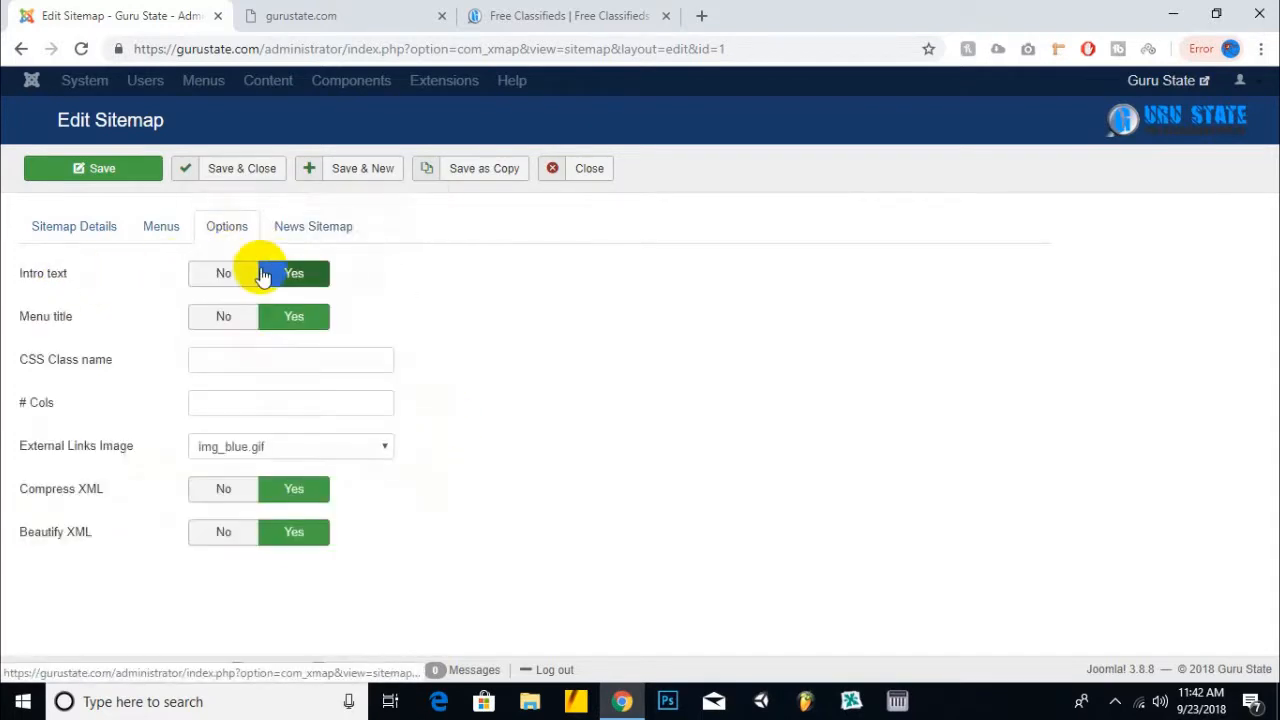
left_click(313, 226)
left_click(317, 272)
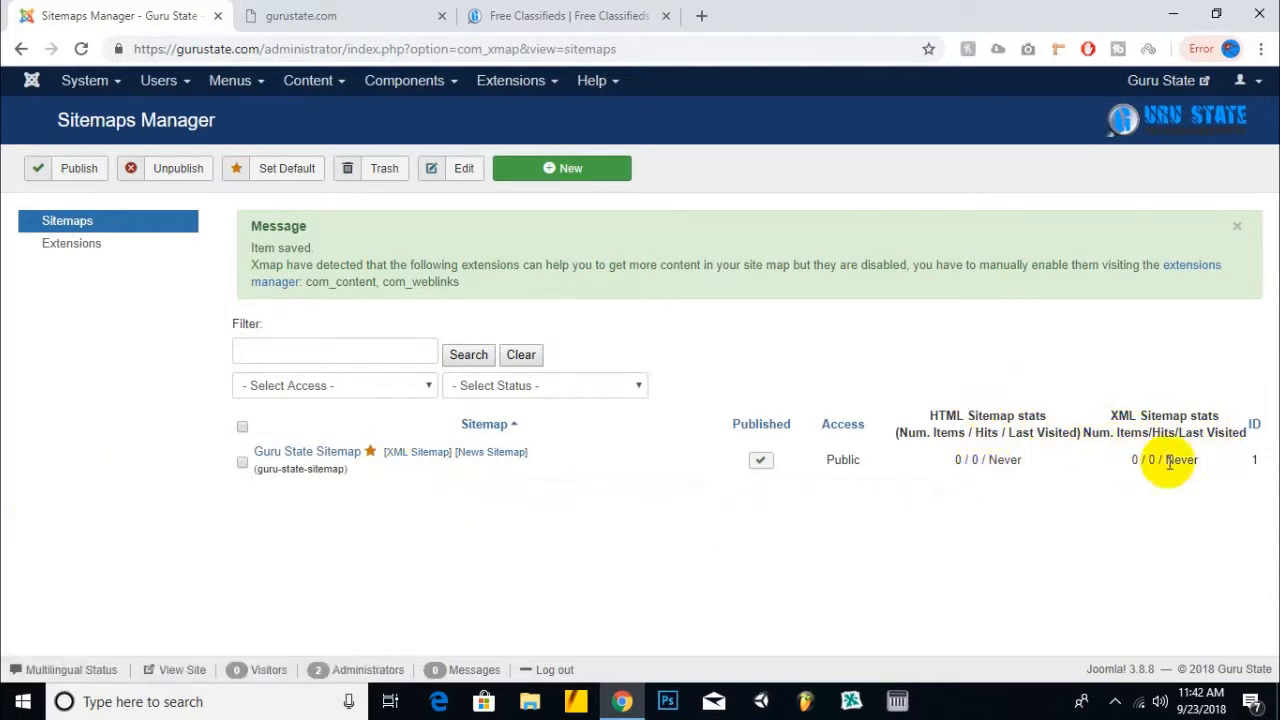
- Start a new menu item in the Company menu
left_click_drag(1139, 460, 1211, 465)
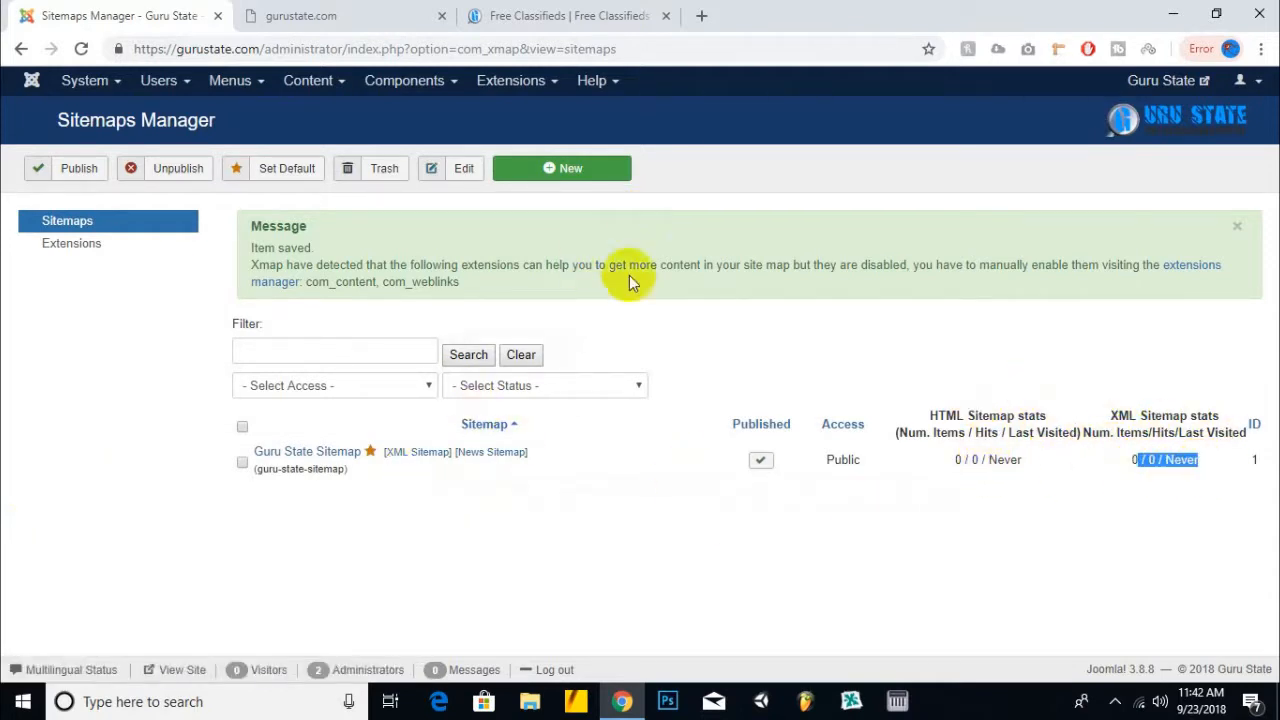
left_click(268, 97)
mouse_move(276, 213)
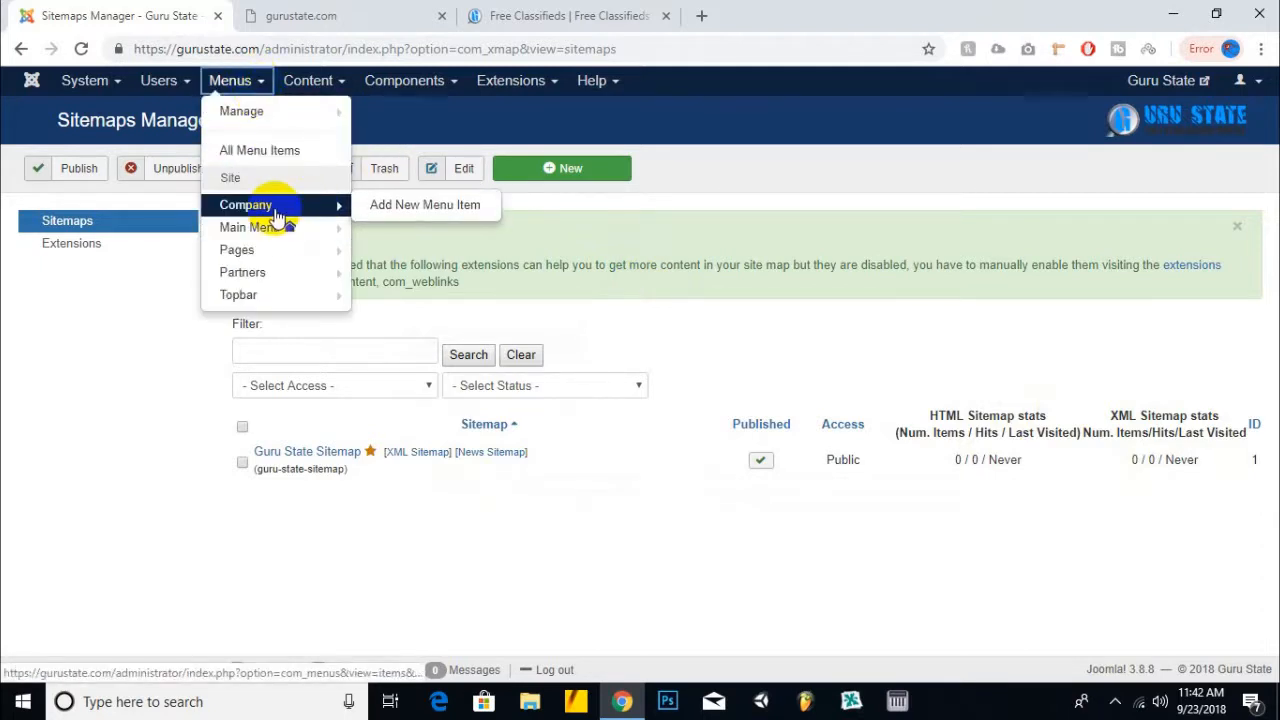
middle_click(278, 208)
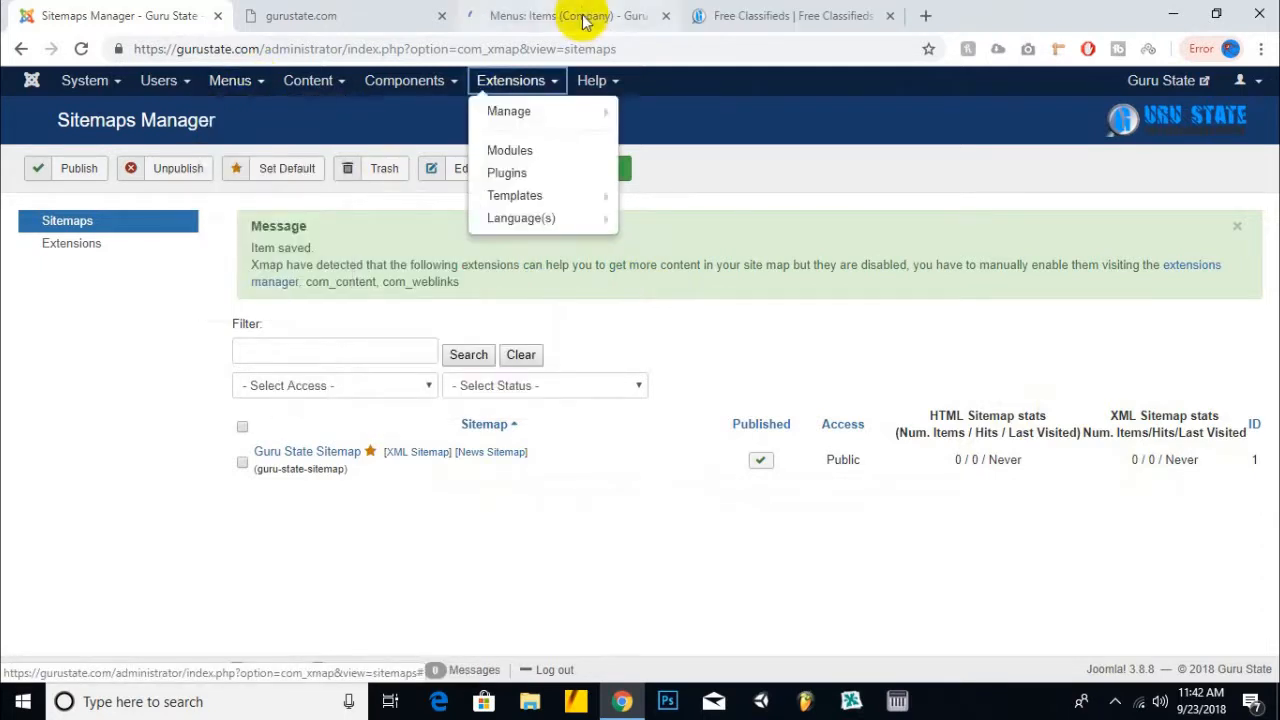
left_click(580, 16)
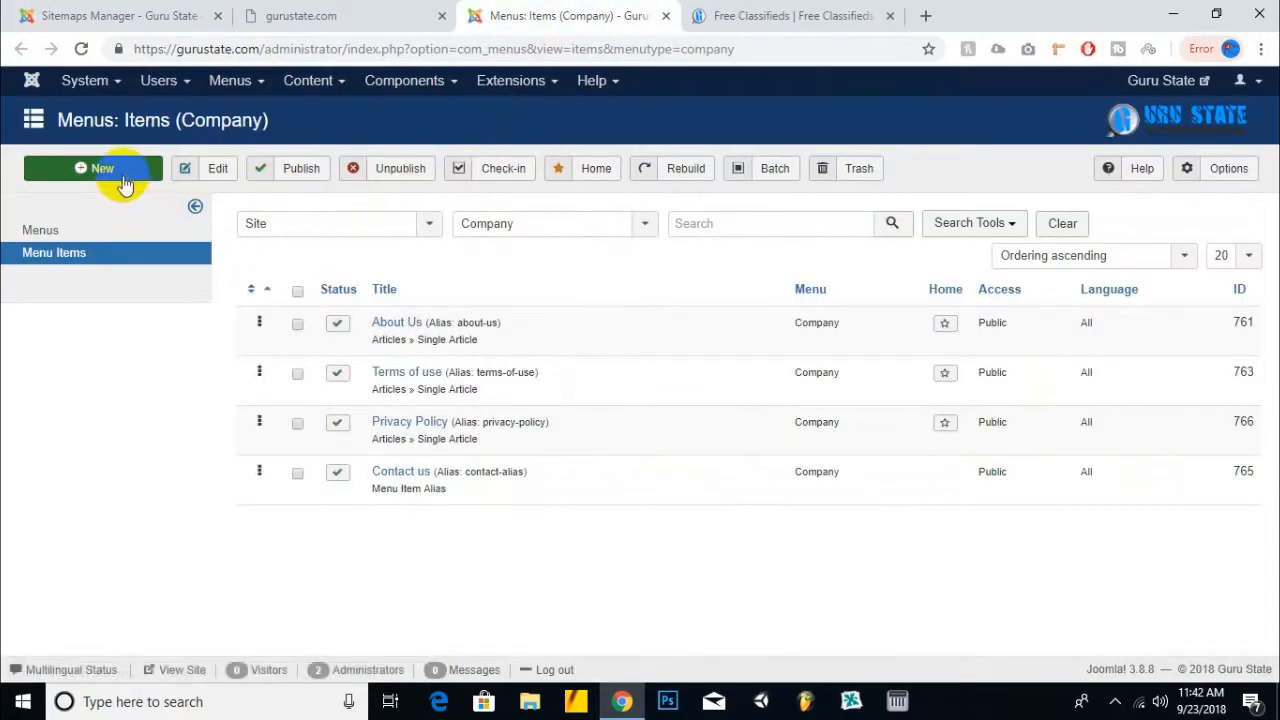
left_click(129, 180)
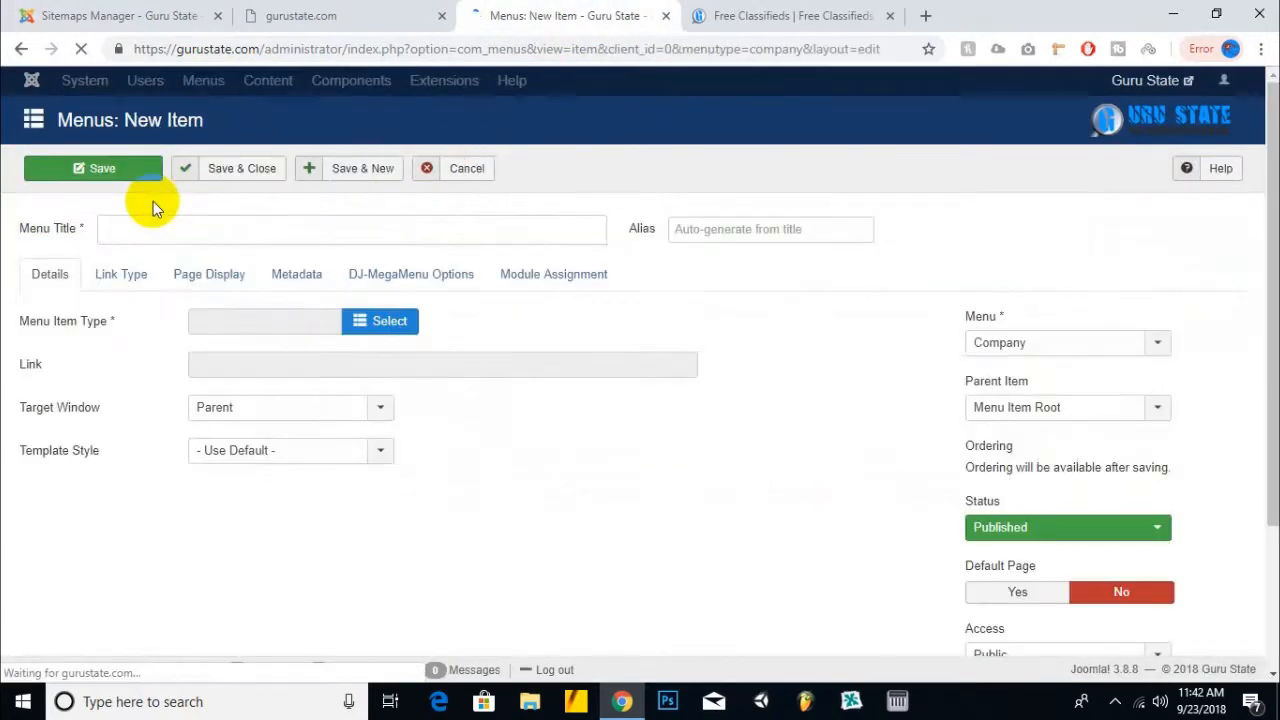
- Make the item an Xmap HTML Site map linked to Guru State Sitemap
left_click(372, 321)
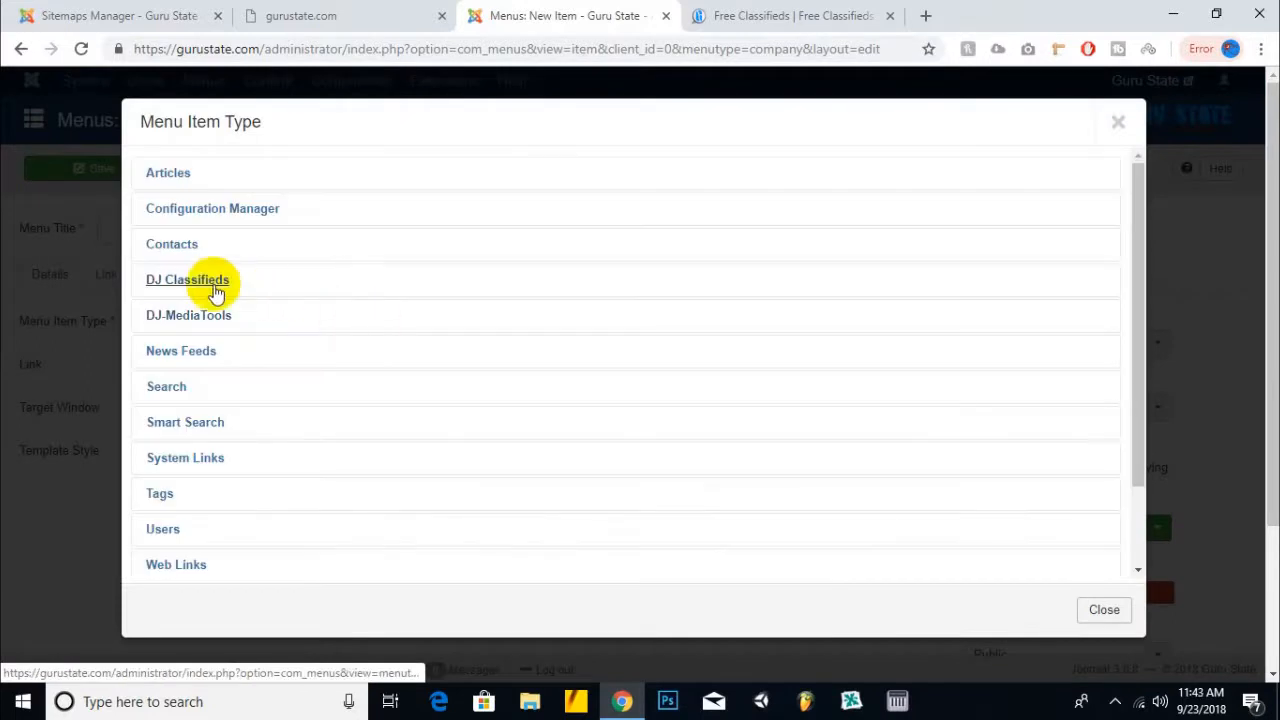
scroll(185, 440, "down", 1)
left_click(162, 531)
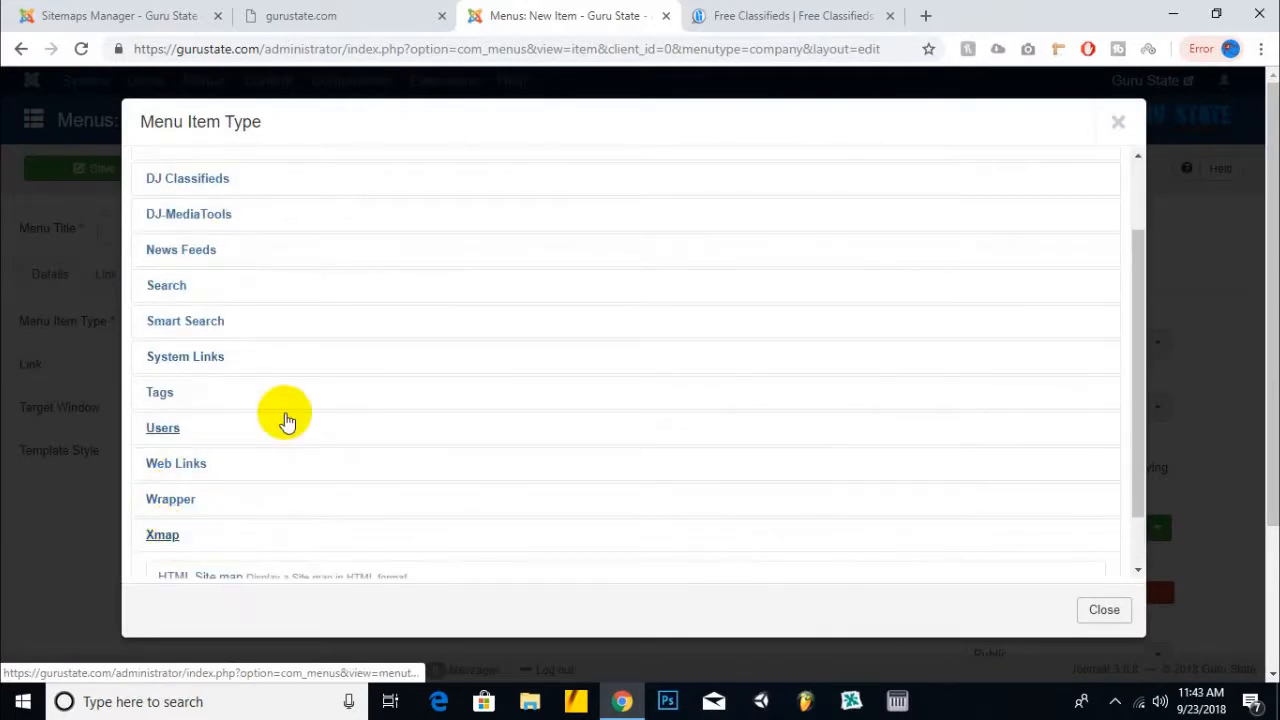
scroll(260, 450, "down", 1)
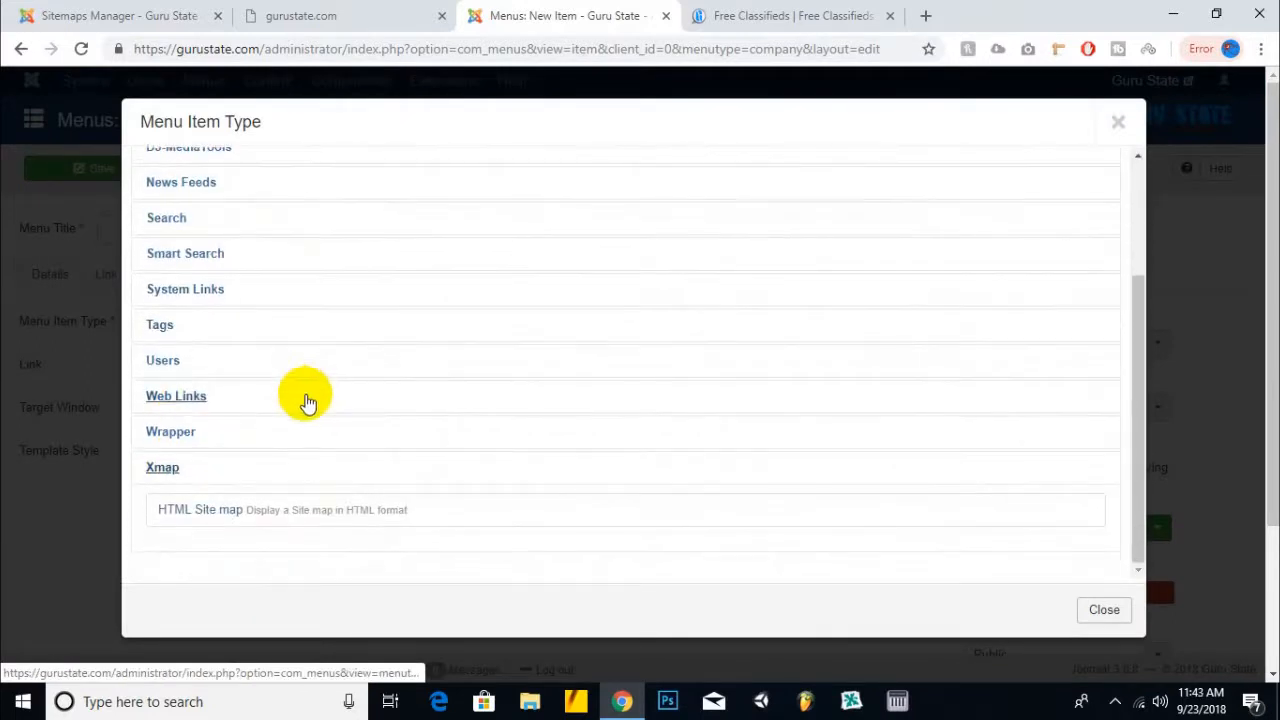
left_click(200, 509)
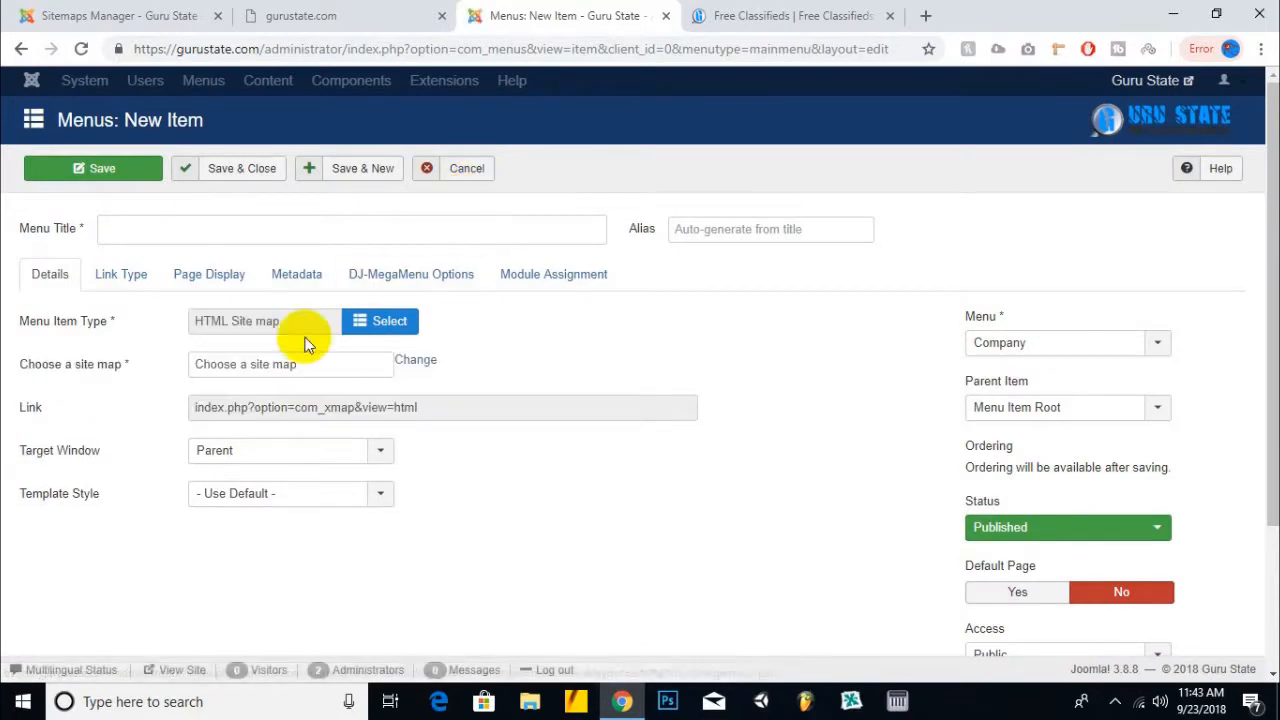
left_click(416, 362)
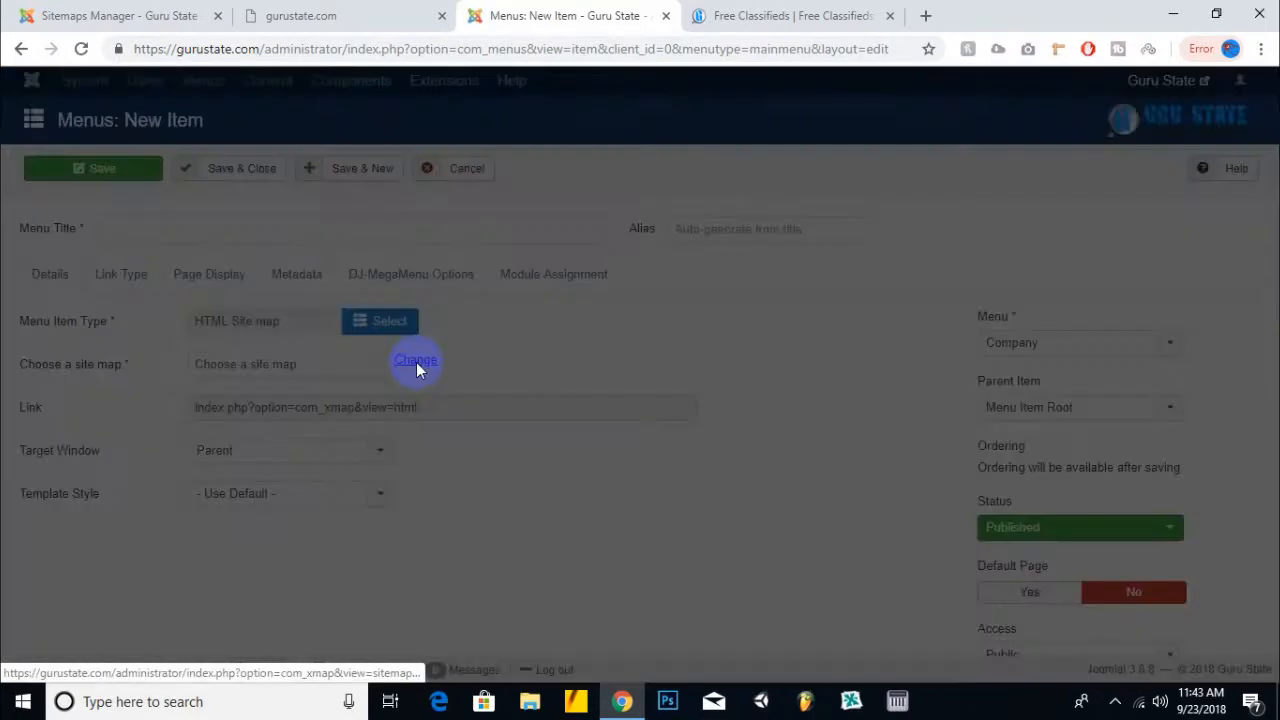
left_click(359, 397)
- Title the item Sitemap, save it, and drag Contact us below it
left_click(315, 228)
type("Gu")
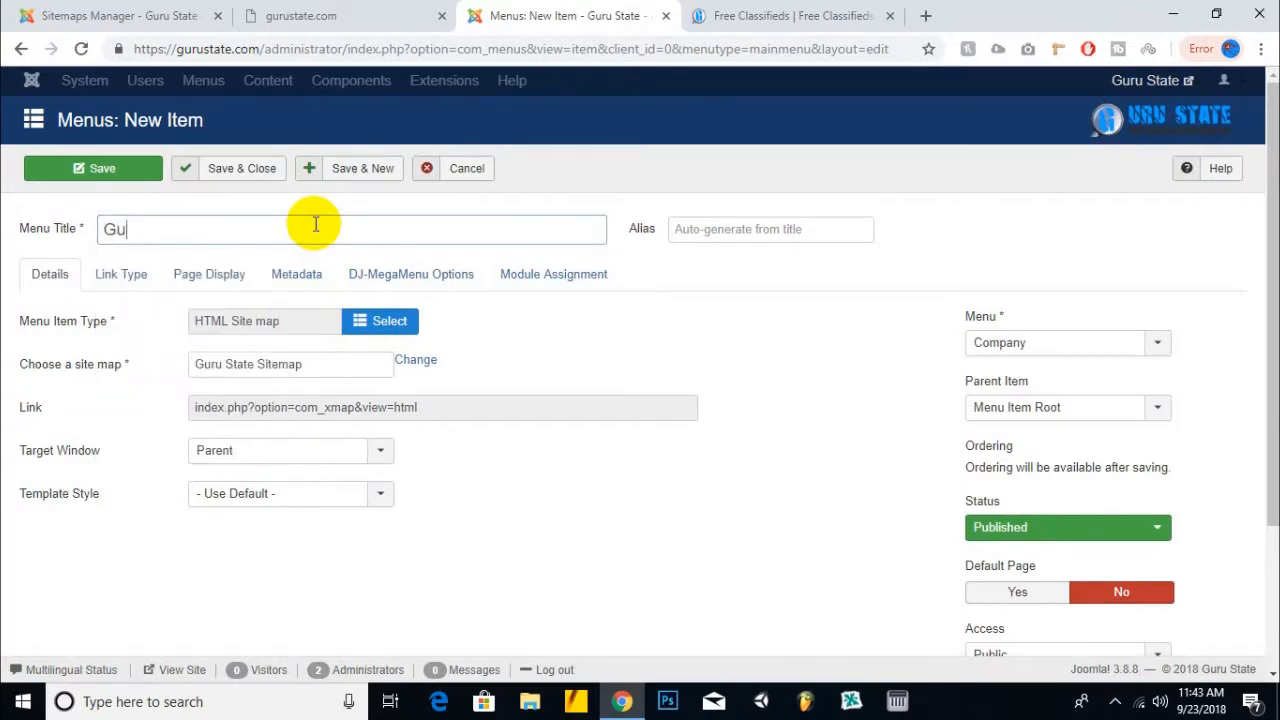
type("Site")
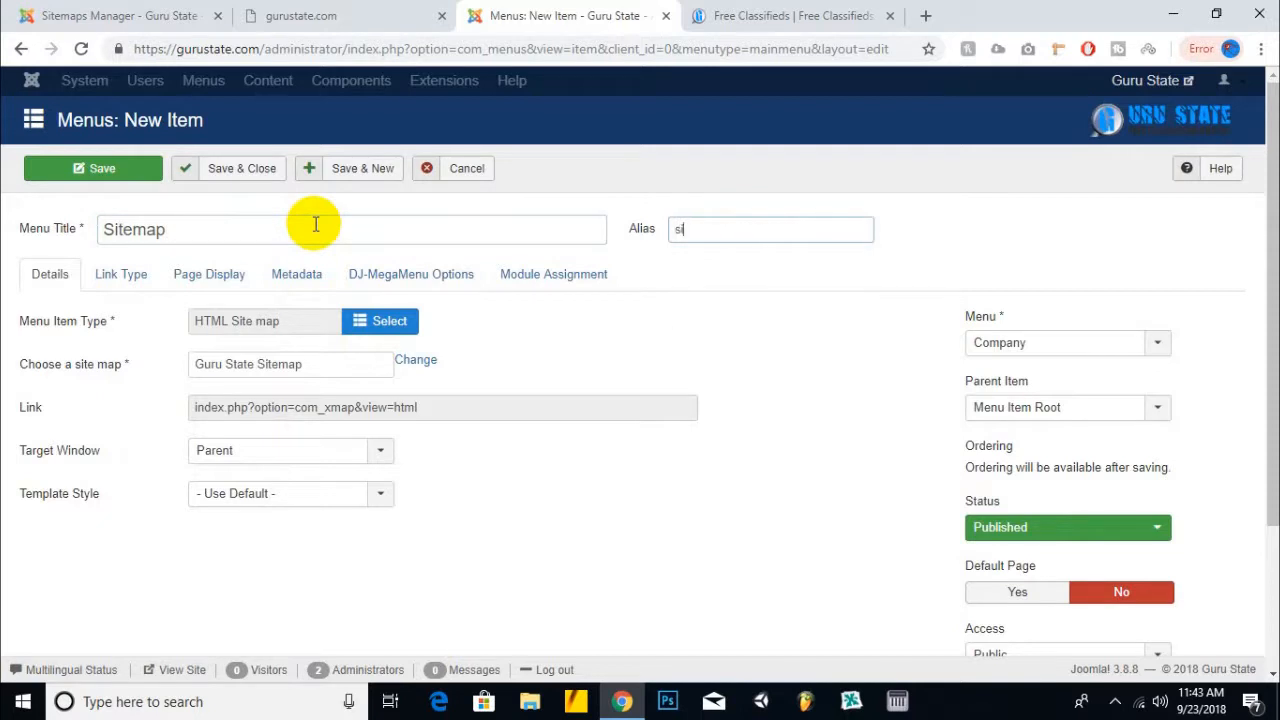
left_click(225, 168)
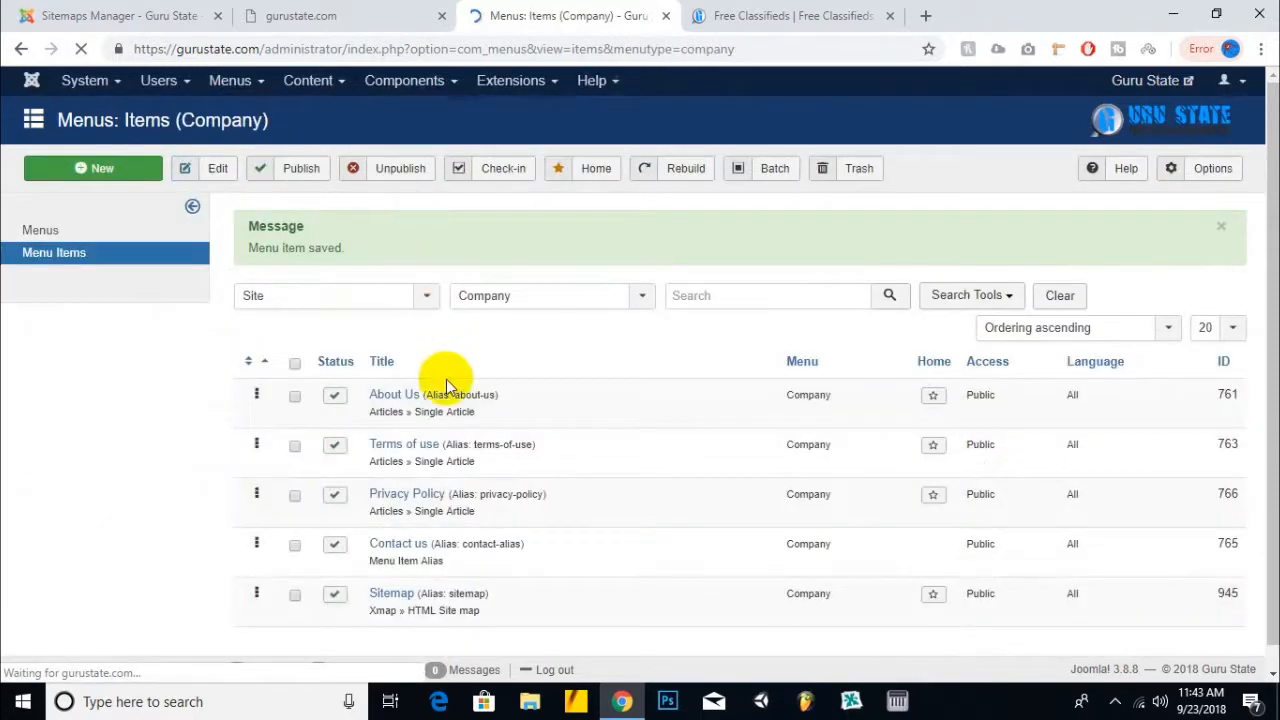
left_click_drag(256, 538, 260, 590)
- Open the live site's footer Sitemap page, which still returns HTTP ERROR 500
left_click(1140, 80)
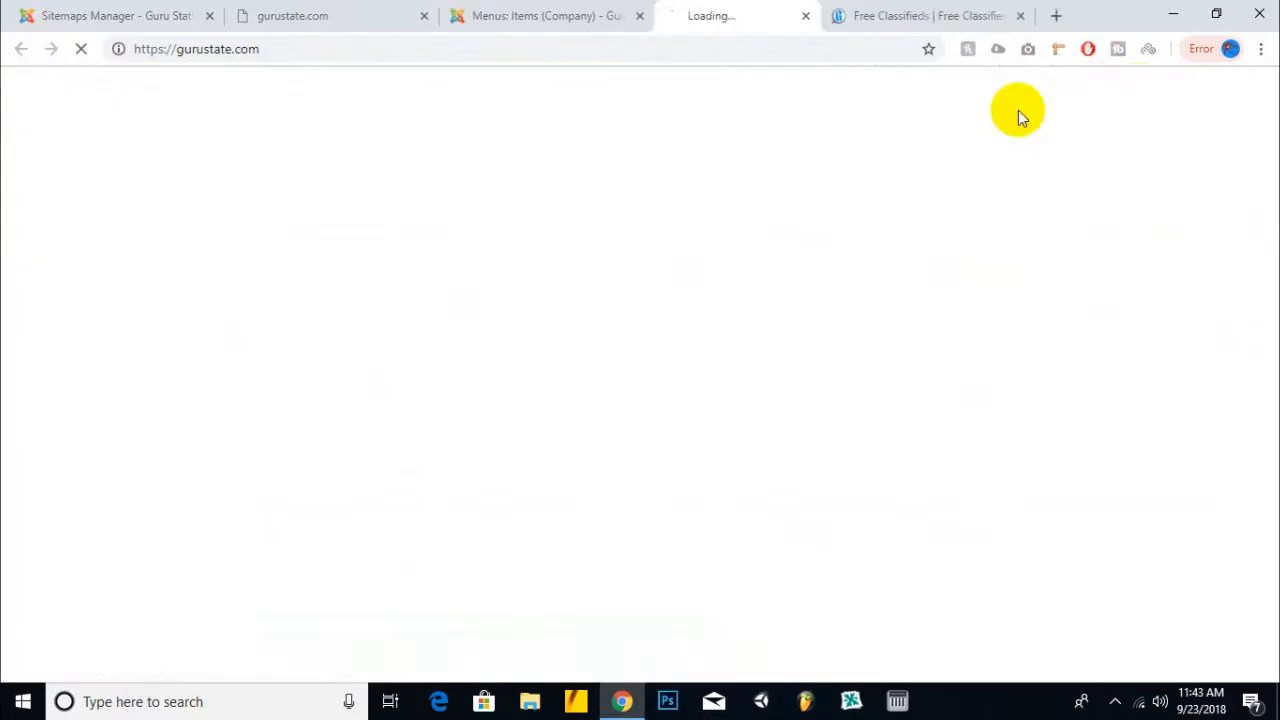
left_click(1020, 15)
scroll(823, 217, "down", 15)
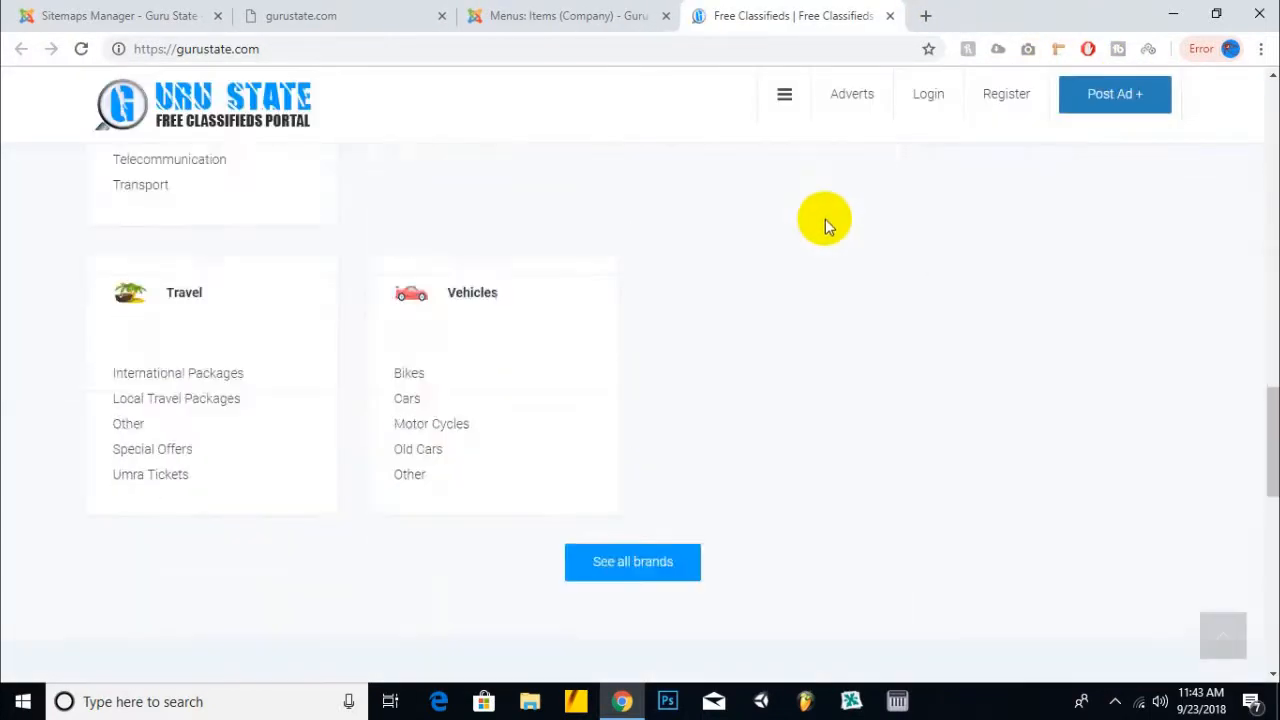
scroll(825, 219, "down", 6)
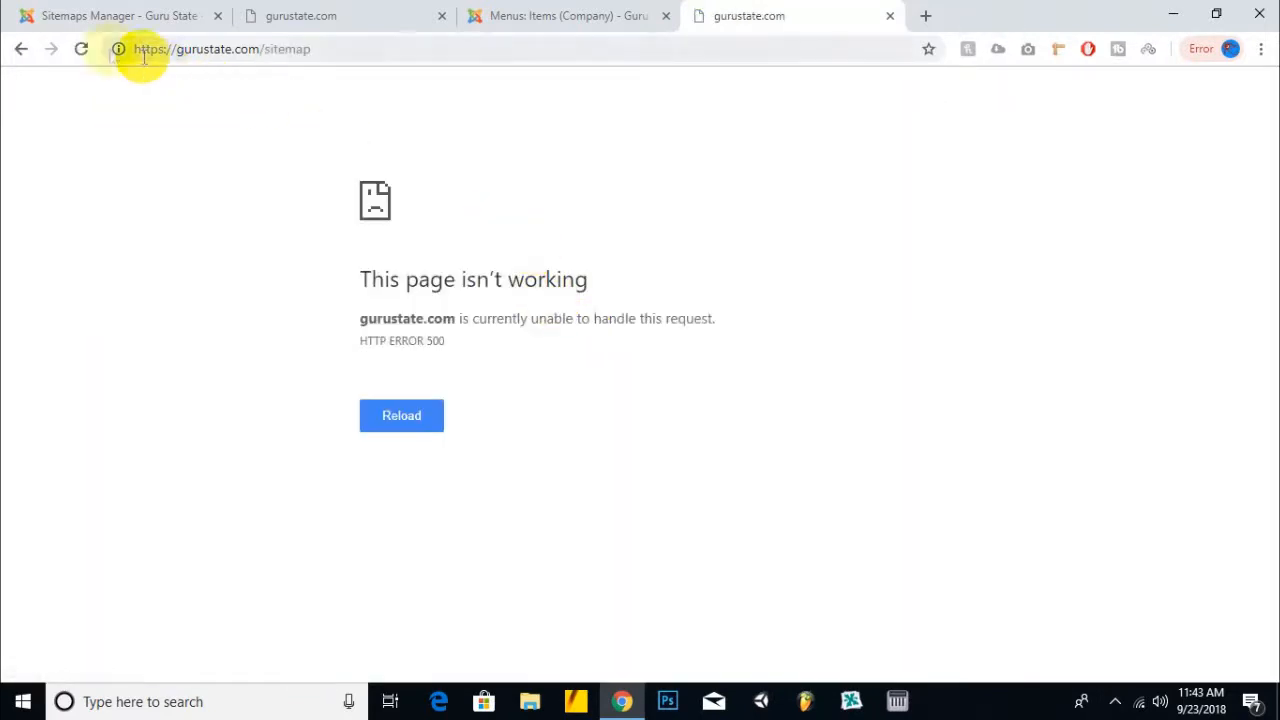
left_click(81, 49)
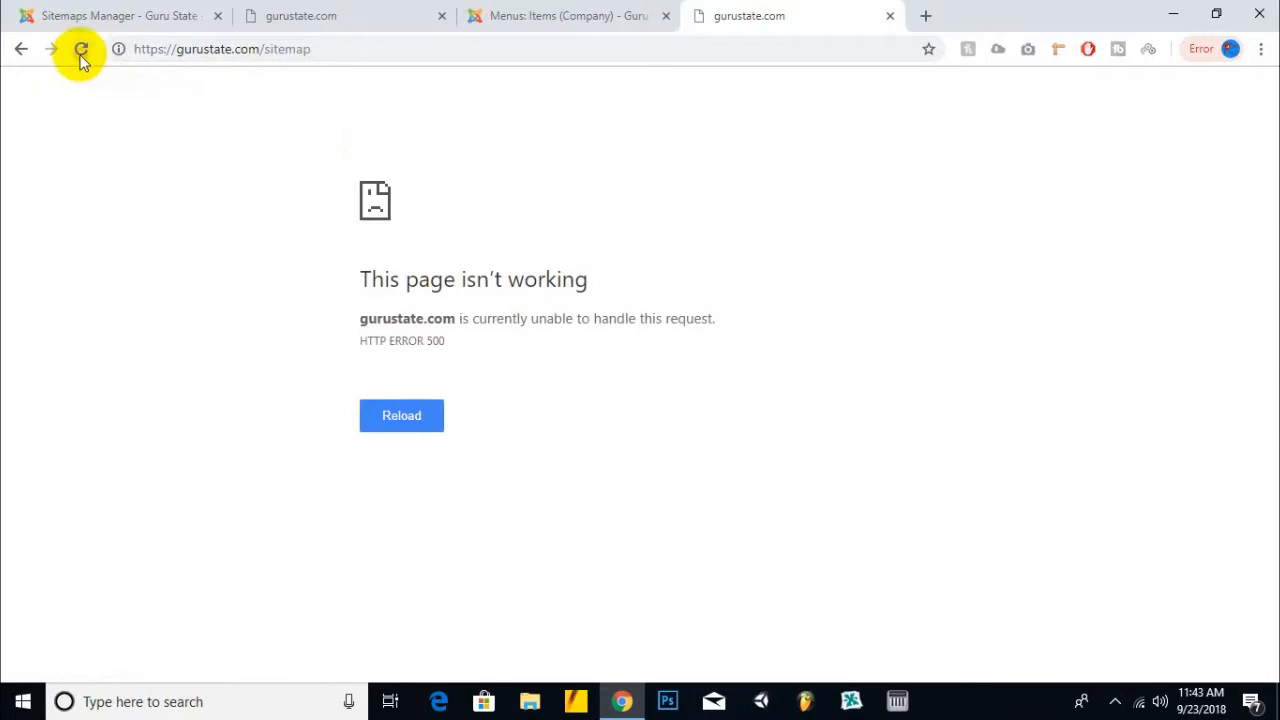
left_click(609, 20)
left_click(750, 18)
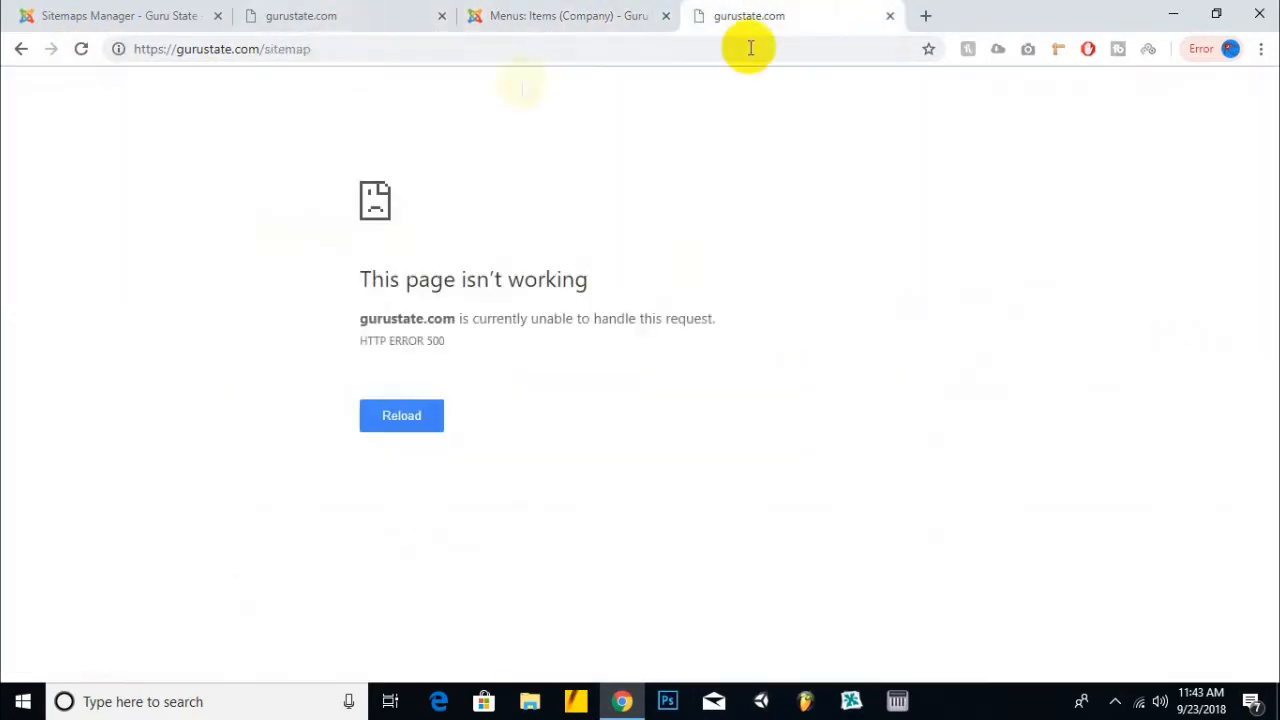
left_click(21, 49)
- Return to the Joomla admin and go to Extensions > Plugins
left_click(586, 16)
left_click(592, 80)
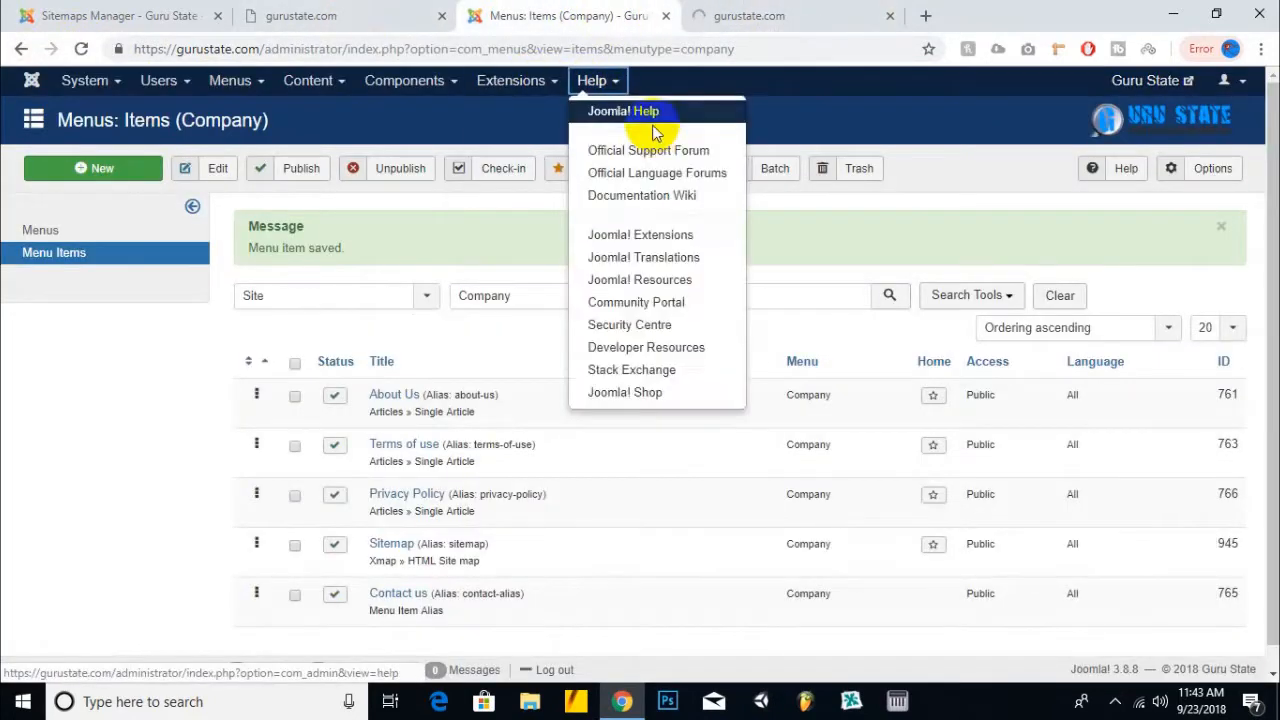
left_click(510, 80)
left_click(510, 150)
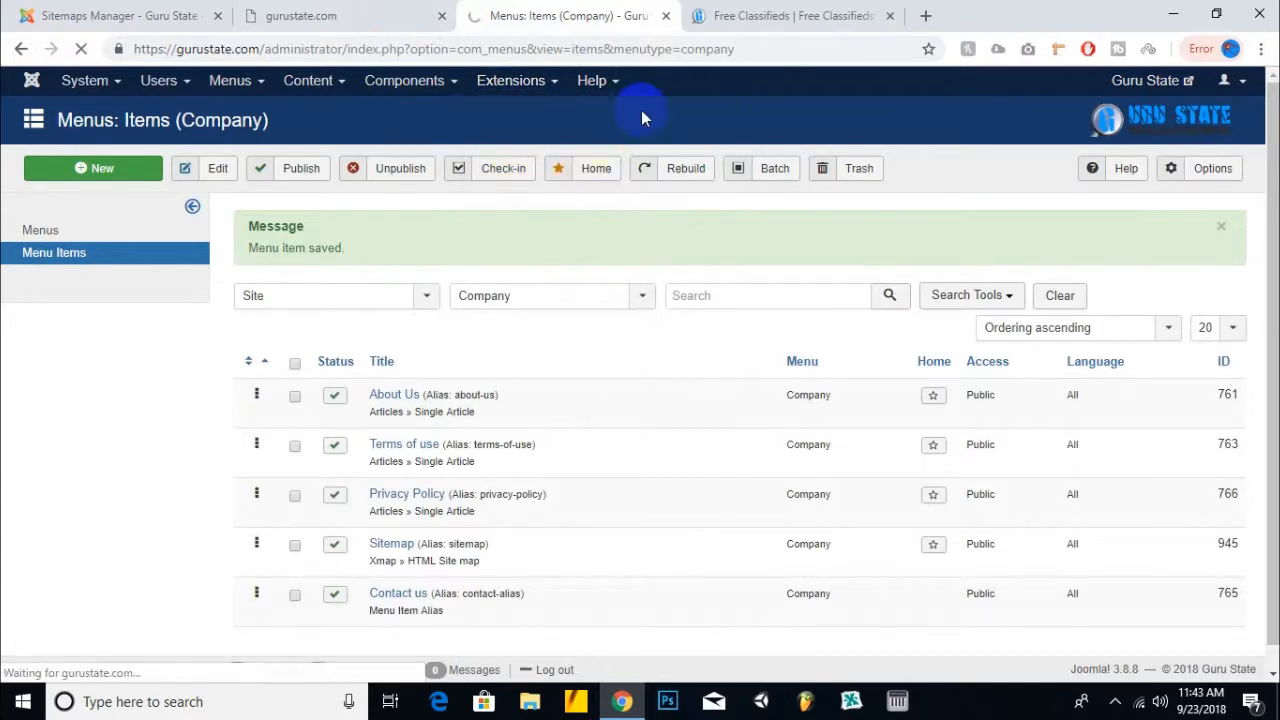
- Filter plugins by 'xma', enable Xmap - WebLinks and Xmap - Content, then reopen the site's Sitemap page
left_click(205, 228)
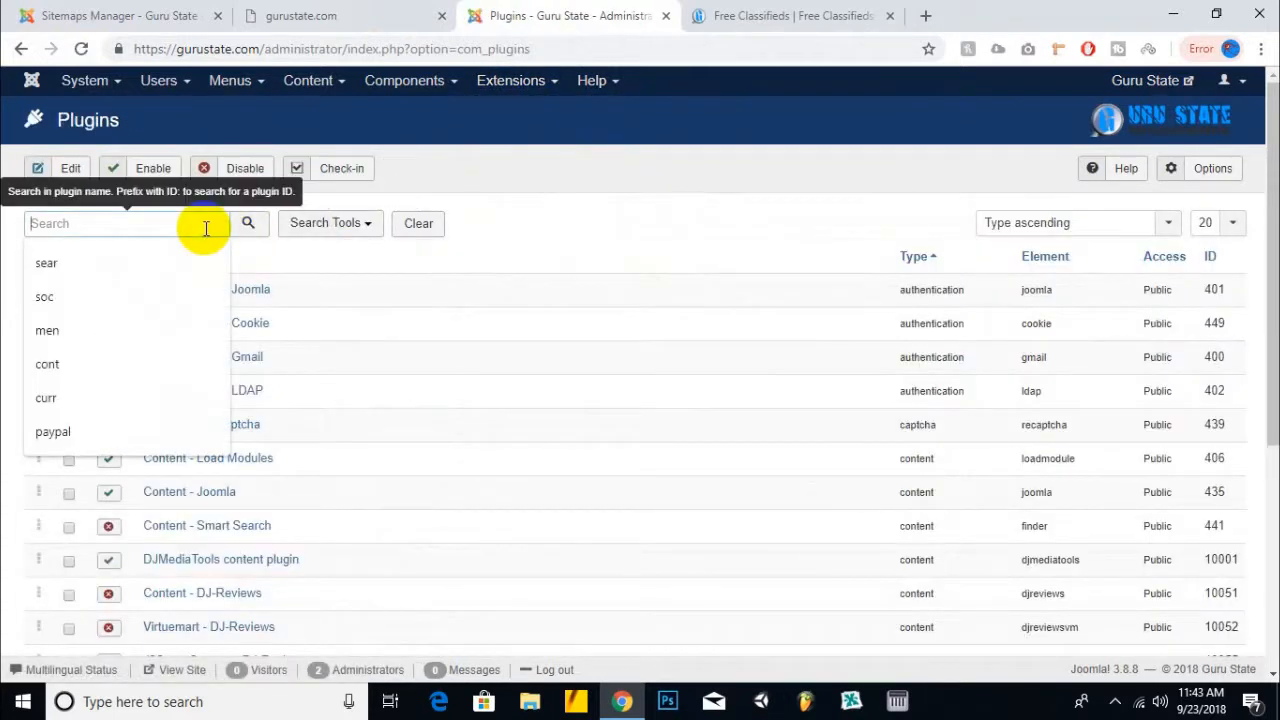
type("xma")
key("Return")
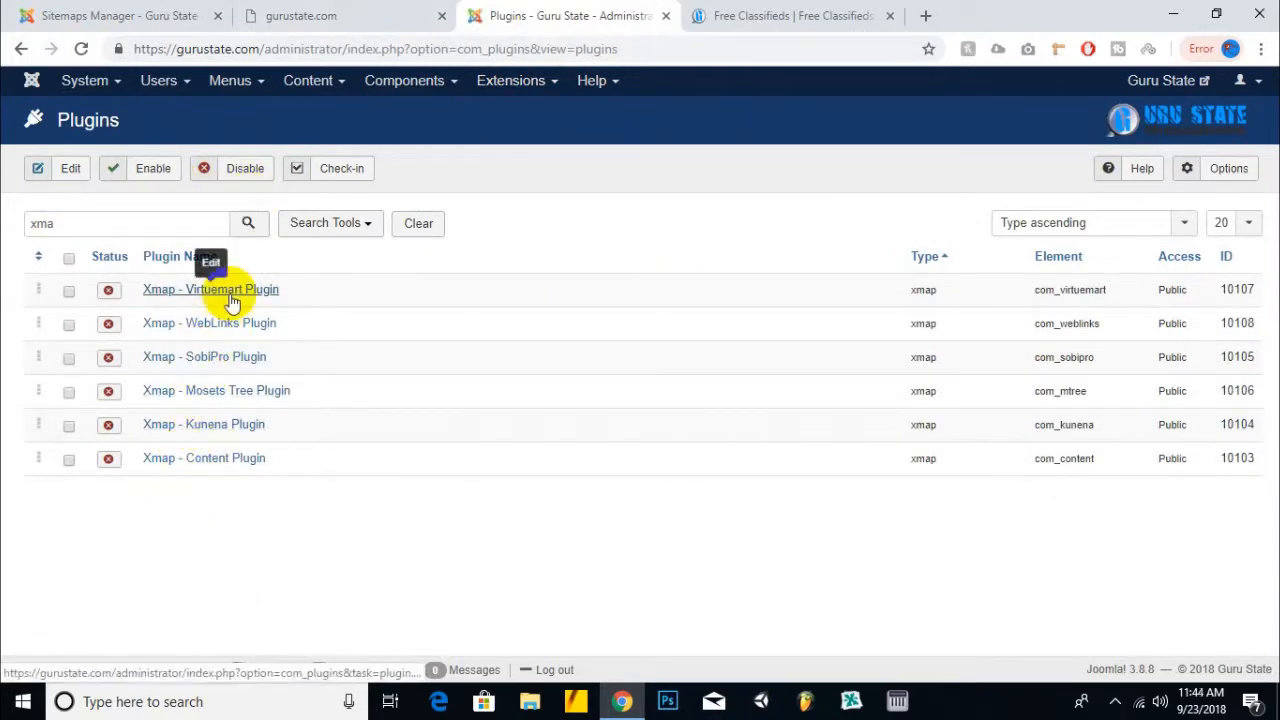
left_click(68, 260)
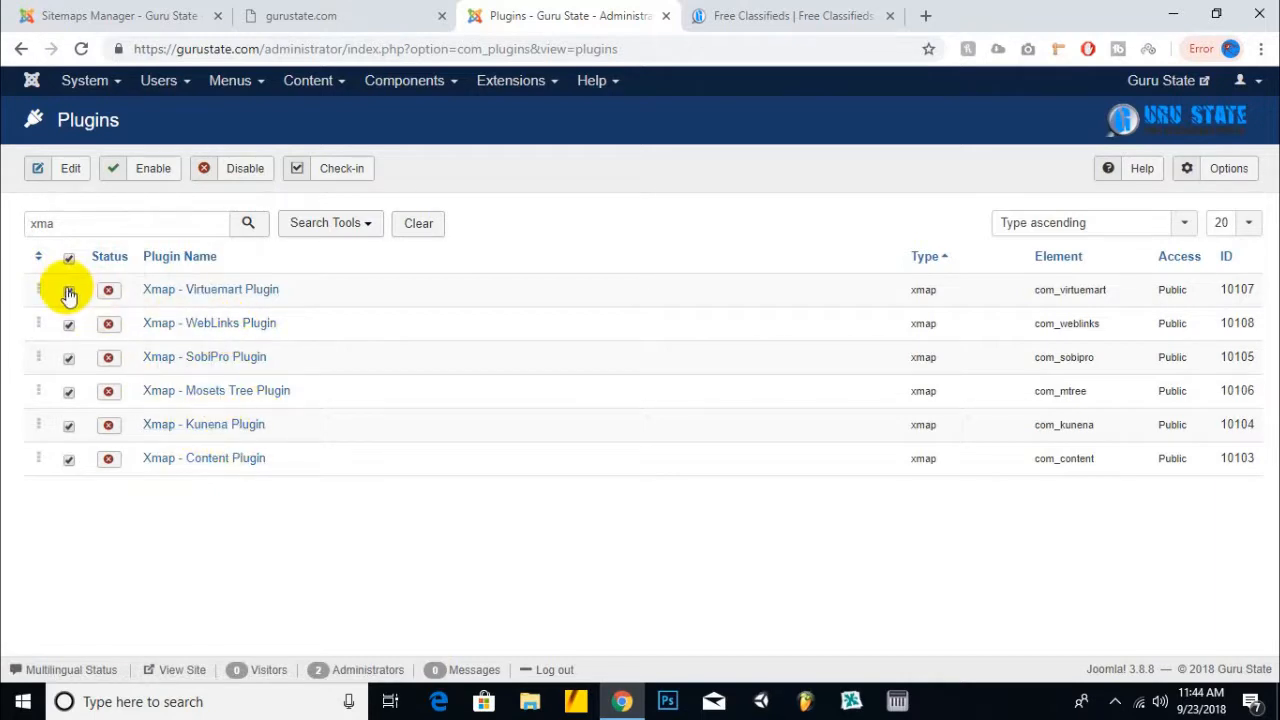
left_click(69, 358)
left_click(69, 391)
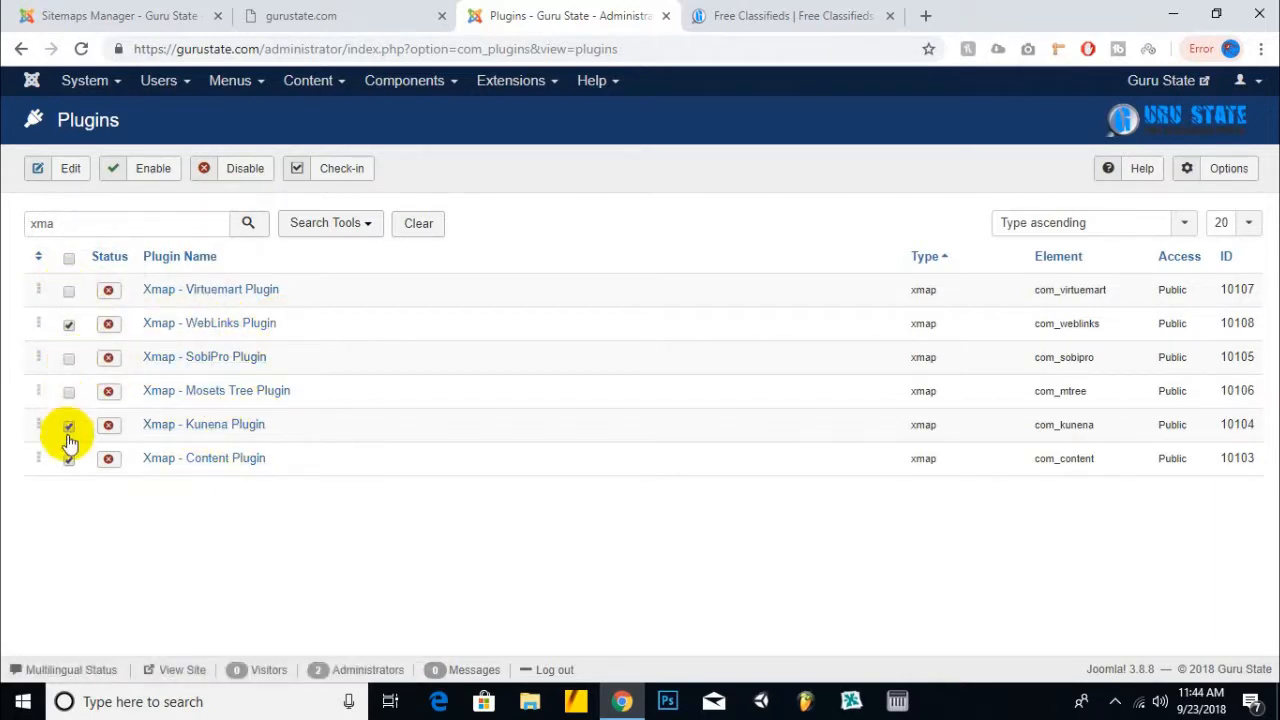
left_click(155, 170)
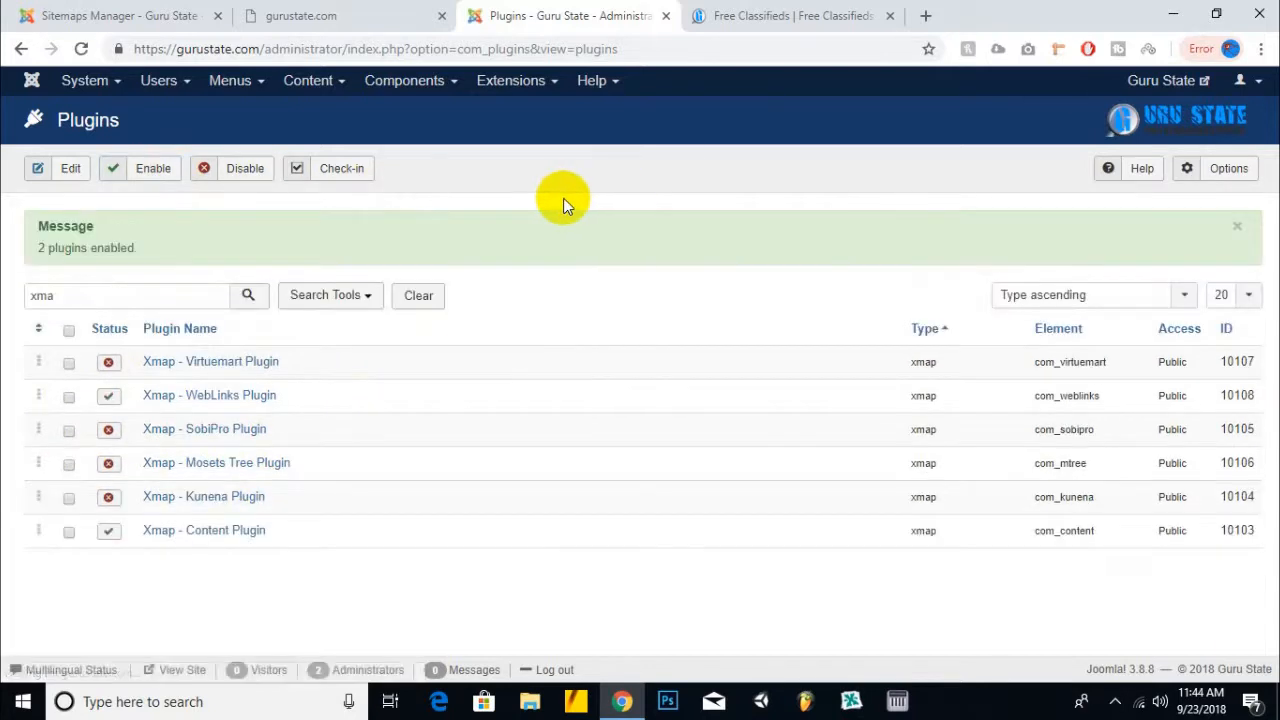
left_click(770, 14)
left_click(389, 368)
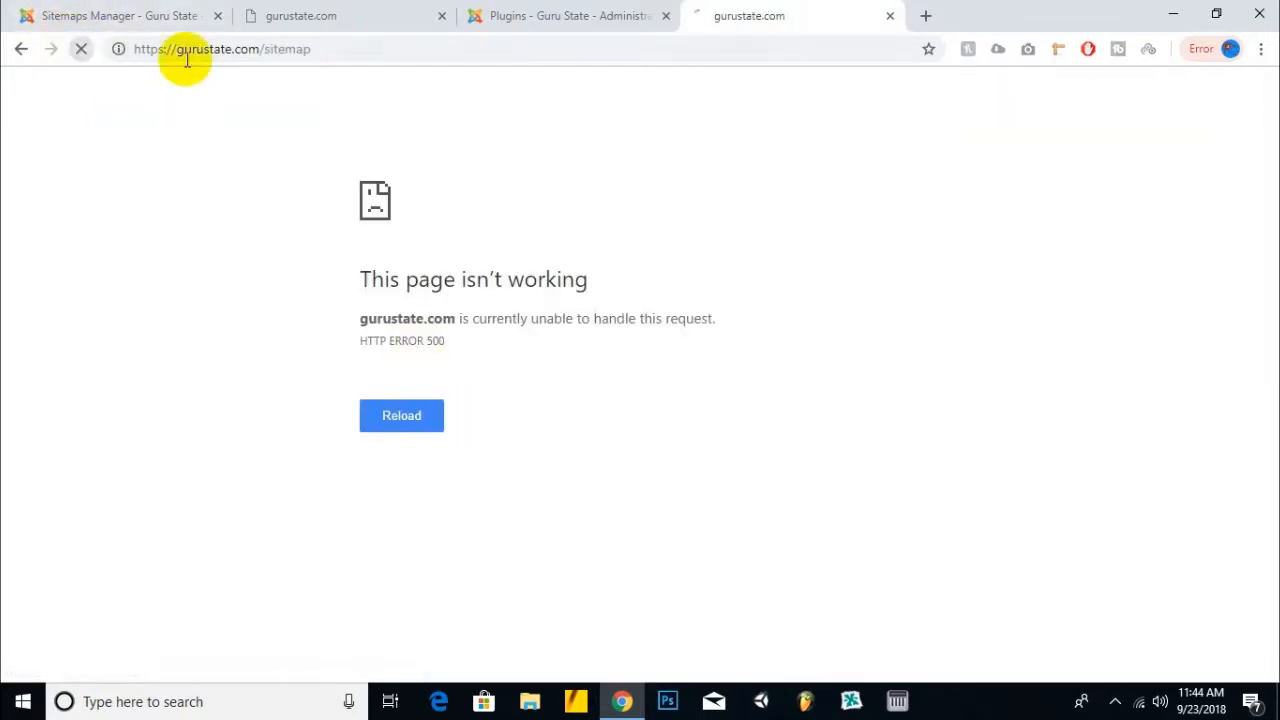
- Clear the plugin search and enable all six Xmap plugins
left_click(500, 14)
left_click(448, 10)
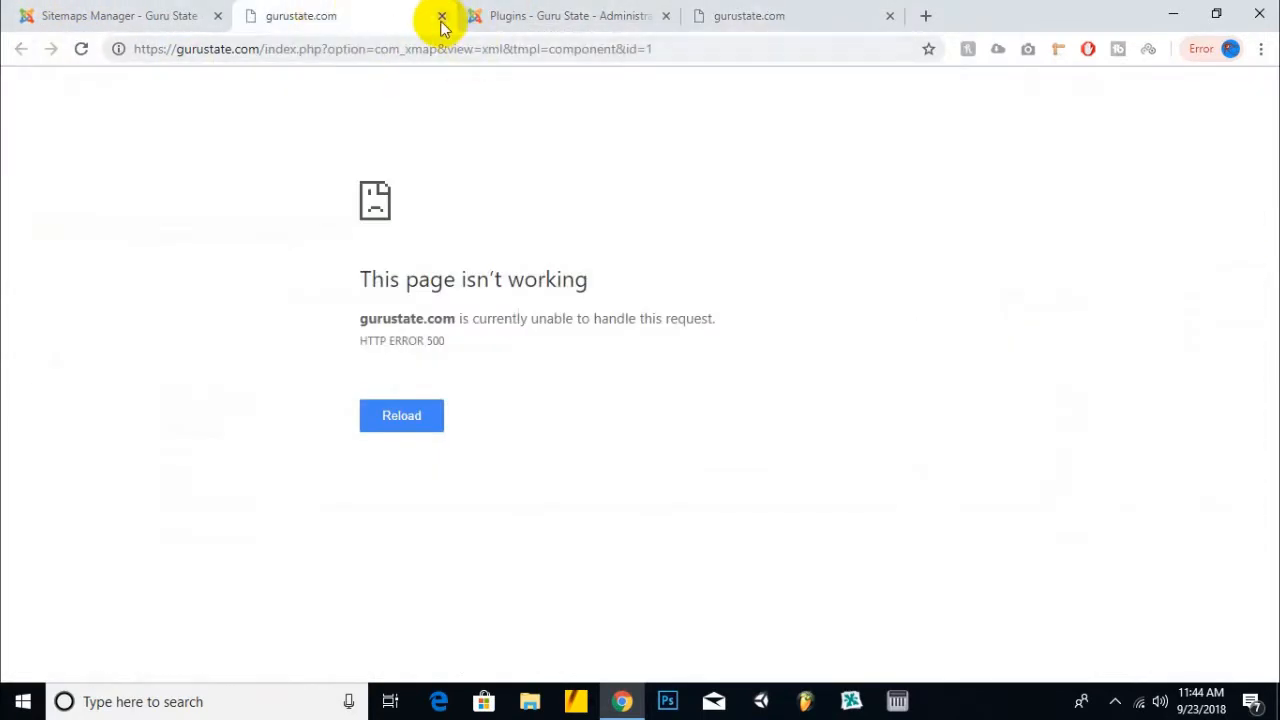
left_click(108, 14)
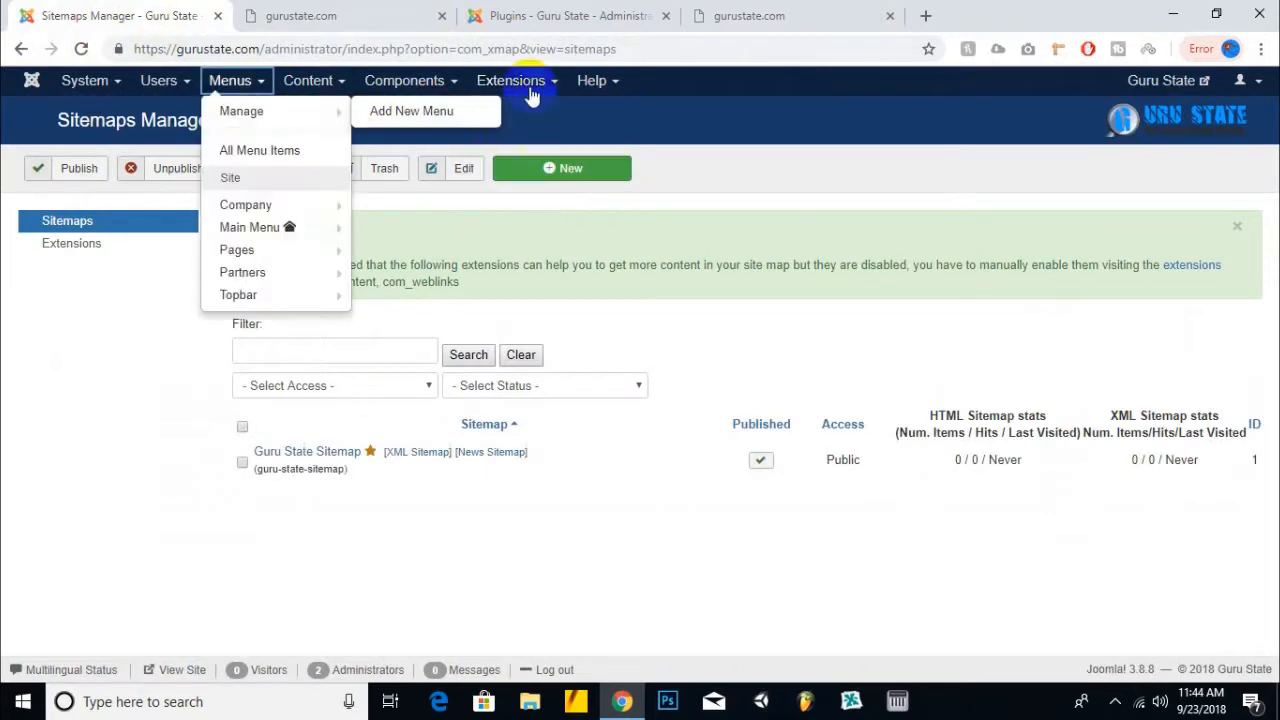
left_click(86, 246)
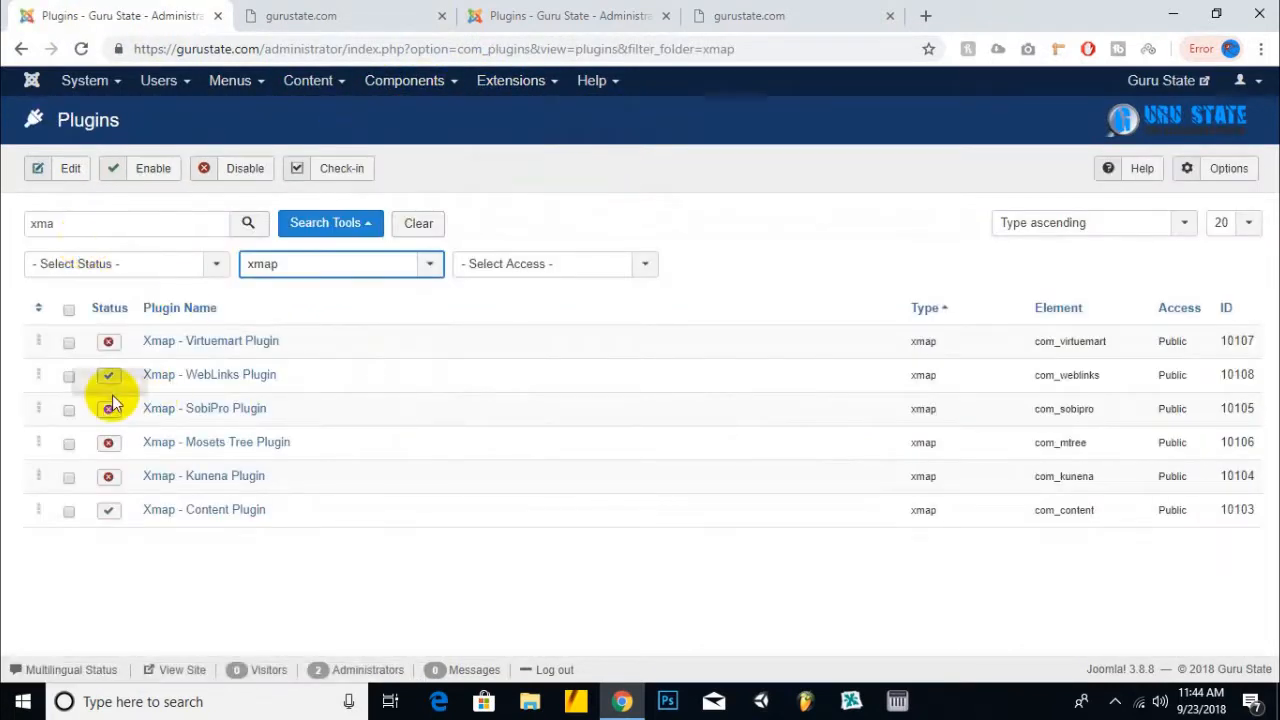
left_click_drag(78, 225, 3, 231)
key("BackSpace")
key("Return")
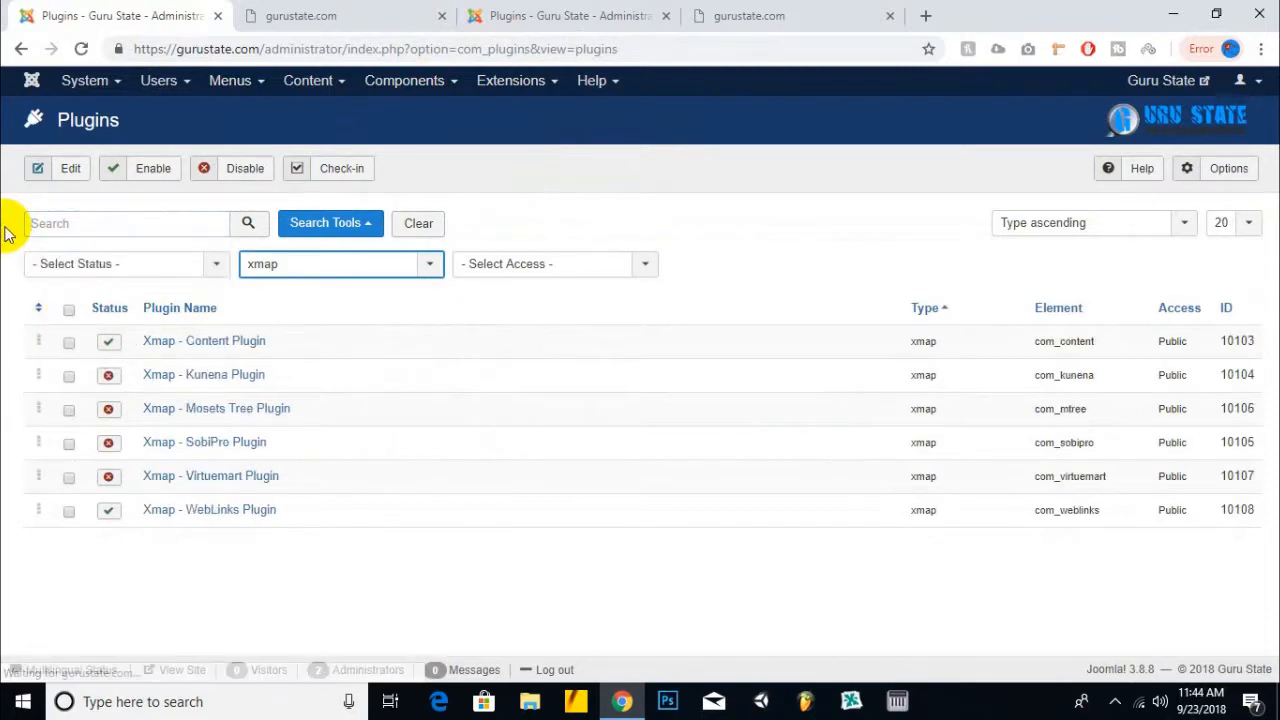
left_click(70, 312)
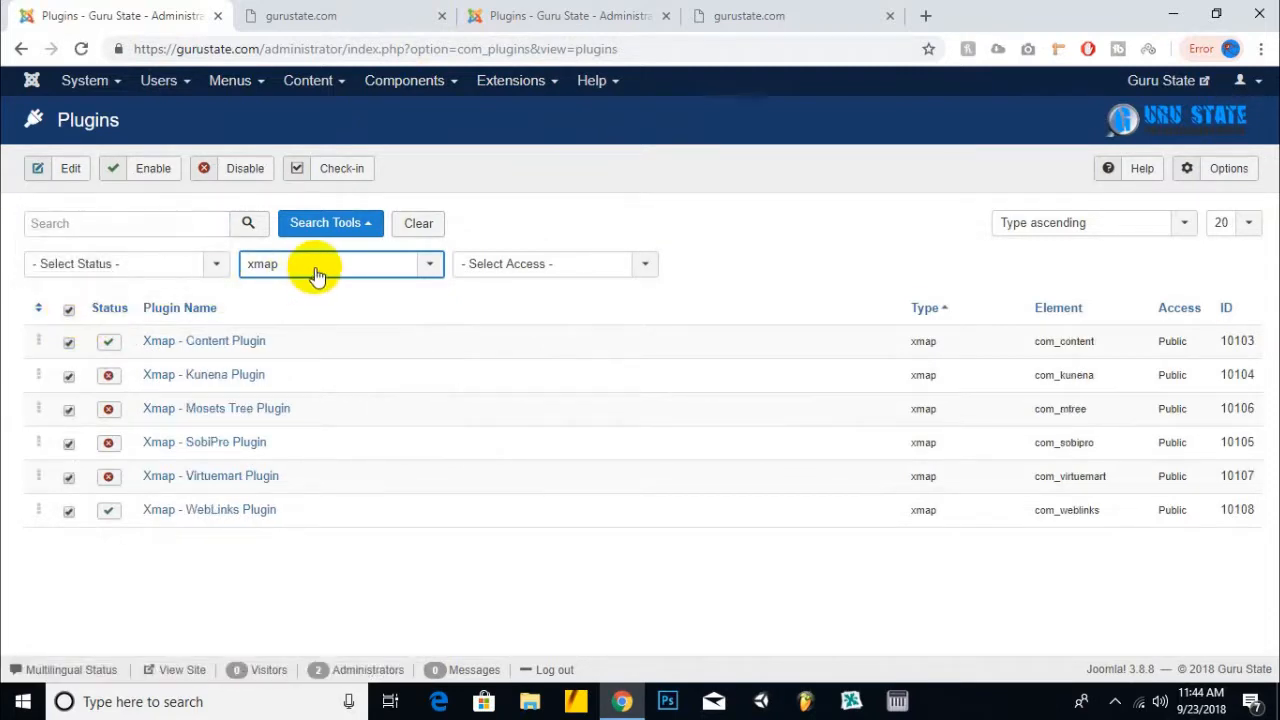
left_click(152, 170)
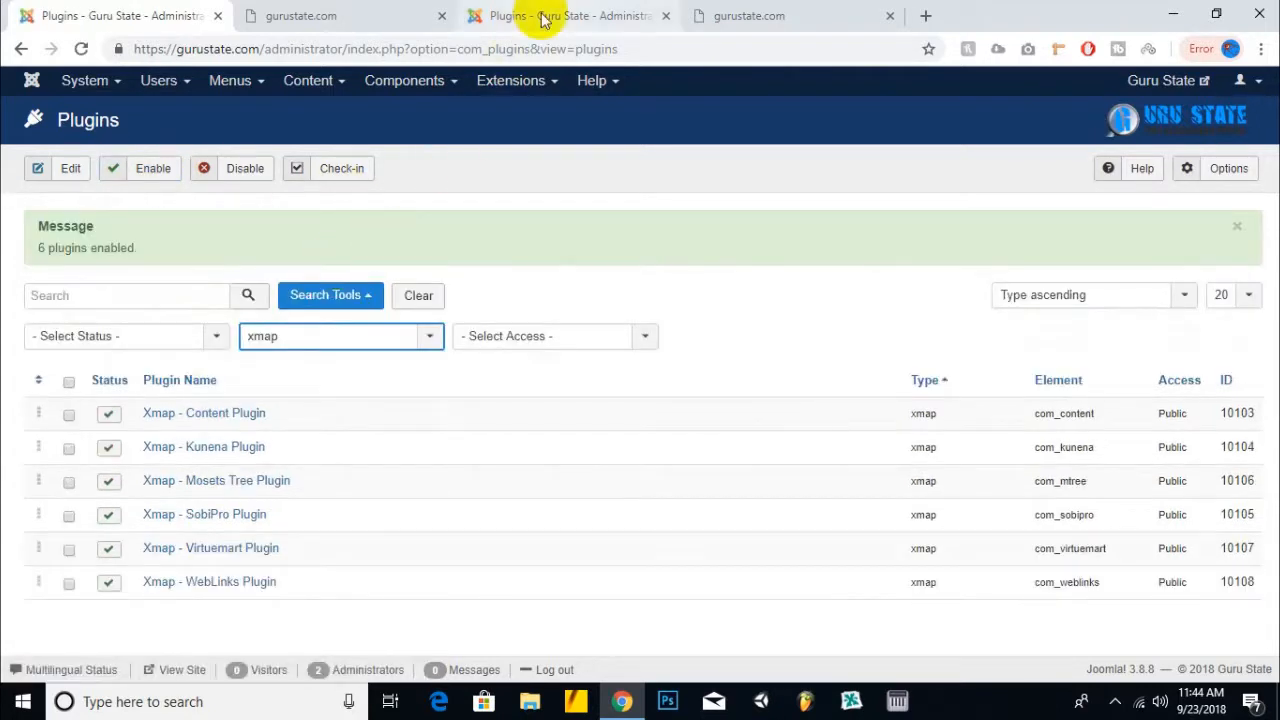
- Reload the still-failing sitemap page, then go to Extensions > Manage > Install
left_click(381, 14)
left_click(82, 49)
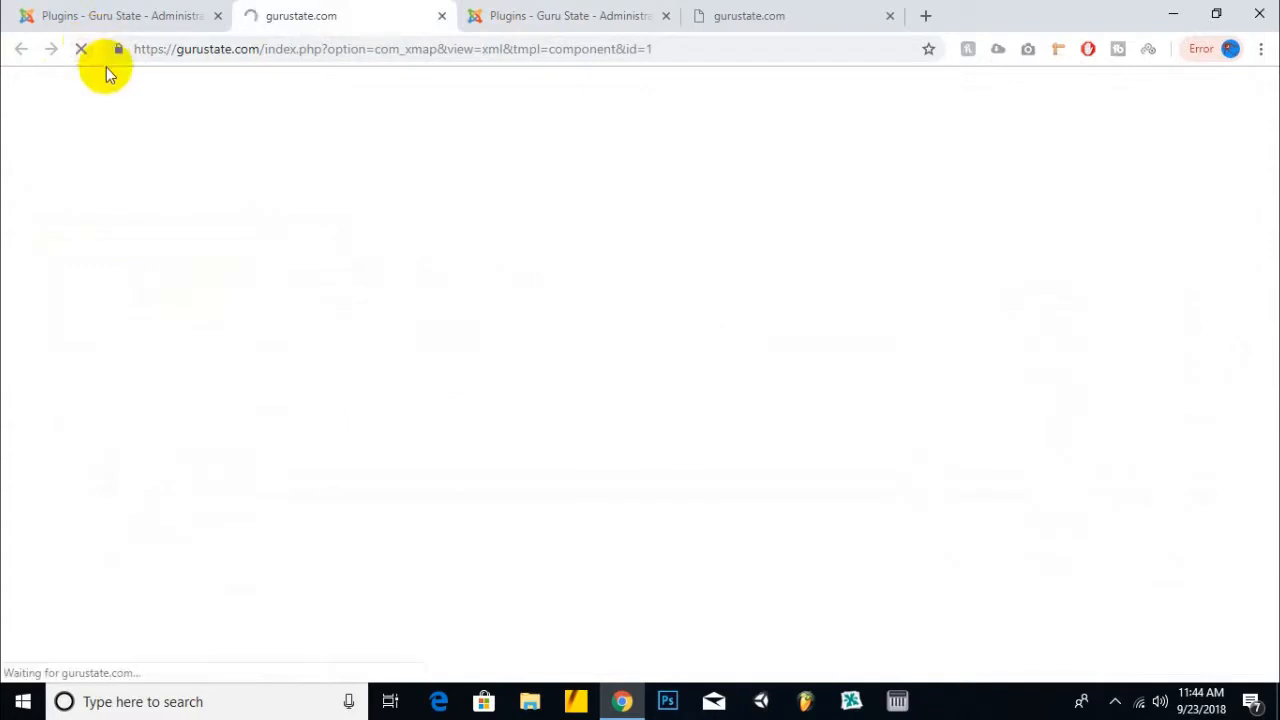
left_click(84, 55)
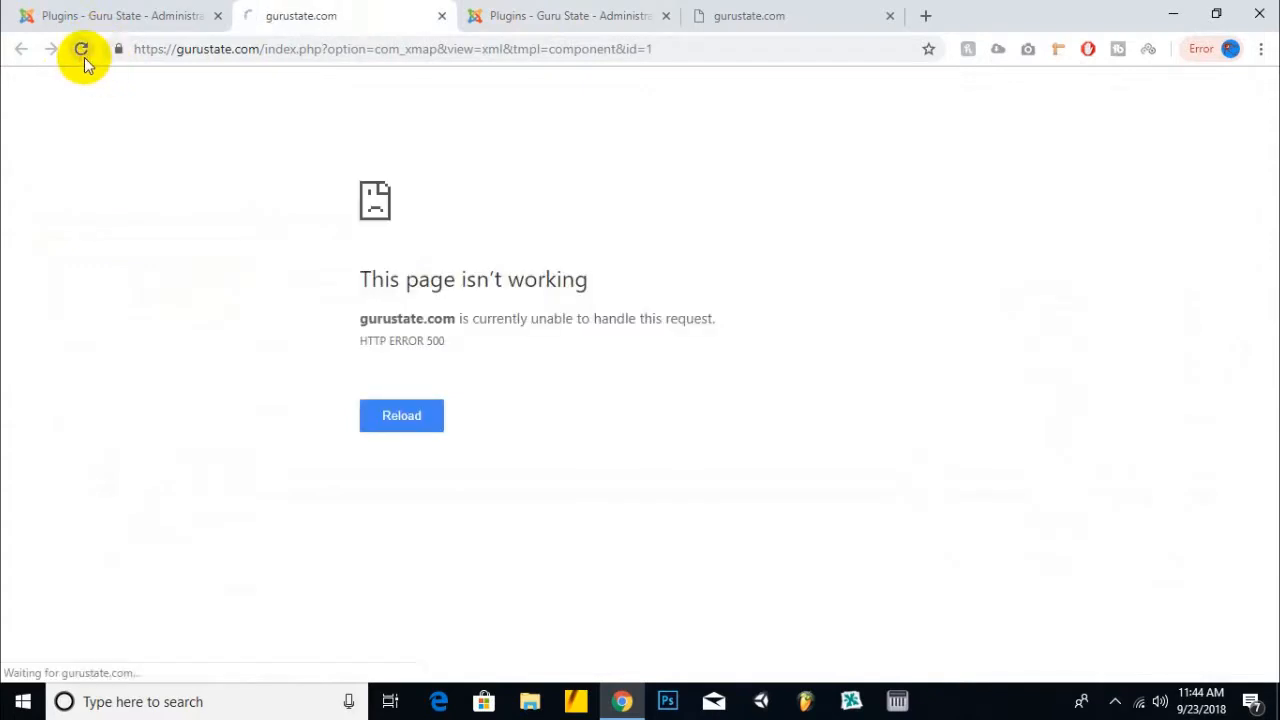
left_click(140, 10)
left_click(510, 80)
mouse_move(515, 107)
left_click(645, 107)
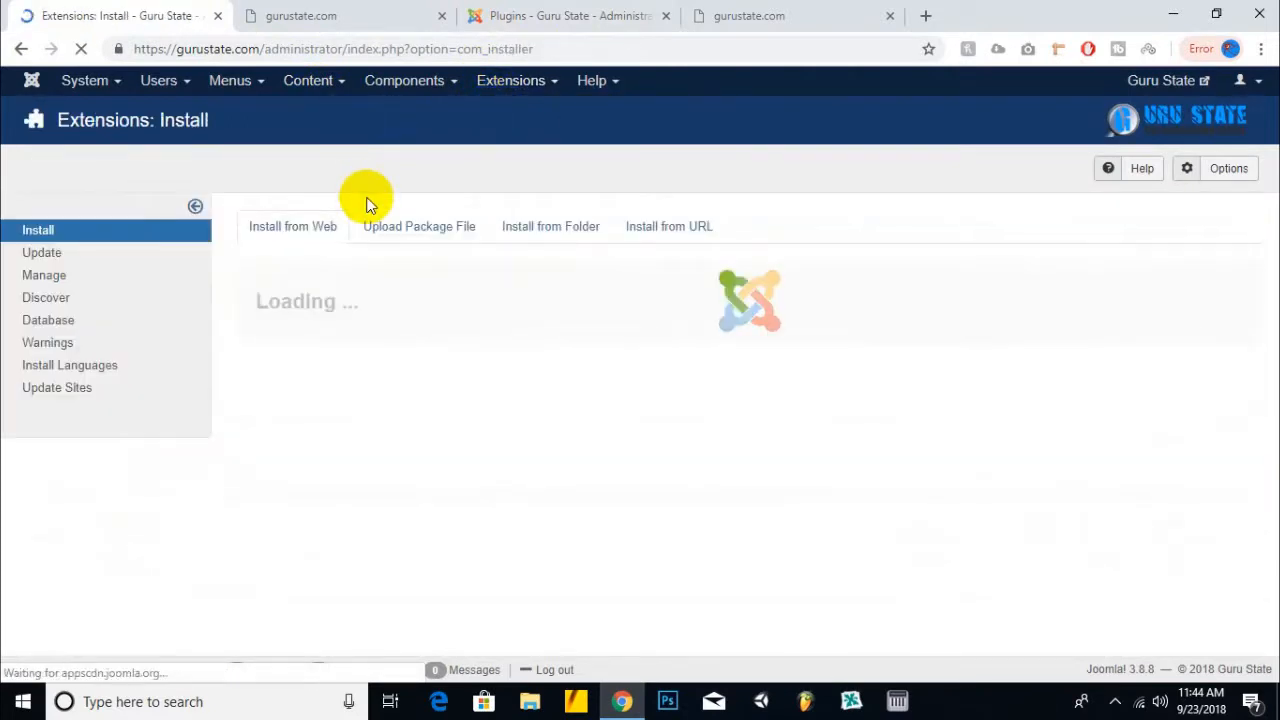
- Recheck the sitemap page address, then search the Install from Web directory for 'sitemap'
left_click(834, 18)
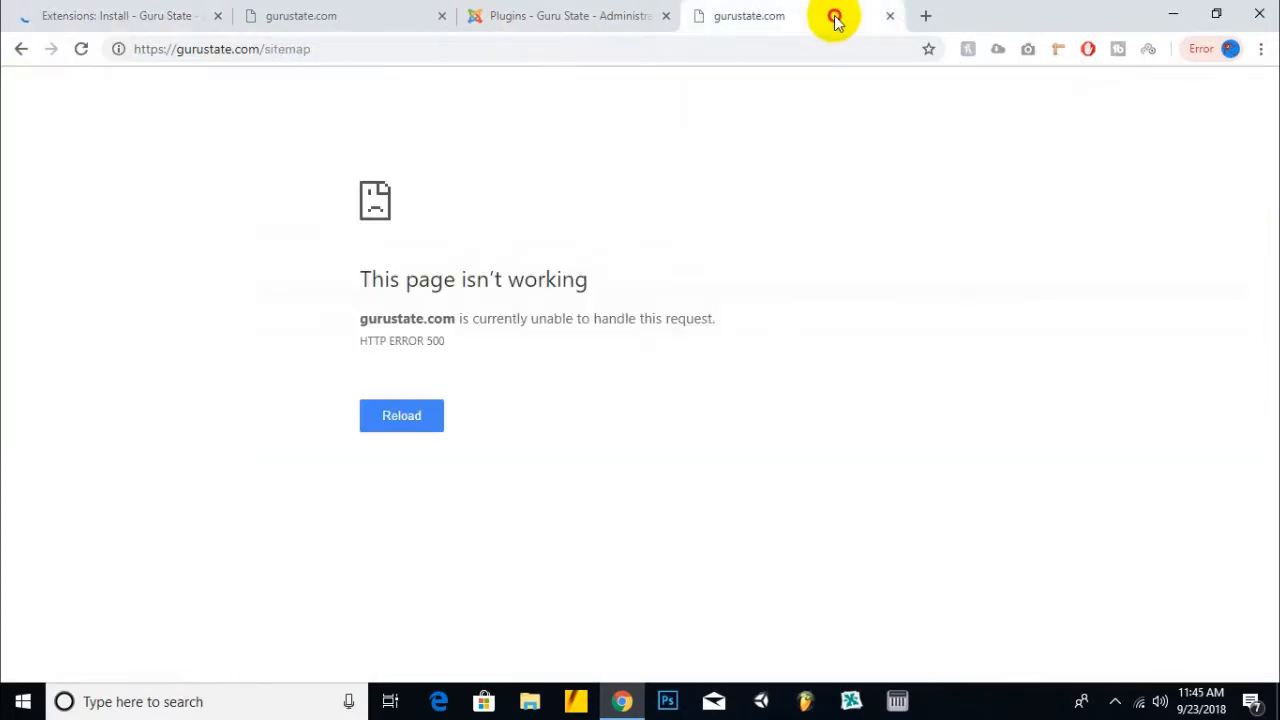
left_click(745, 58)
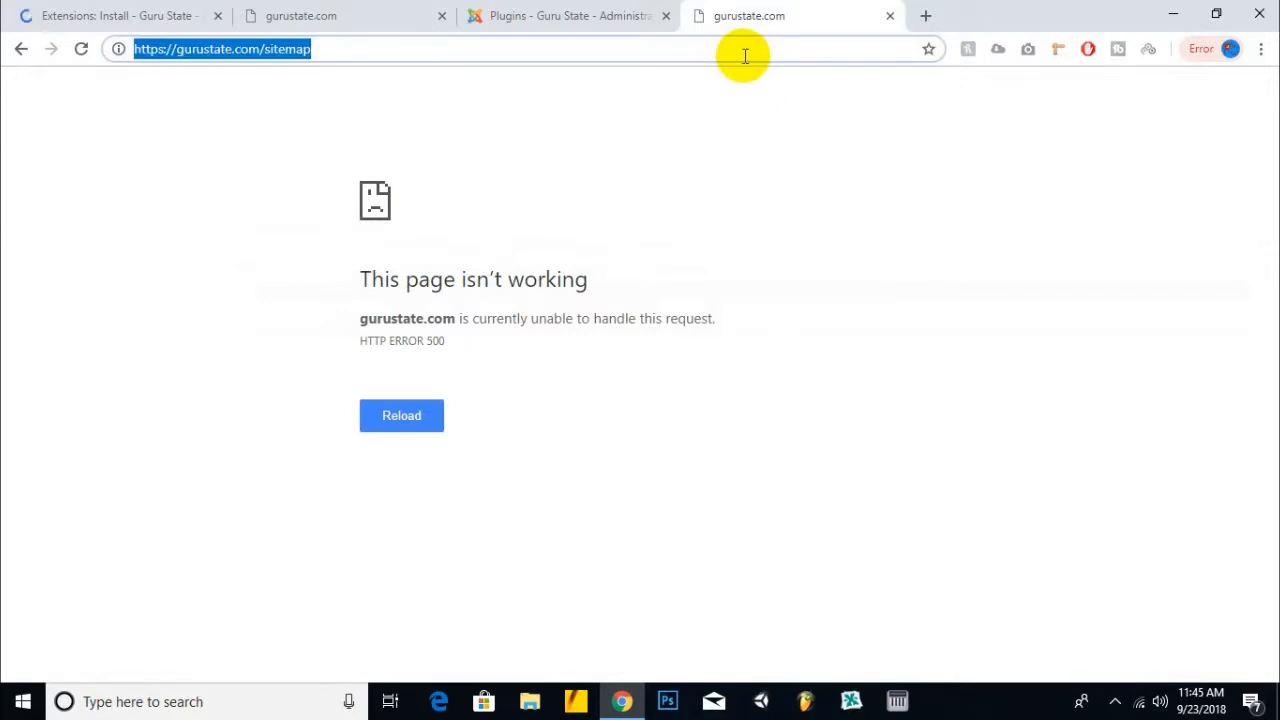
left_click(128, 12)
left_click(553, 284)
type("os")
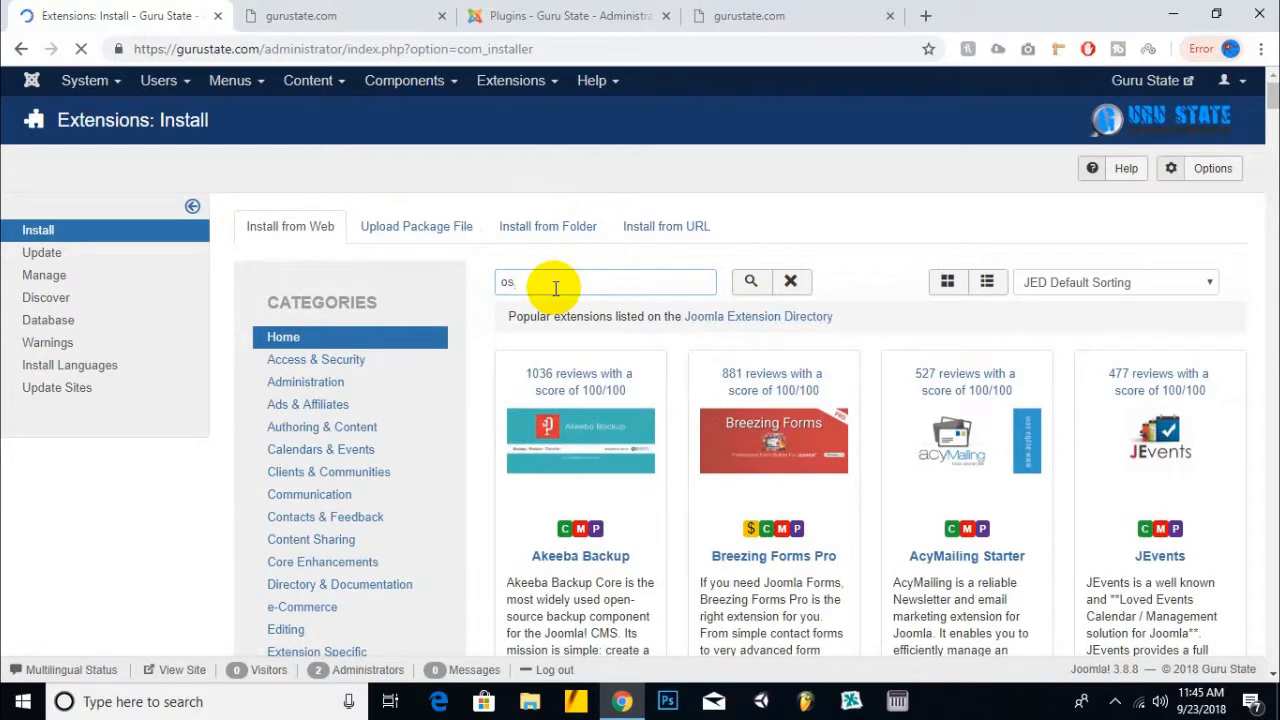
type("temap")
key("Return")
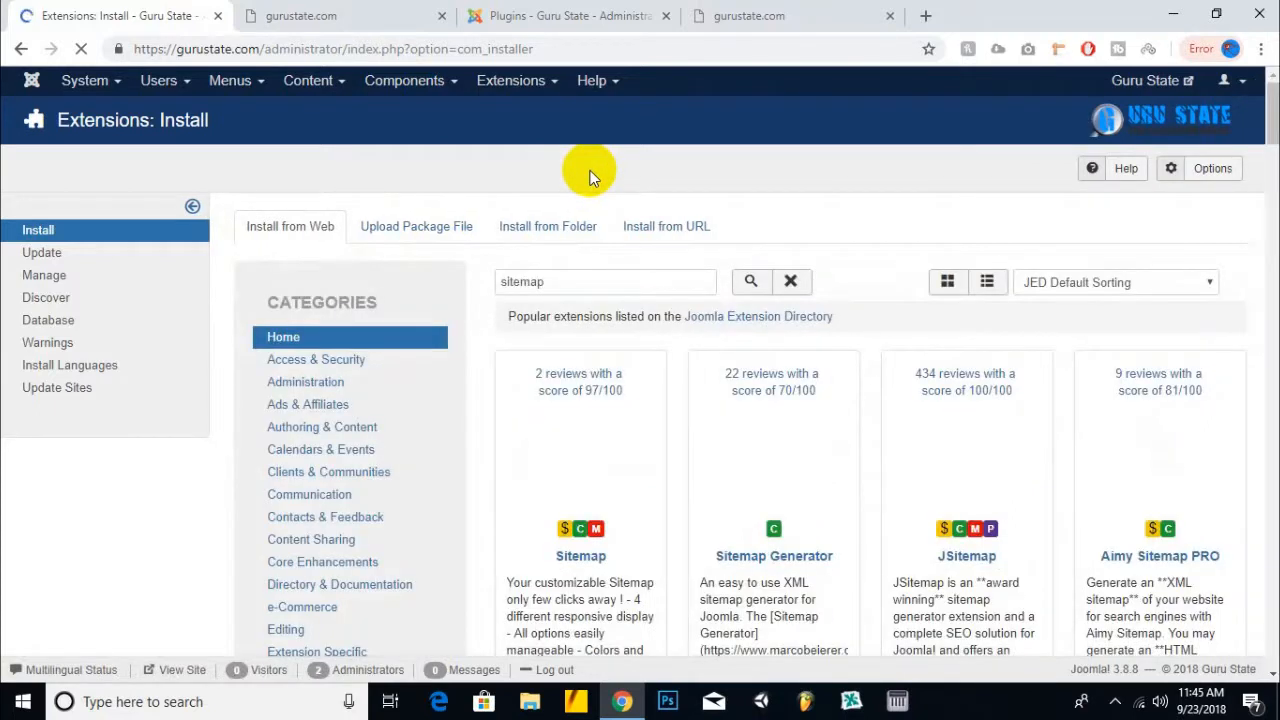
- Open the OSMap extension card and start its installation
scroll(590, 177, "down", 1)
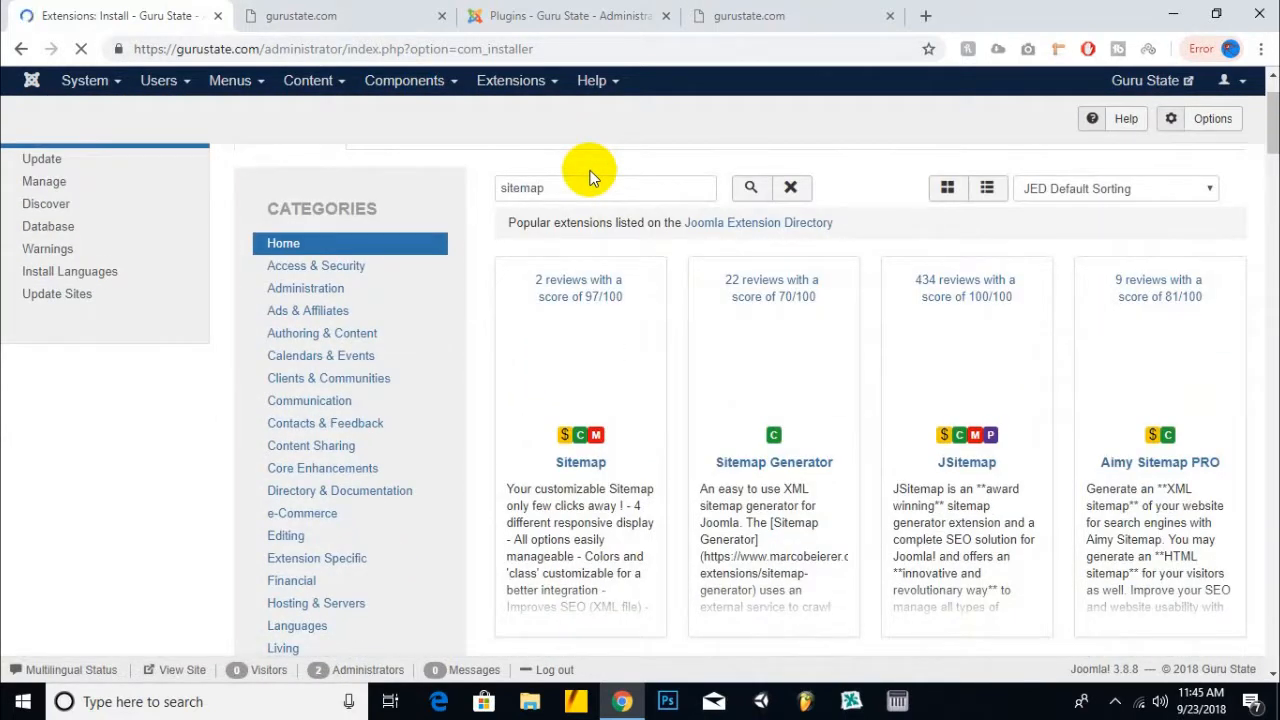
scroll(745, 500, "down", 2)
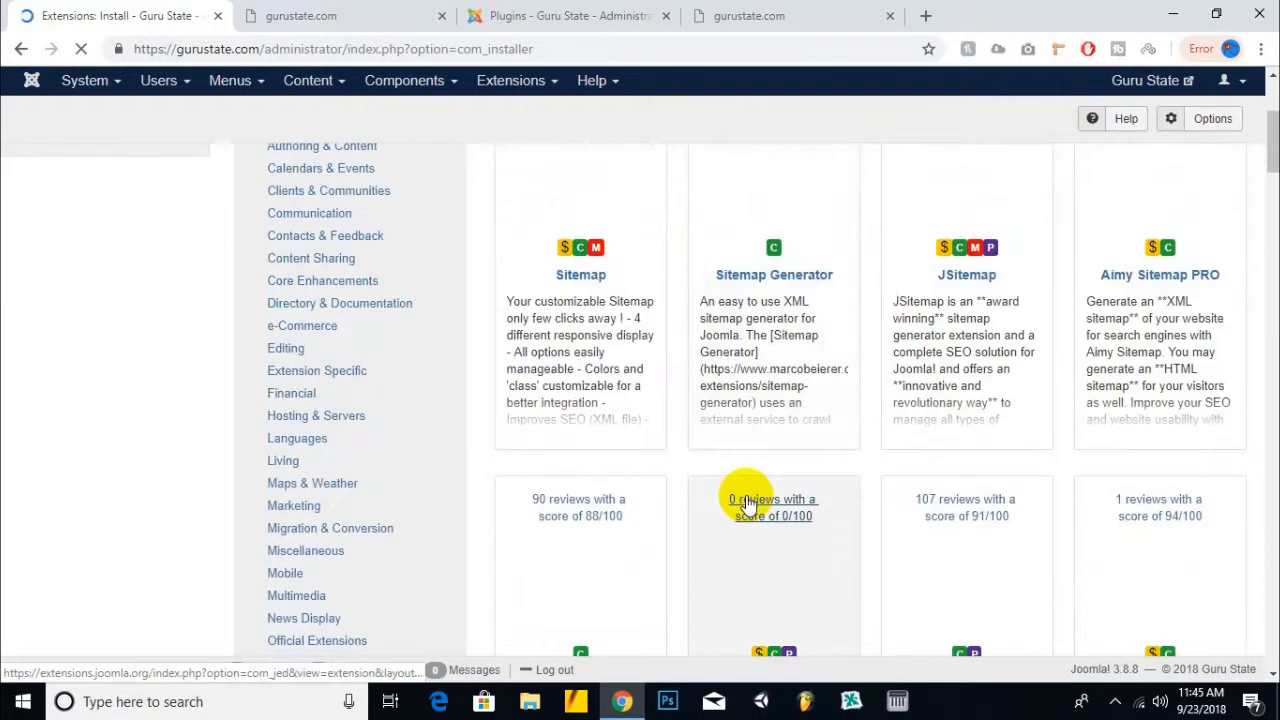
scroll(745, 500, "down", 2)
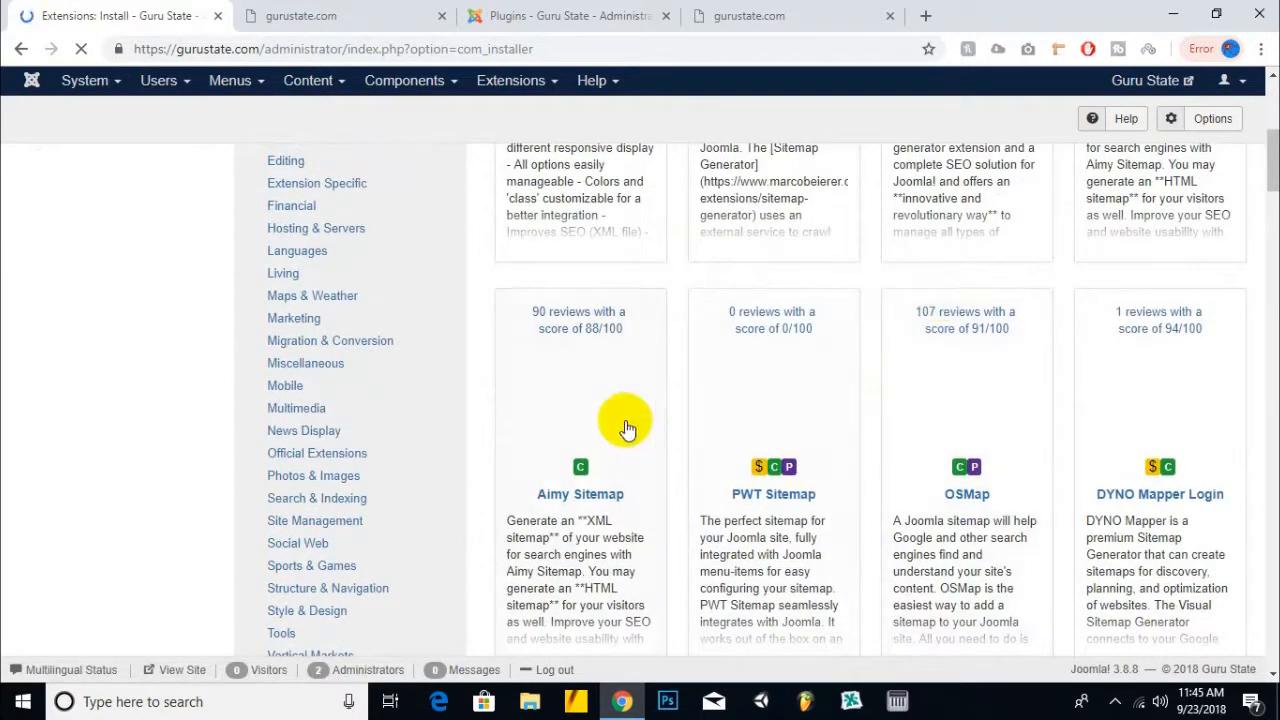
scroll(612, 428, "down", 1)
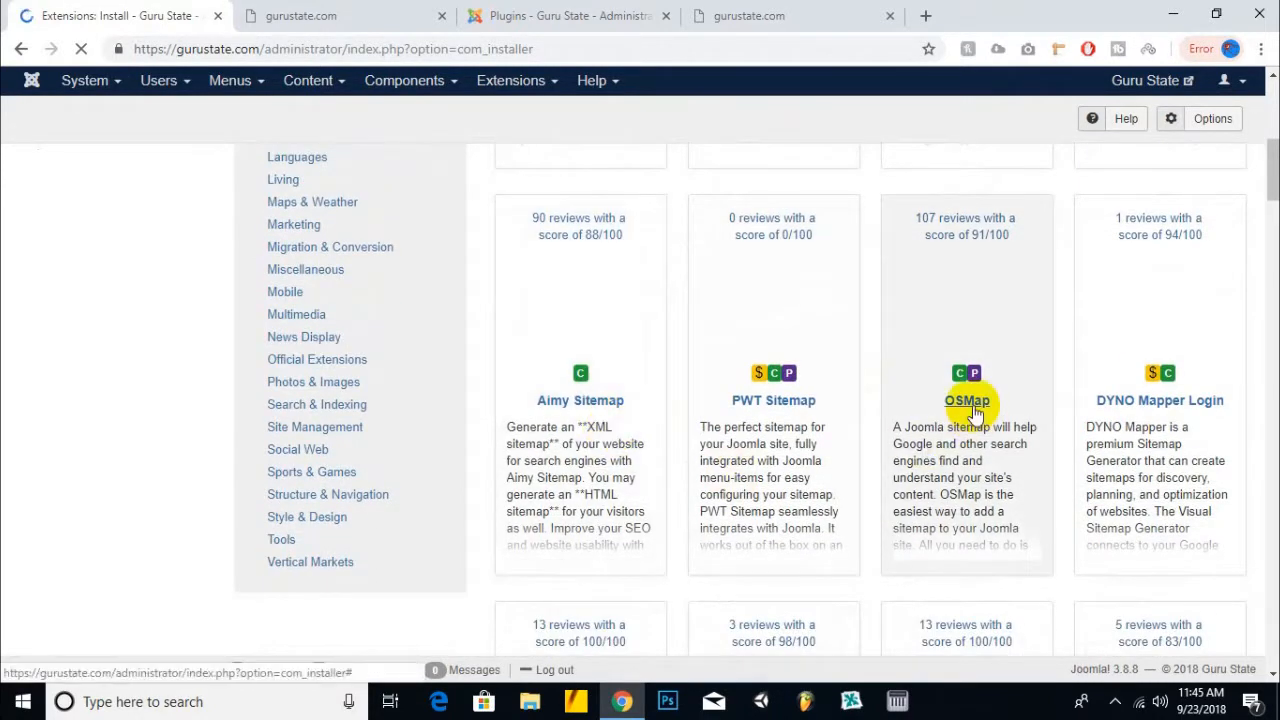
left_click(963, 457)
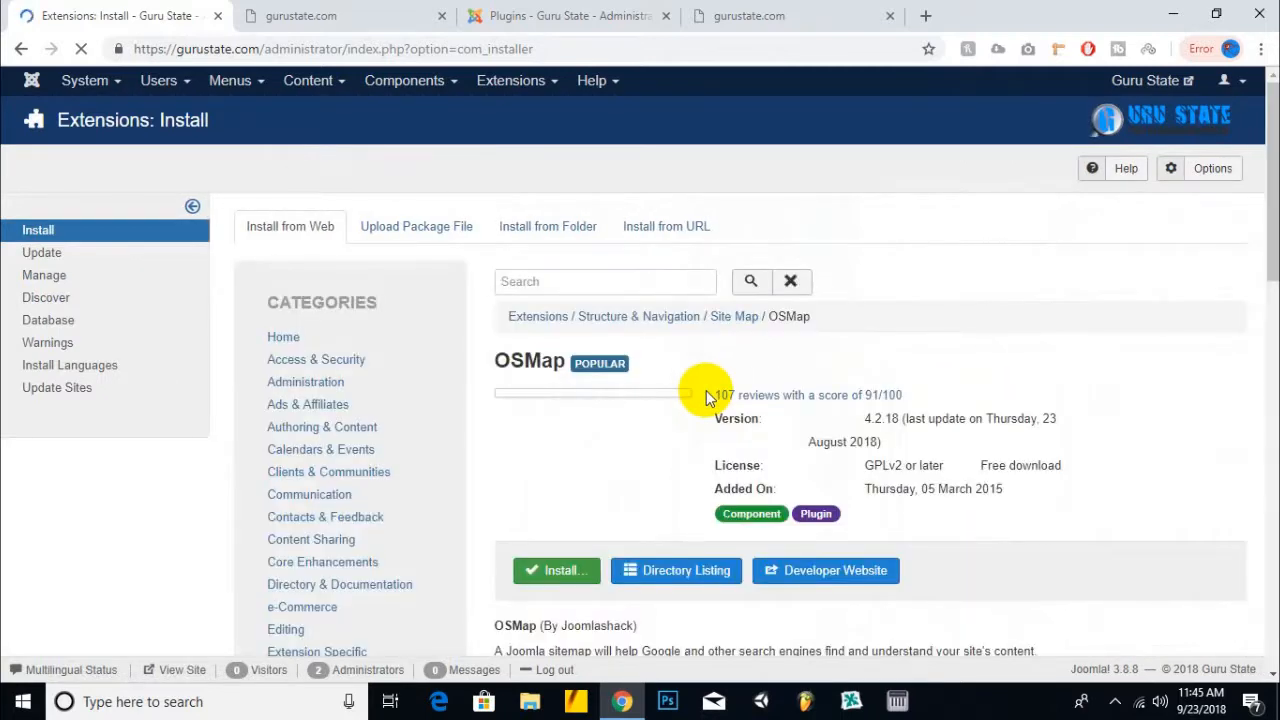
scroll(706, 390, "down", 2)
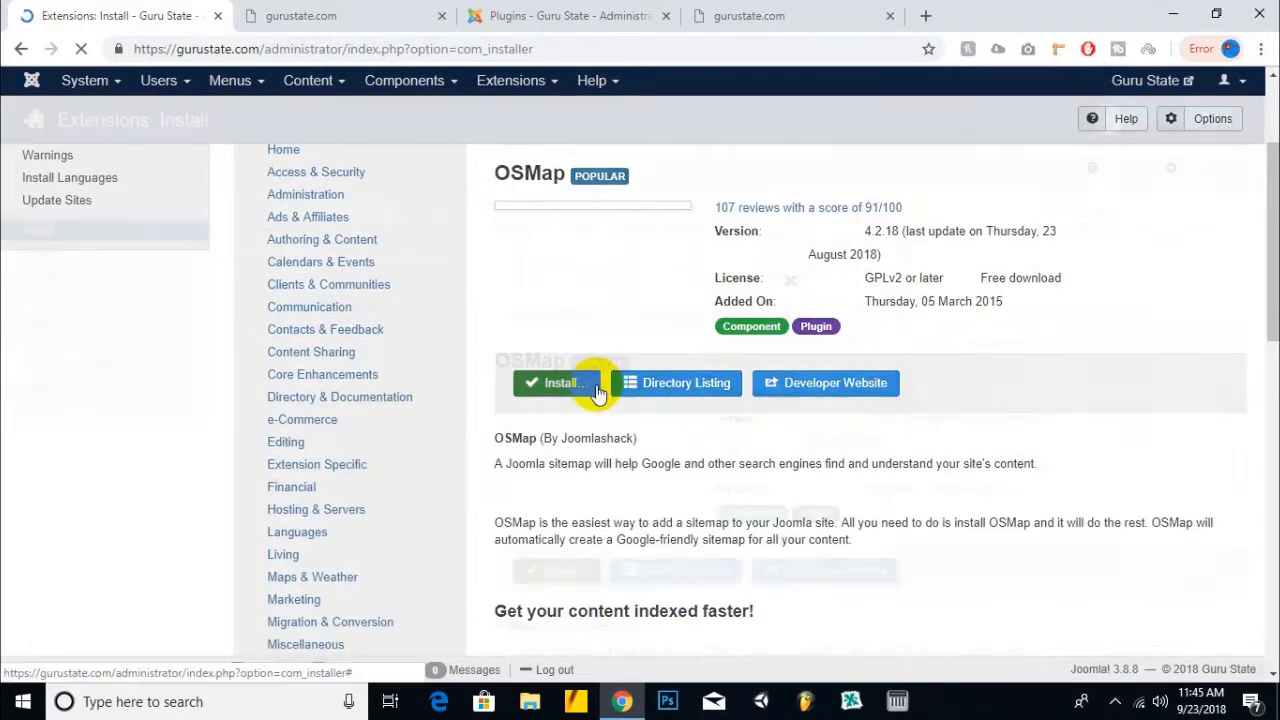
left_click(557, 380)
- Confirm the OSMap install, then open Default Sitemap from Components > OSMap Free
left_click(440, 360)
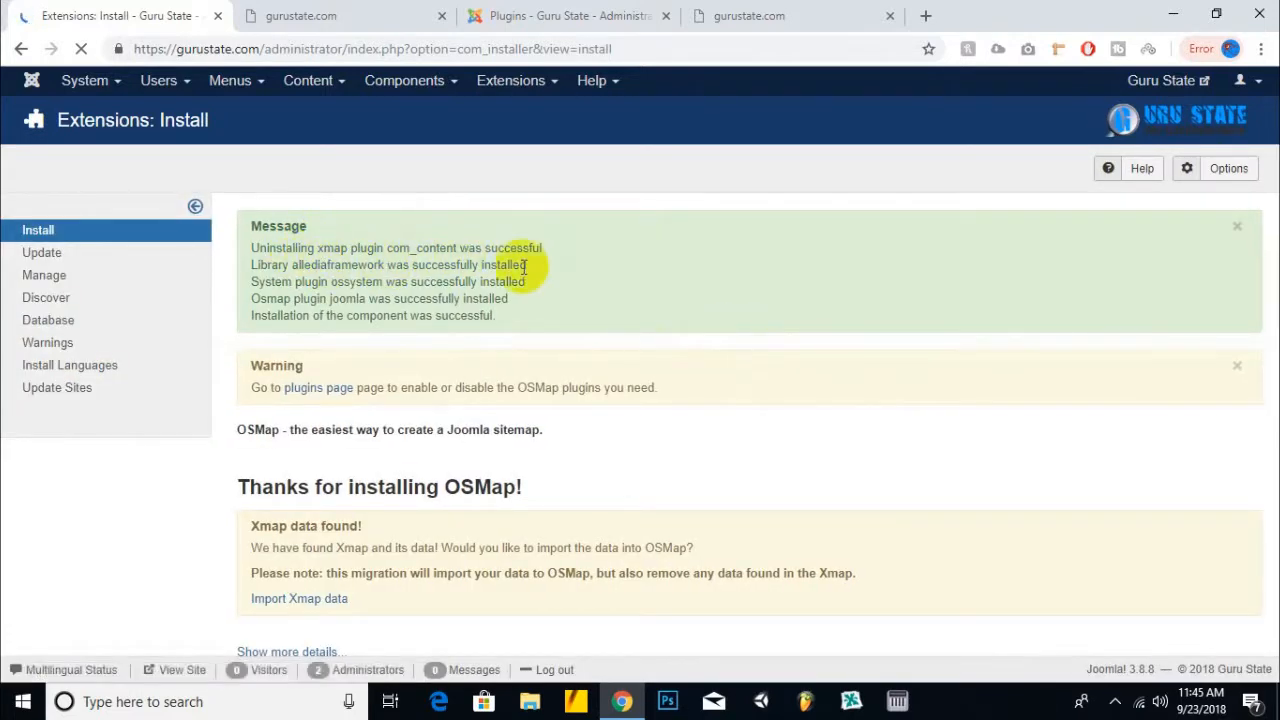
left_click(412, 84)
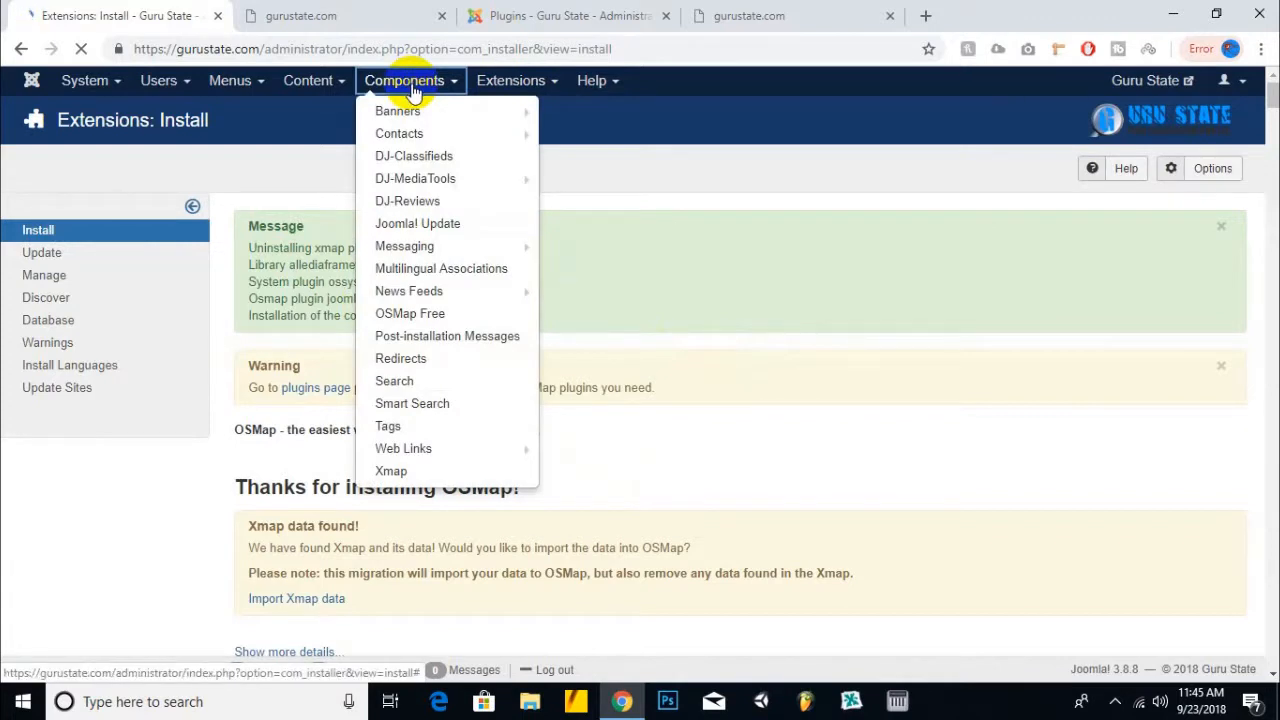
left_click(400, 313)
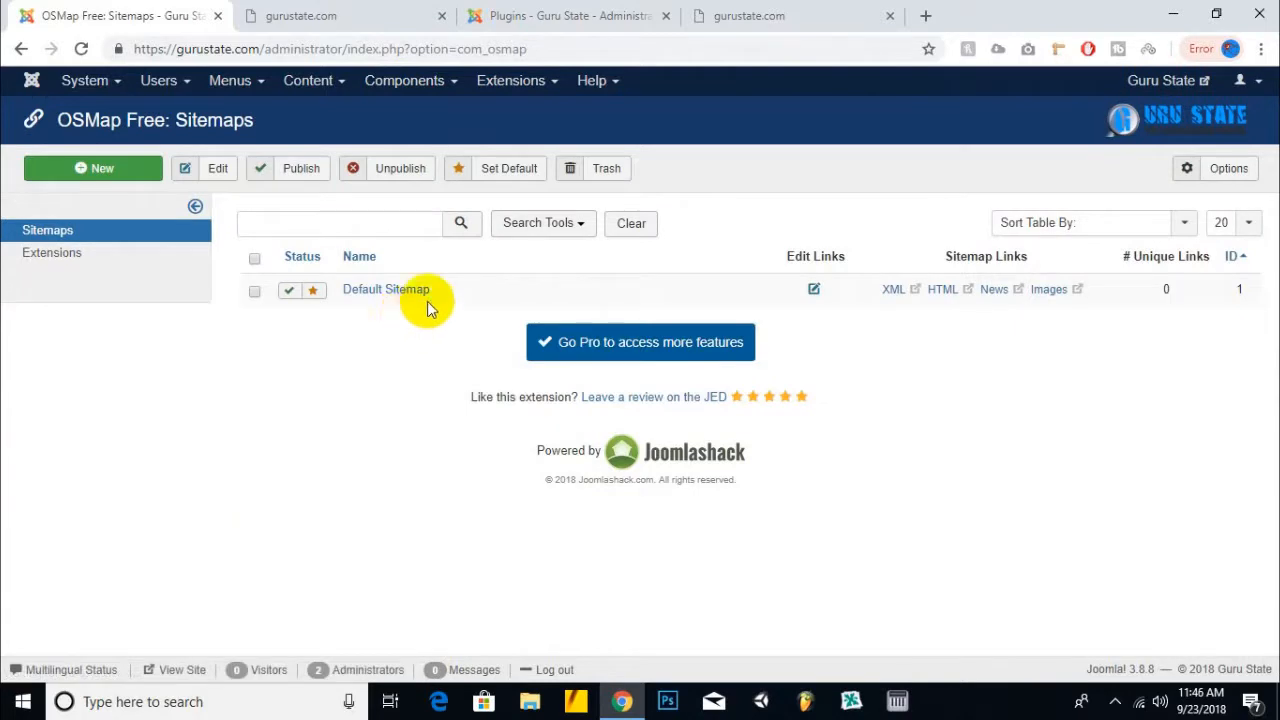
left_click(418, 293)
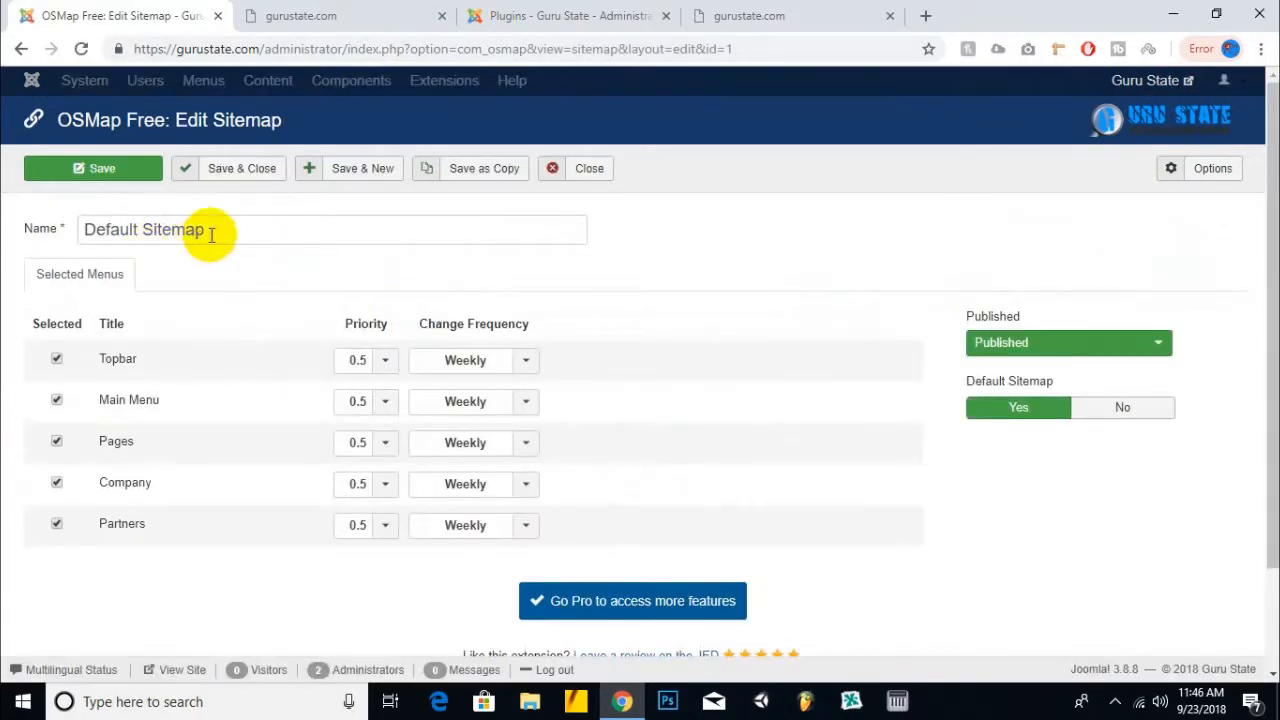
- Rename it Guru State Sitemap, set Topbar, Pages, Company priority 0.7, Main Menu 0.9, and save
left_click_drag(139, 229, 5, 233)
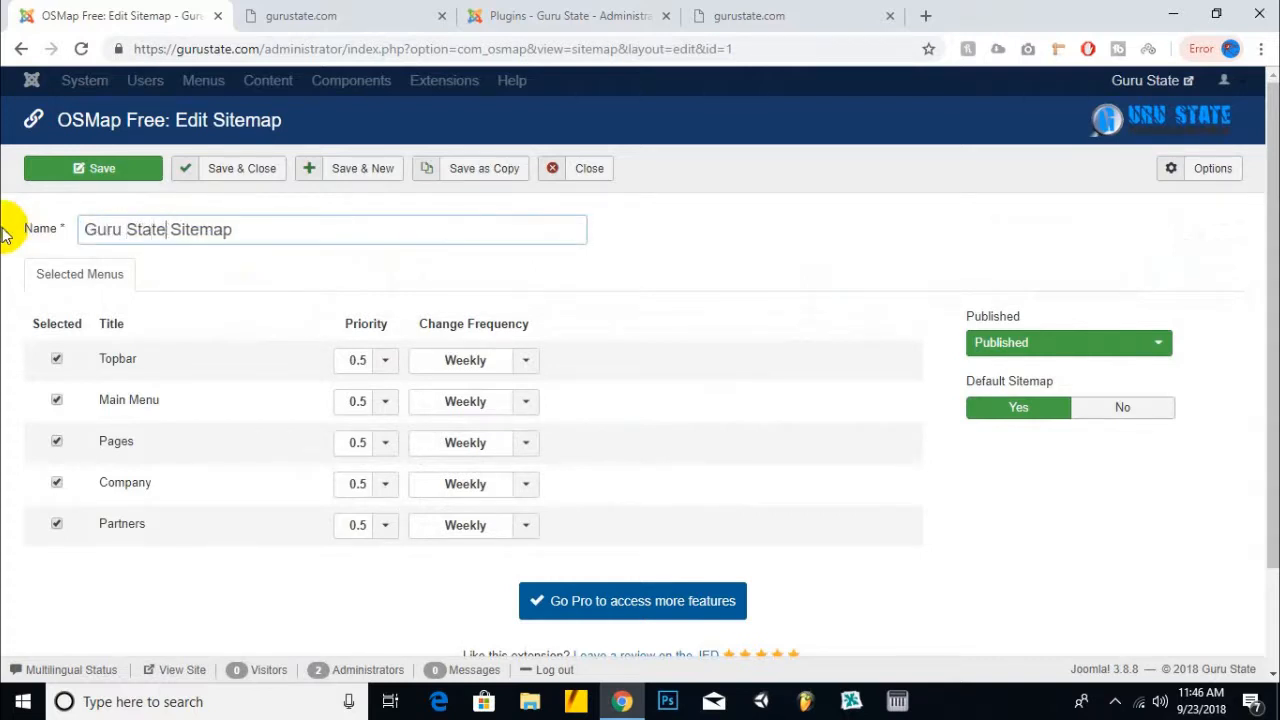
left_click(385, 360)
left_click(360, 525)
left_click(372, 404)
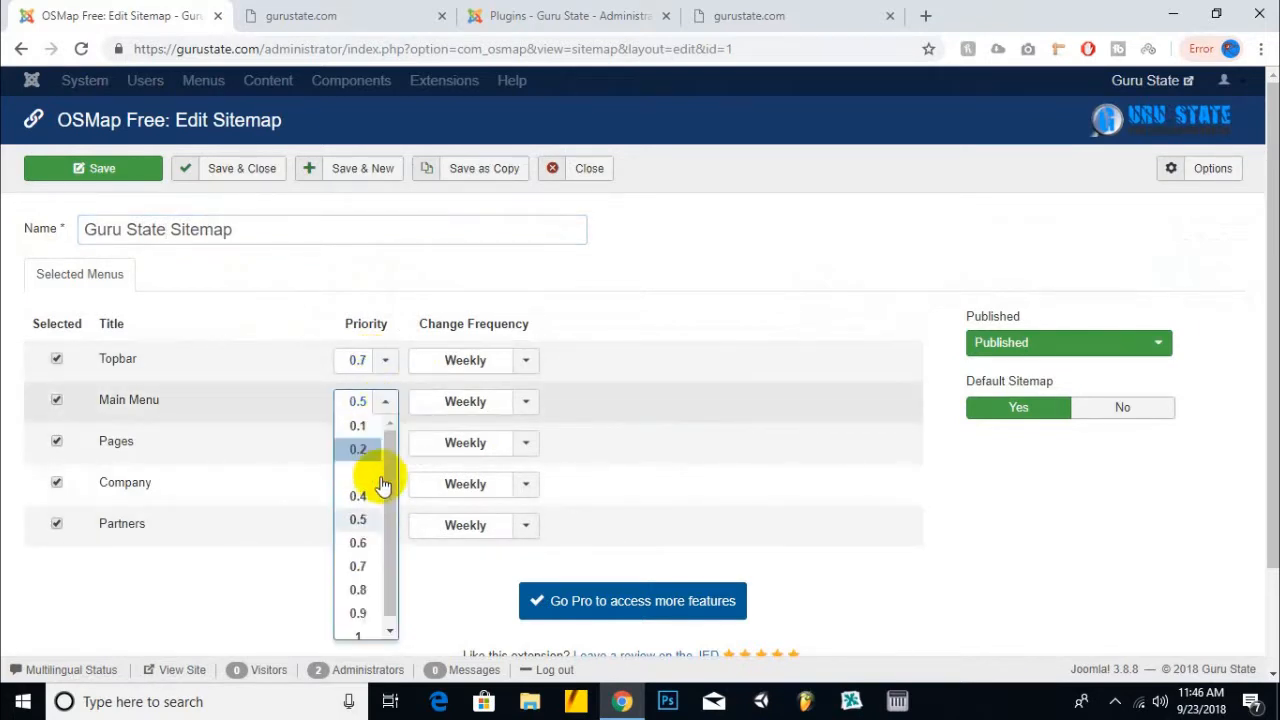
left_click(358, 613)
left_click(386, 445)
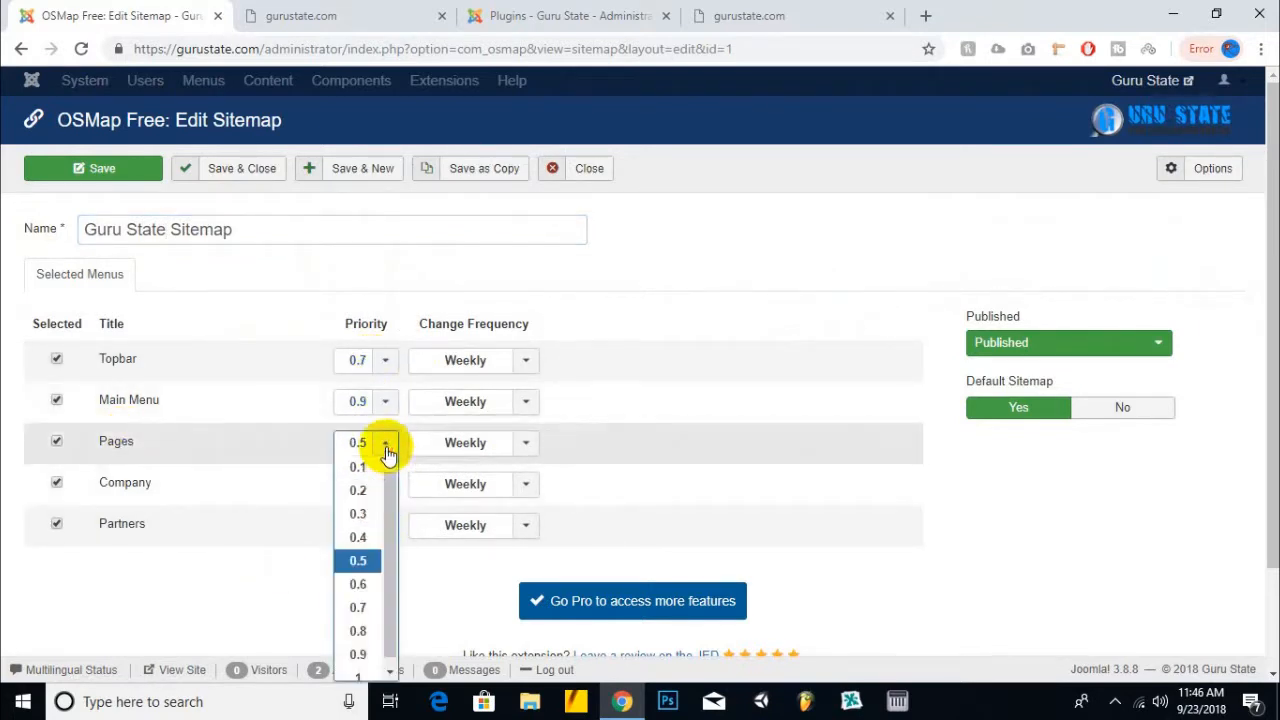
left_click(376, 610)
left_click(372, 488)
left_click(357, 648)
left_click(392, 530)
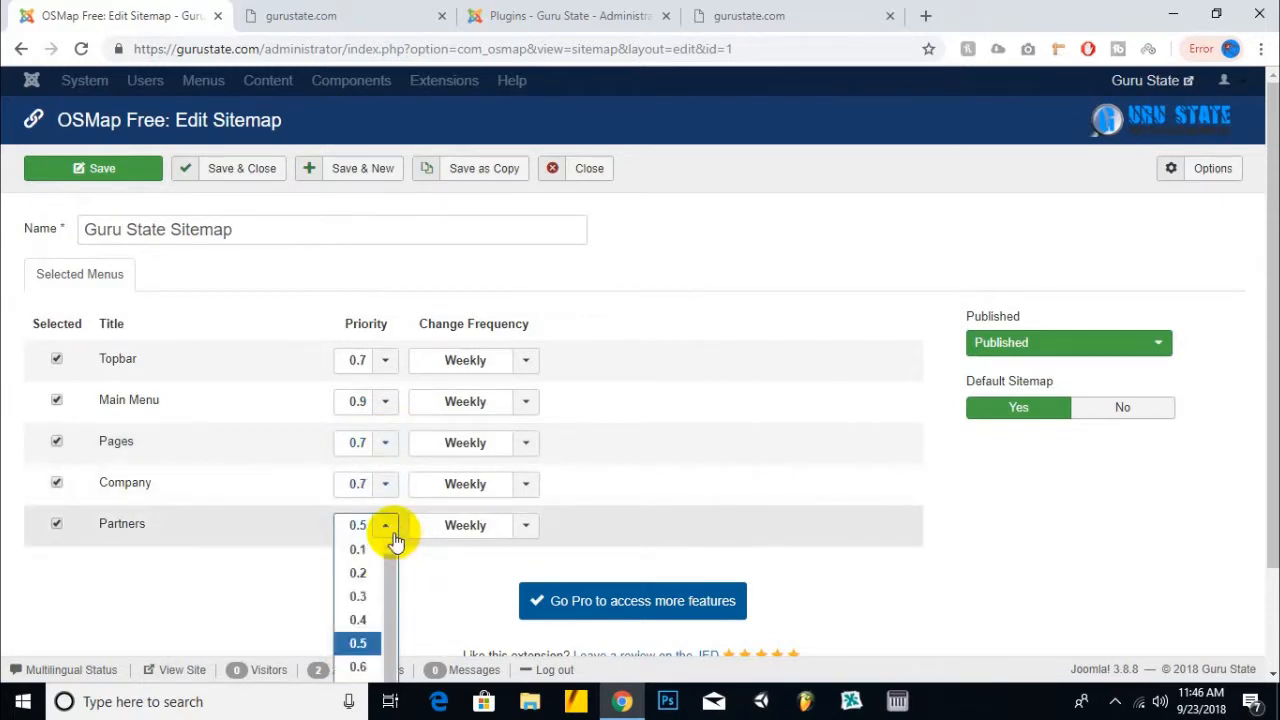
left_click(245, 171)
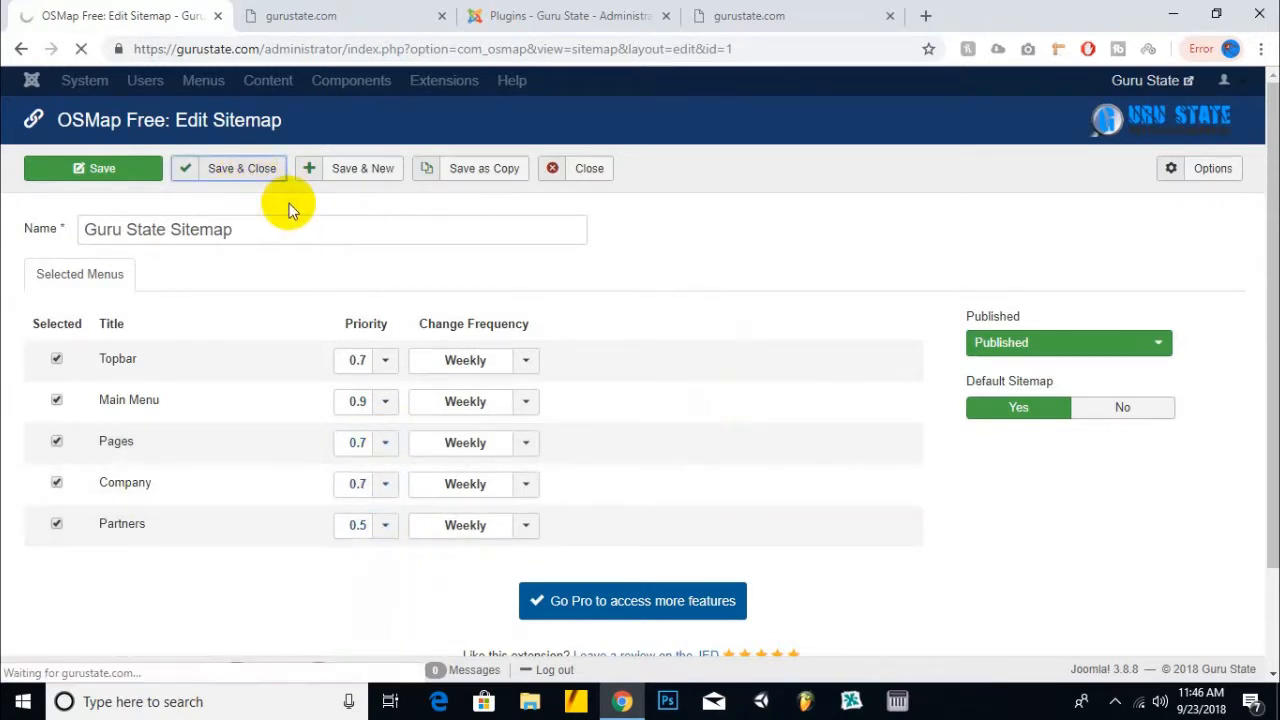
- Open the sitemap's XML version in a new tab
right_click(894, 362)
left_click(920, 377)
left_click(340, 30)
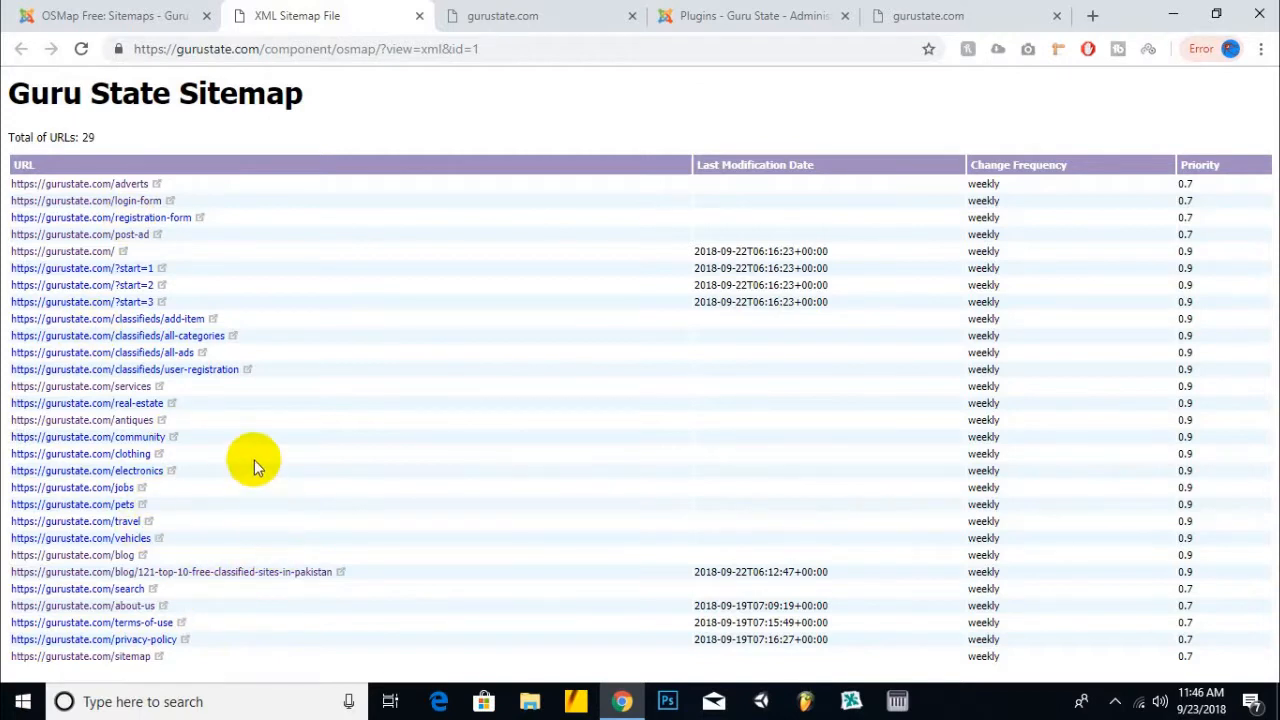
- Compare the OSMap sitemaps list with the XML sitemap tab and select its URL path
left_click(143, 10)
left_click(257, 15)
left_click(163, 14)
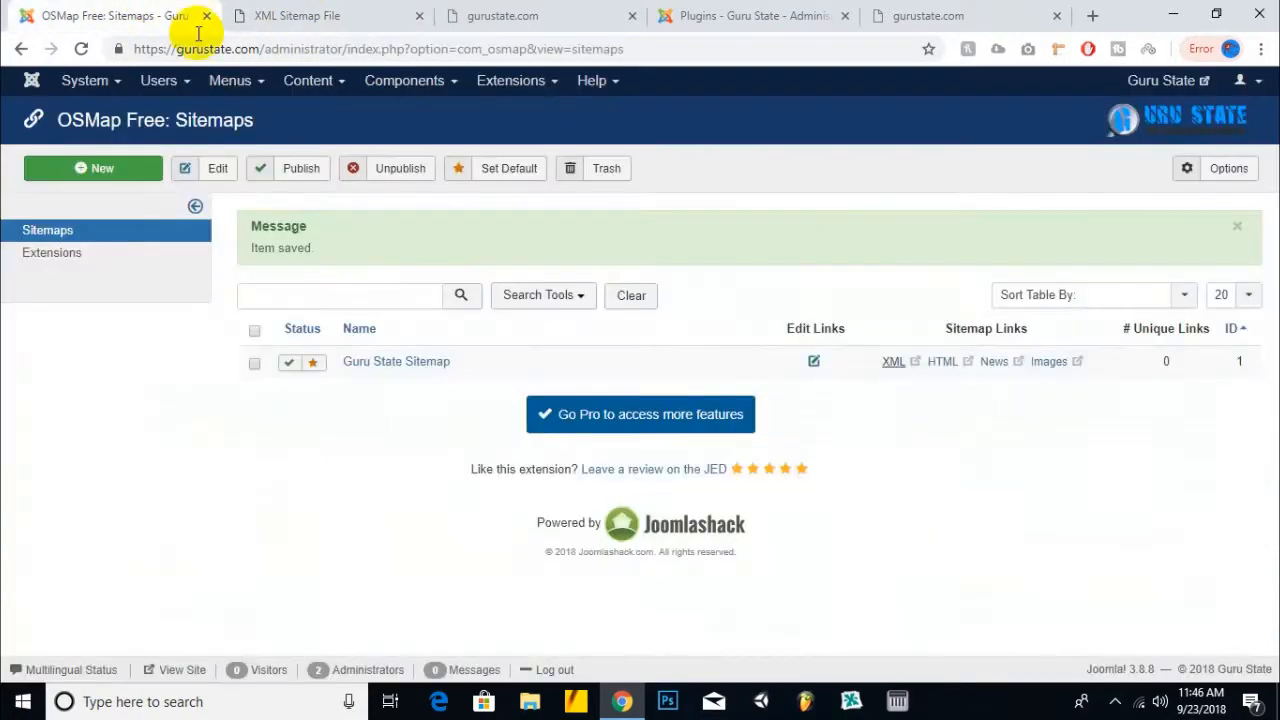
left_click(371, 12)
left_click_drag(514, 49, 265, 52)
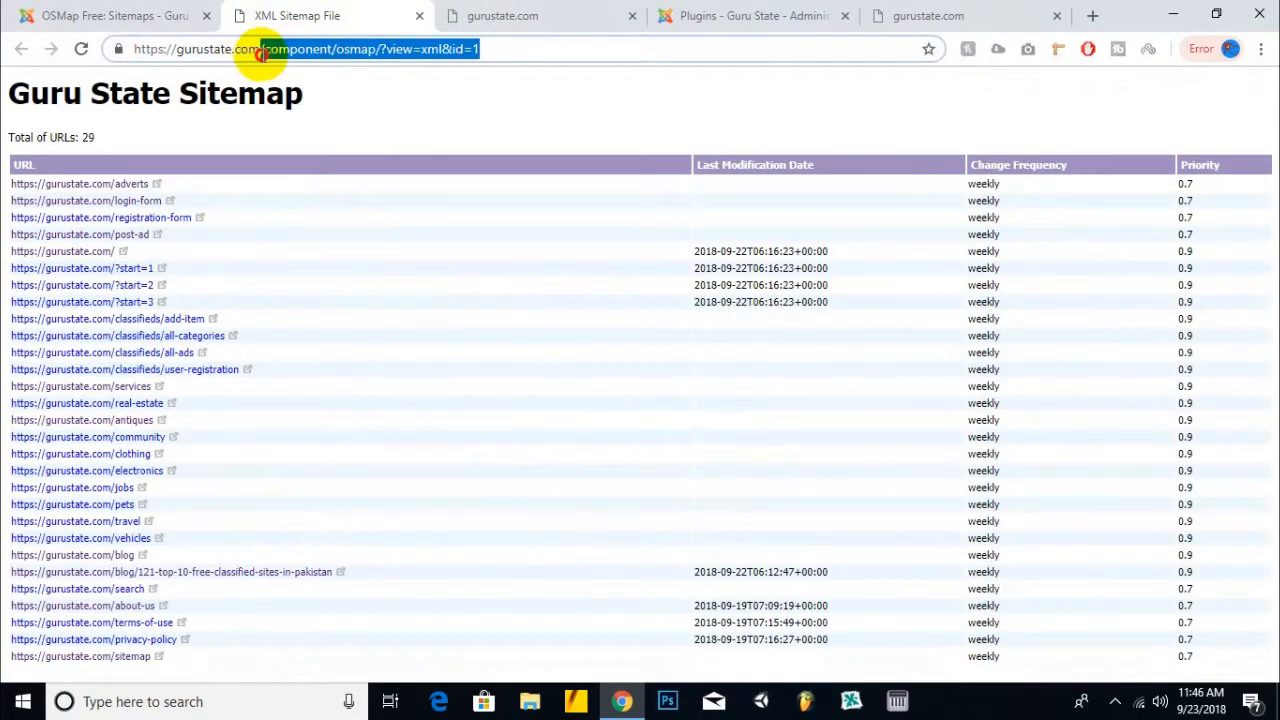
- Point the failing /sitemap tab to Gmail and close the extra gurustate.com and admin tabs
left_click(1008, 18)
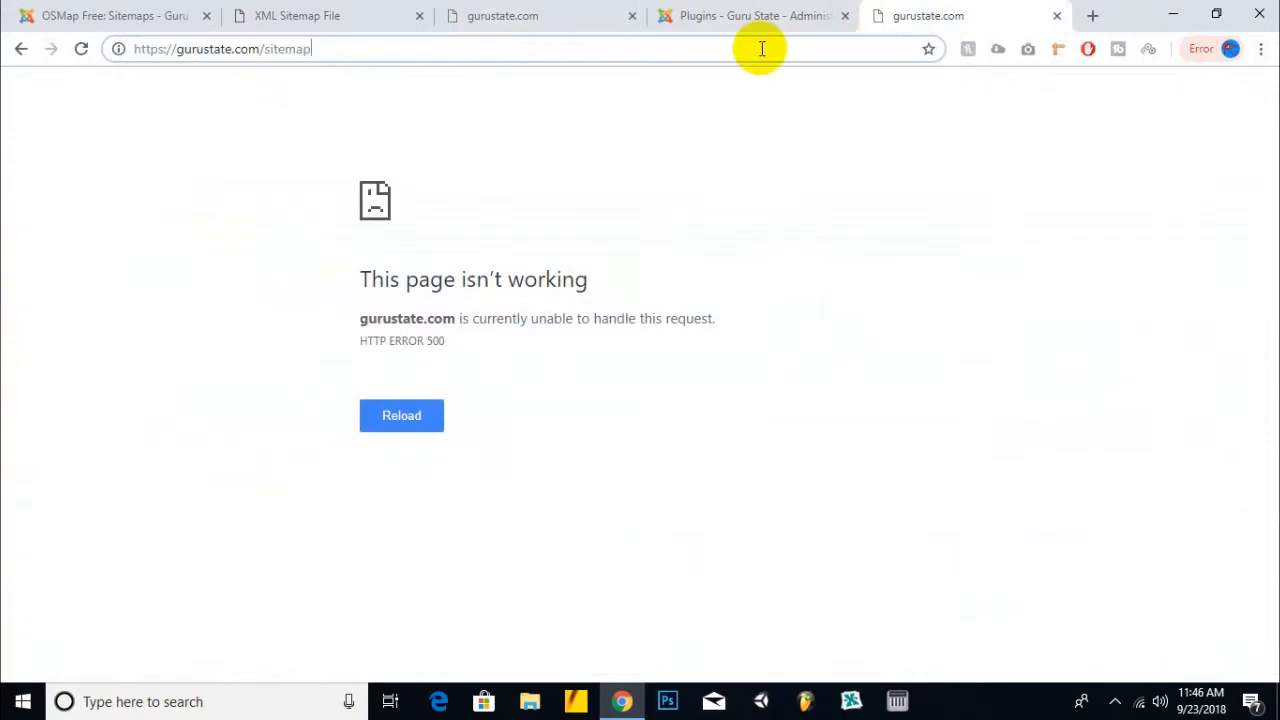
left_click_drag(763, 46, 5, 40)
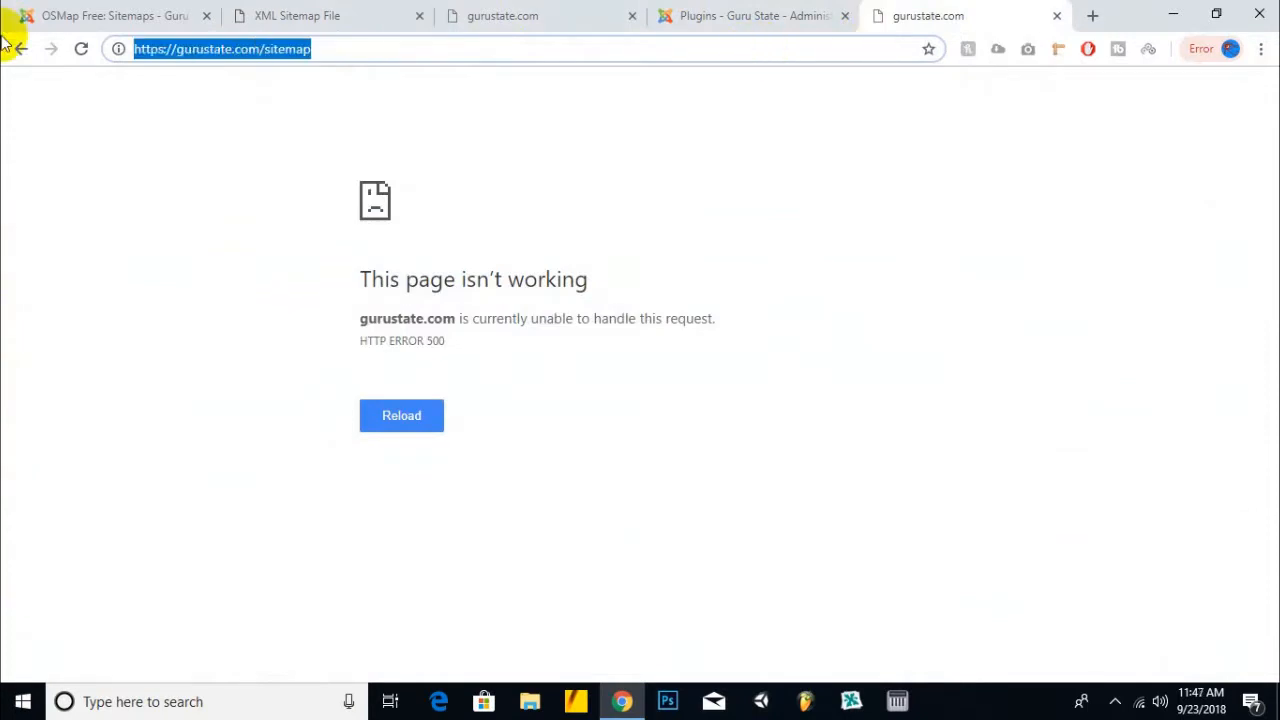
type("gma")
key("Return")
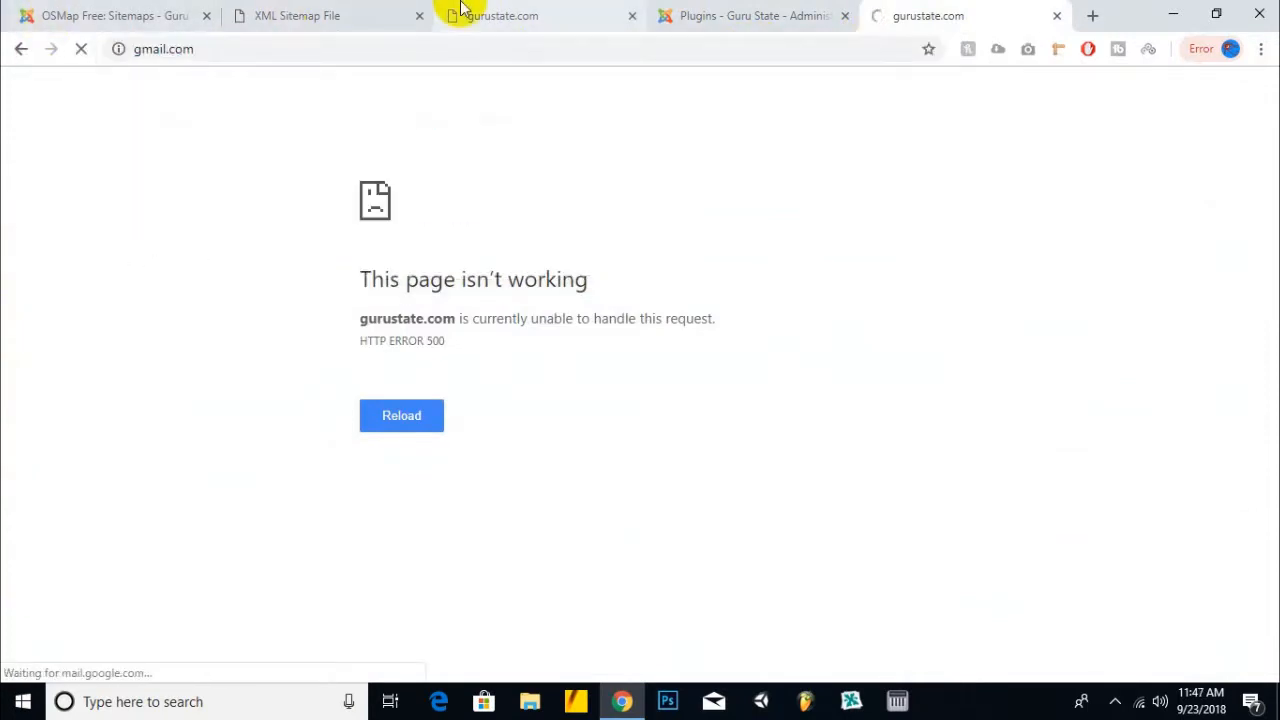
left_click(470, 14)
left_click(632, 15)
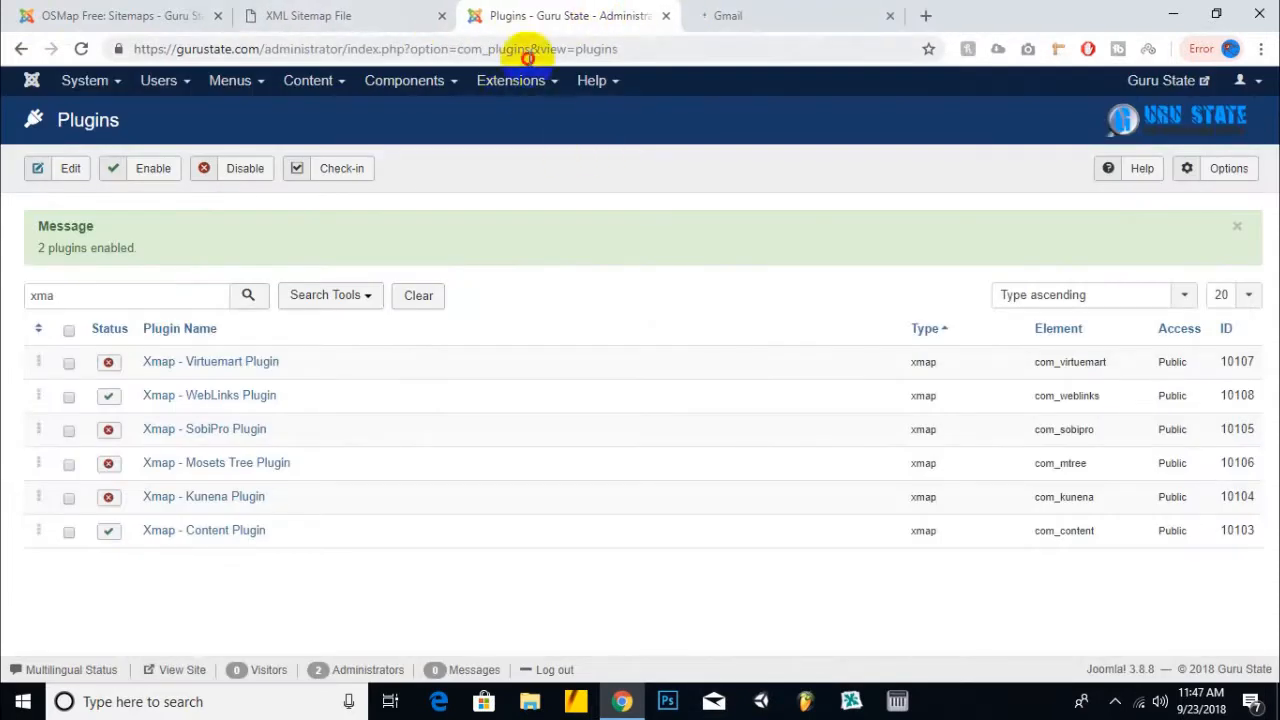
- Filter the installed extensions for Xmap and uninstall every listed Xmap extension
left_click(657, 153)
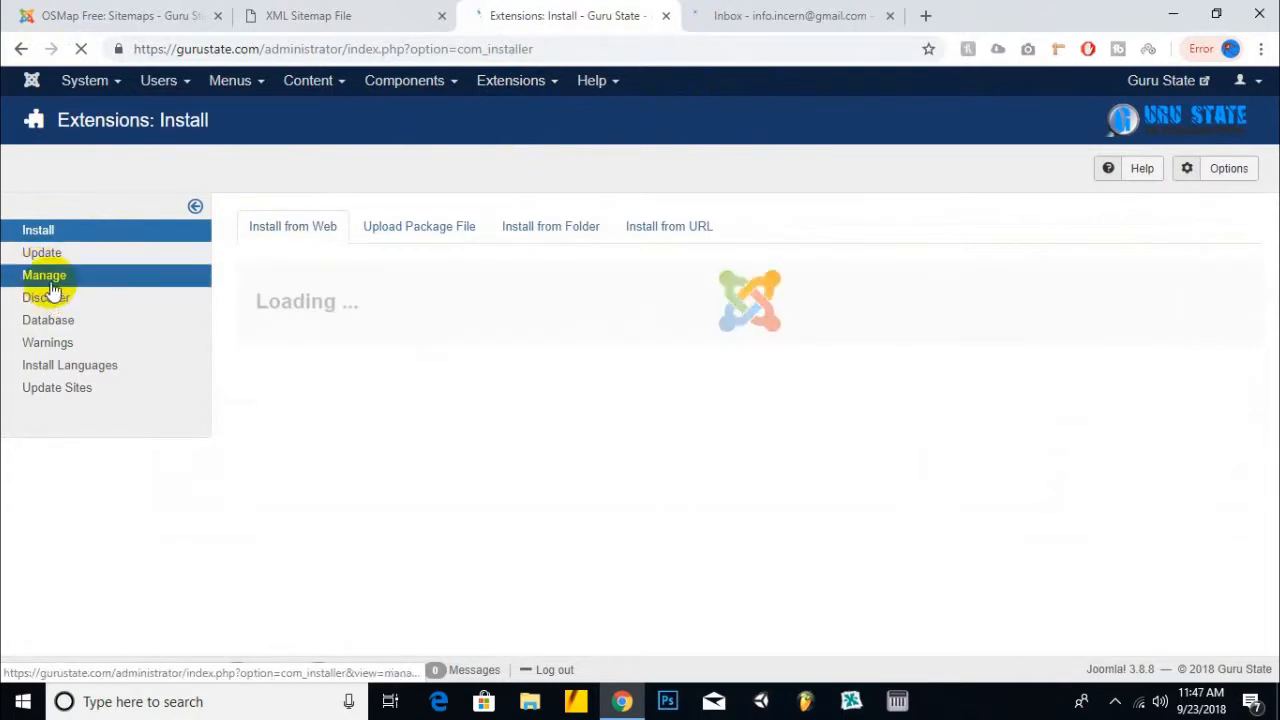
left_click(46, 303)
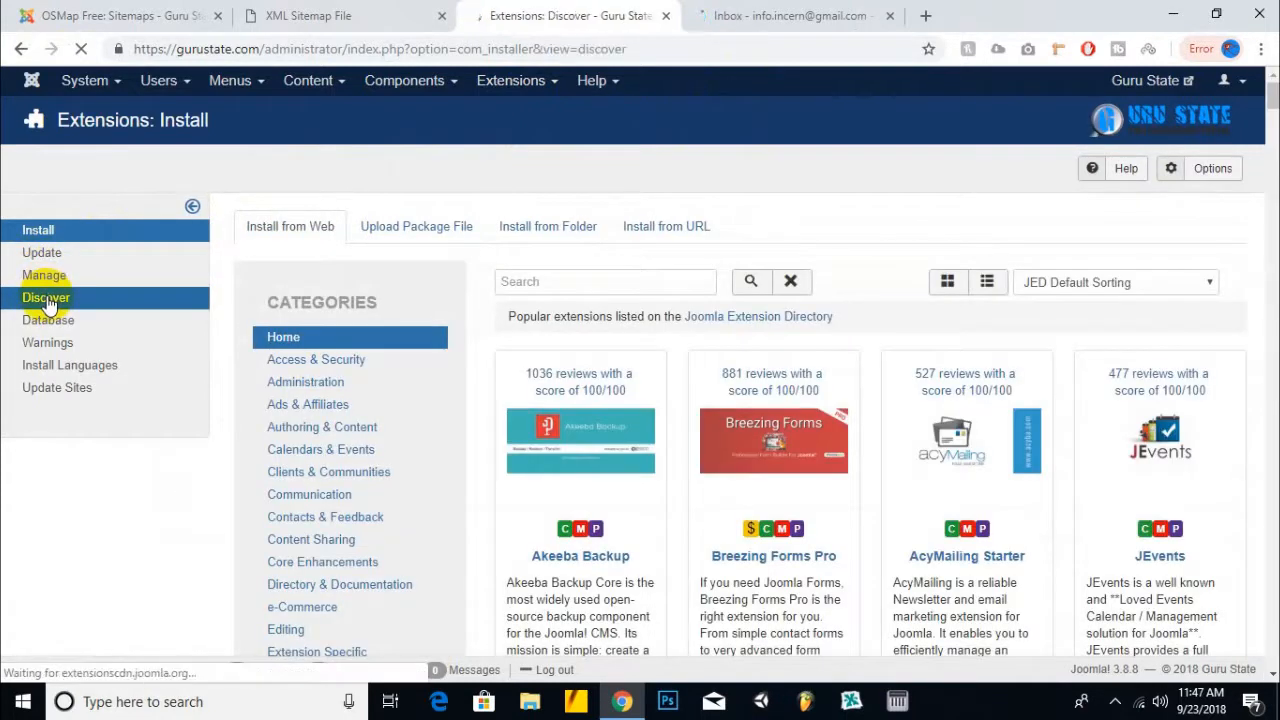
left_click(48, 286)
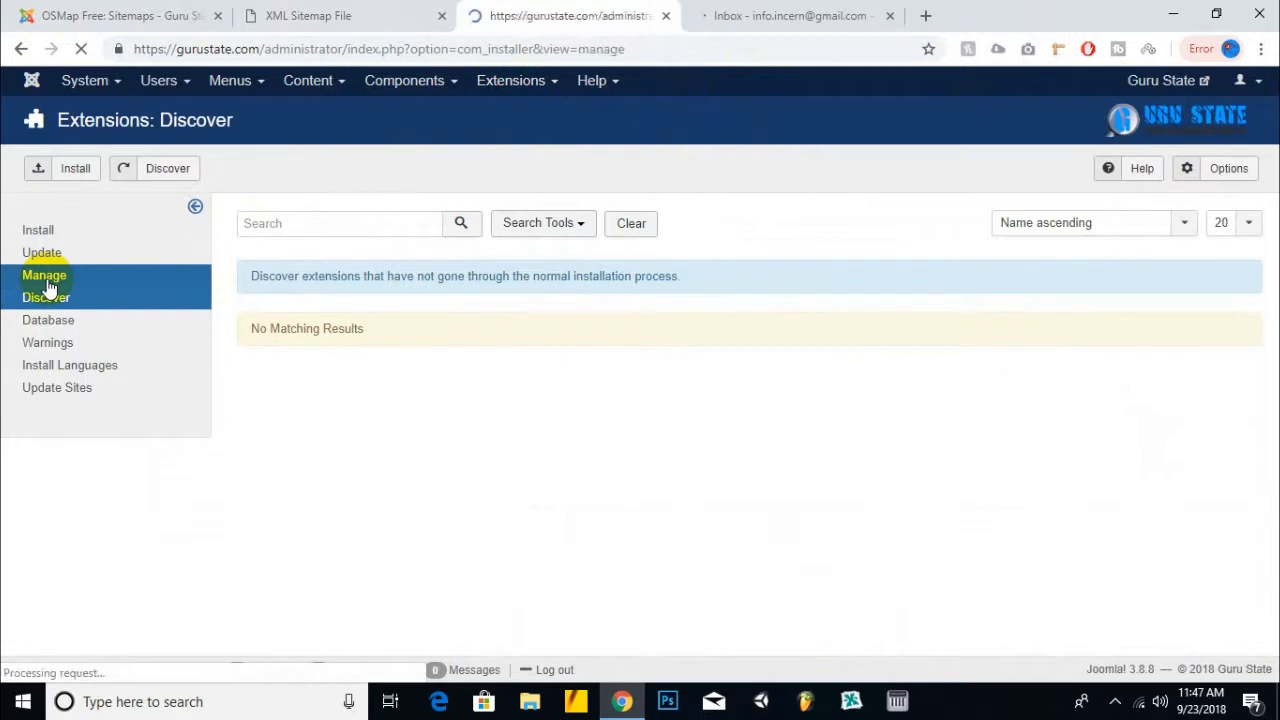
left_click(296, 226)
type("xma")
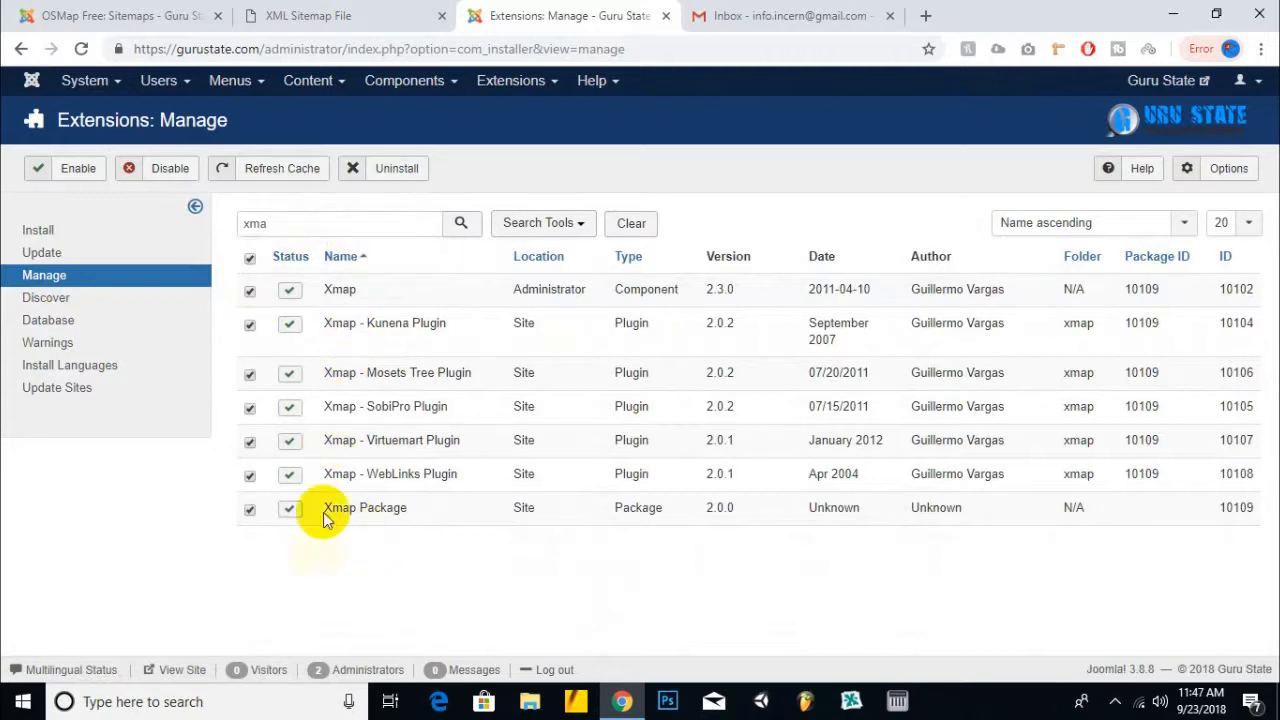
left_click(383, 167)
left_click(725, 172)
- Switch to the other Google account's Gmail inbox and back
left_click(770, 16)
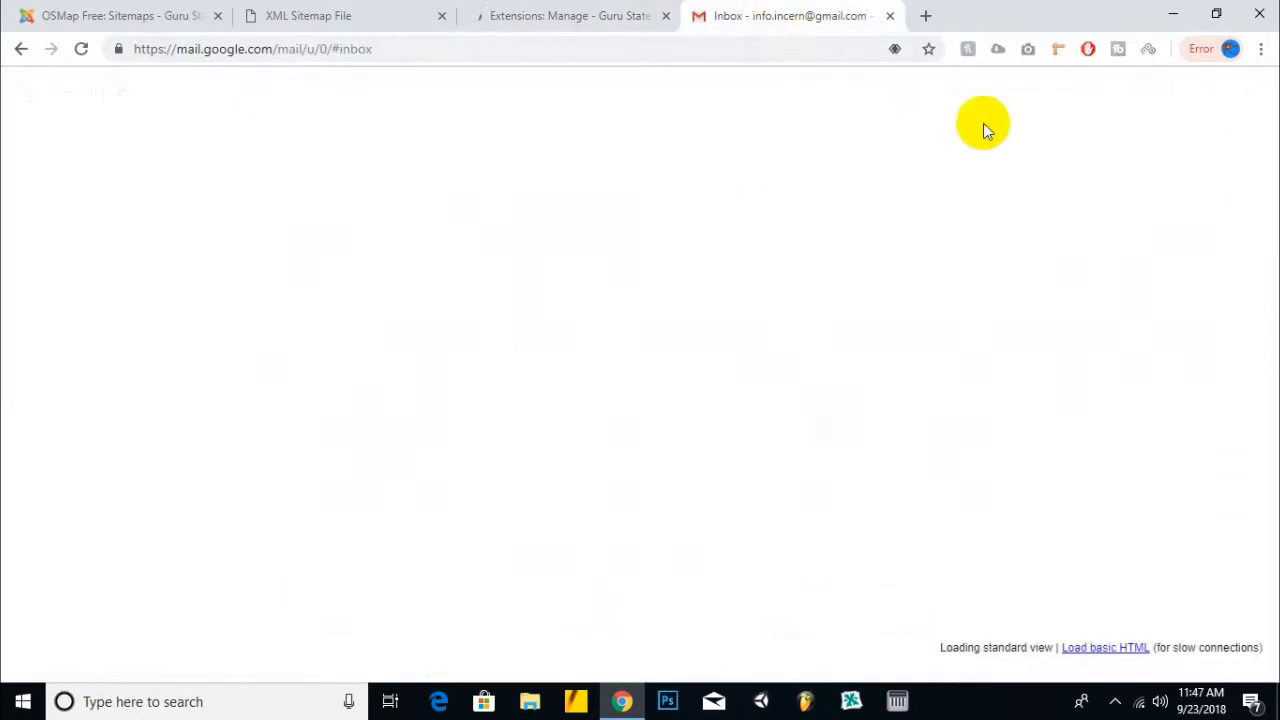
left_click(1246, 96)
left_click(1087, 282)
left_click(700, 12)
left_click(986, 12)
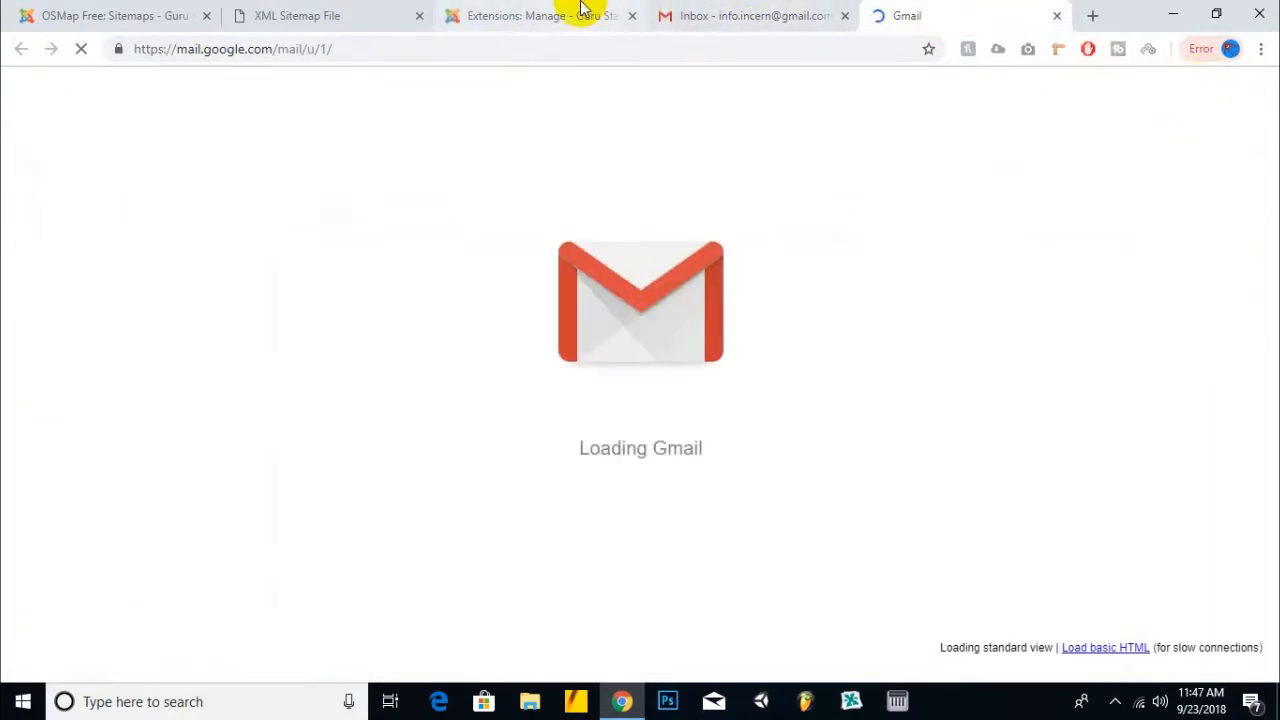
- Confirm the Xmap removal results and open the OSMap Free component
left_click(568, 14)
left_click(404, 80)
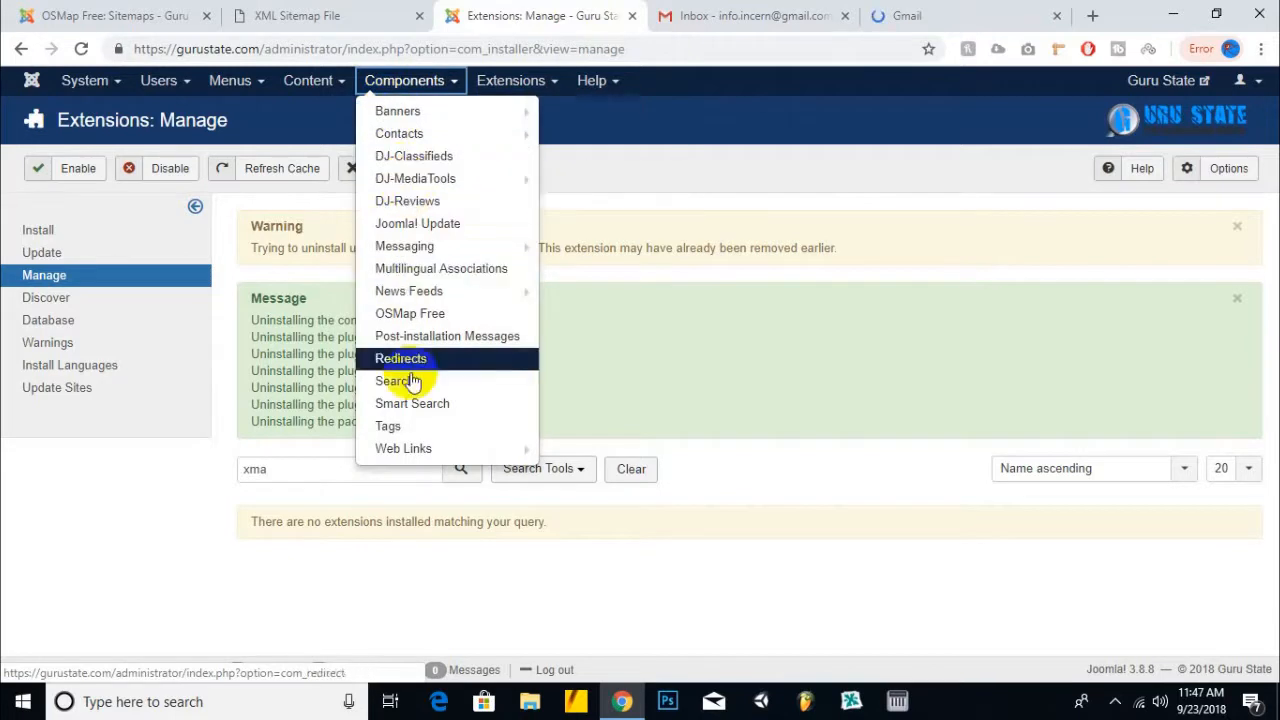
left_click(410, 313)
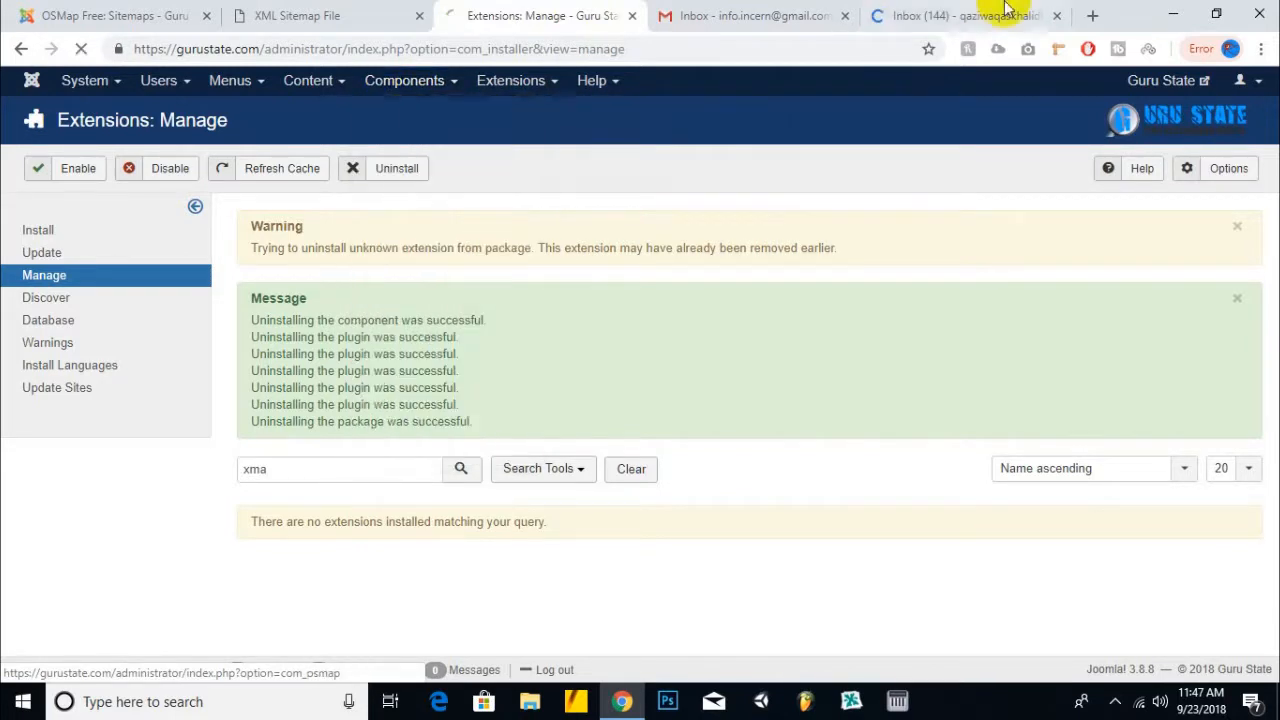
left_click(965, 15)
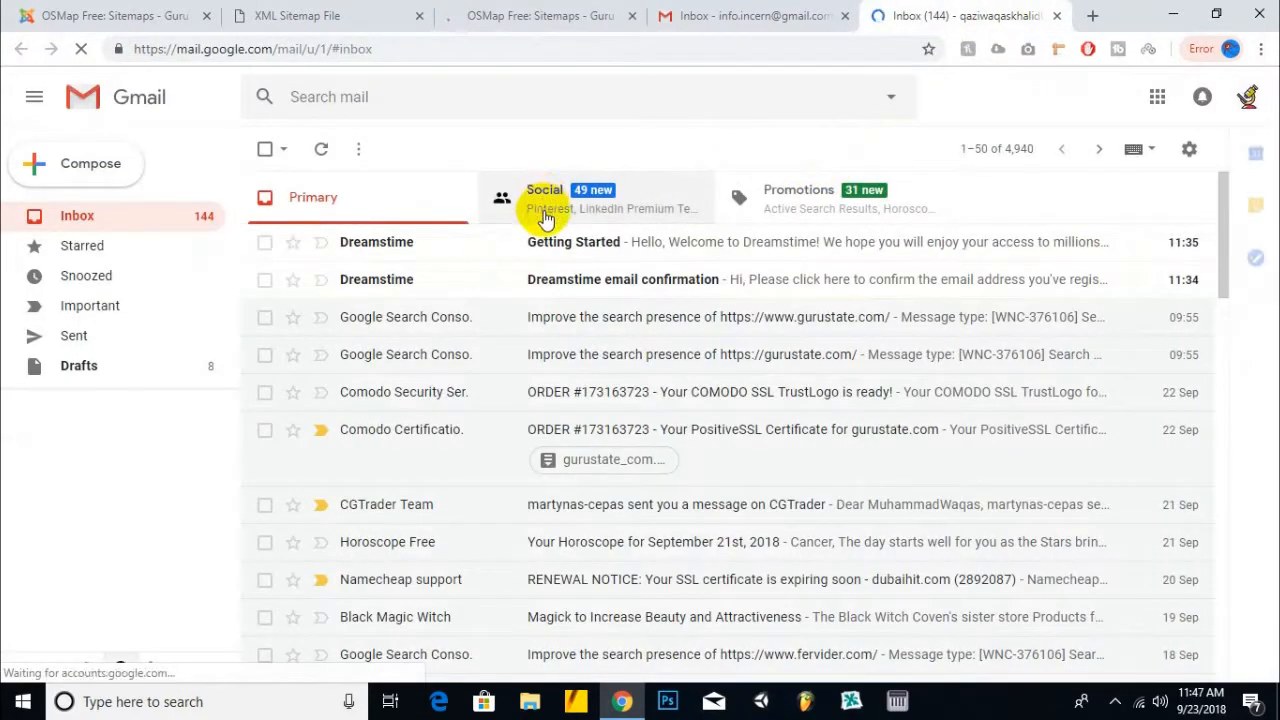
- Launch Search Console in a new tab from Gmail's Google apps grid
left_click(1157, 97)
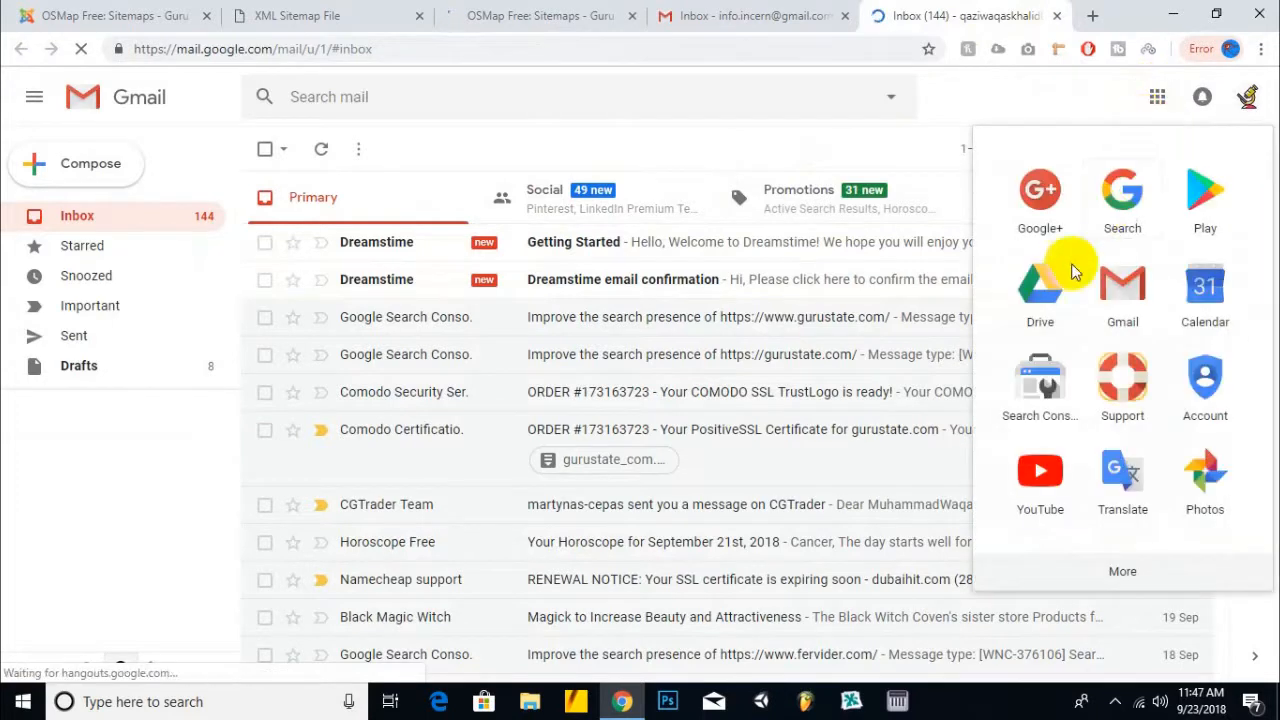
left_click(1026, 380)
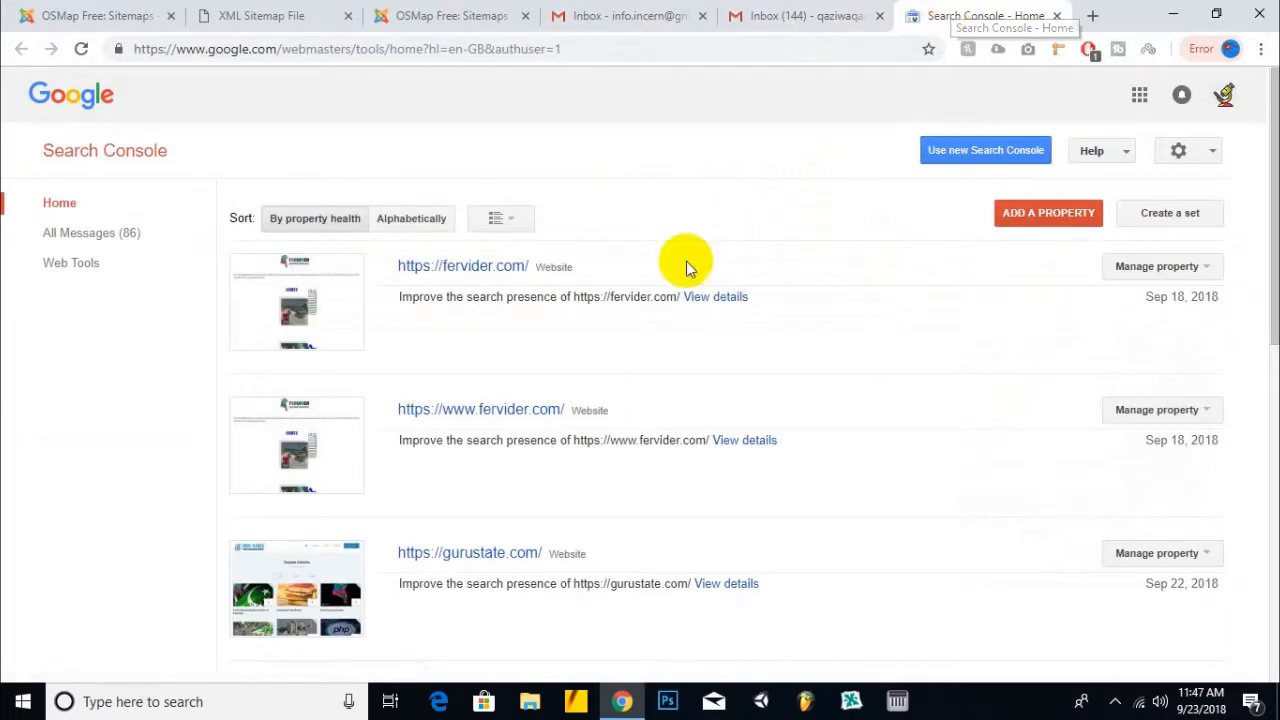
- Open the gurustate.com property in a new tab and go to its new Overview report
scroll(667, 287, "down", 3)
right_click(451, 278)
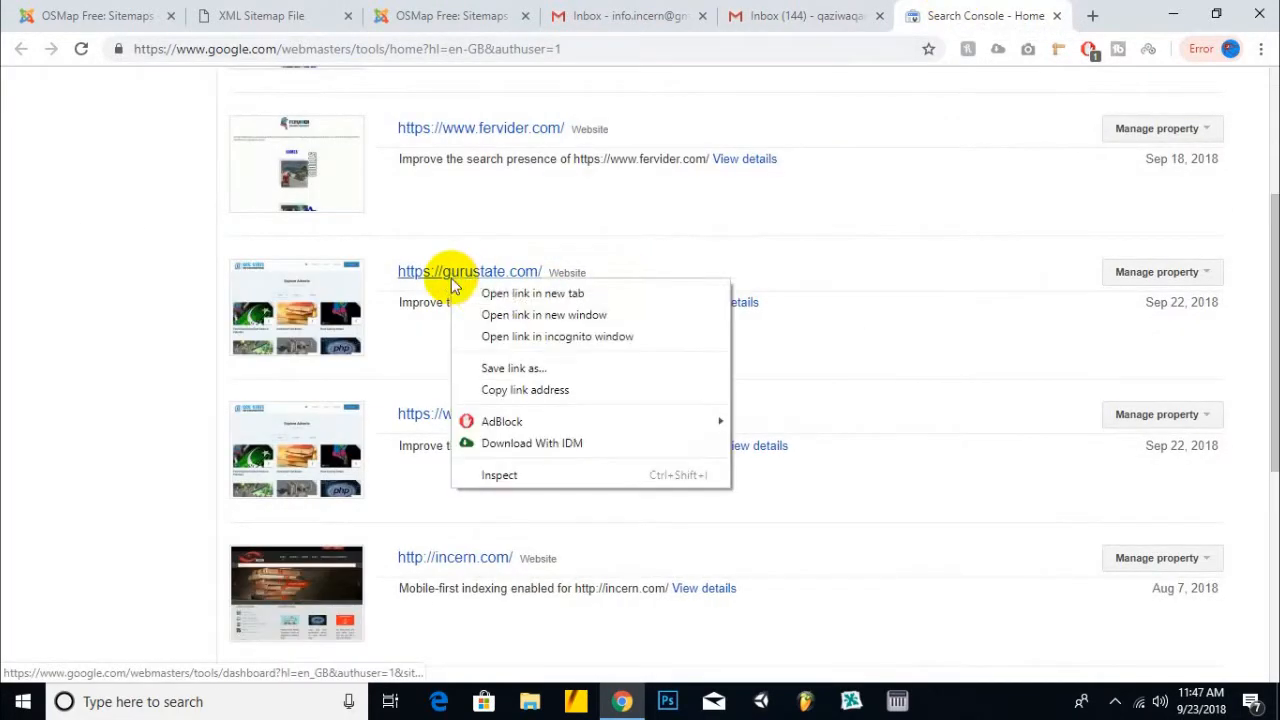
left_click(525, 291)
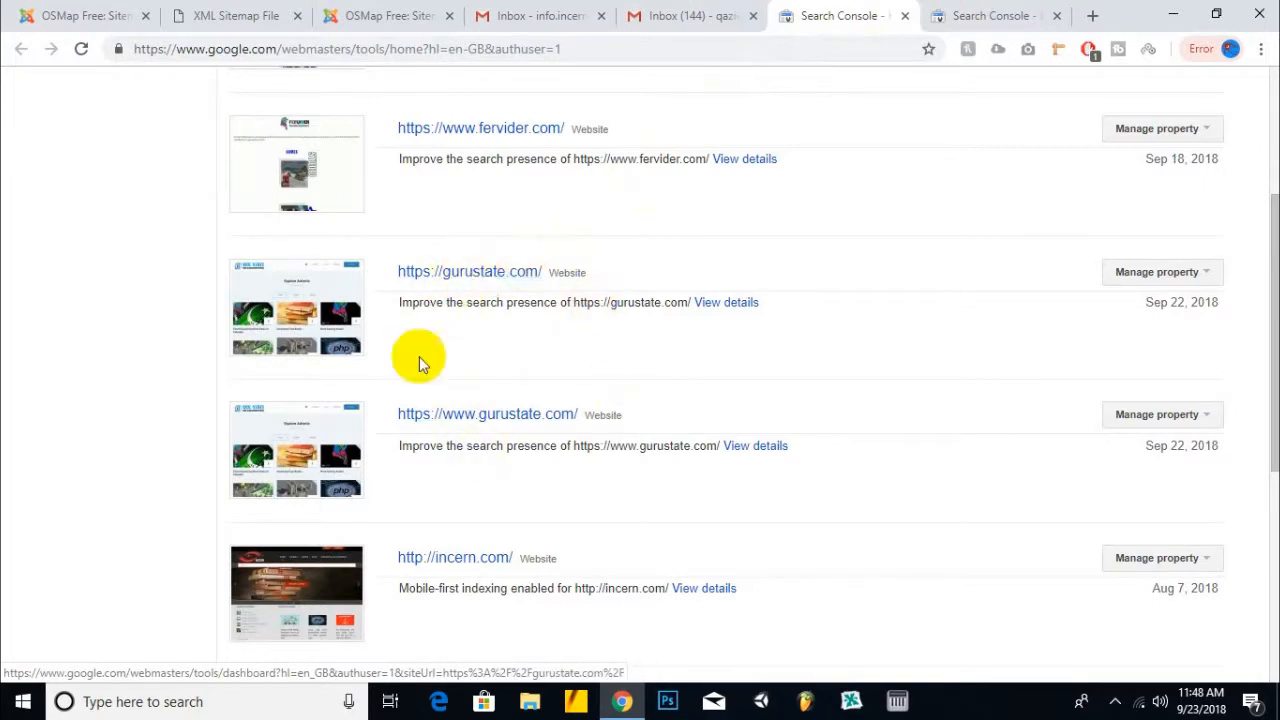
left_click(935, 15)
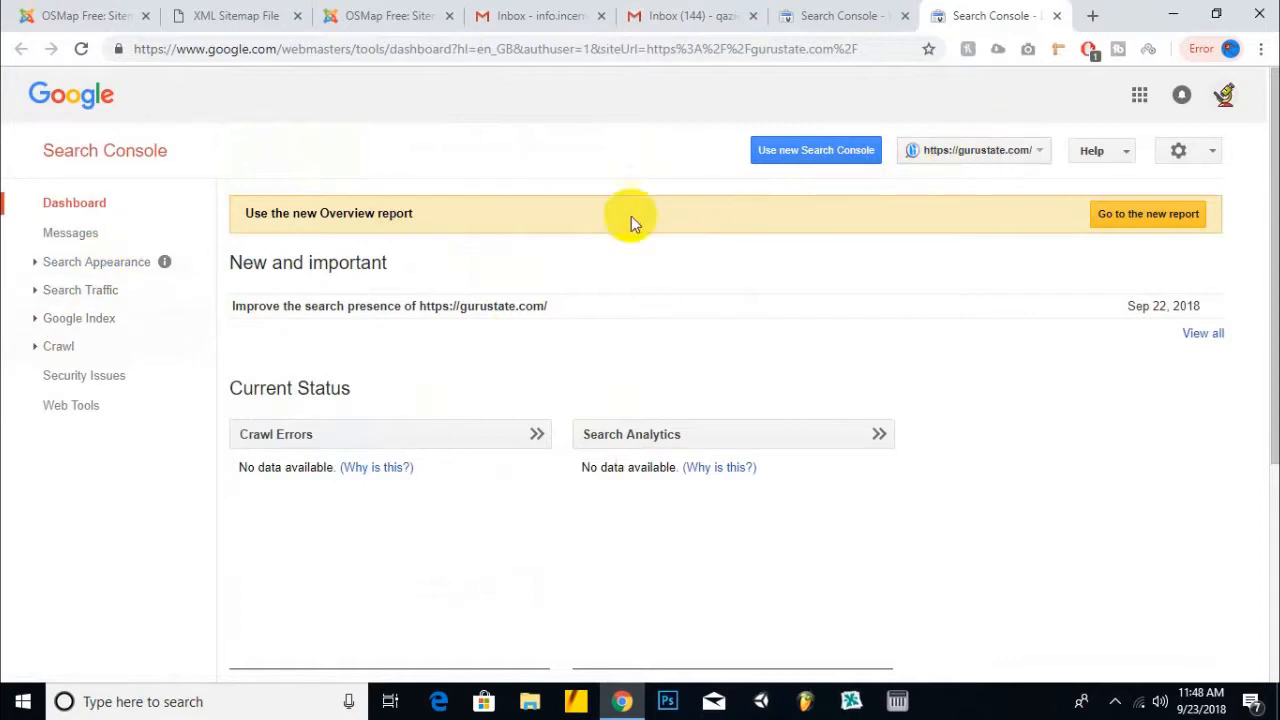
left_click(1152, 215)
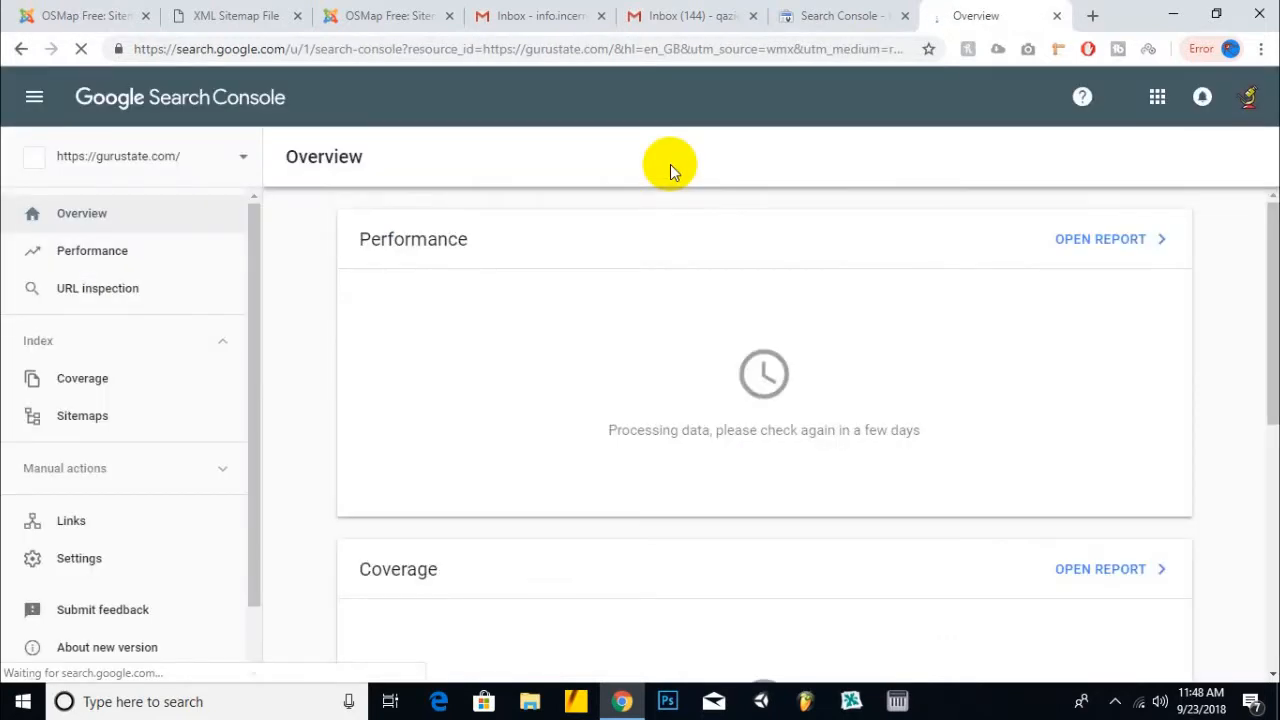
- Review the property's ownership settings, then open the Coverage report and dismiss its tip
scroll(123, 420, "down", 2)
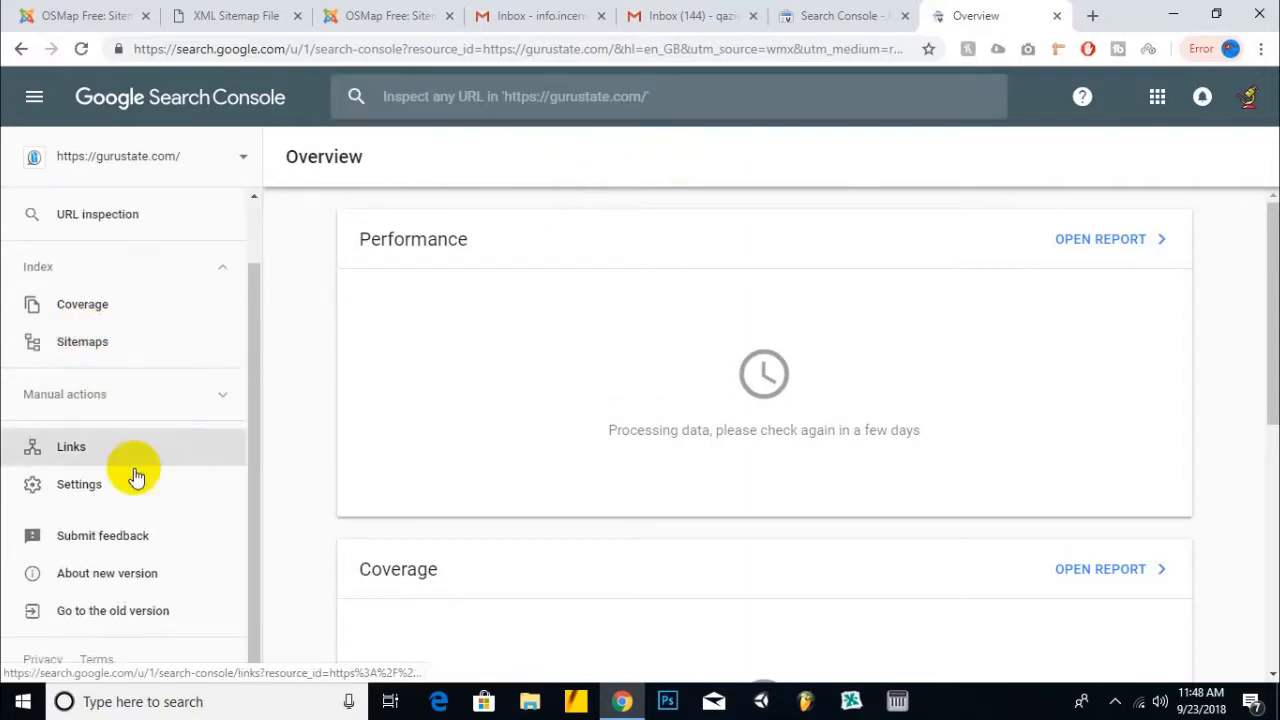
left_click(78, 488)
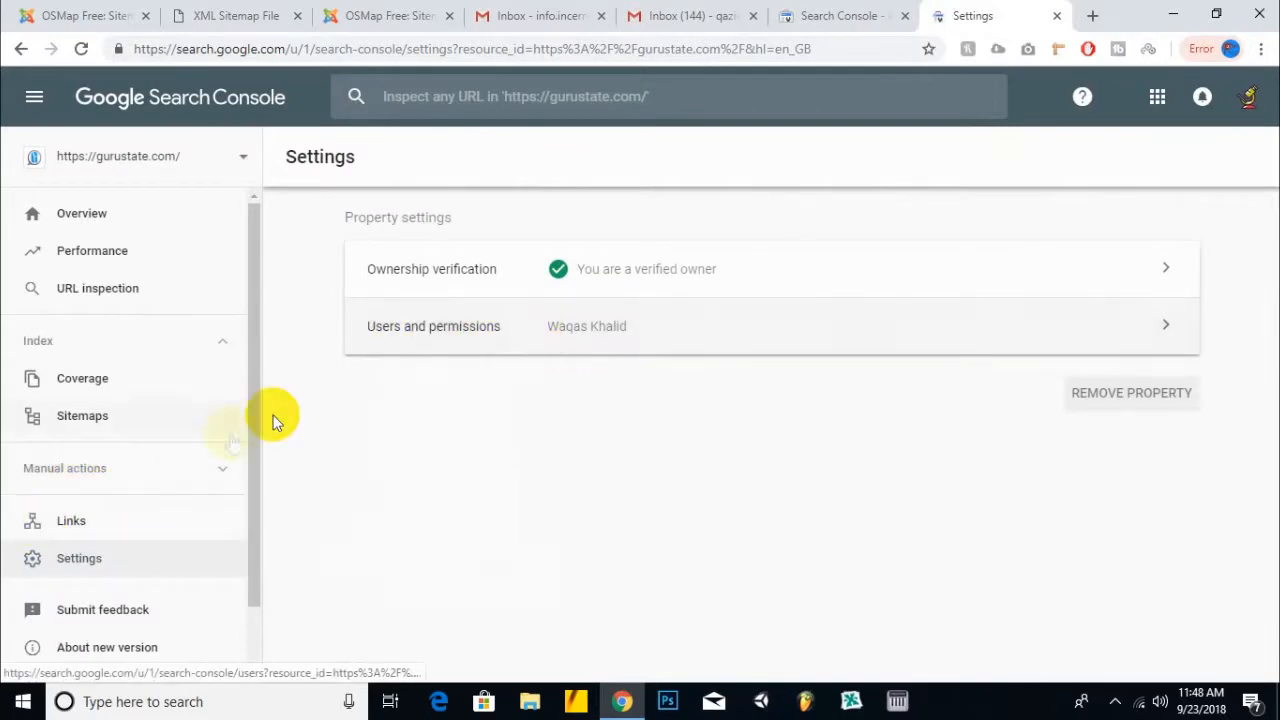
scroll(114, 323, "down", 1)
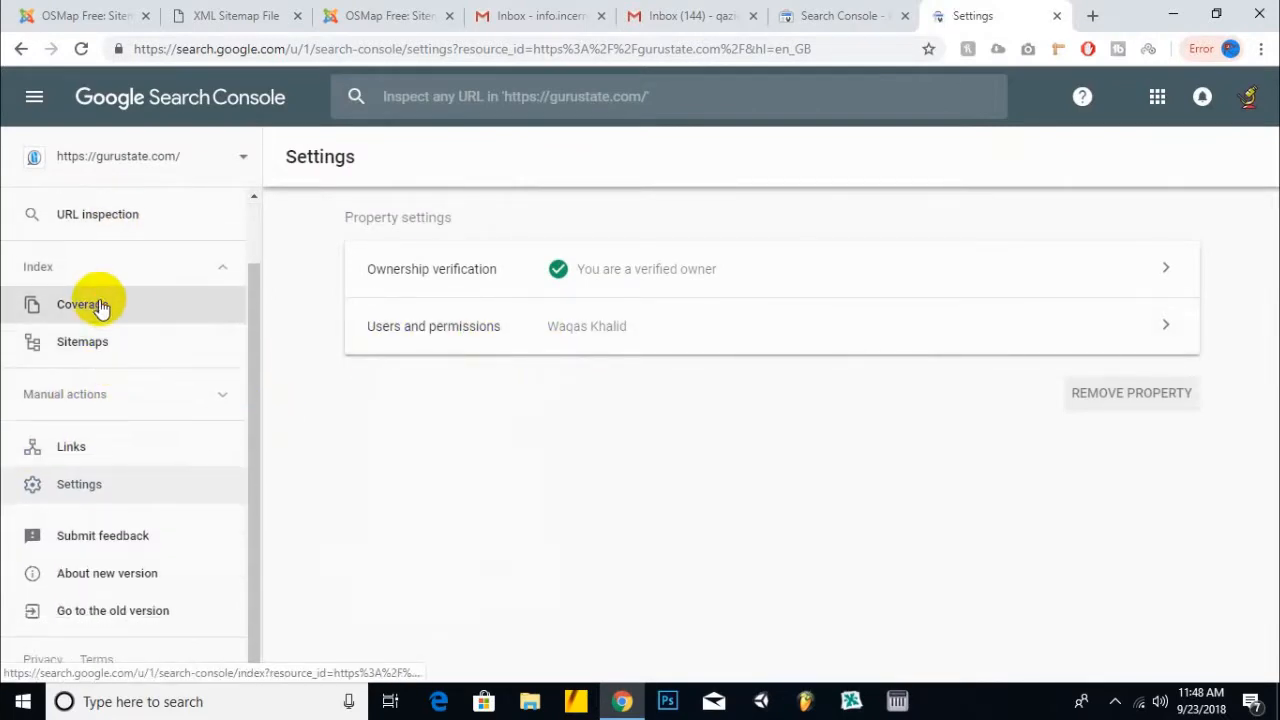
left_click(106, 306)
scroll(370, 328, "down", 5)
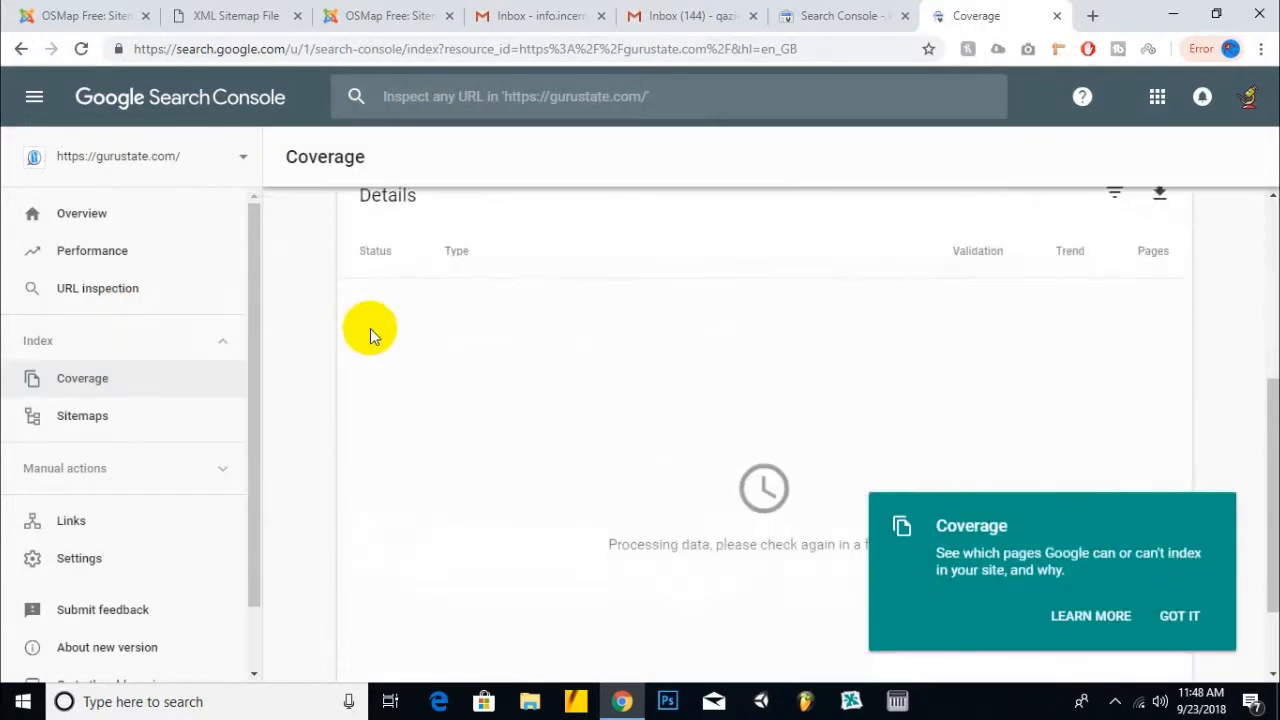
left_click(1192, 620)
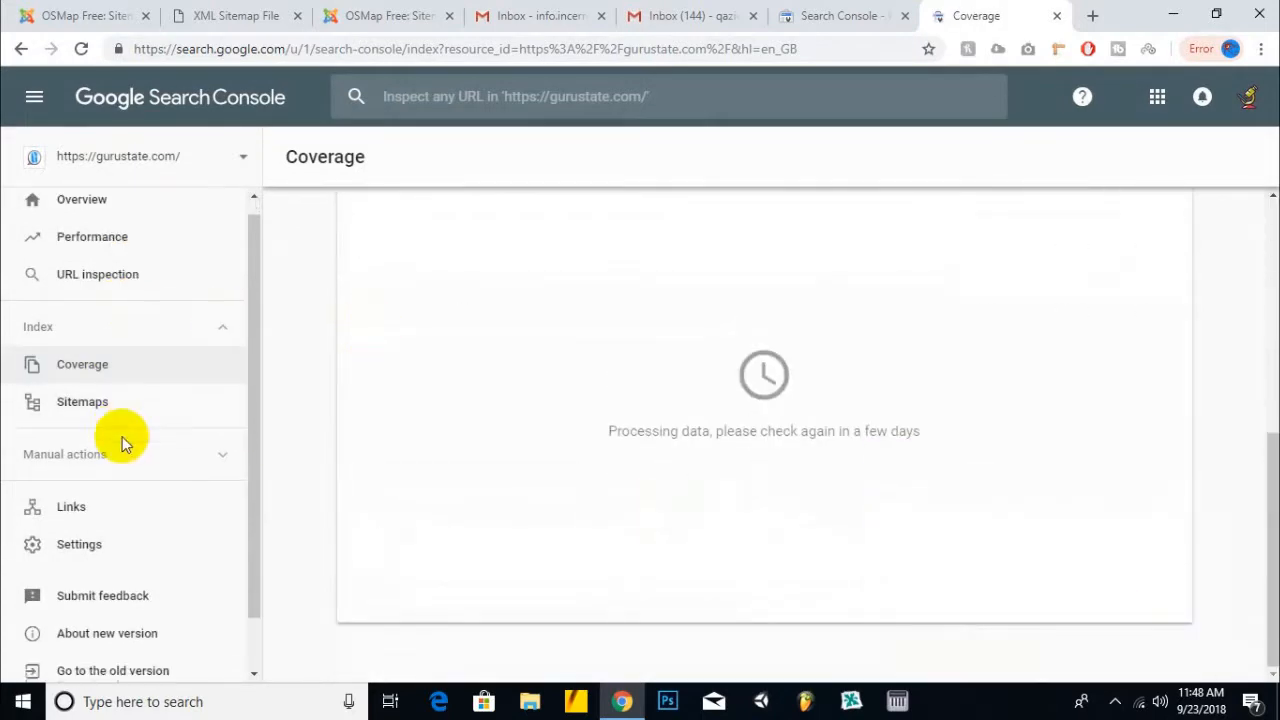
scroll(123, 437, "down", 2)
- Check the property list again, then select the Coverage report's page address
left_click(840, 16)
scroll(734, 134, "up", 3)
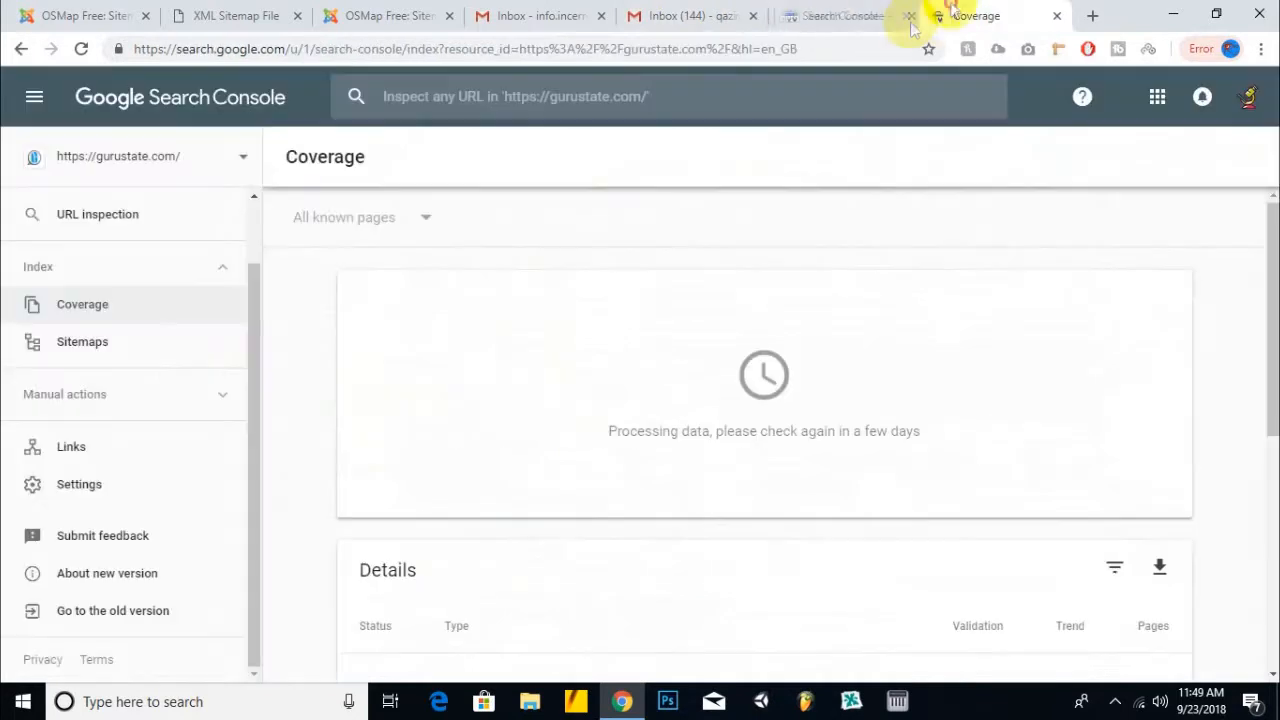
left_click(940, 15)
scroll(72, 228, "up", 2)
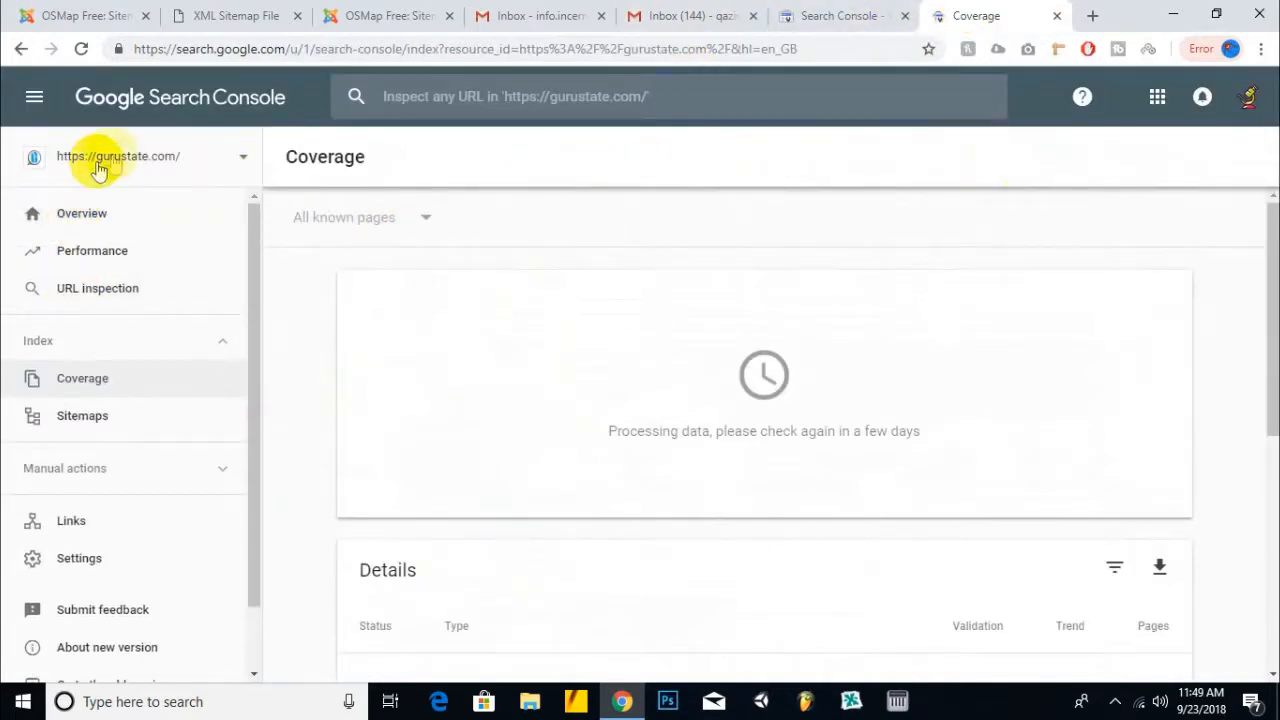
left_click(902, 50)
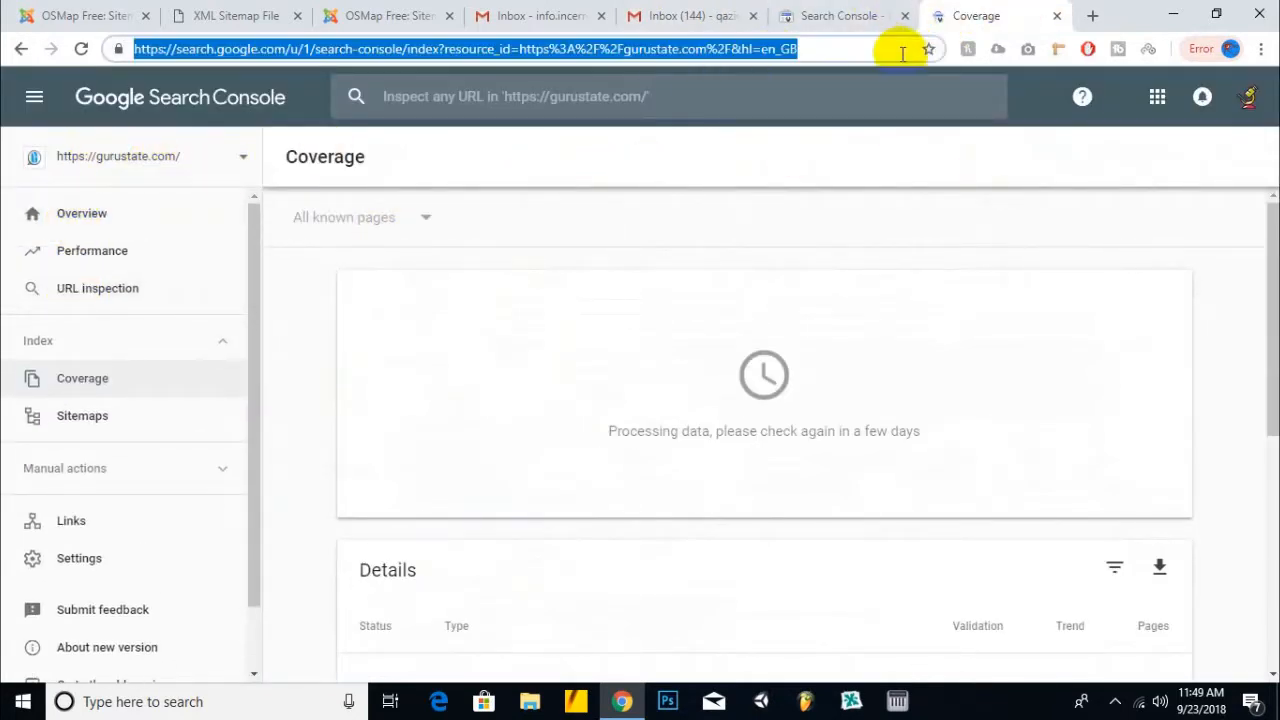
- Search Google in a new tab for 'htaccess redirect non www to www'
left_click(1097, 16)
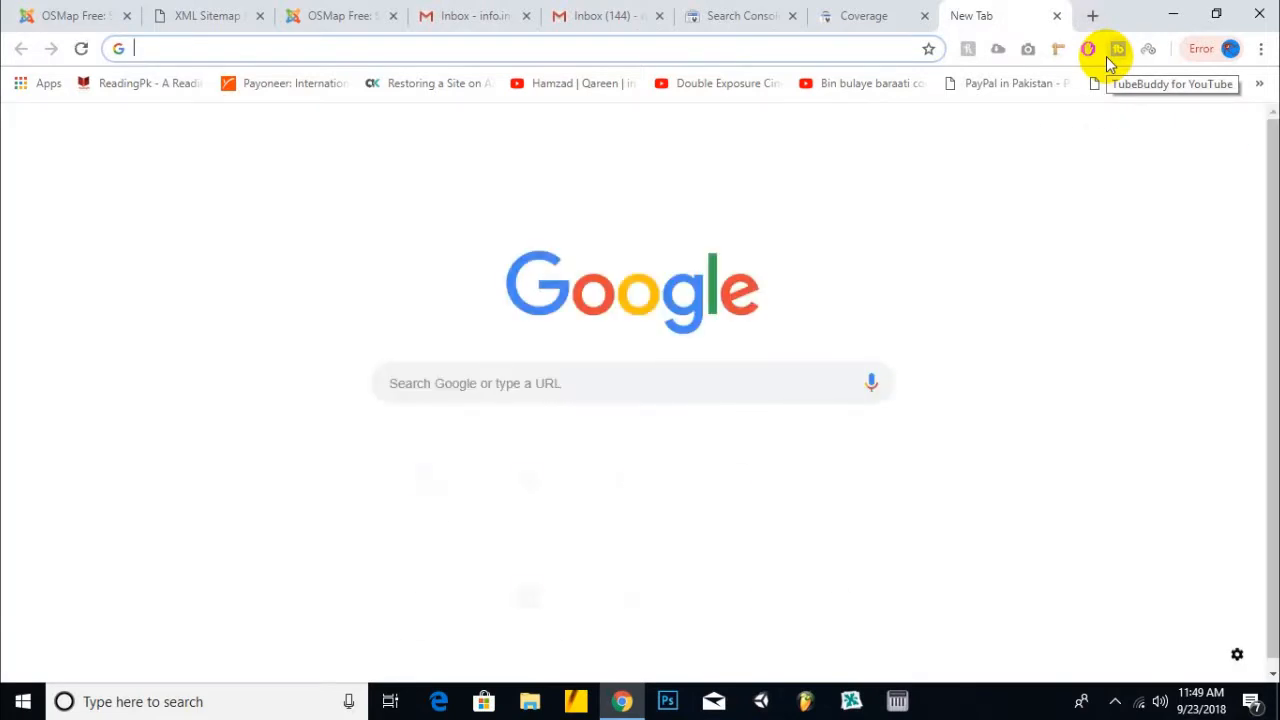
type("htaccess red")
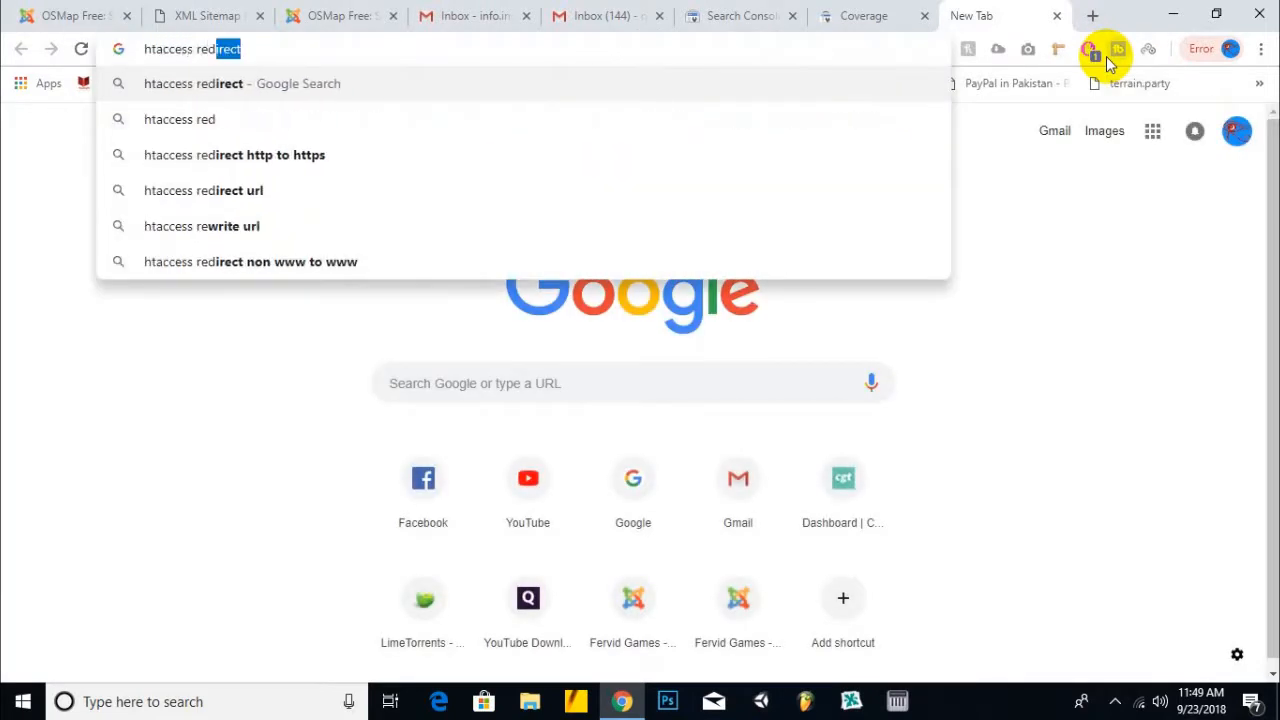
type("i")
key("Down")
key("Down")
key("Down")
key("Up")
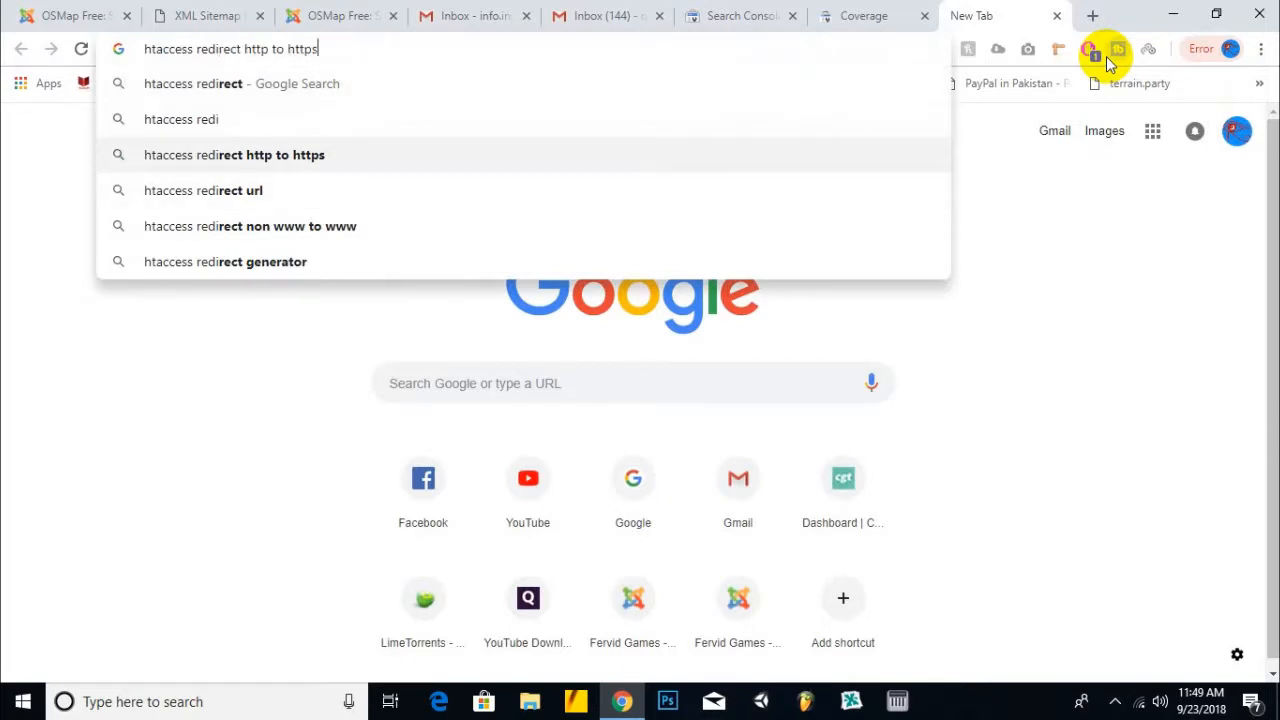
key("Down")
key("Down")
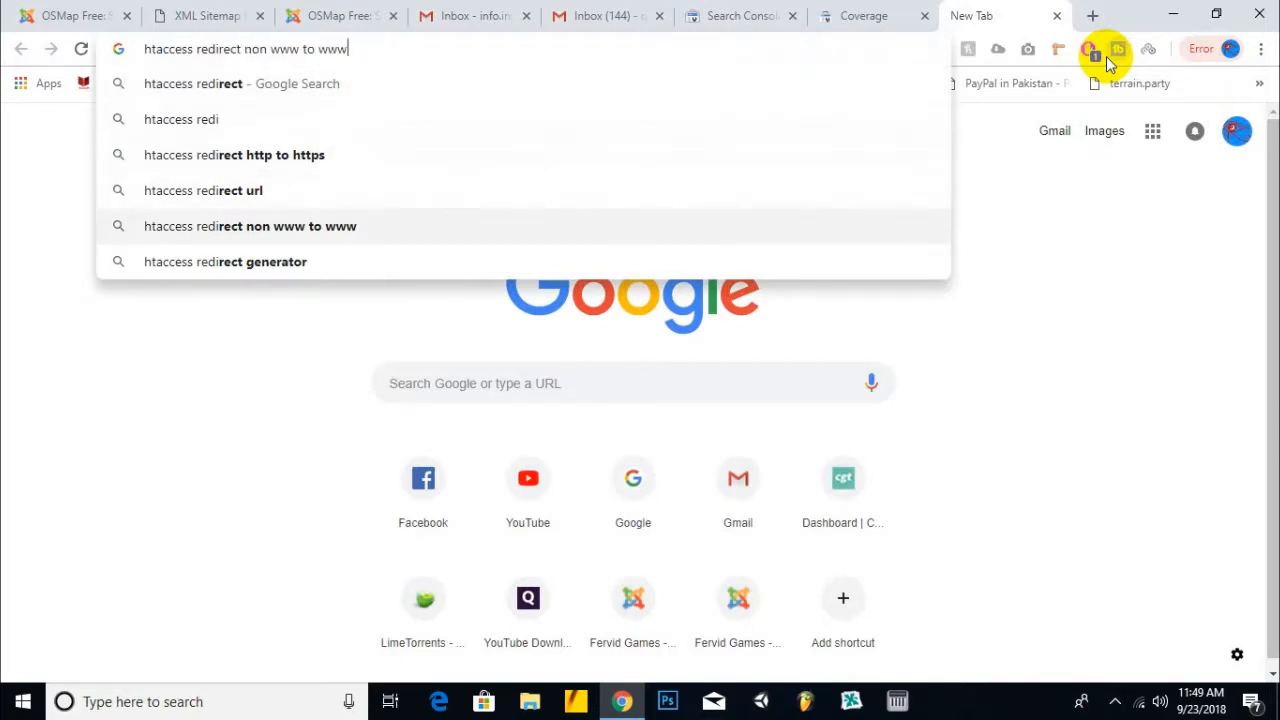
key("Return")
- Open the Stack Overflow answer and another guide in new tabs, then return to the sitemap
right_click(518, 248)
left_click(550, 266)
right_click(462, 438)
left_click(482, 453)
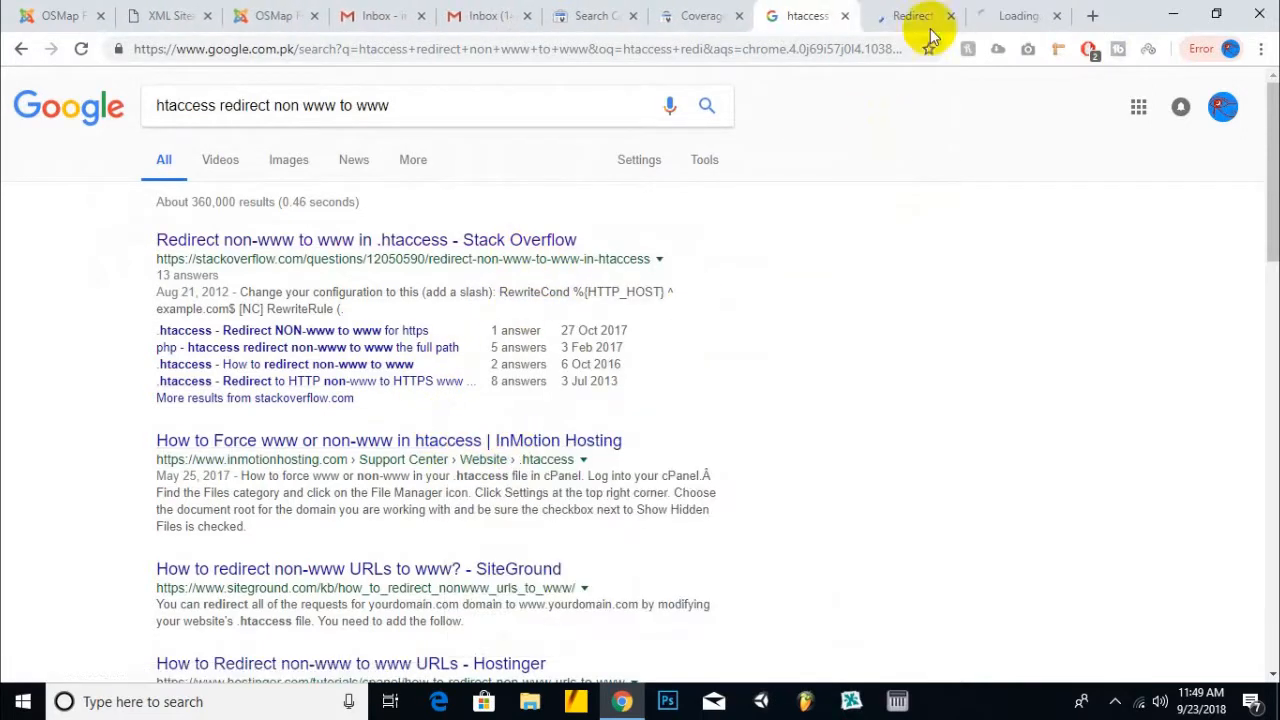
left_click(912, 17)
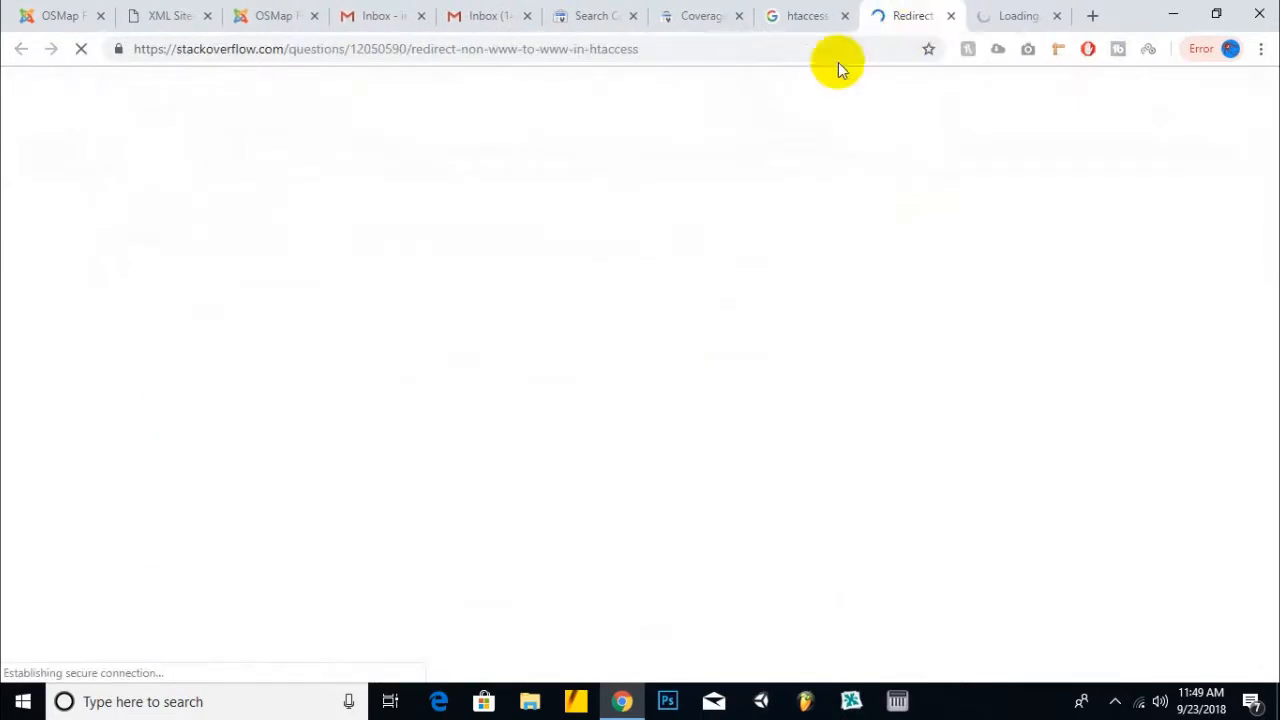
left_click(155, 16)
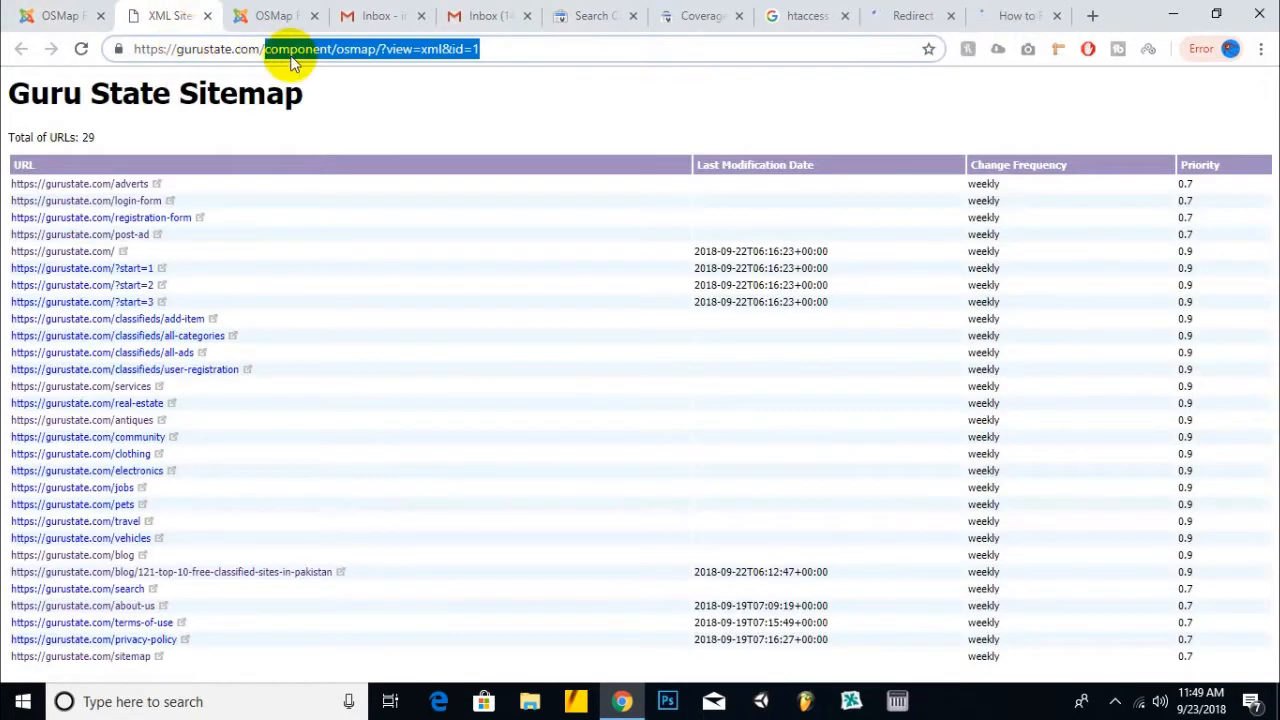
- Load the site's cPanel login page by entering 'cpanel' in the address bar
type("cpanel")
key("Return")
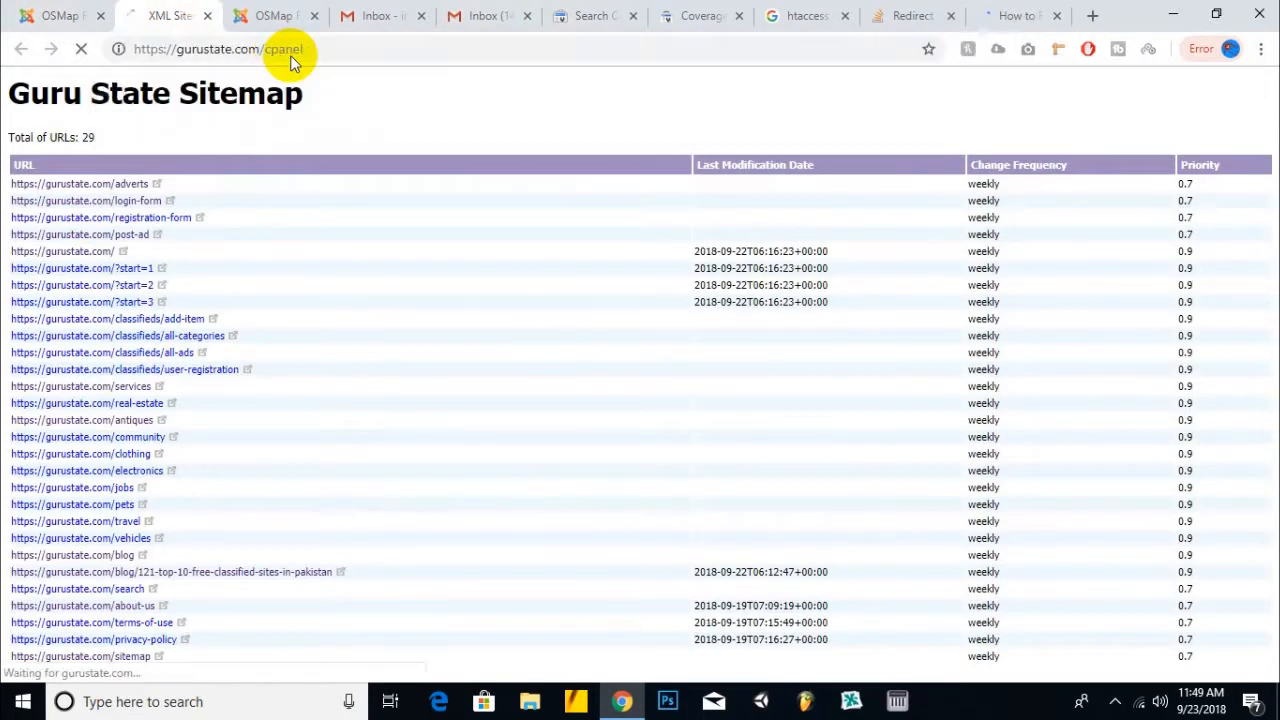
left_click(905, 16)
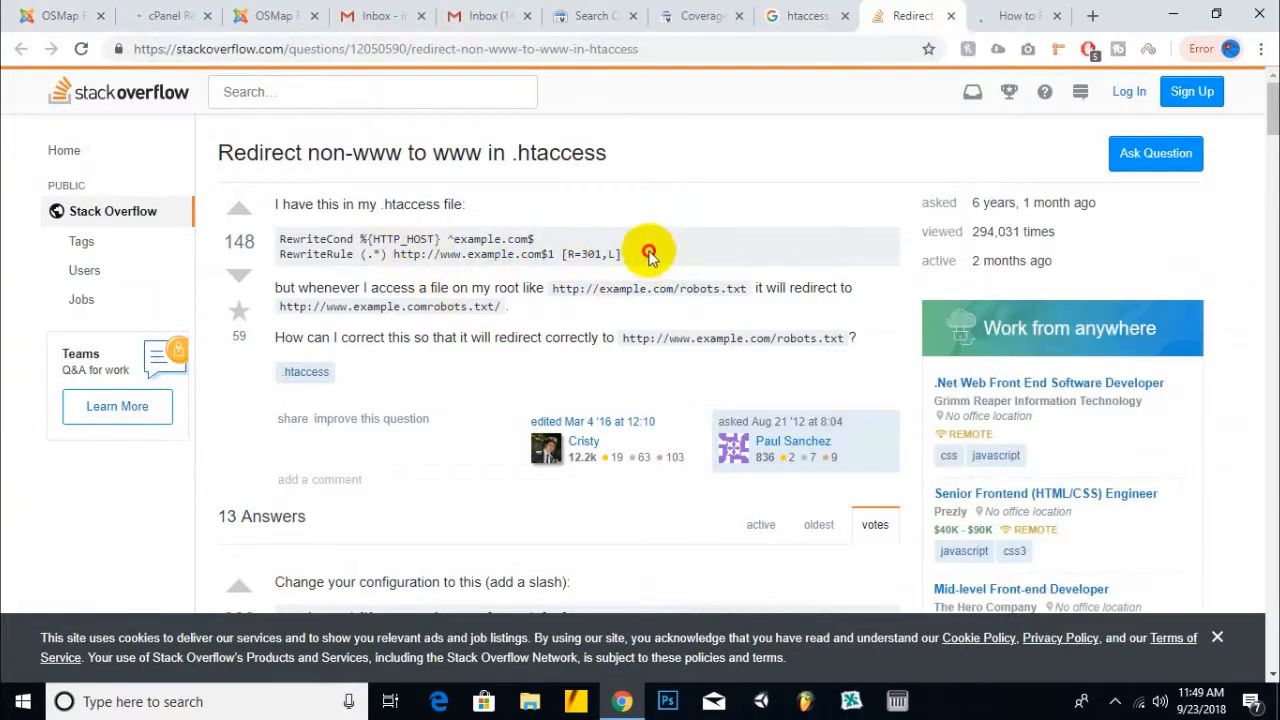
- Copy the three-line RewriteEngine non-www to www rules from the Stack Overflow answer
left_click_drag(651, 251, 303, 222)
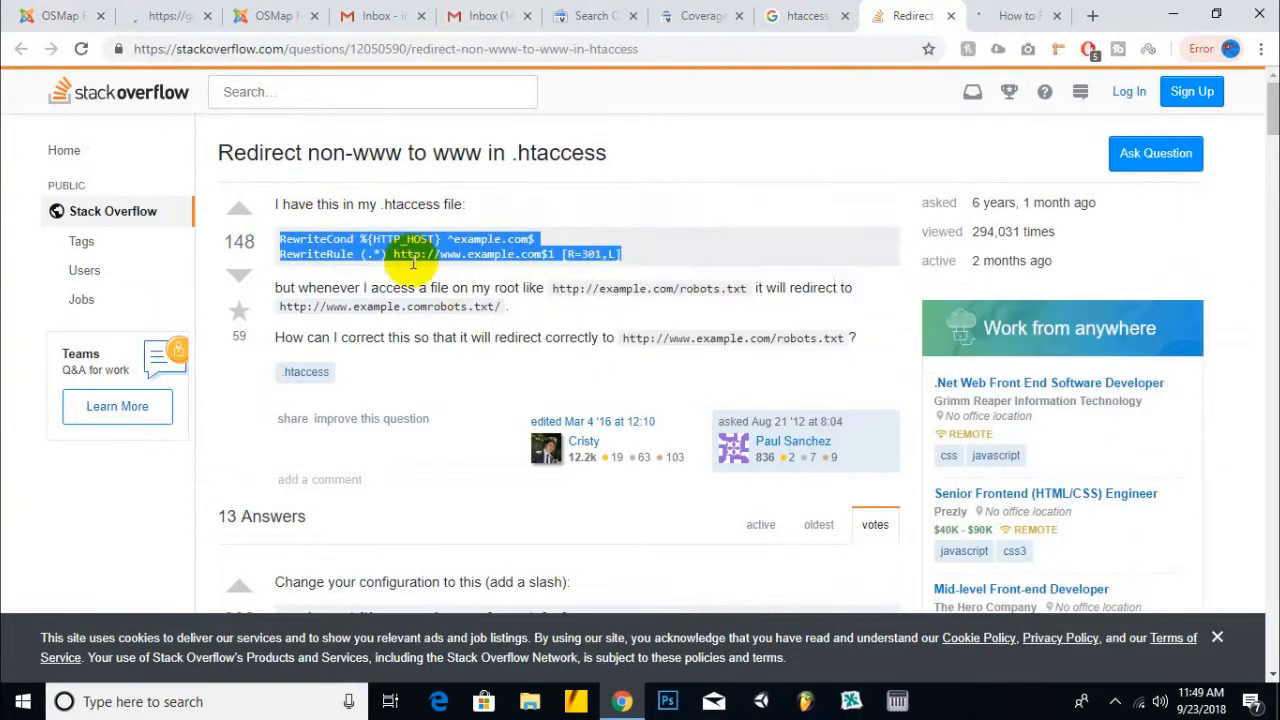
scroll(428, 265, "down", 4)
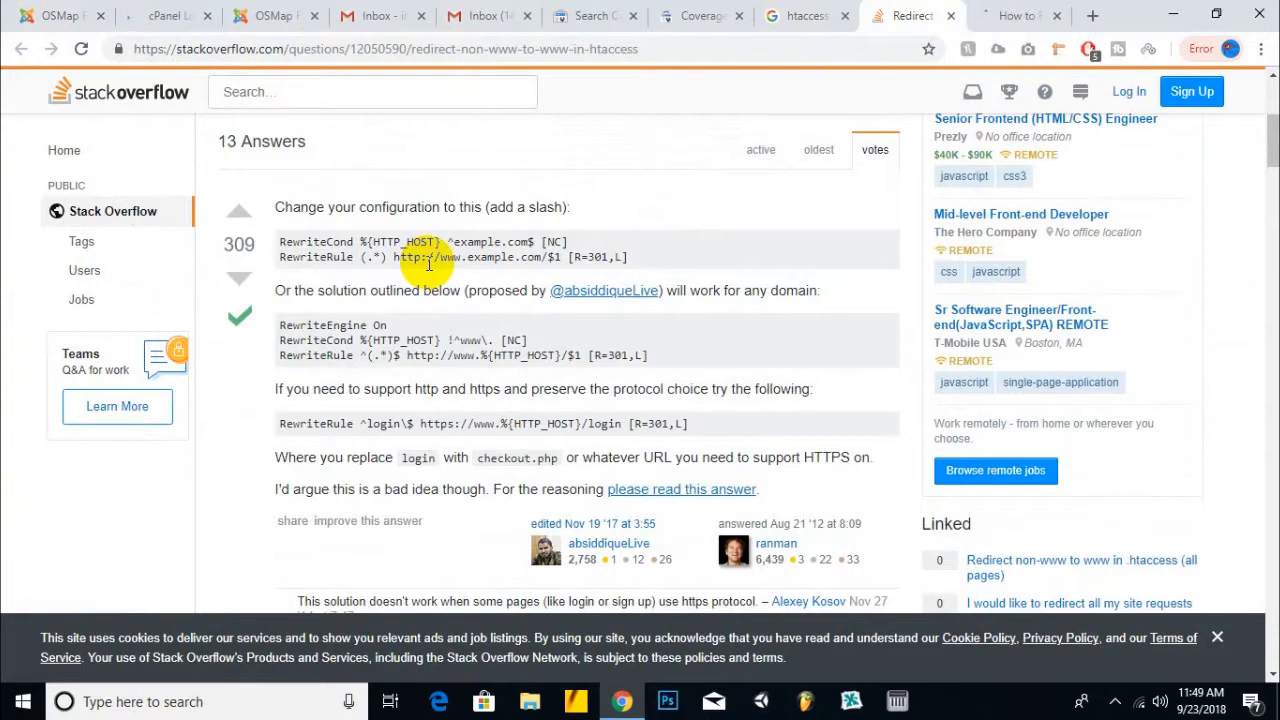
scroll(428, 265, "down", 1)
left_click_drag(281, 231, 612, 261)
right_click(545, 262)
left_click(565, 277)
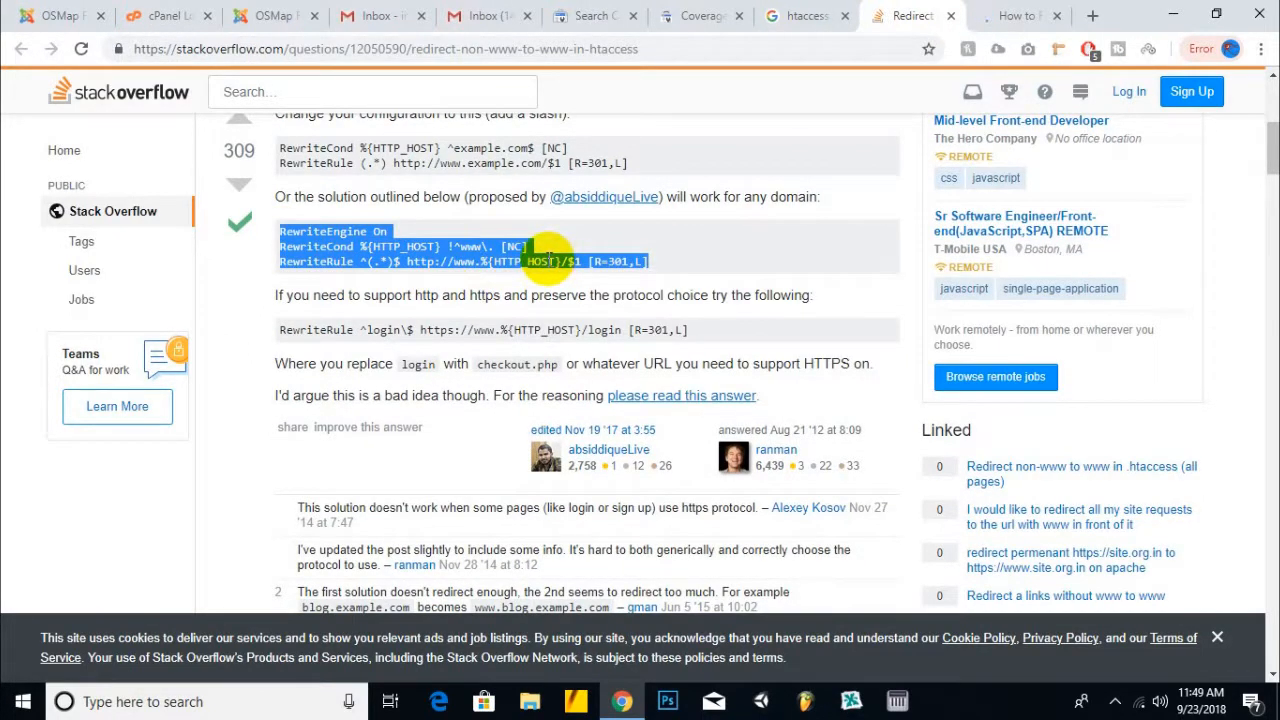
right_click(482, 253)
left_click(500, 267)
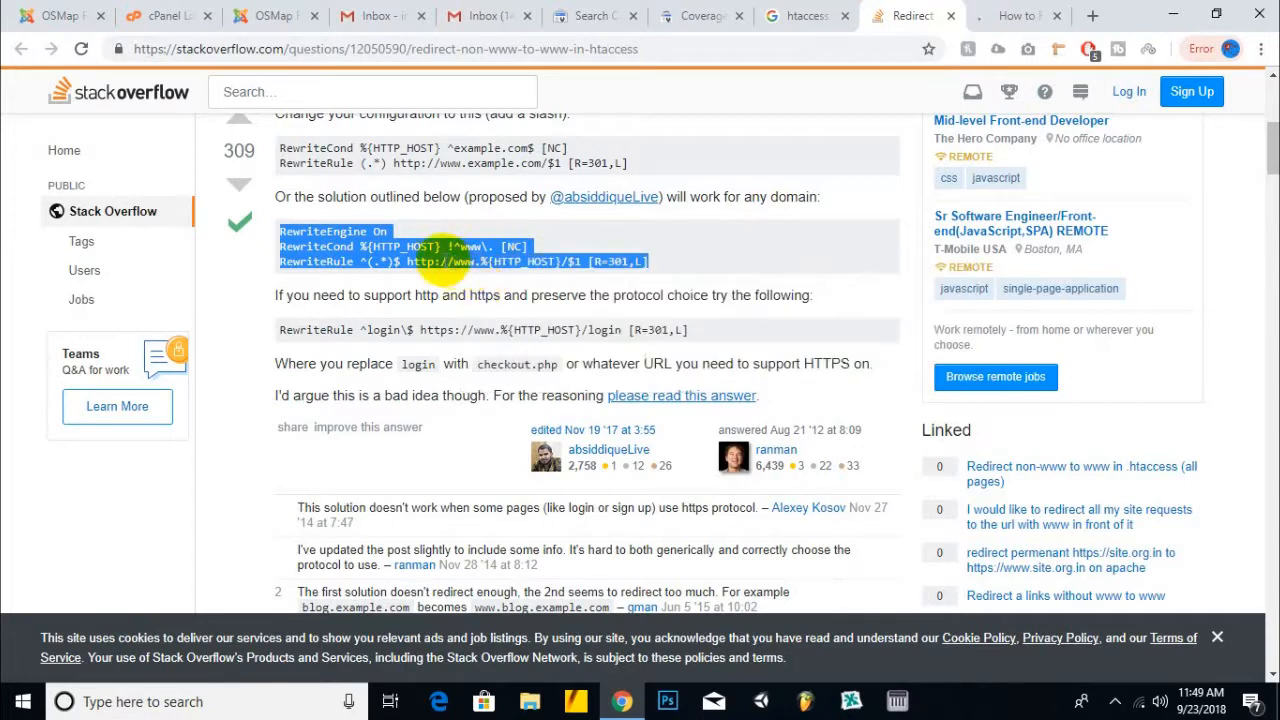
- Return to the cPanel login page and submit the login
left_click(990, 15)
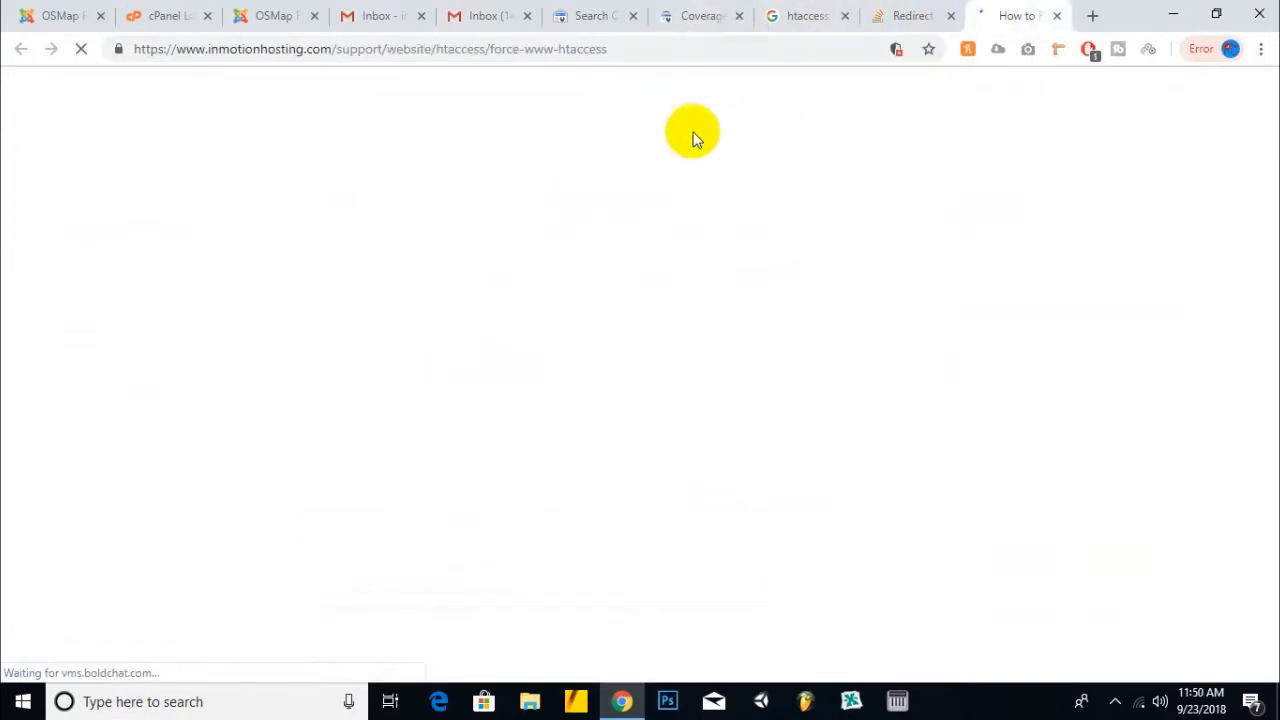
left_click(277, 15)
left_click(168, 15)
left_click(622, 470)
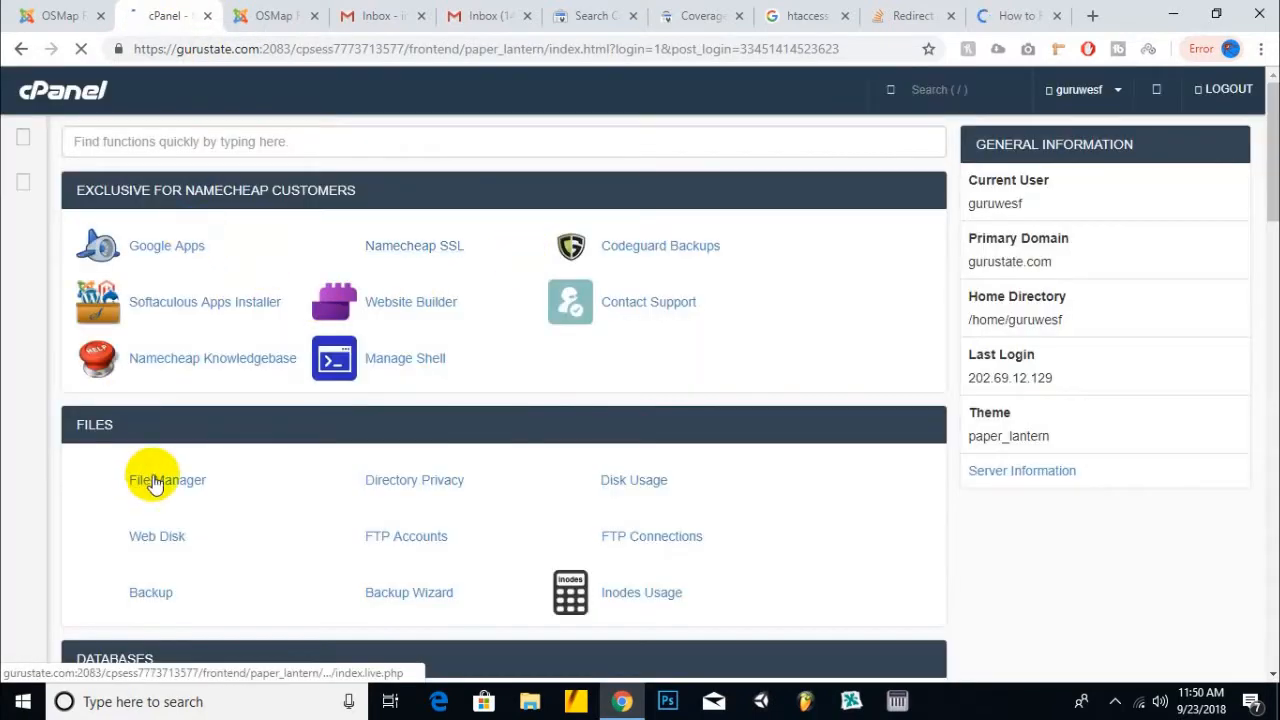
- In File Manager, open the public_html folder and choose Edit on its .htaccess file
left_click(160, 480)
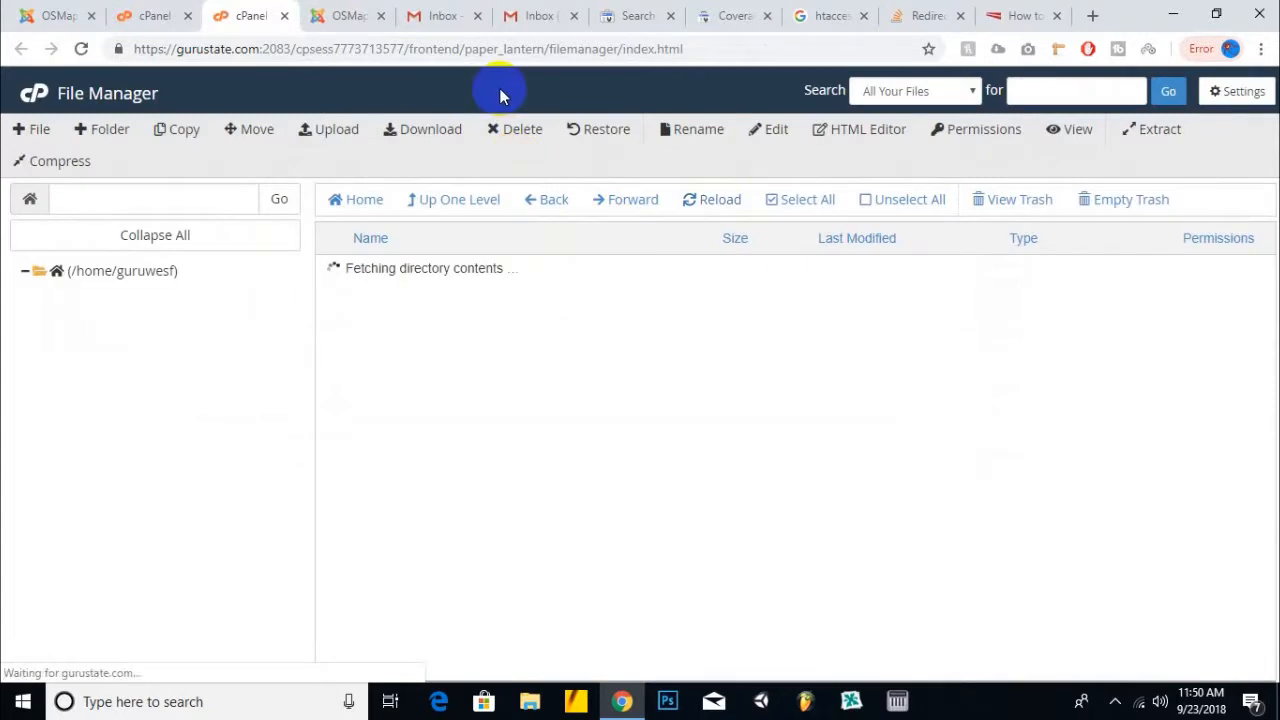
scroll(460, 512, "down", 2)
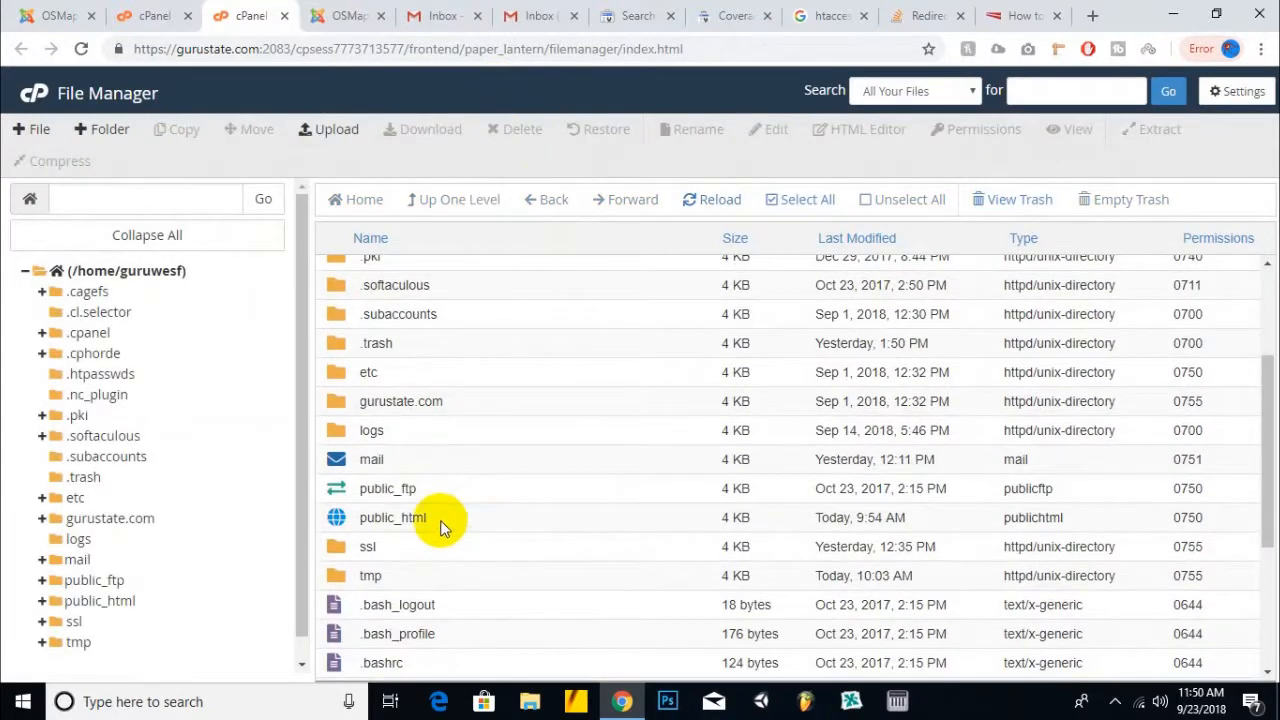
double_click(443, 525)
scroll(443, 528, "down", 4)
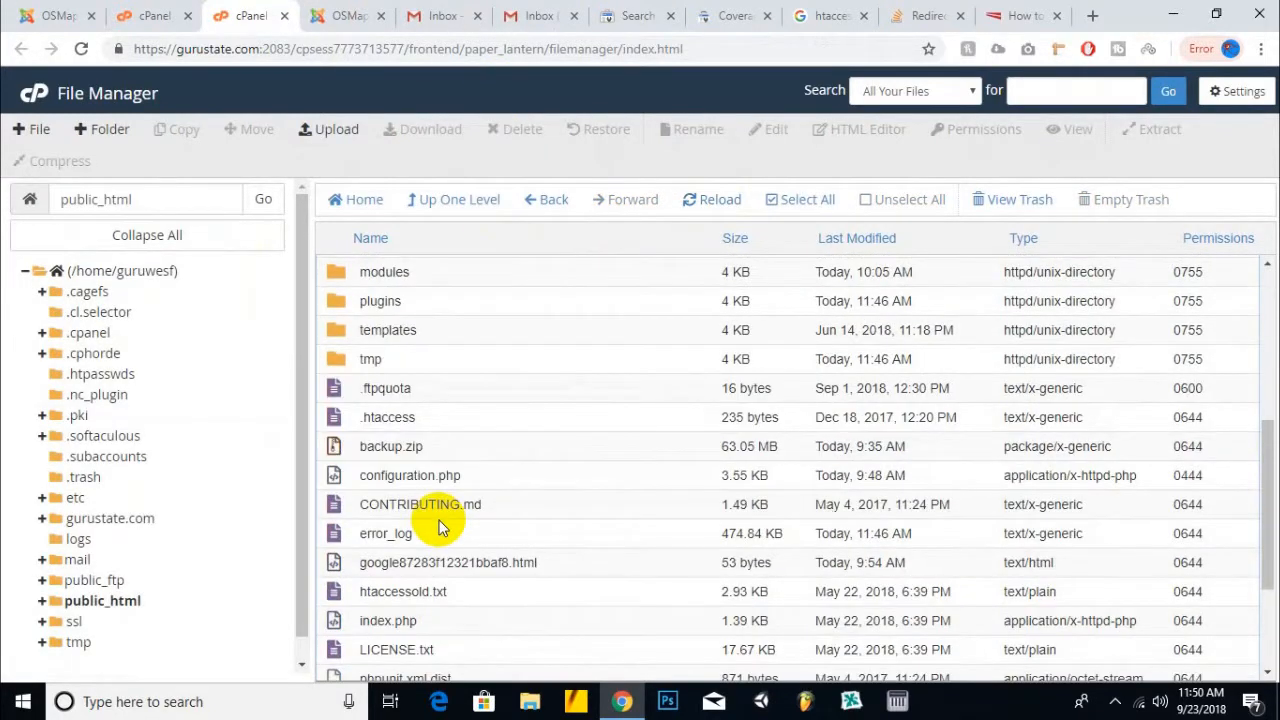
scroll(440, 525, "down", 2)
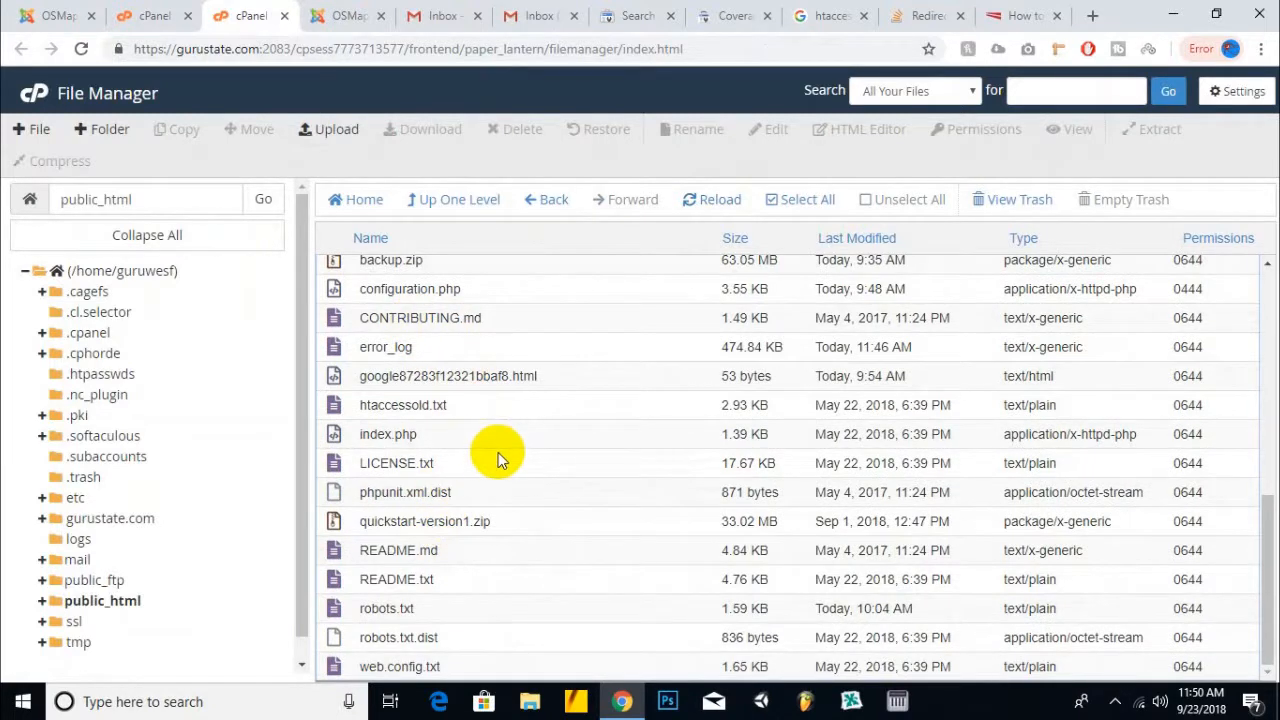
scroll(484, 459, "up", 2)
right_click(423, 418)
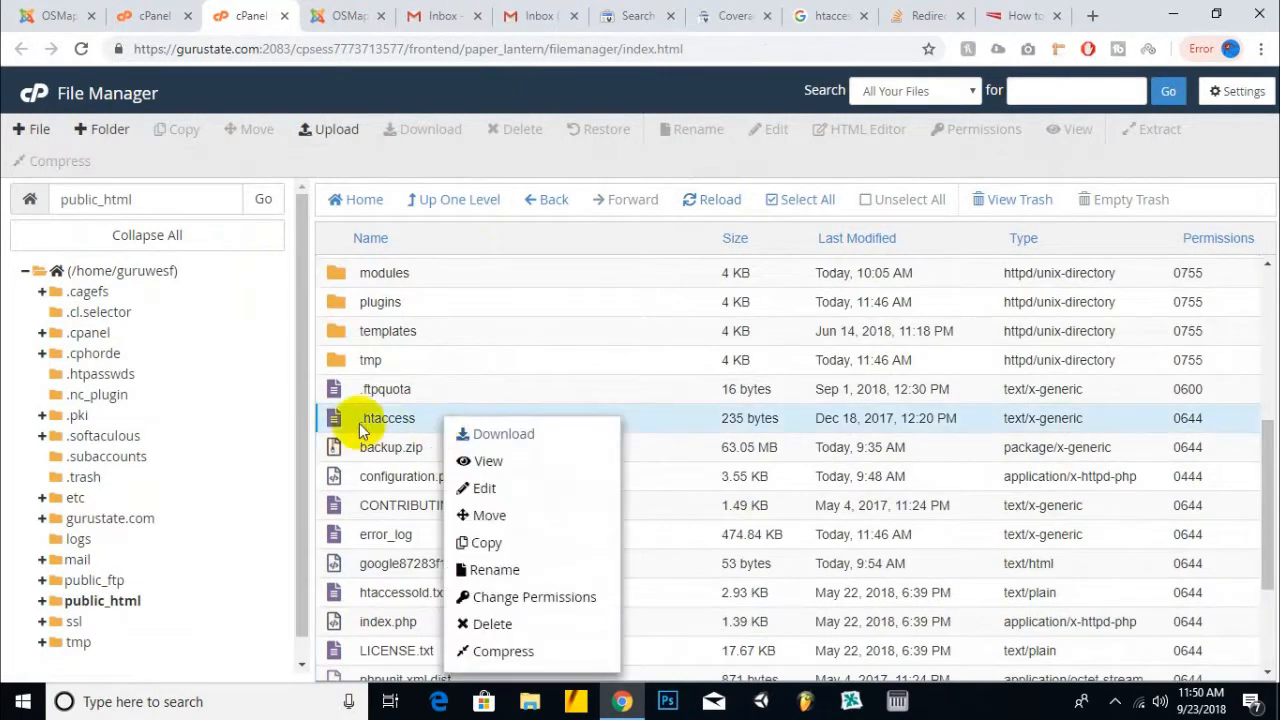
left_click(486, 489)
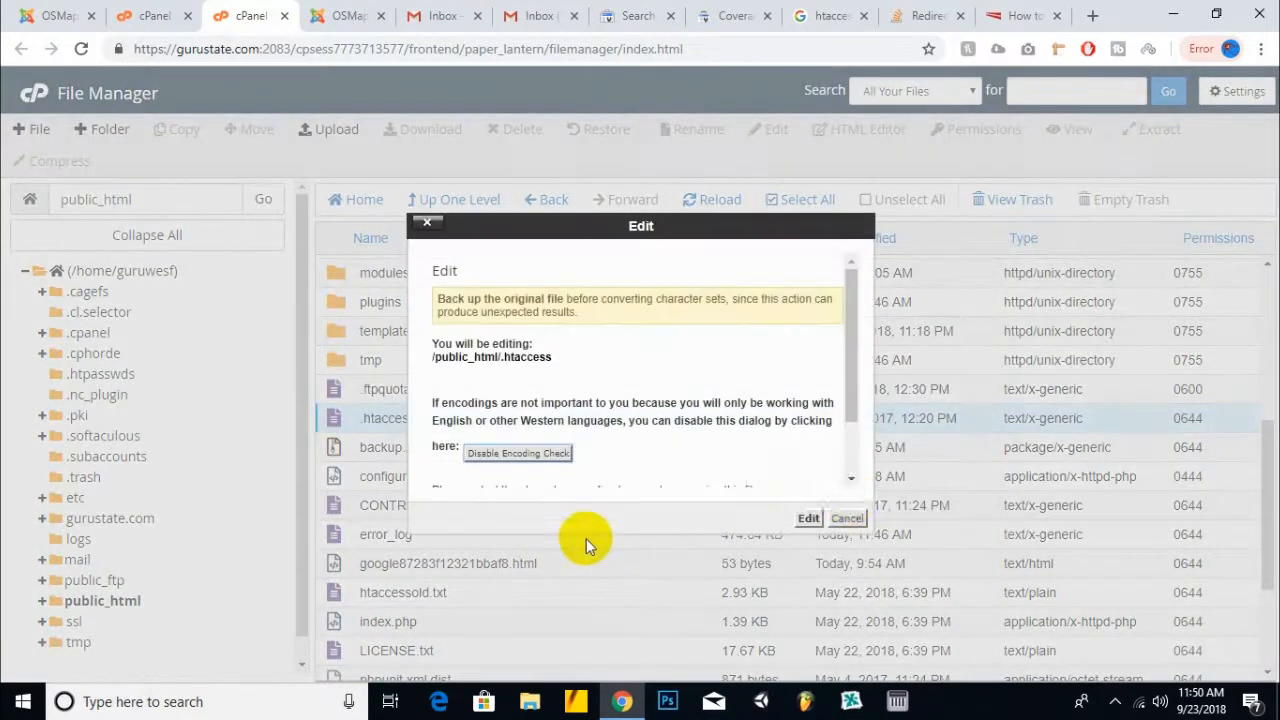
- Open .htaccess in the editor and inspect its existing WordPress rewrite block
left_click(807, 518)
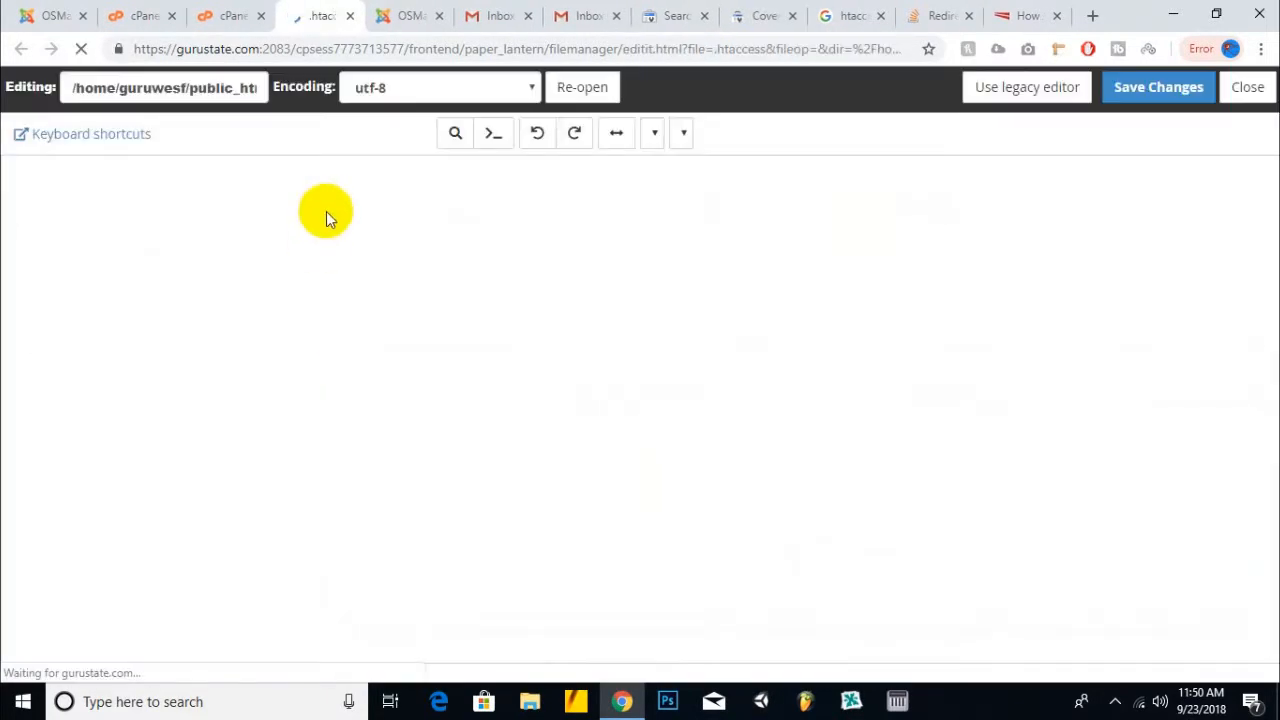
left_click(162, 205)
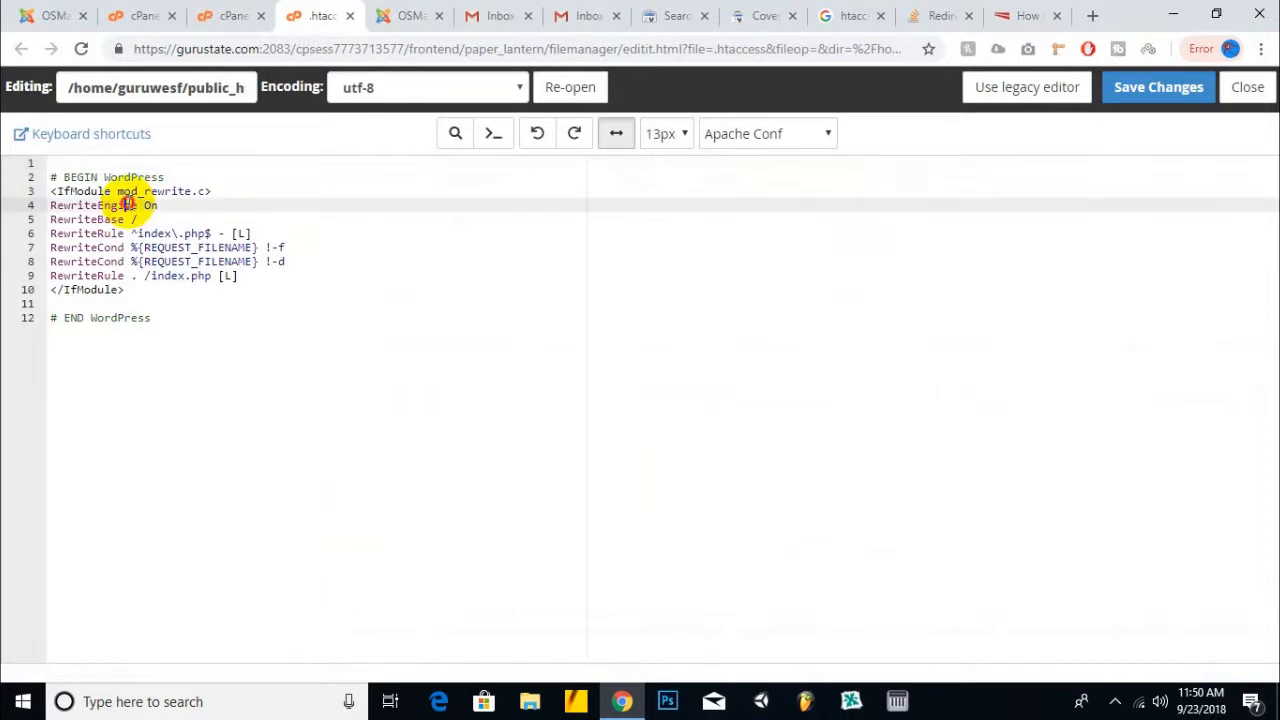
left_click(238, 276)
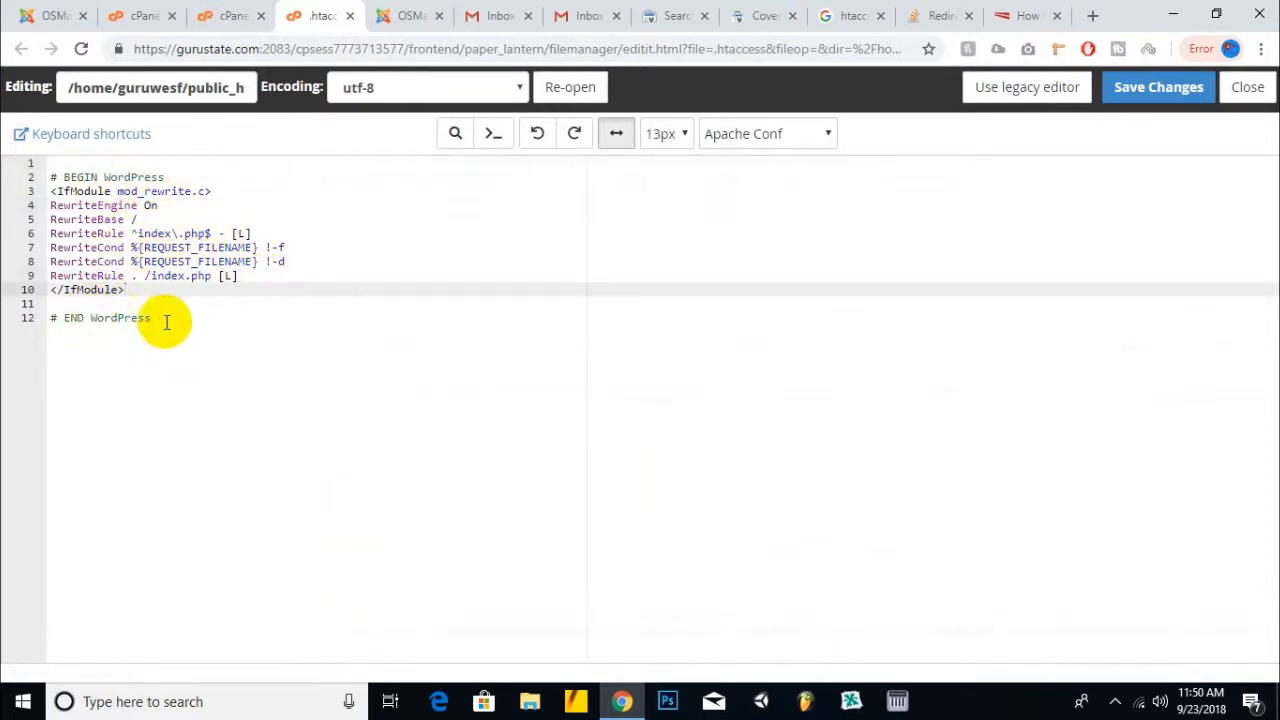
left_click_drag(160, 318, 50, 318)
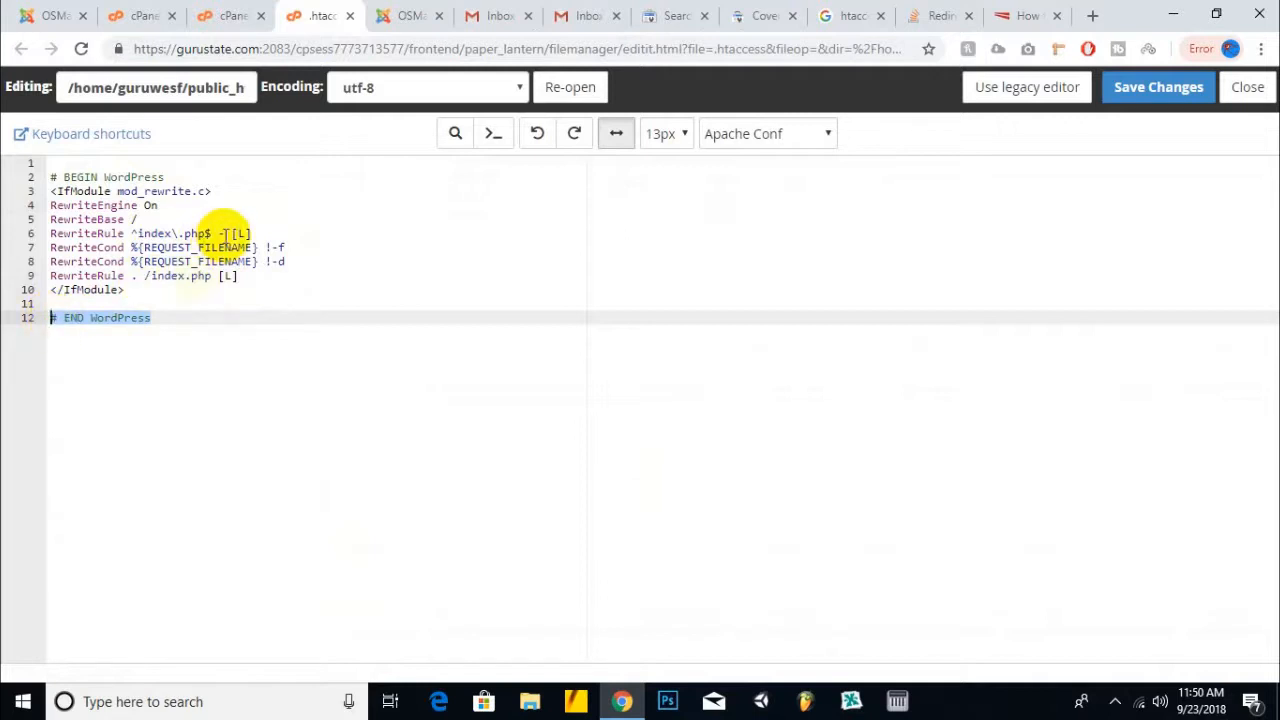
left_click(150, 177)
left_click_drag(200, 178, 22, 185)
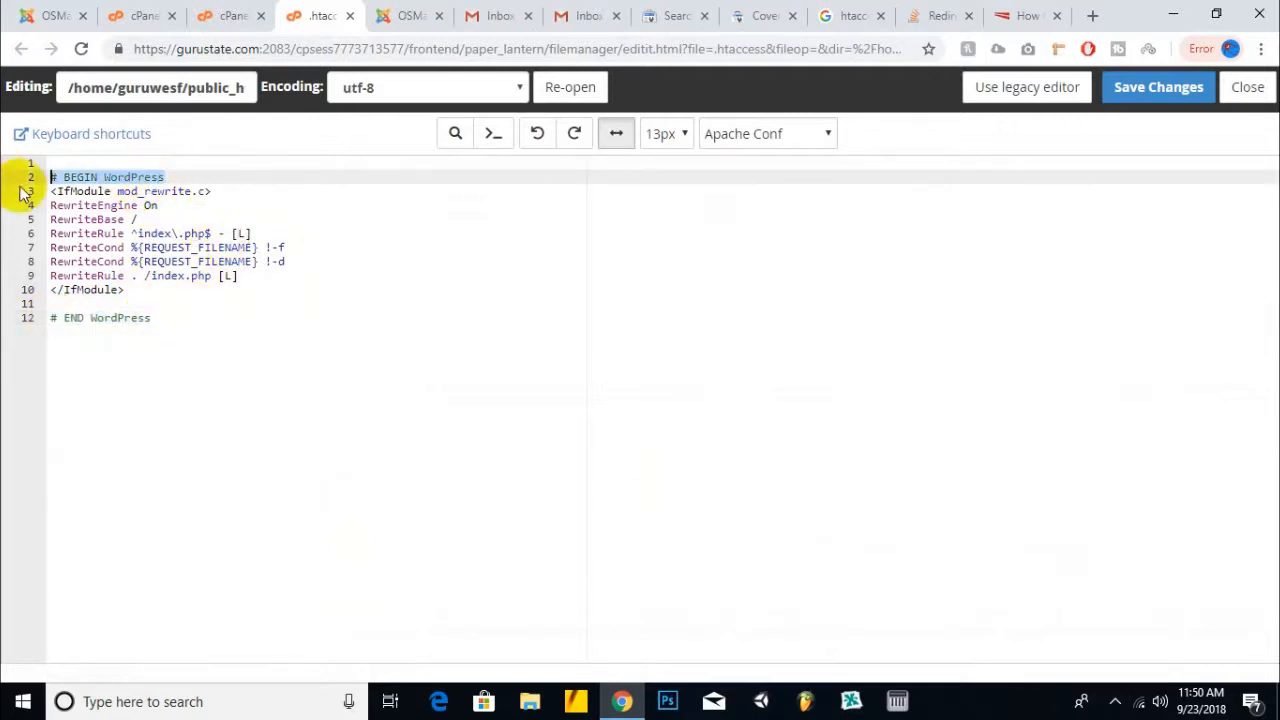
left_click(236, 203)
left_click_drag(187, 330, 20, 297)
left_click(183, 295)
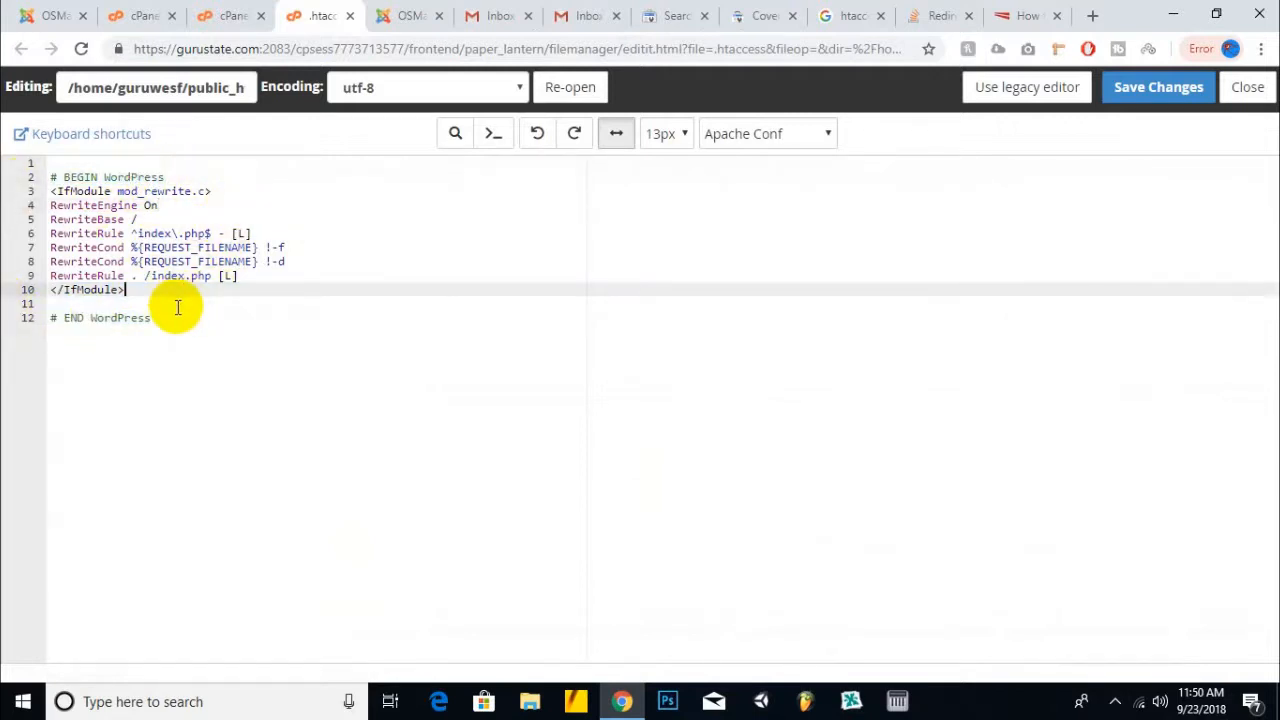
- Paste the three redirect rules at the top of .htaccess and save the changes
left_click(275, 165)
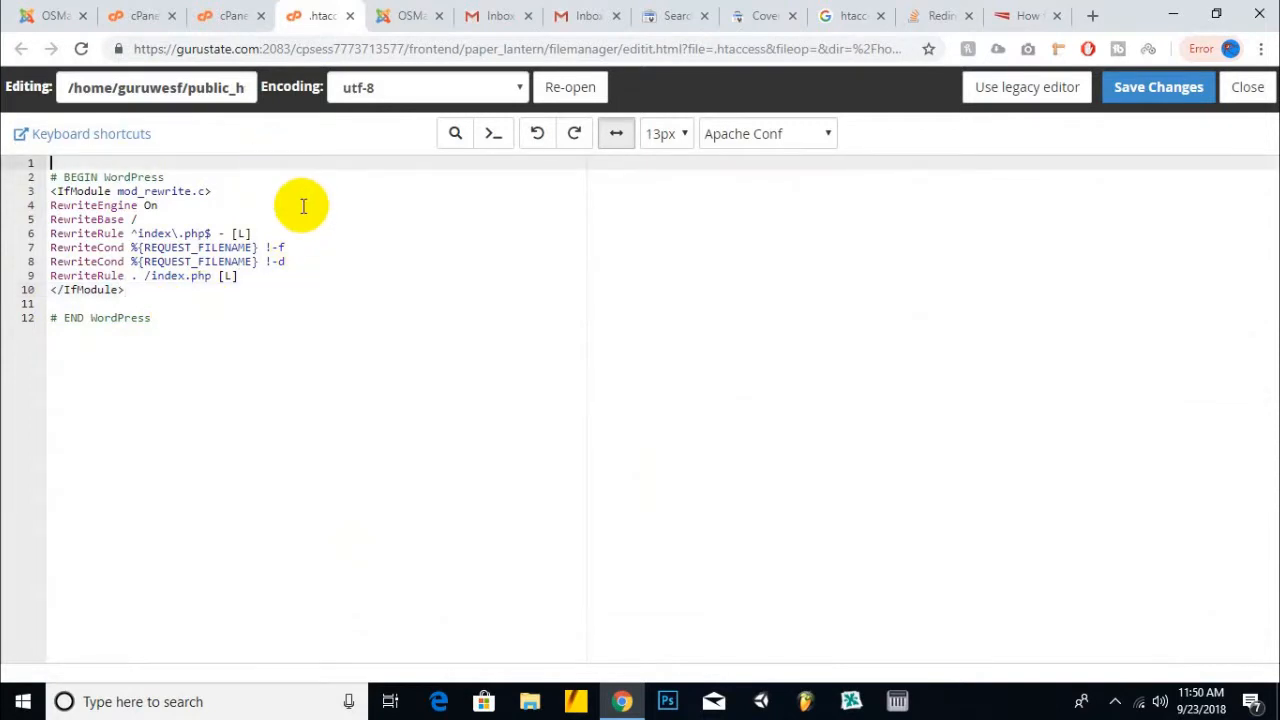
type("RewriteEngine On RewriteCond %{HTTP_HOST} !^www\\. [NC] RewriteRule ^(.*)$ http://www.%{HTTP_HOST}/$1 [R=301,L]")
key("Return")
key("Return")
key("Return")
key("Return")
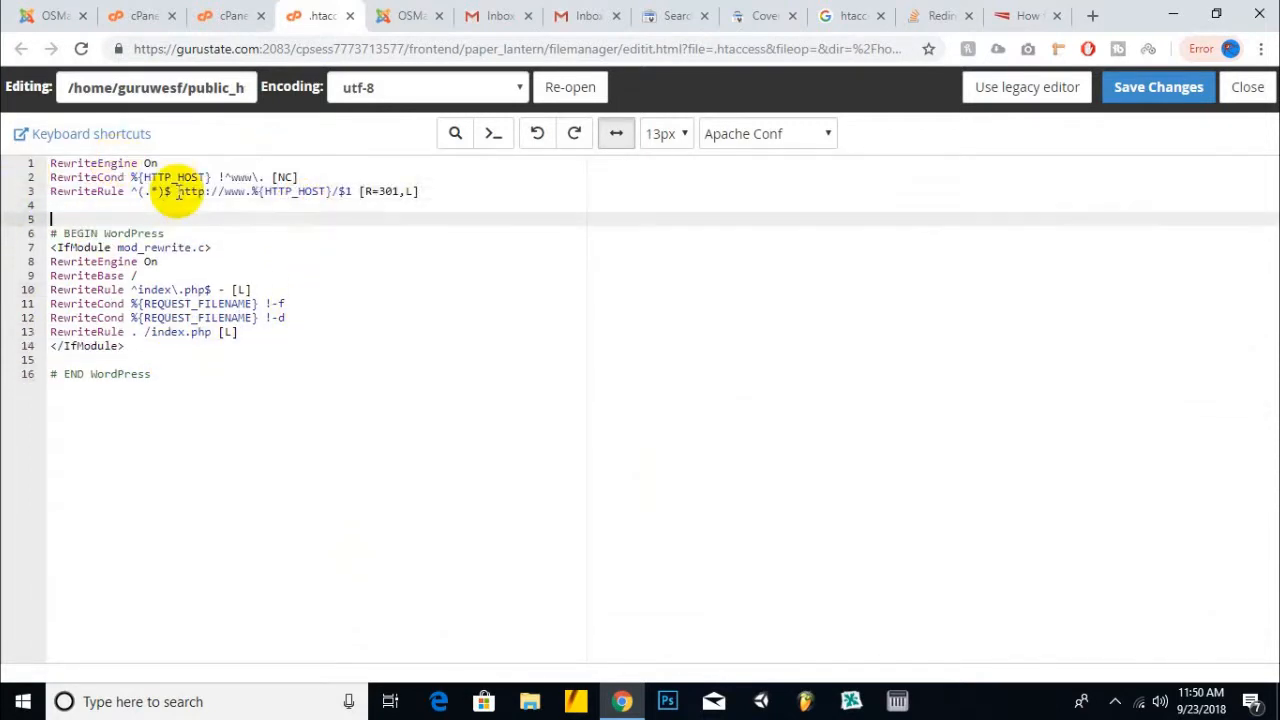
left_click(276, 203)
left_click(1172, 88)
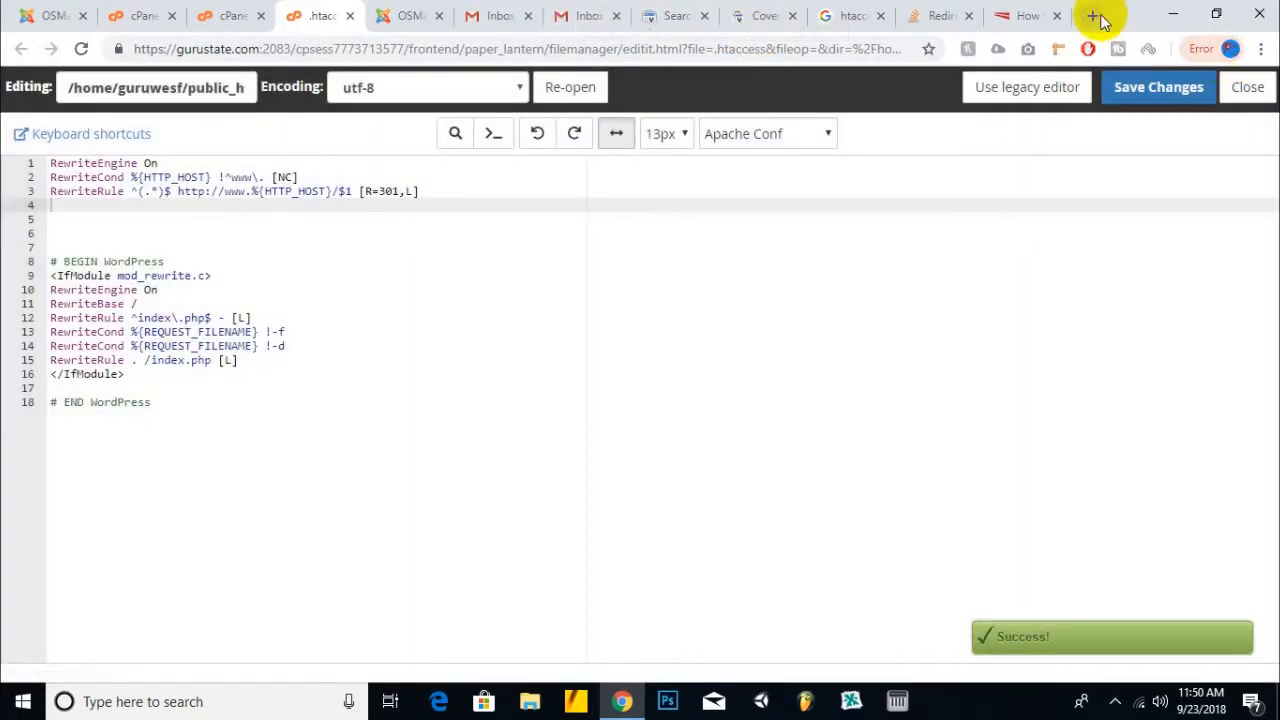
- Load gurustate.com in a new tab to test the redirect
left_click(1094, 16)
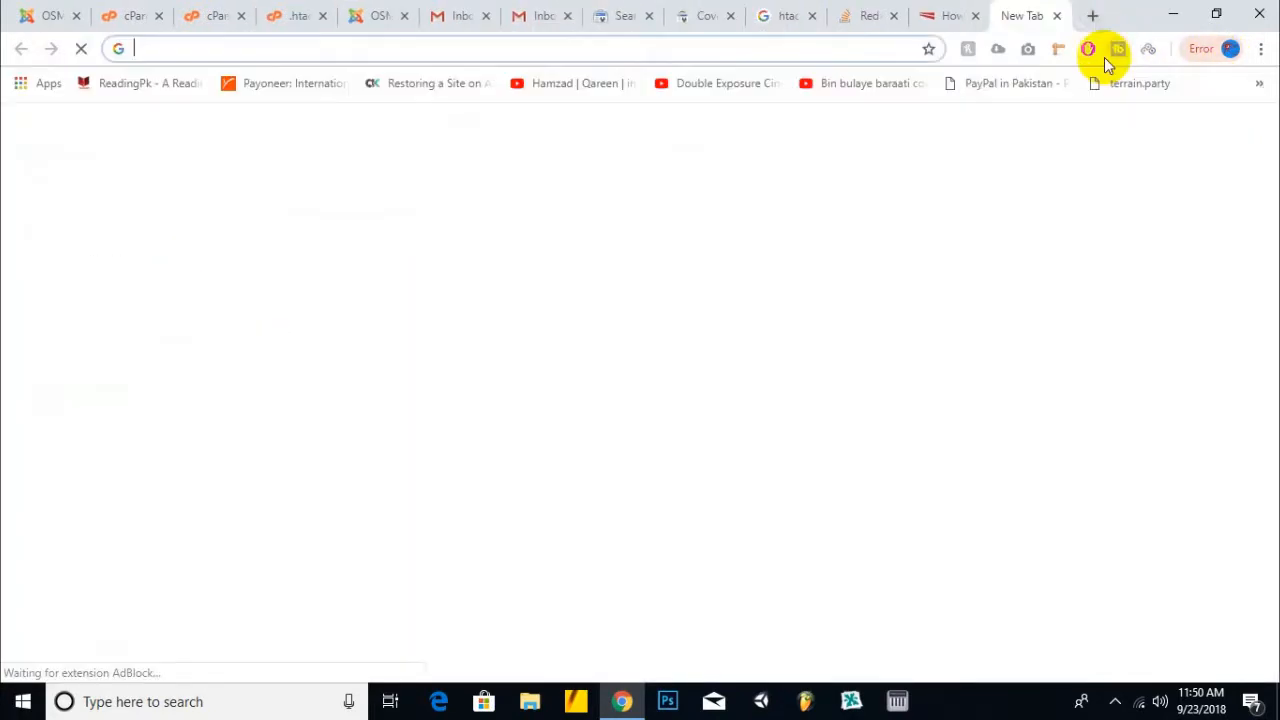
type("gur")
key("Return")
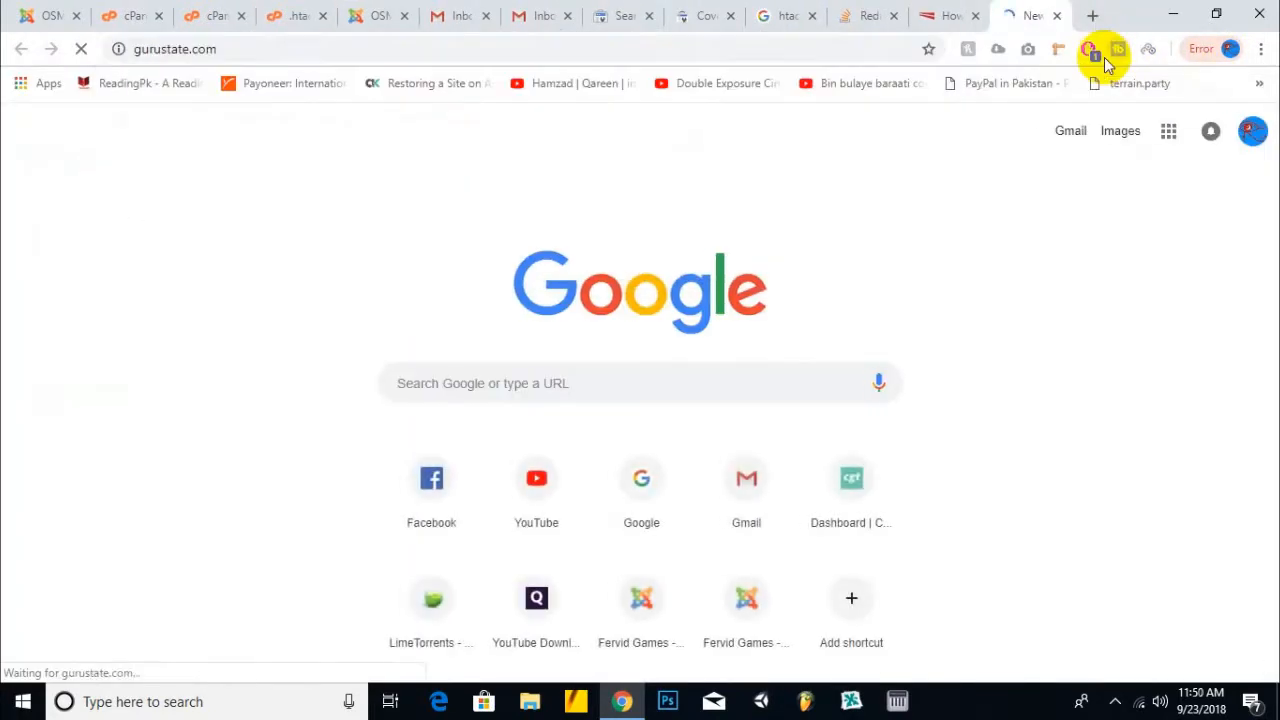
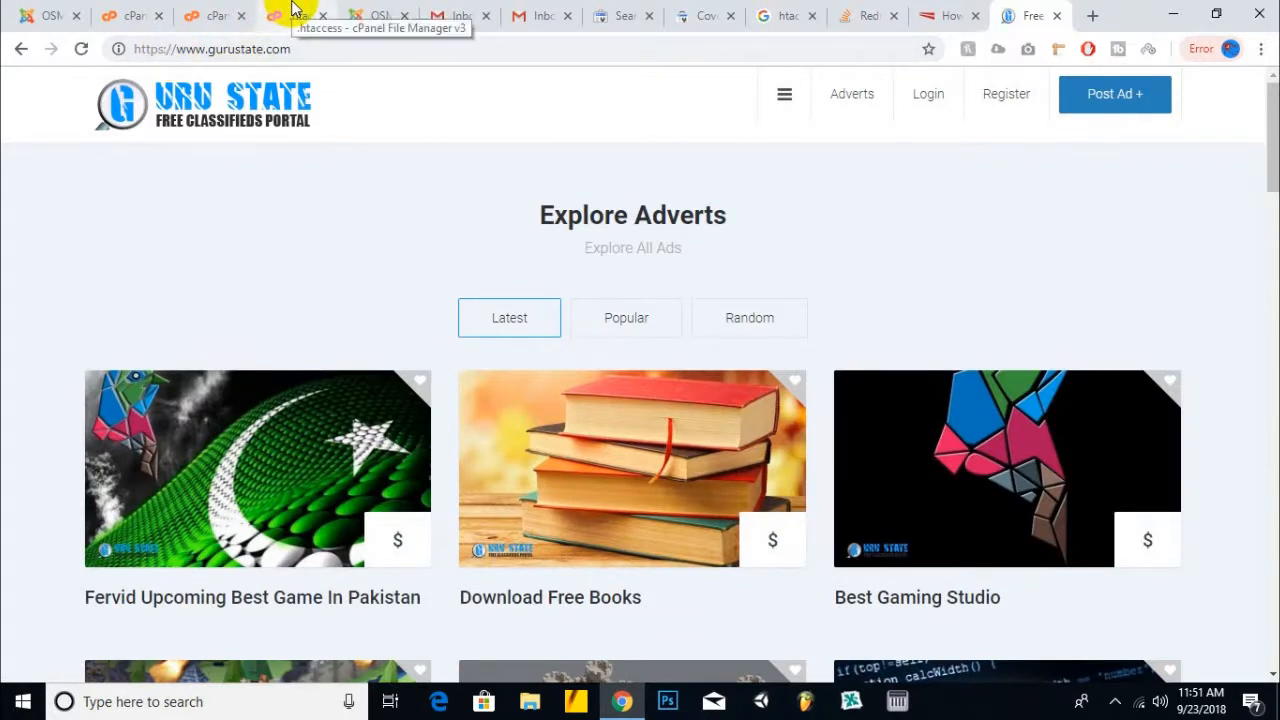
- Copy the gurustate.com homepage address and close the htaccess editor tab
scroll(563, 206, "down", 10)
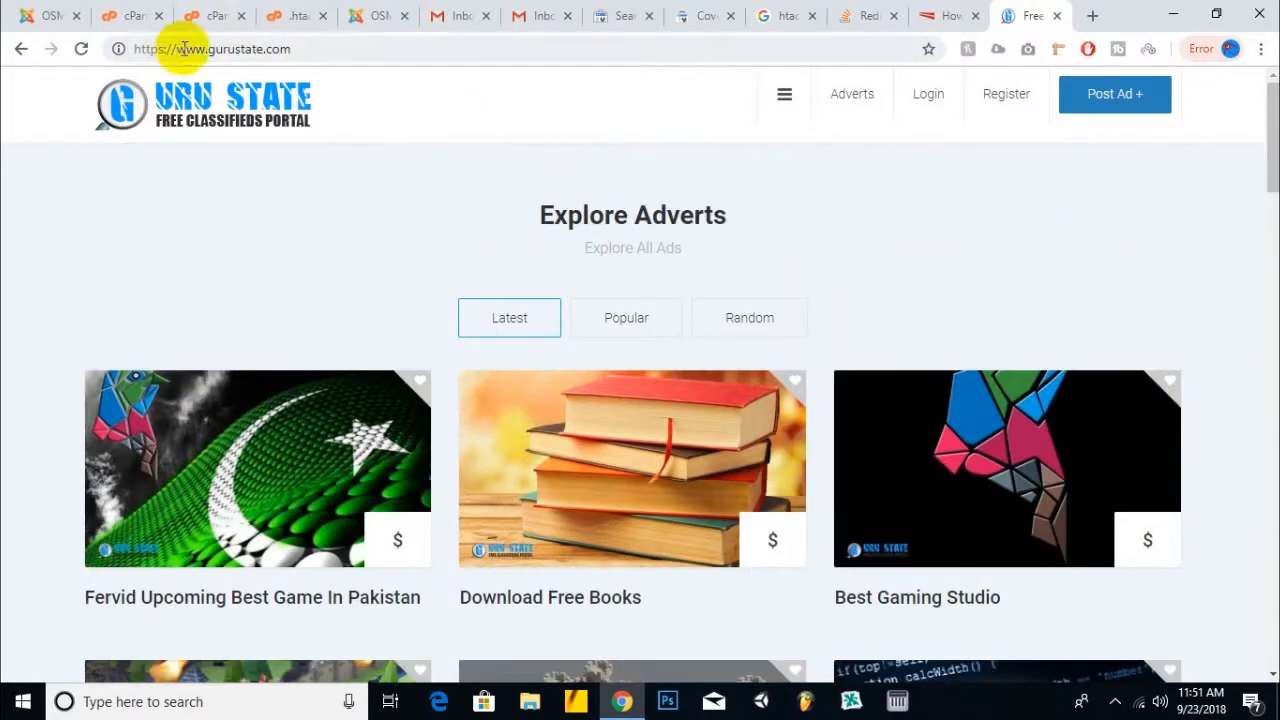
left_click_drag(323, 49, 86, 49)
right_click(215, 52)
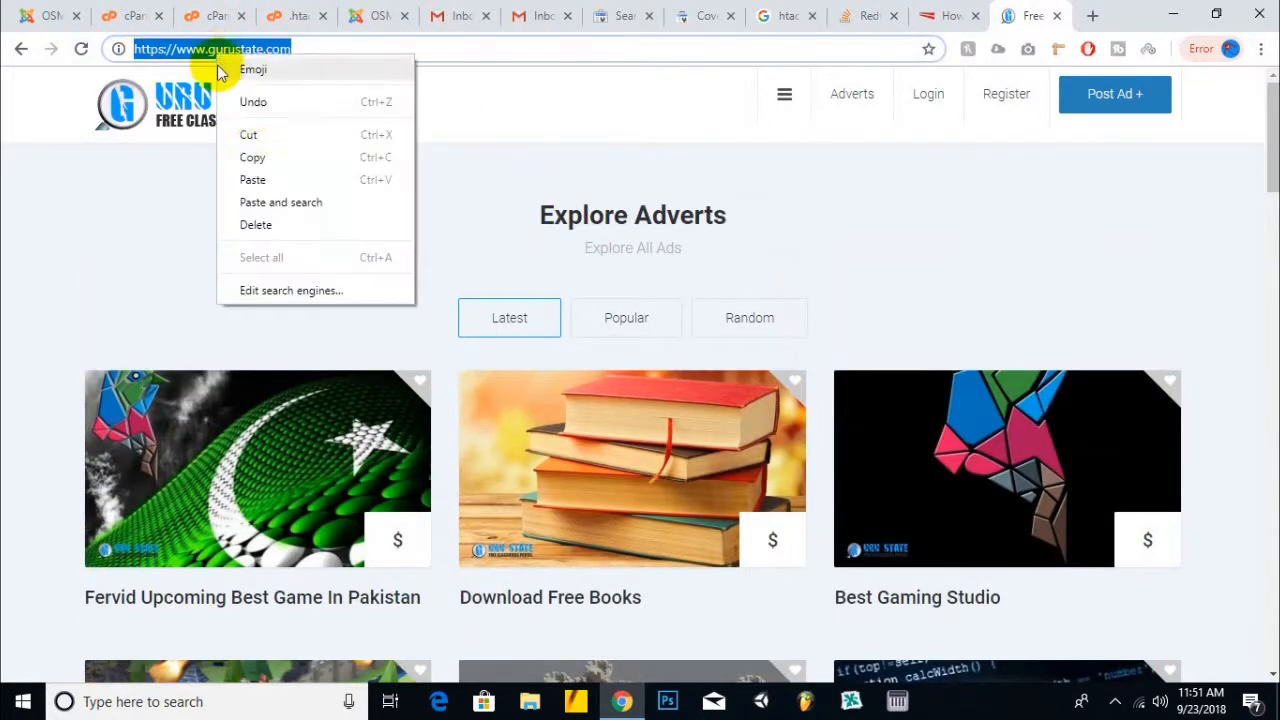
left_click(252, 157)
left_click(210, 14)
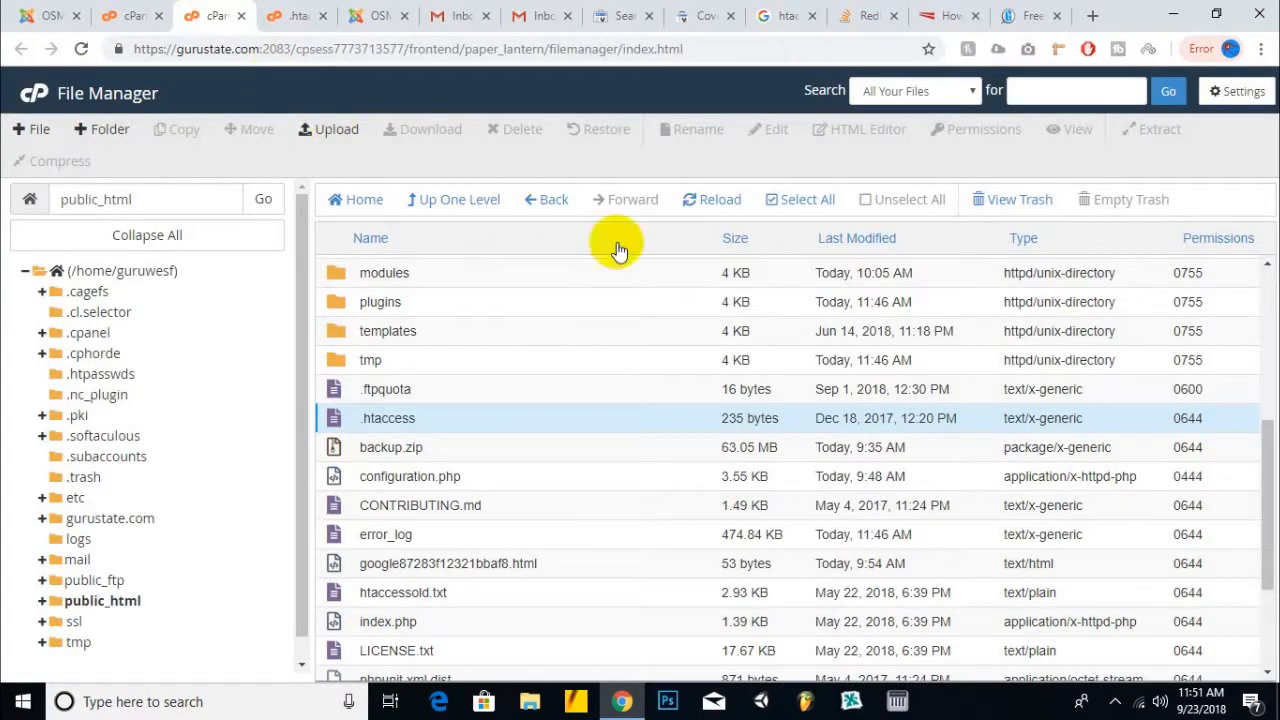
left_click(365, 15)
left_click(300, 15)
left_click(322, 15)
left_click(622, 15)
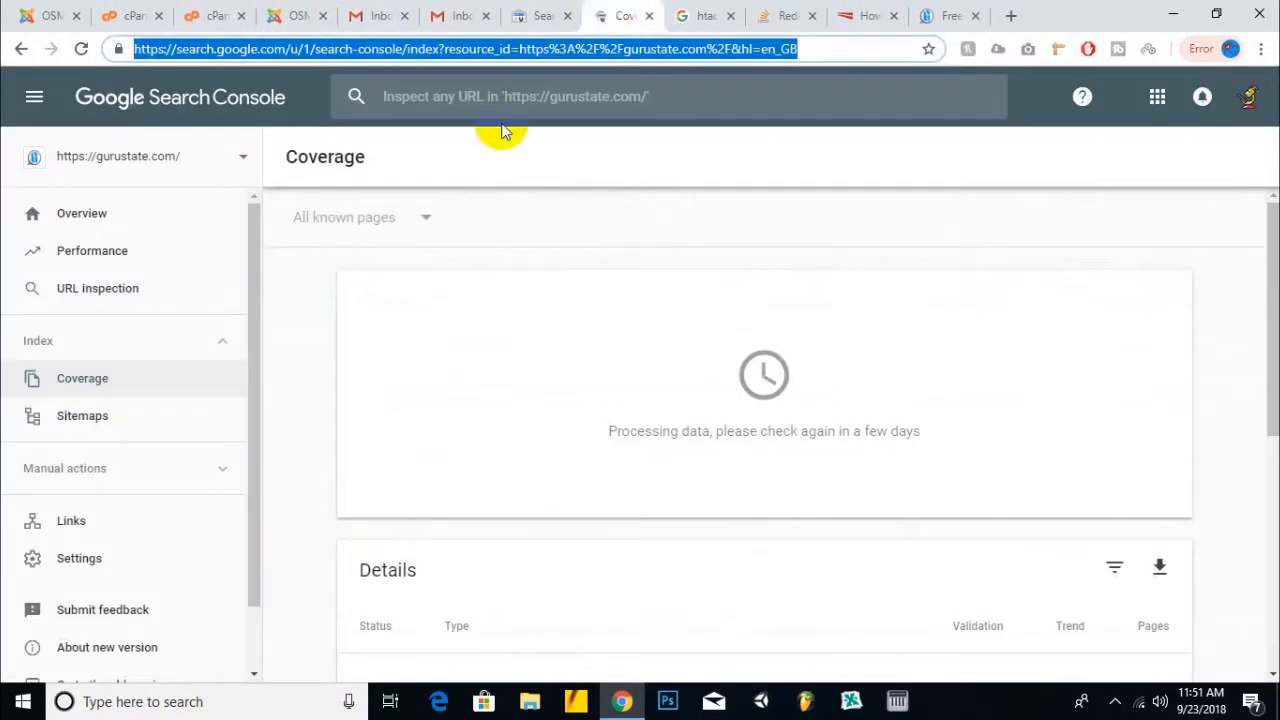
left_click(240, 163)
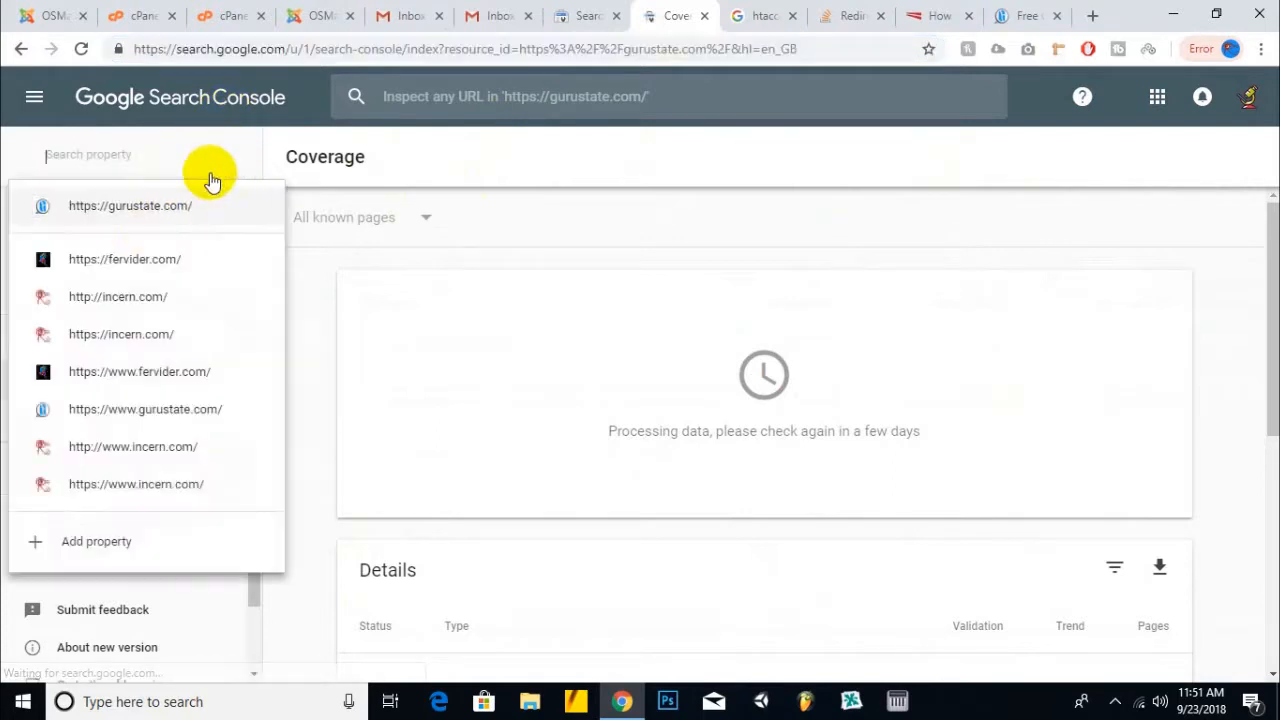
left_click(214, 409)
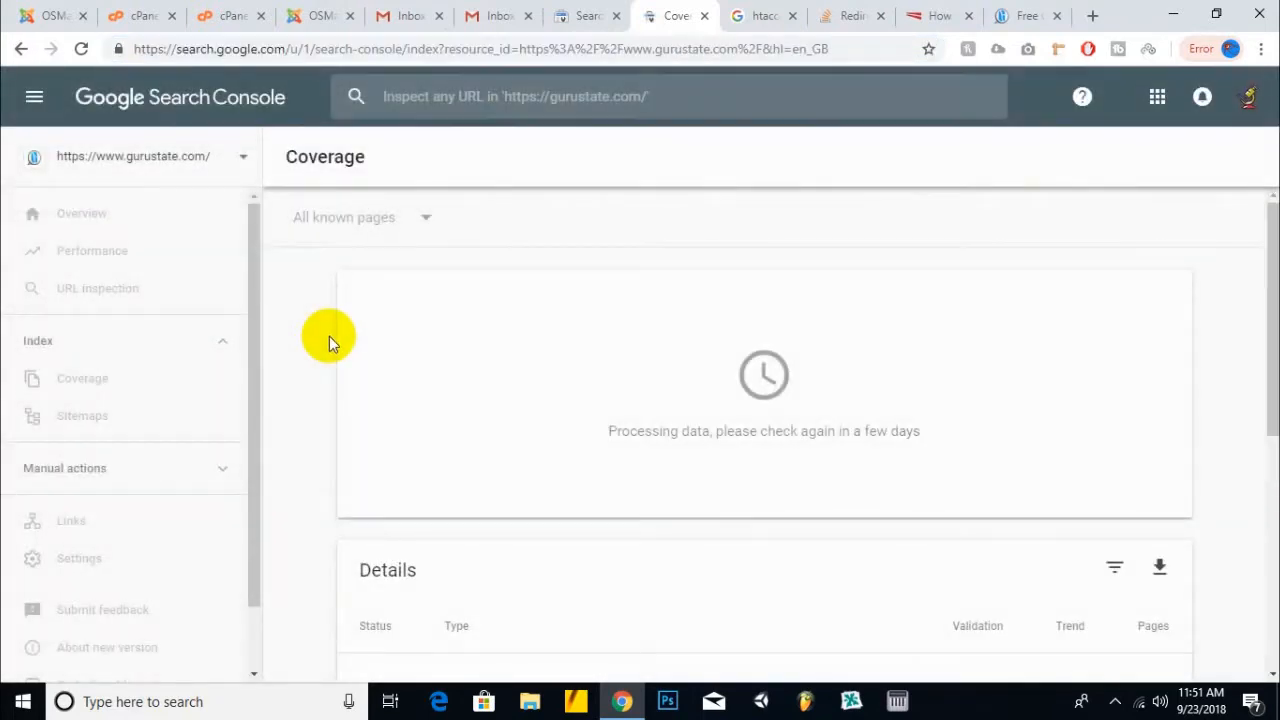
left_click(122, 422)
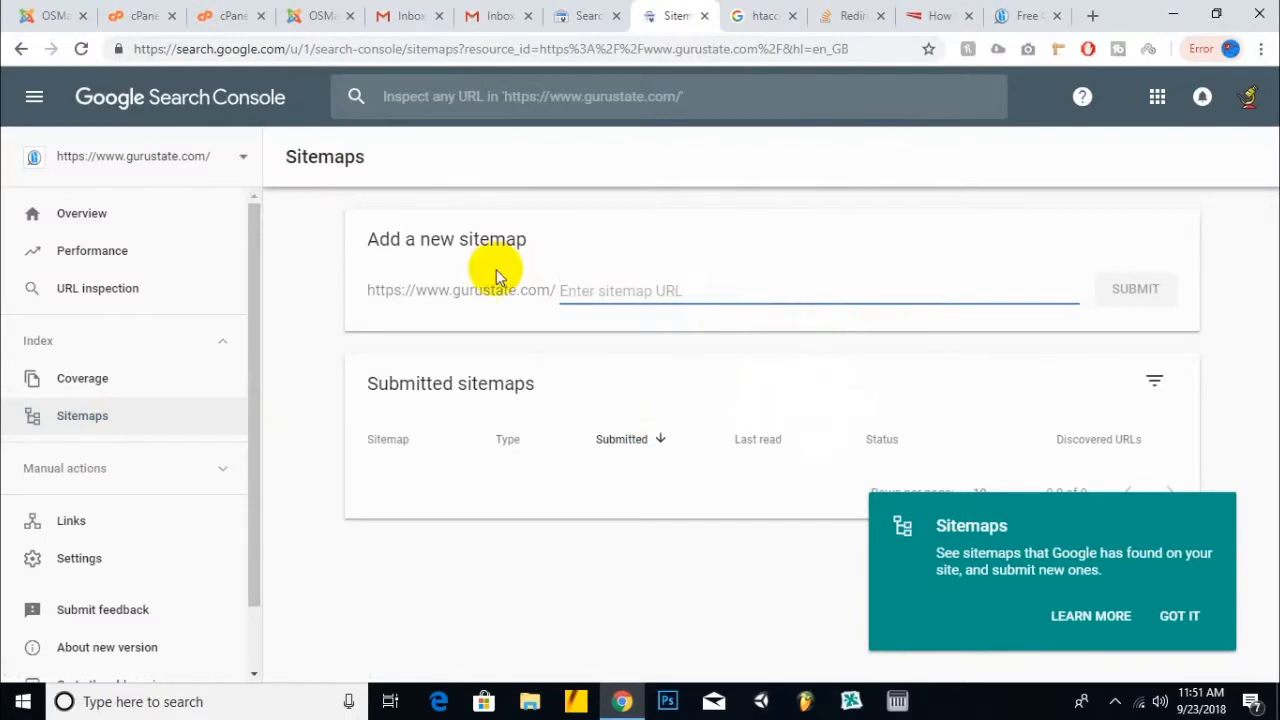
left_click(1181, 618)
left_click(663, 284)
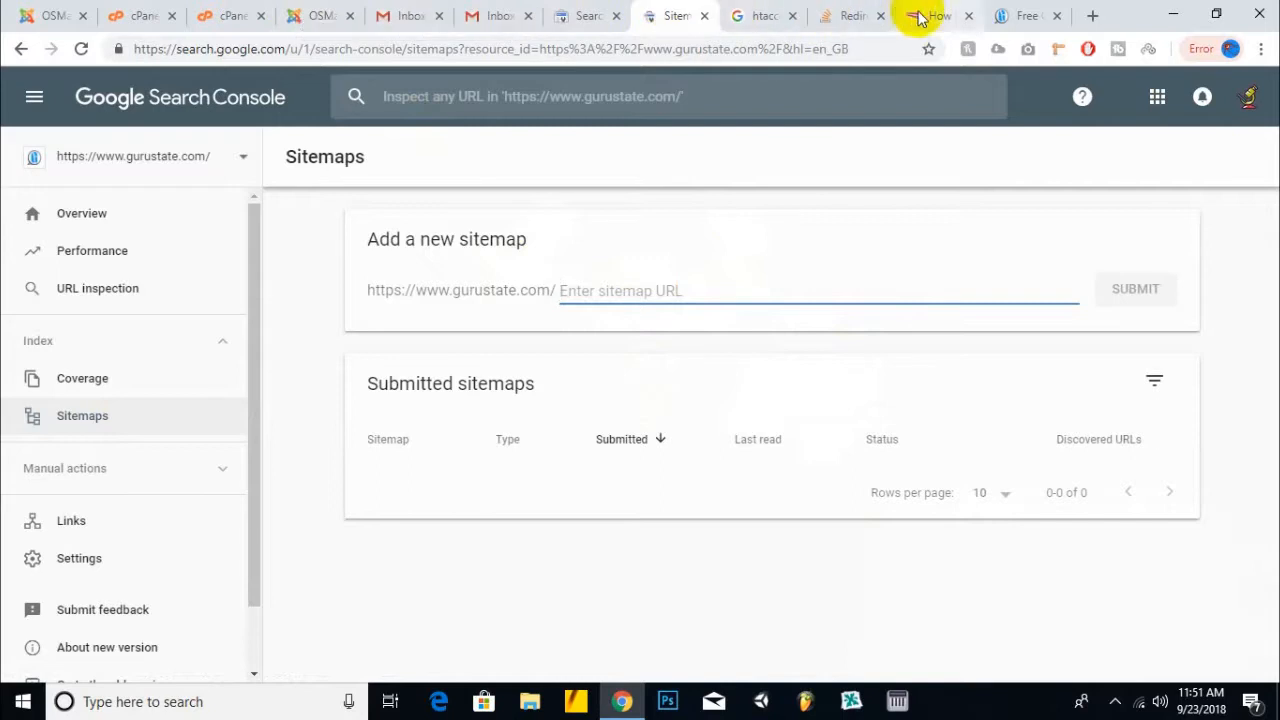
- Open the OSMap XML sitemap in a new tab and copy its path
left_click(1015, 10)
left_click(329, 12)
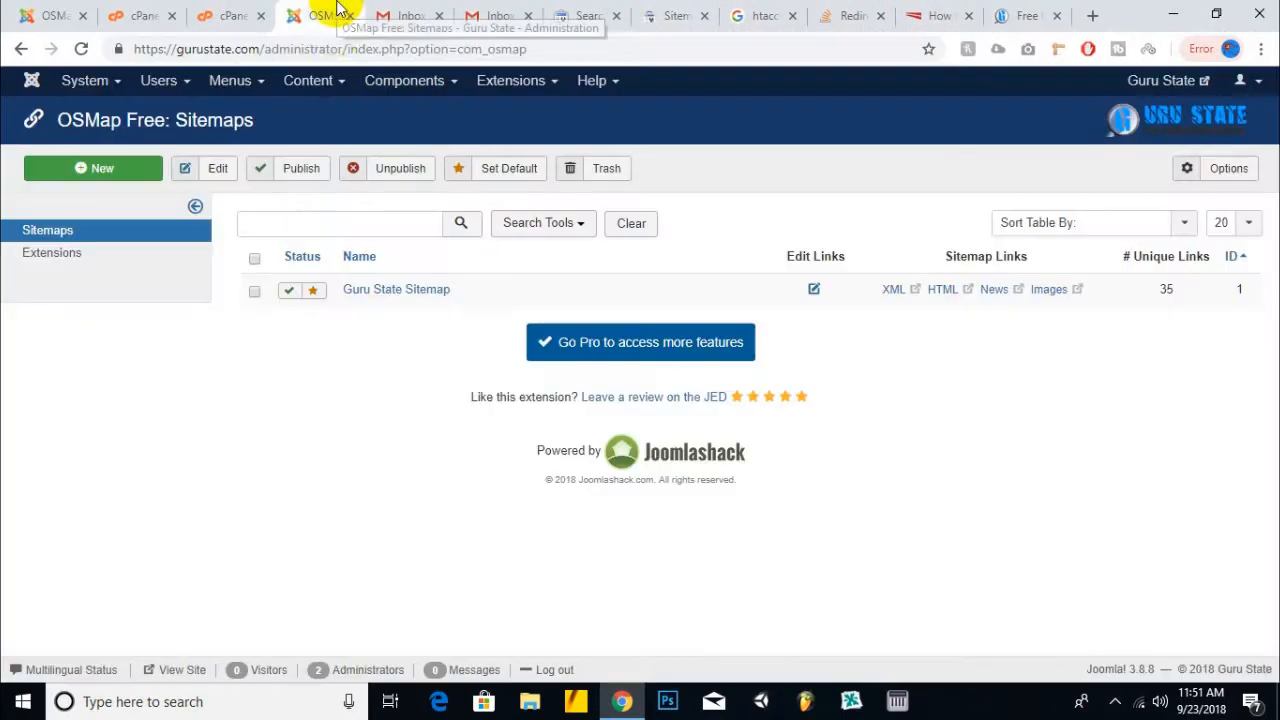
right_click(893, 291)
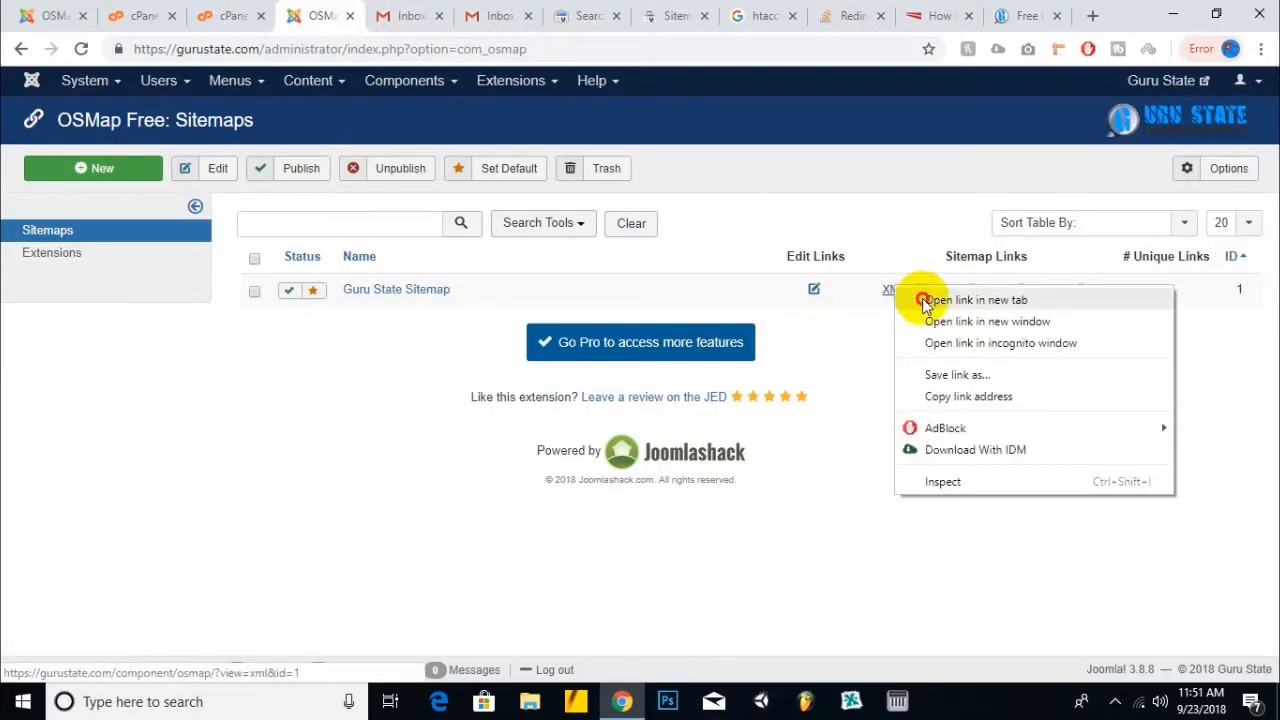
left_click(935, 297)
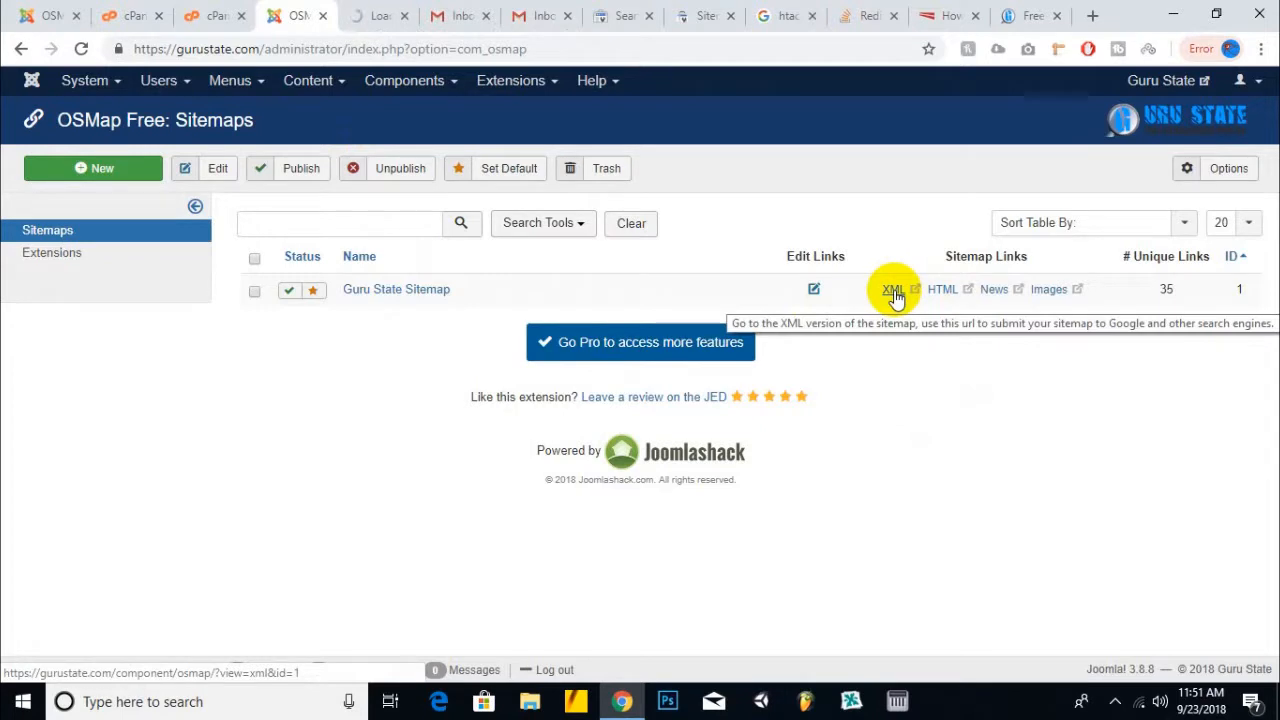
left_click(363, 12)
left_click_drag(551, 49, 297, 48)
right_click(298, 47)
left_click(318, 148)
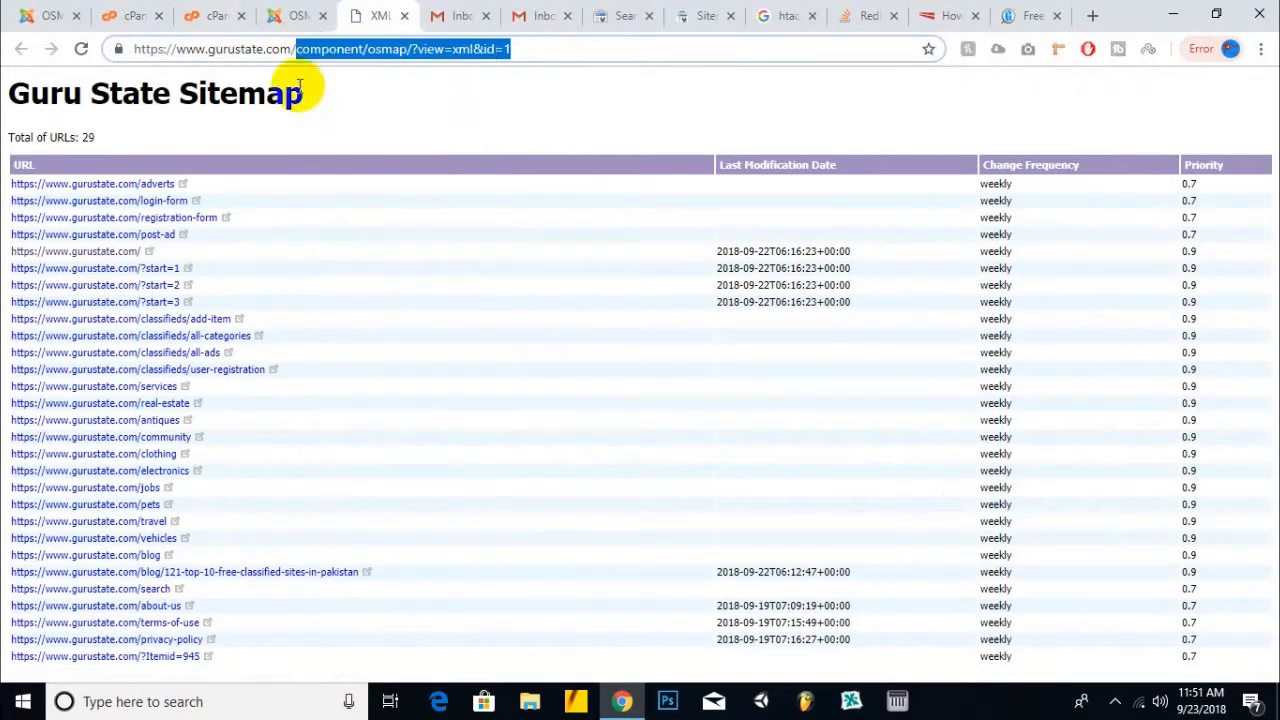
- Paste component/osmap/?view=xml&id=1 as the new sitemap, submit it and view its details
left_click(700, 14)
left_click(648, 289)
right_click(648, 289)
left_click(700, 428)
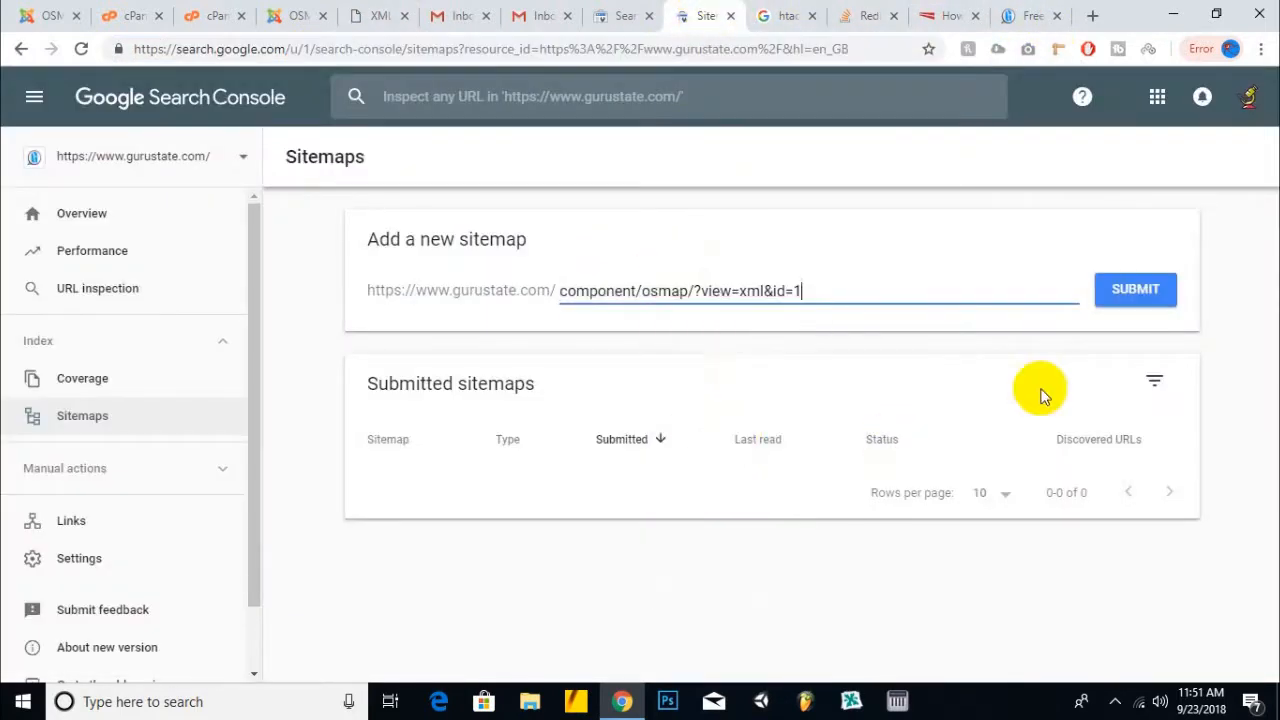
left_click(1136, 298)
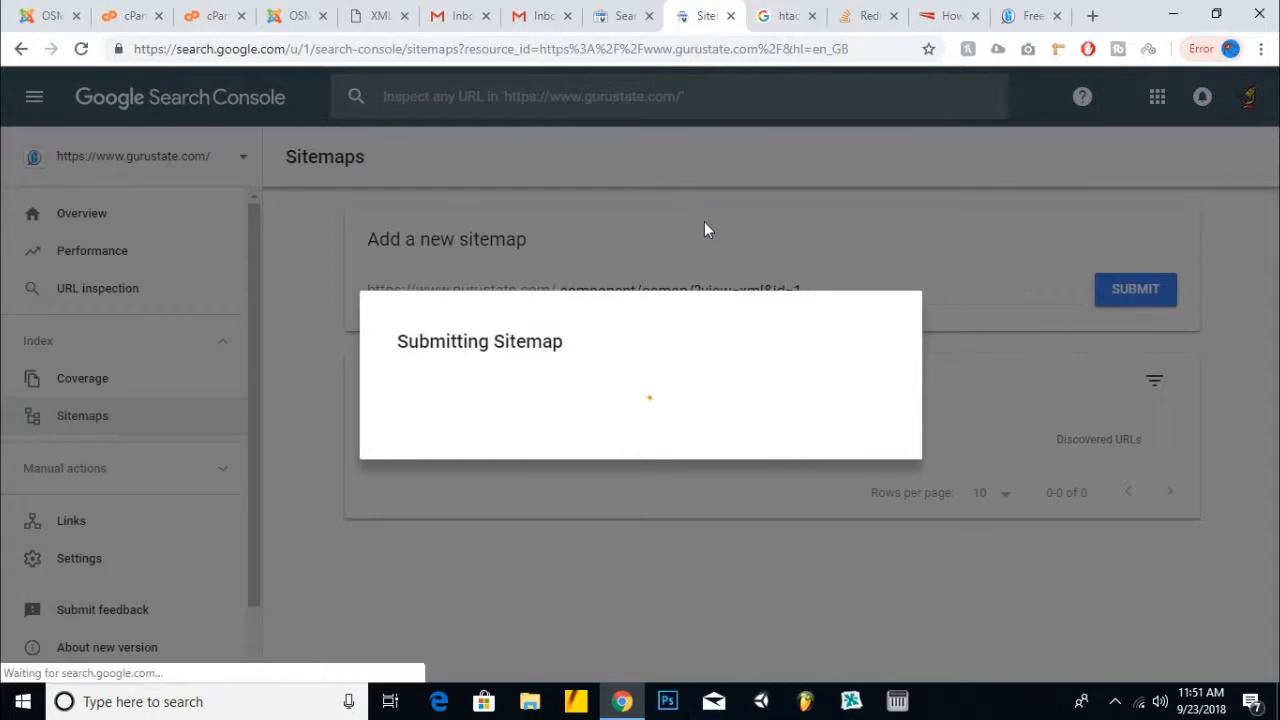
left_click(869, 455)
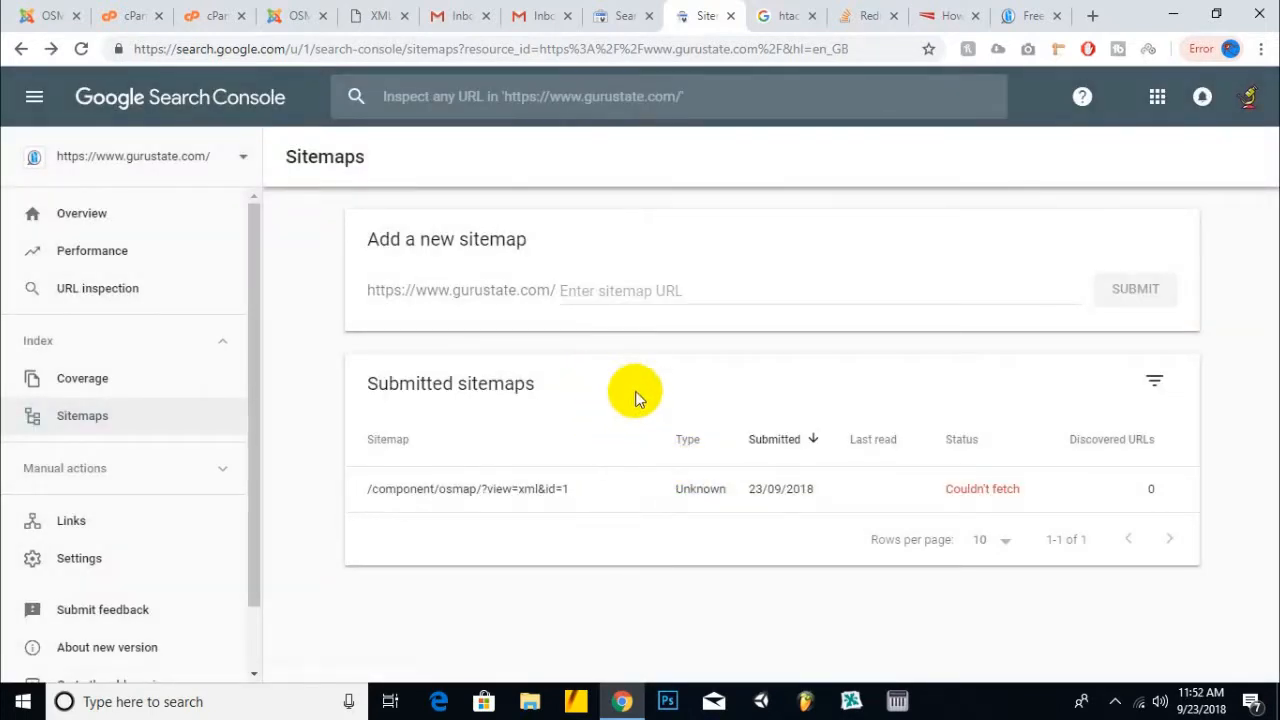
left_click(982, 489)
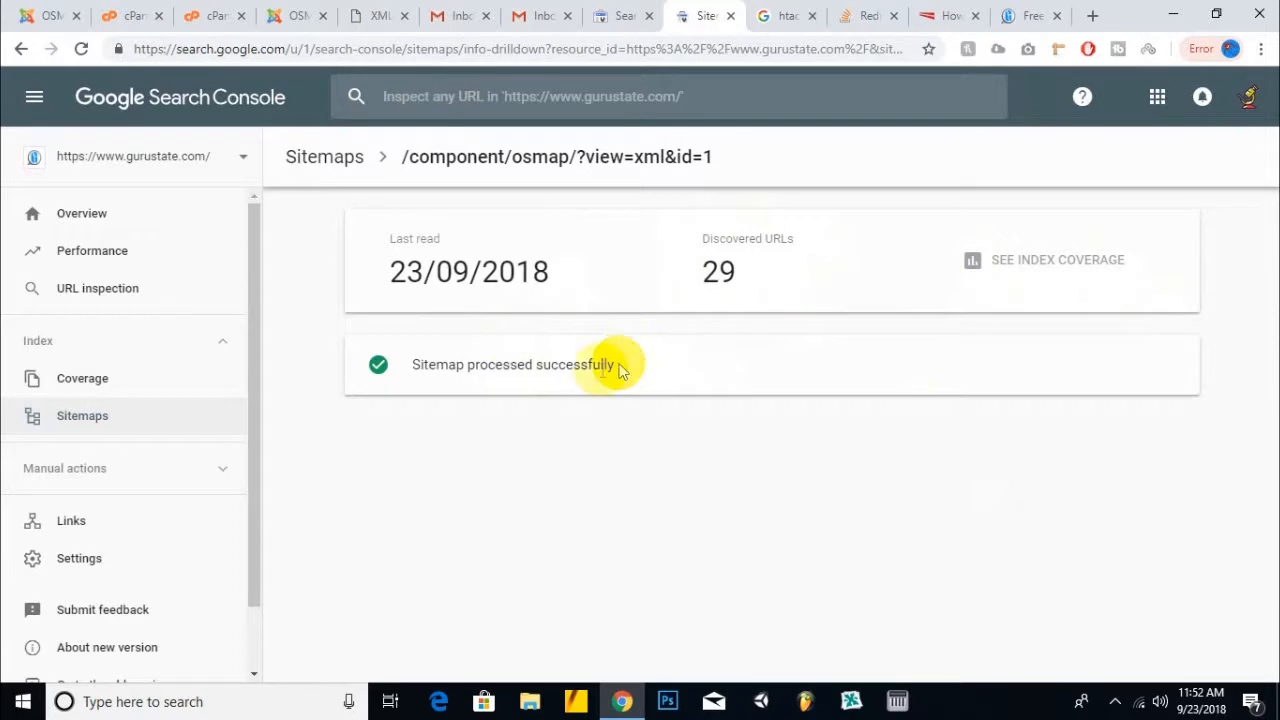
left_click(75, 374)
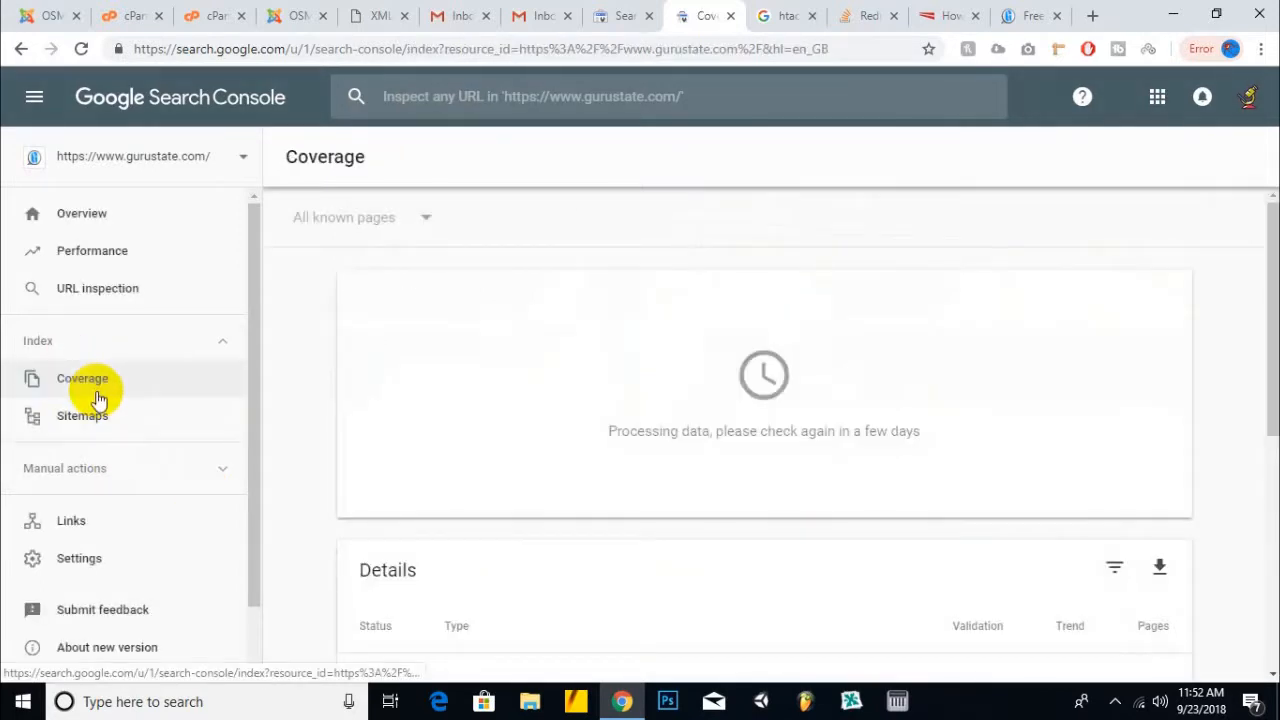
scroll(377, 424, "down", 3)
scroll(52, 522, "down", 1)
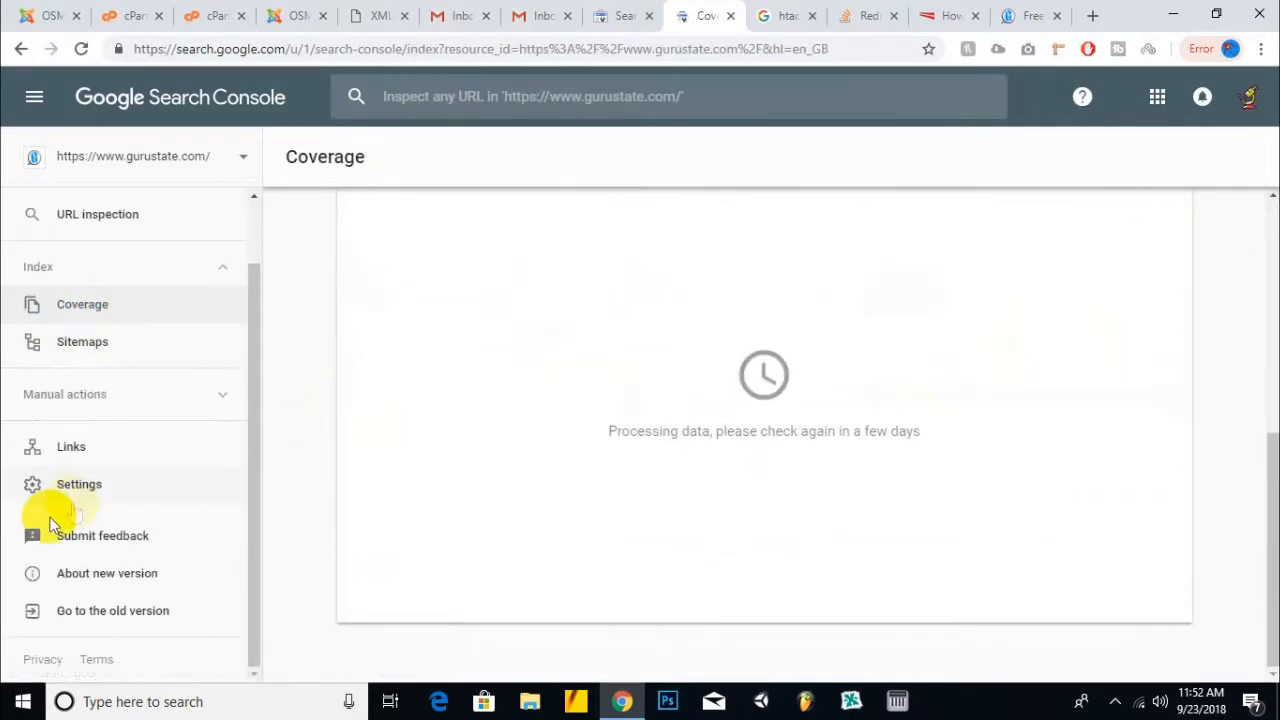
scroll(80, 491, "up", 1)
scroll(94, 506, "down", 1)
left_click(168, 620)
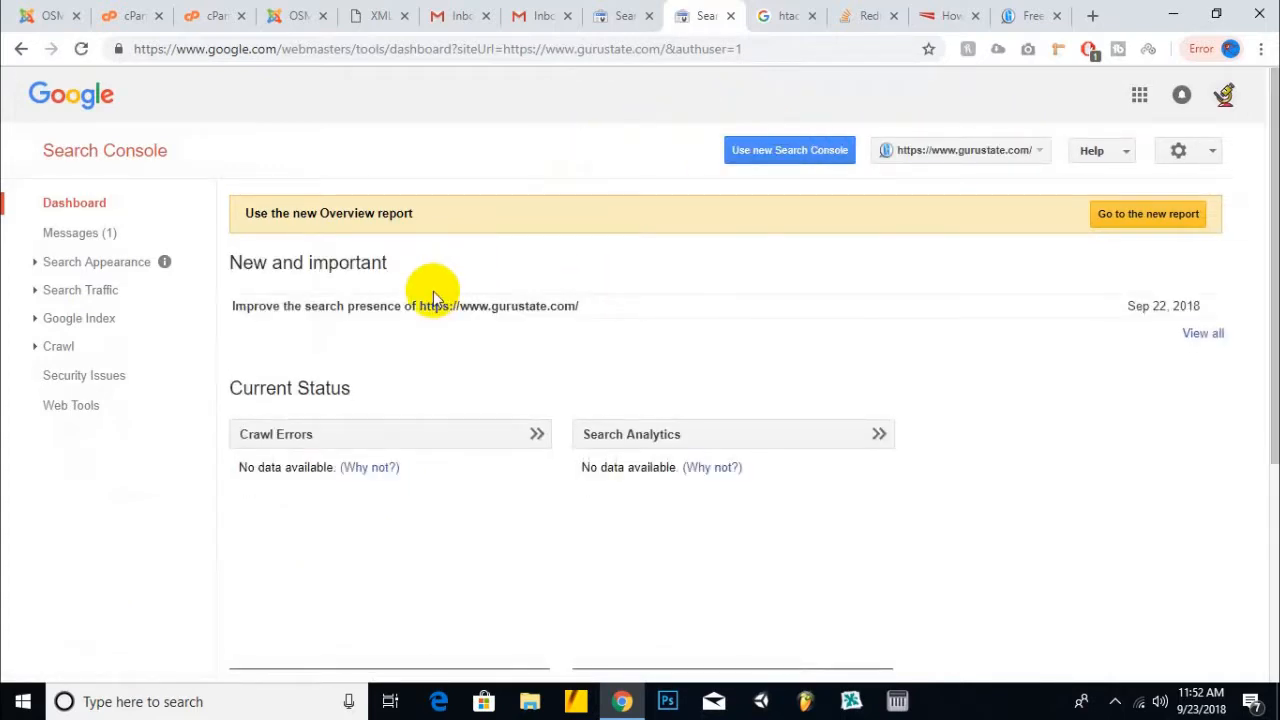
- Review the old Sitemaps web pages chart showing 29 submitted, indexing pending, then open a new tab
scroll(372, 395, "down", 3)
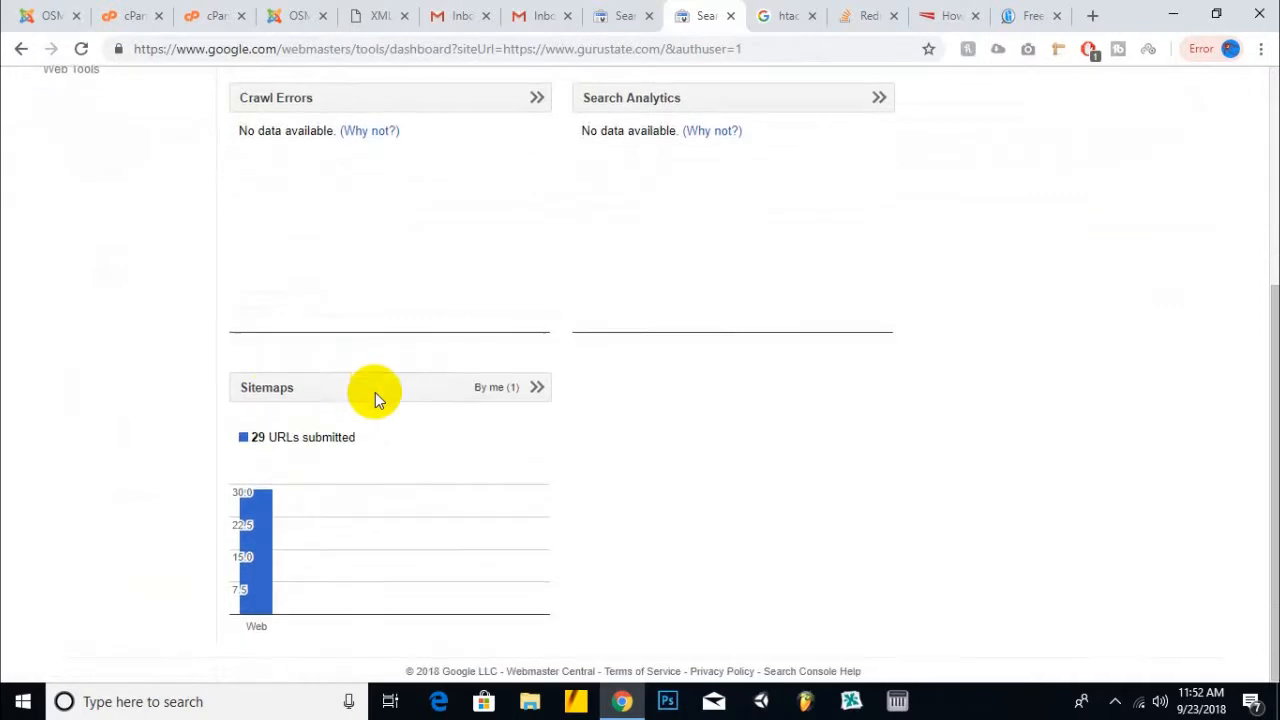
left_click(347, 396)
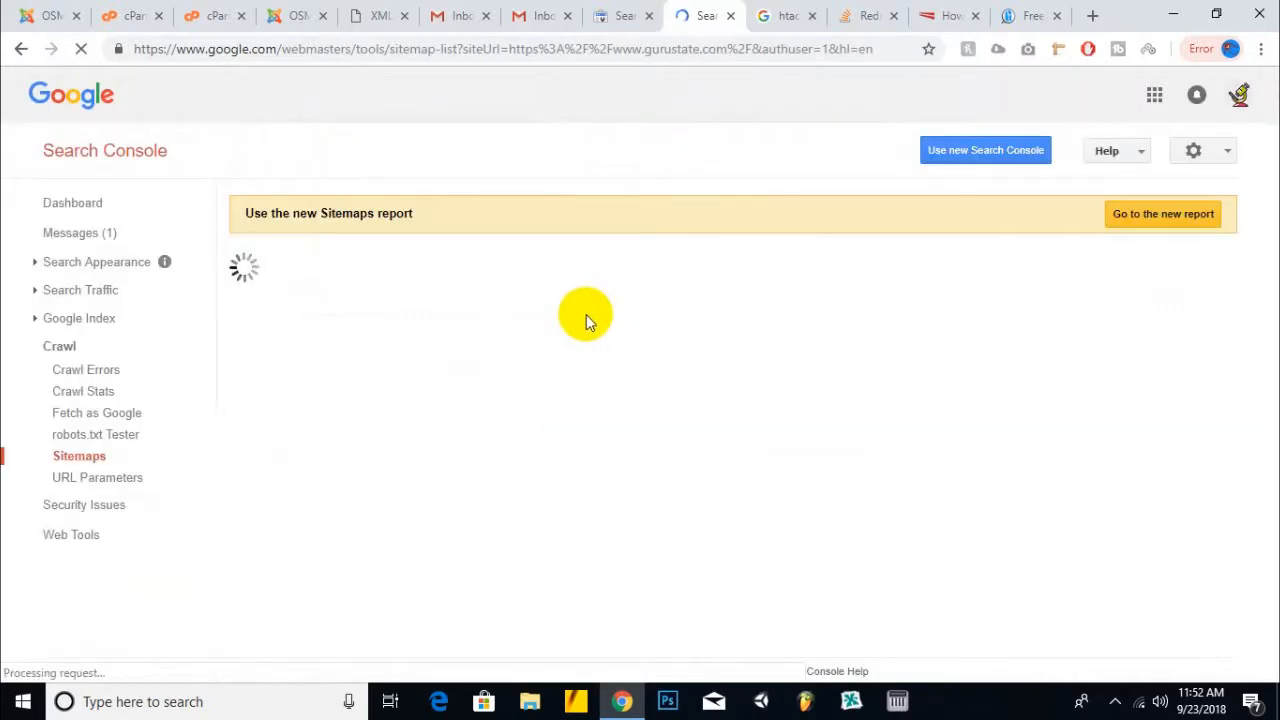
scroll(586, 314, "down", 2)
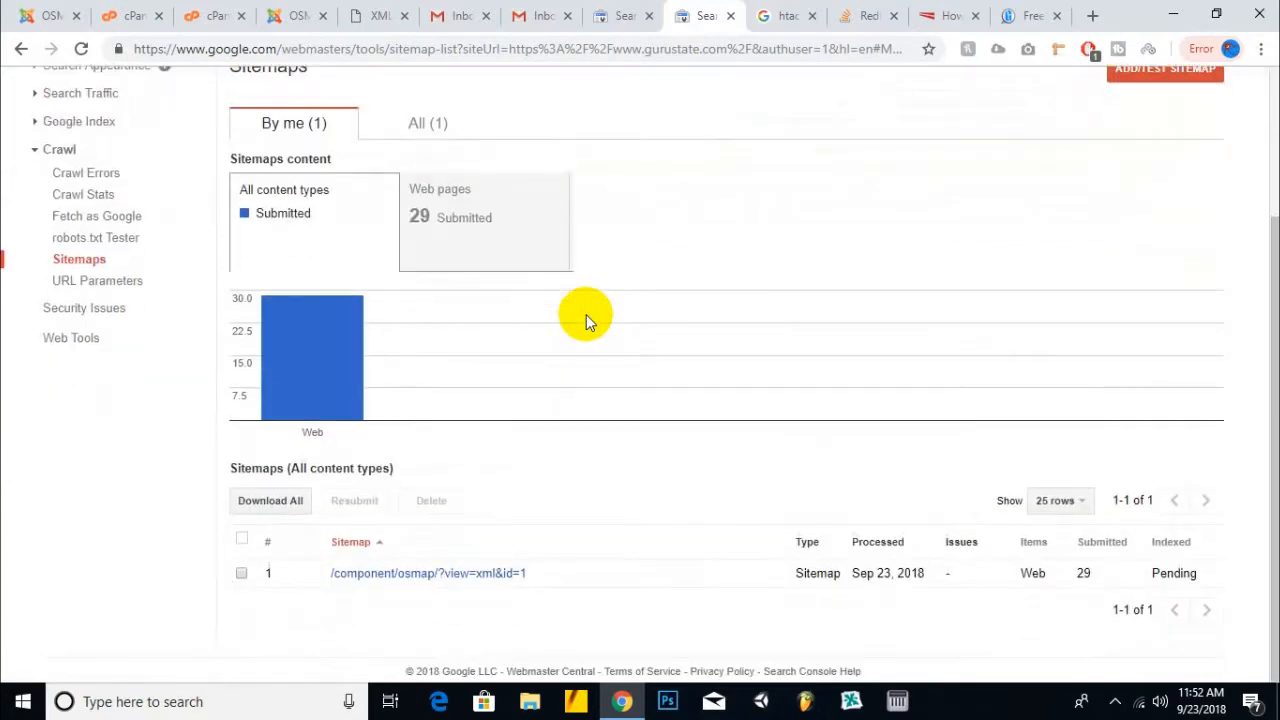
left_click(466, 243)
mouse_move(1203, 345)
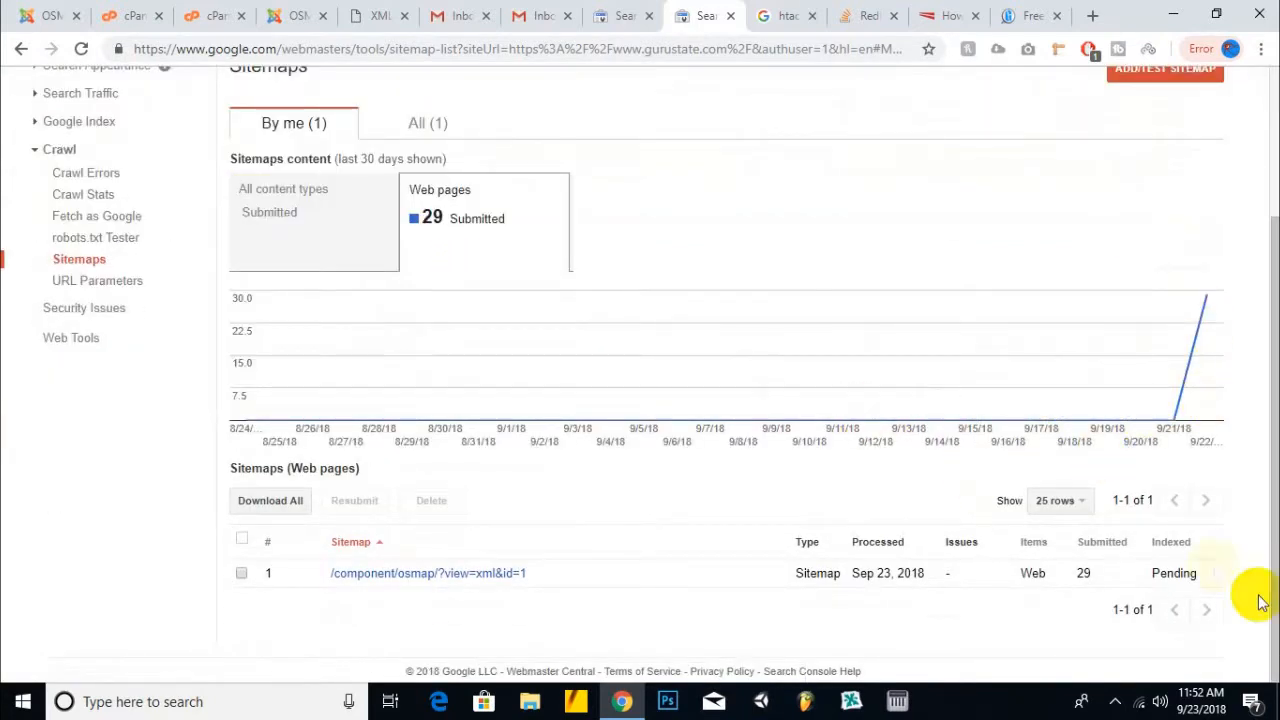
left_click_drag(1150, 573, 1220, 578)
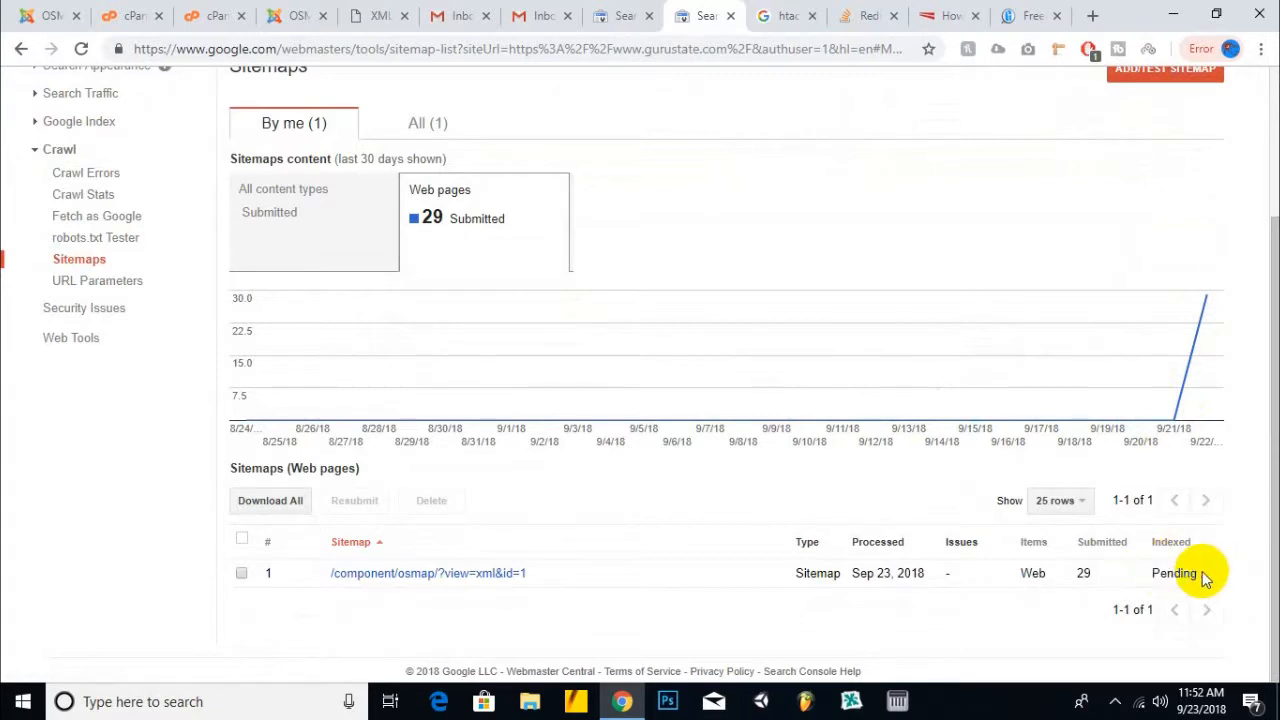
left_click(1091, 15)
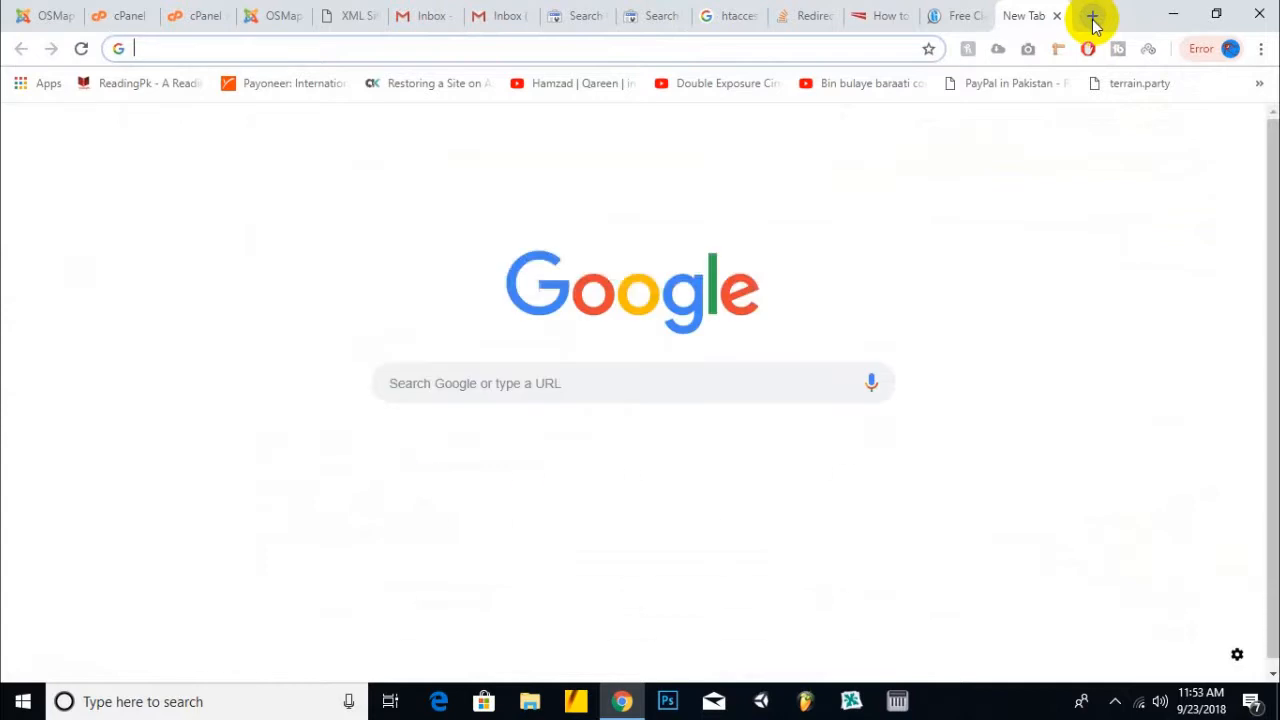
type("google.com")
key("Return")
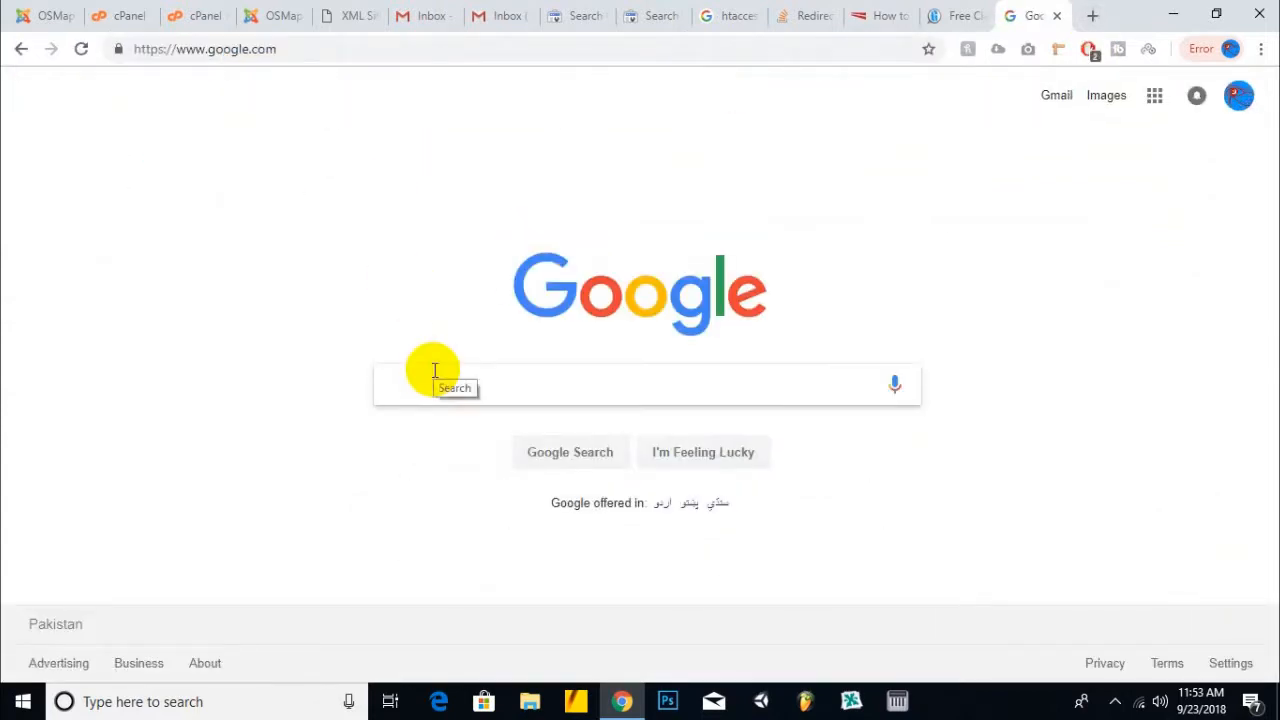
type("state")
key("Return")
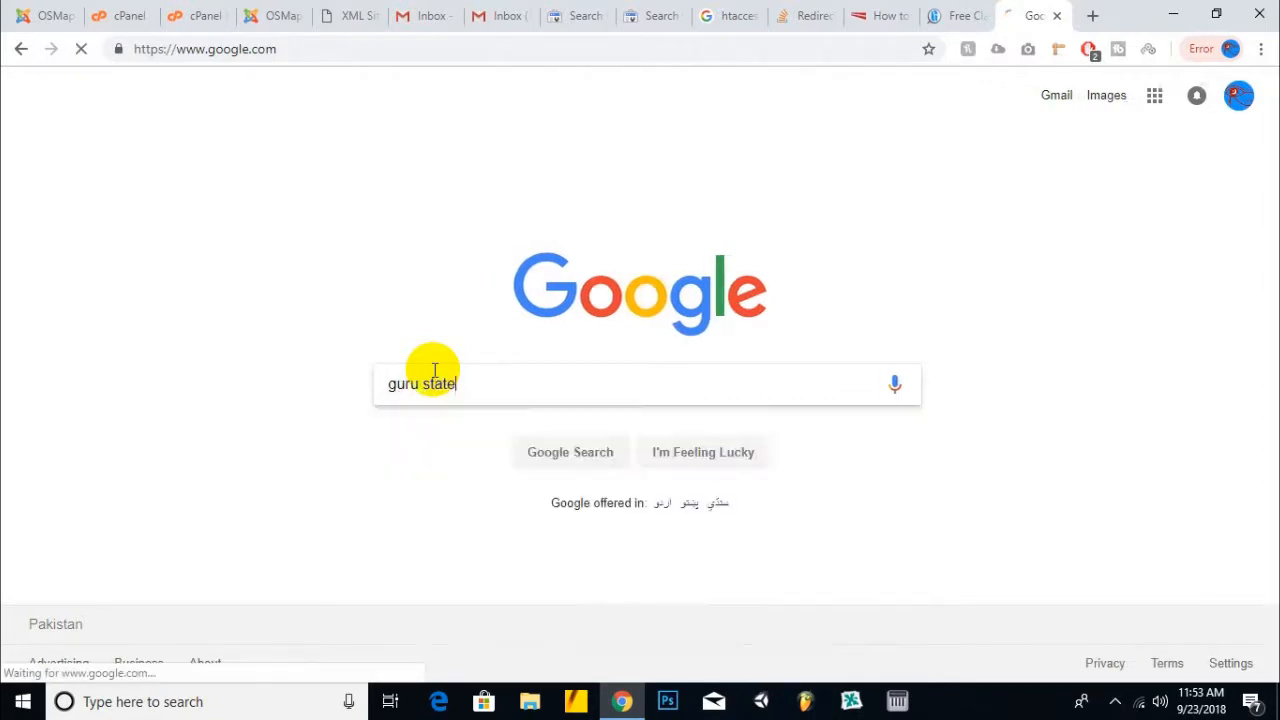
scroll(278, 600, "down", 3)
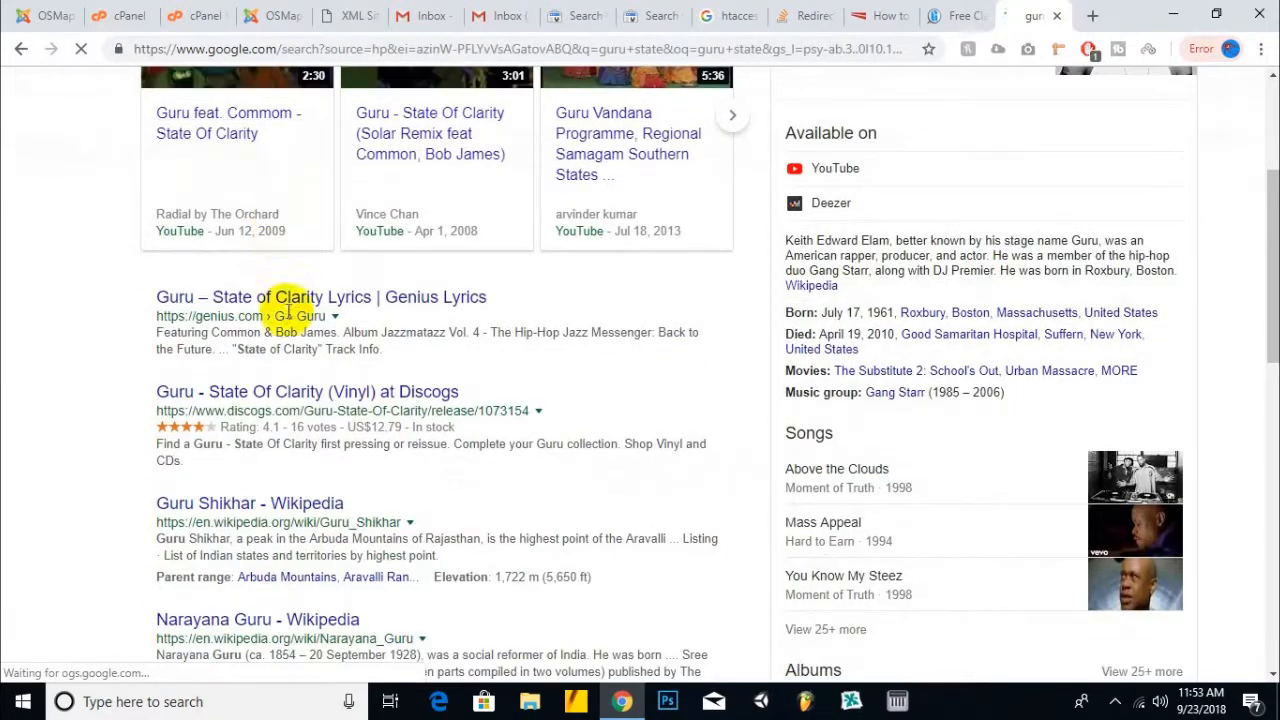
scroll(300, 380, "down", 10)
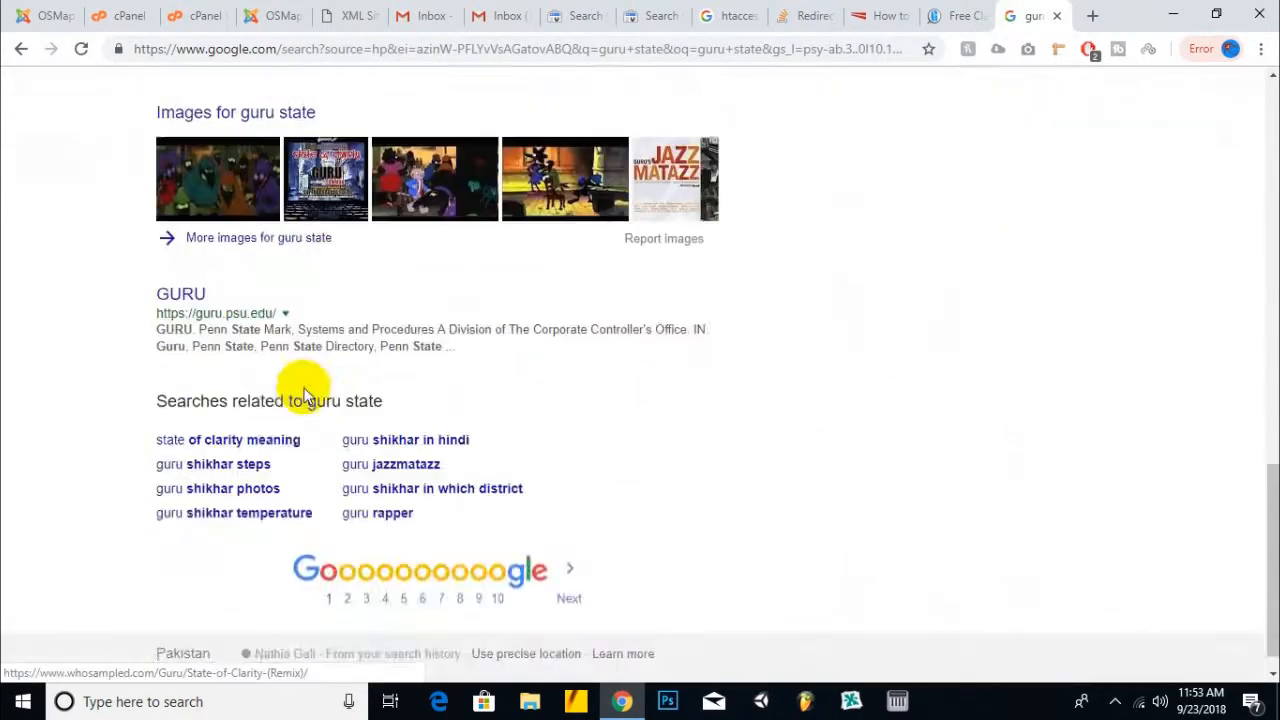
scroll(300, 380, "up", 5)
scroll(305, 393, "up", 1)
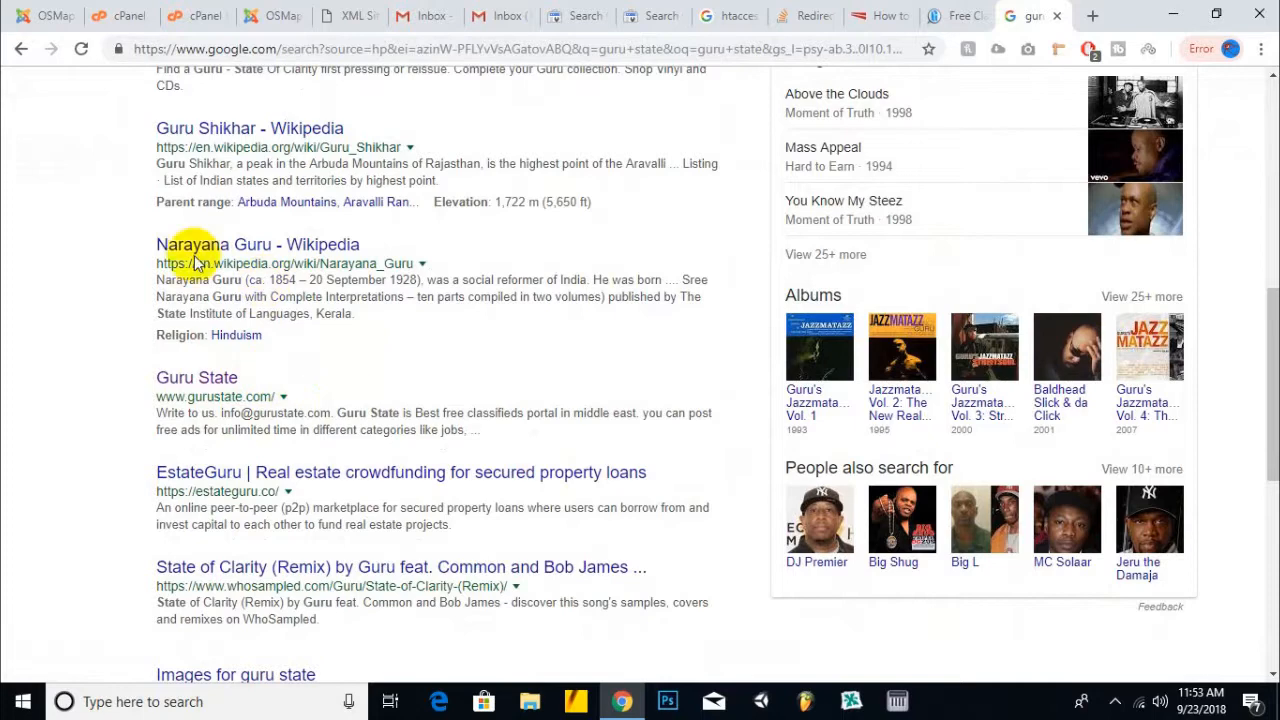
scroll(563, 254, "up", 7)
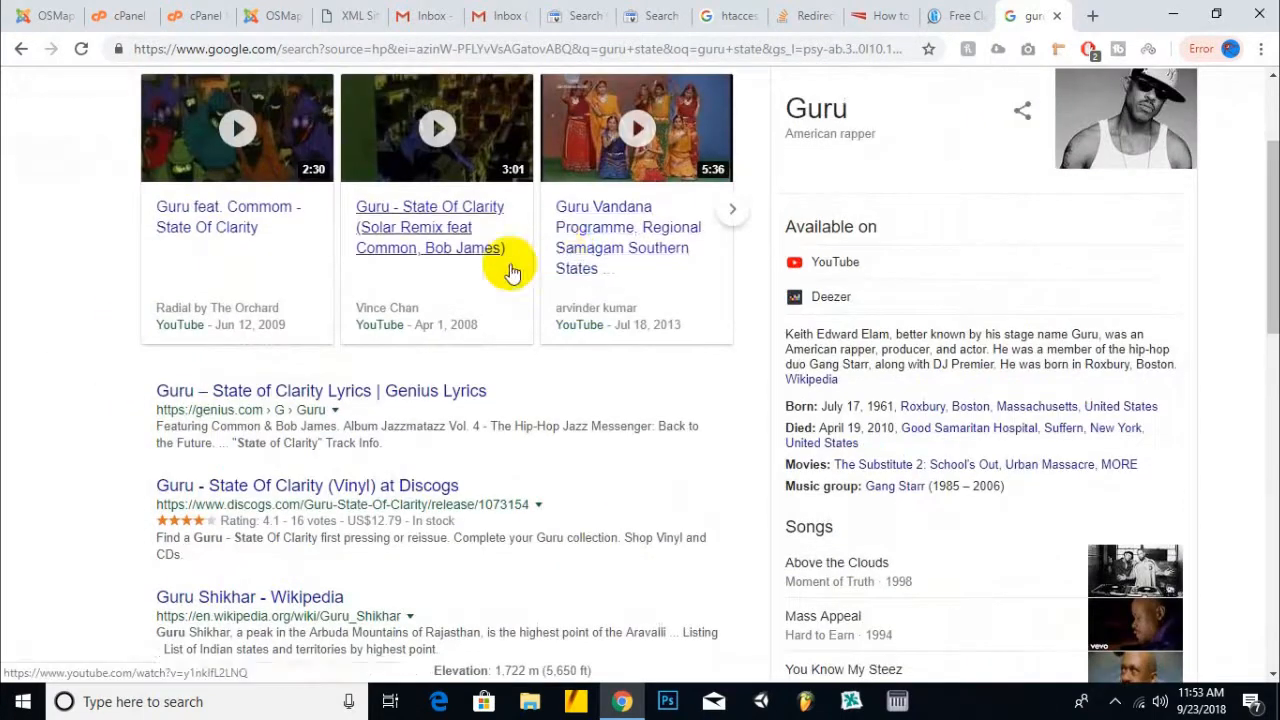
scroll(171, 509, "down", 7)
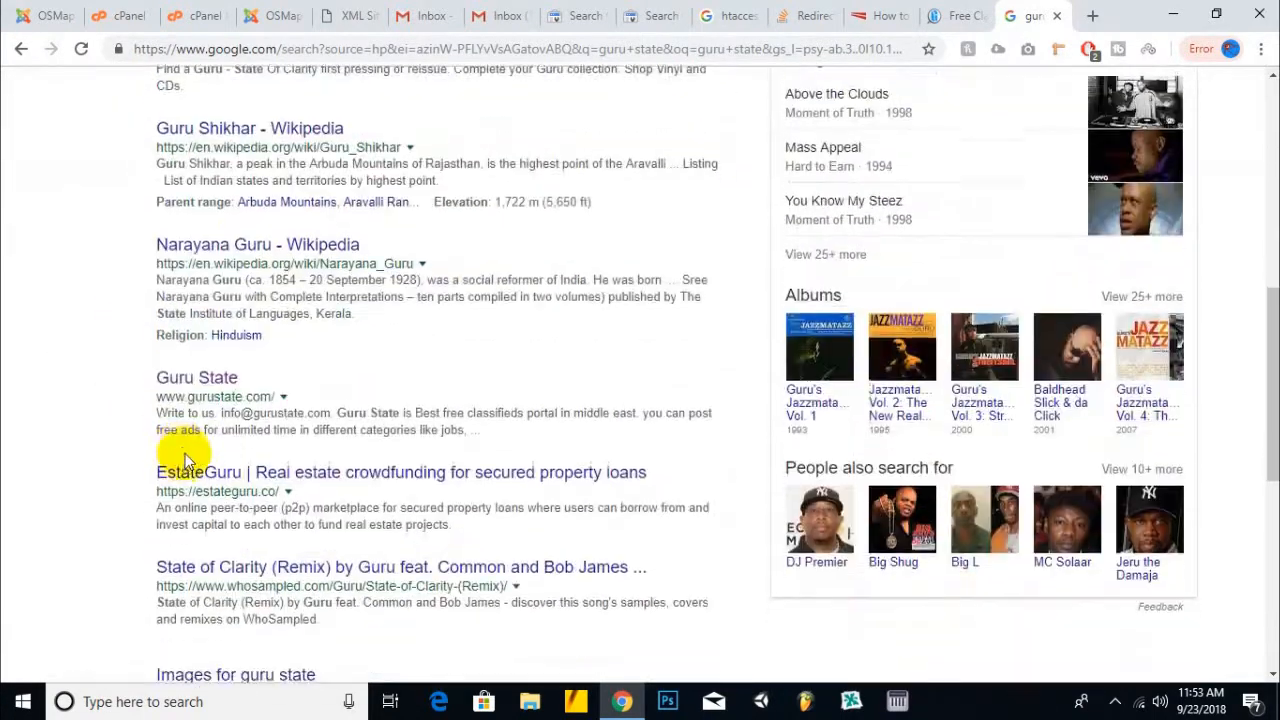
scroll(512, 356, "up", 7)
- Rerun the 'htaccess redirect non www to www' search, then return to the Search Console sitemap report
left_click(980, 15)
left_click(1035, 15)
left_click(195, 115)
left_click_drag(251, 101, 77, 106)
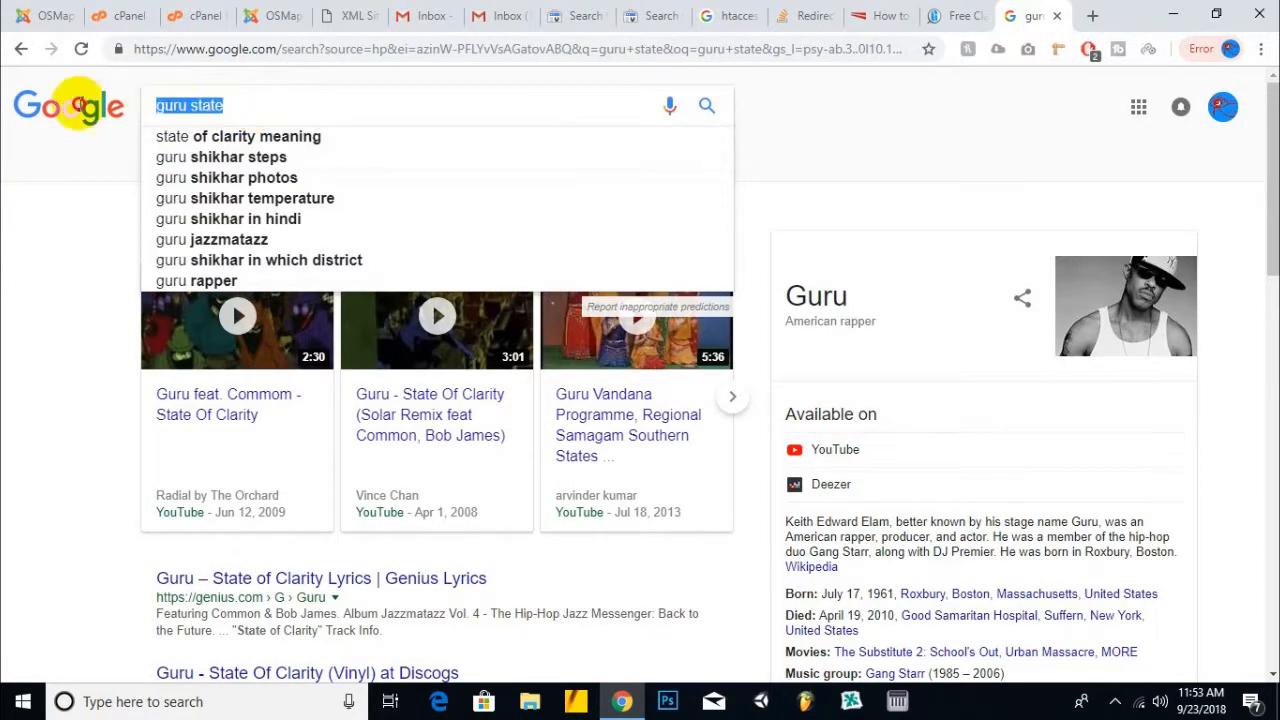
key("BackSpace")
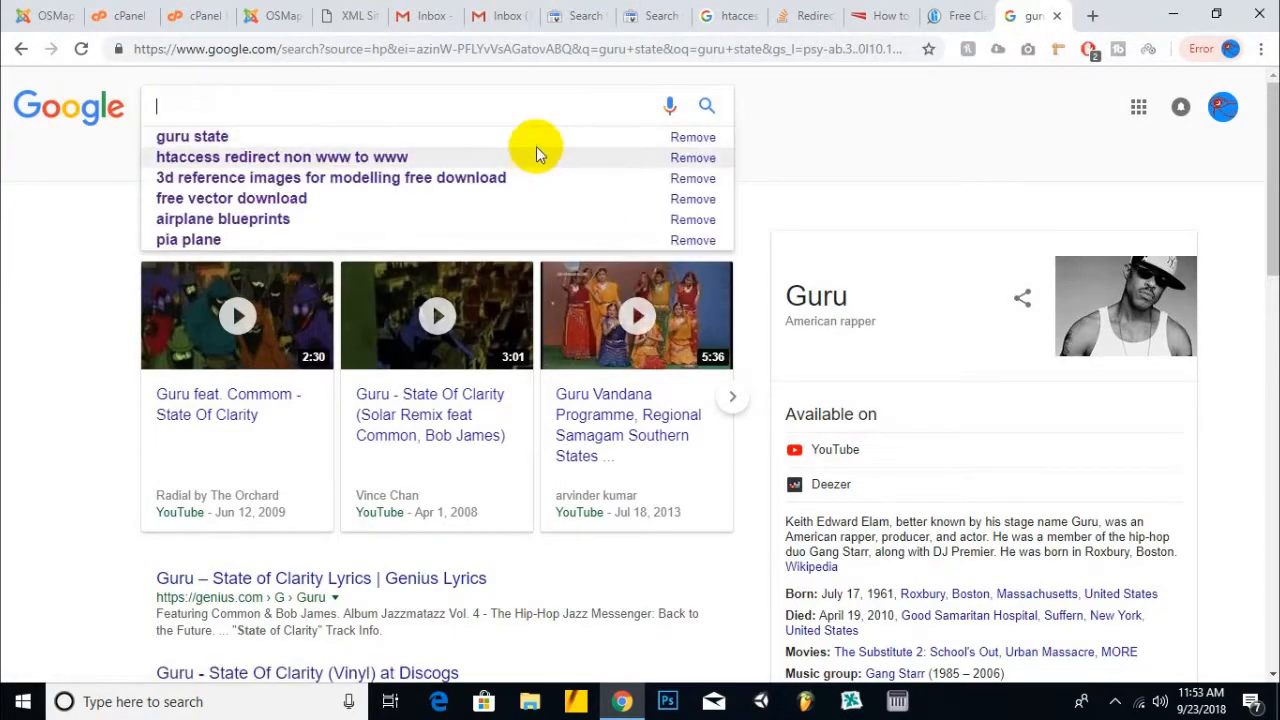
left_click(537, 155)
left_click(645, 15)
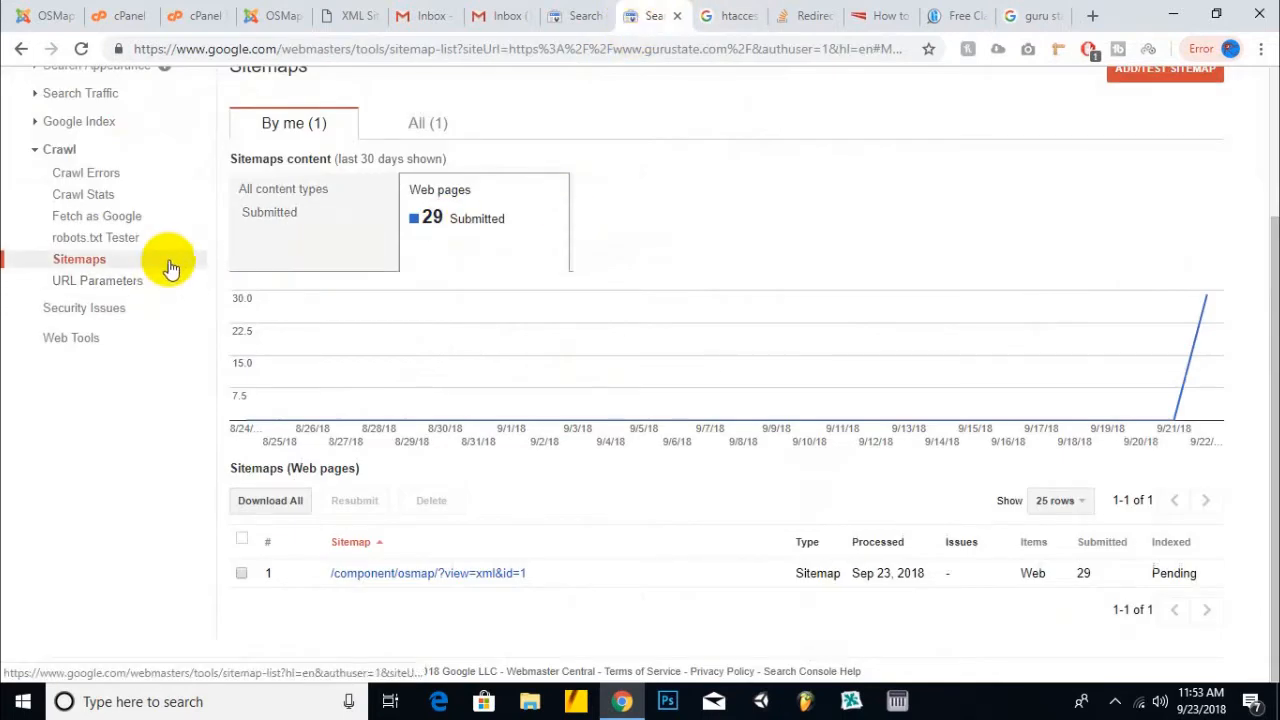
- Fetch and render the homepage as Googlebot and request indexing of it plus its direct links
left_click(124, 220)
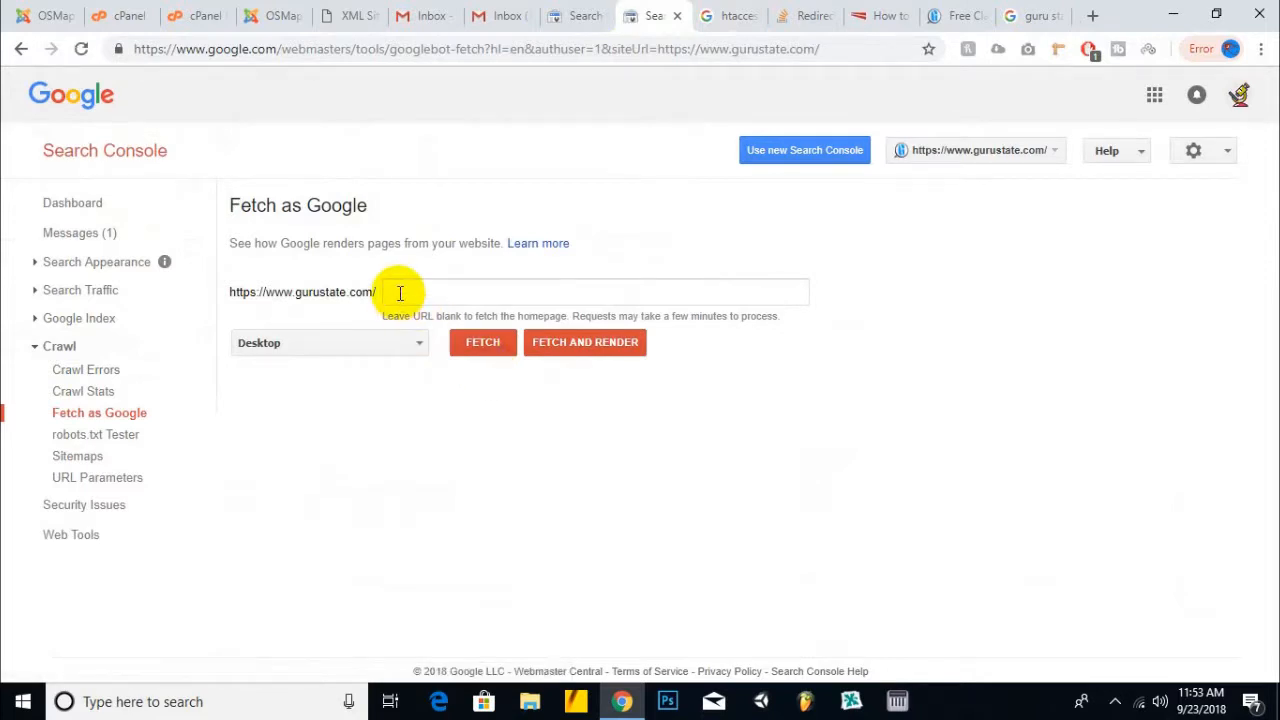
left_click(590, 350)
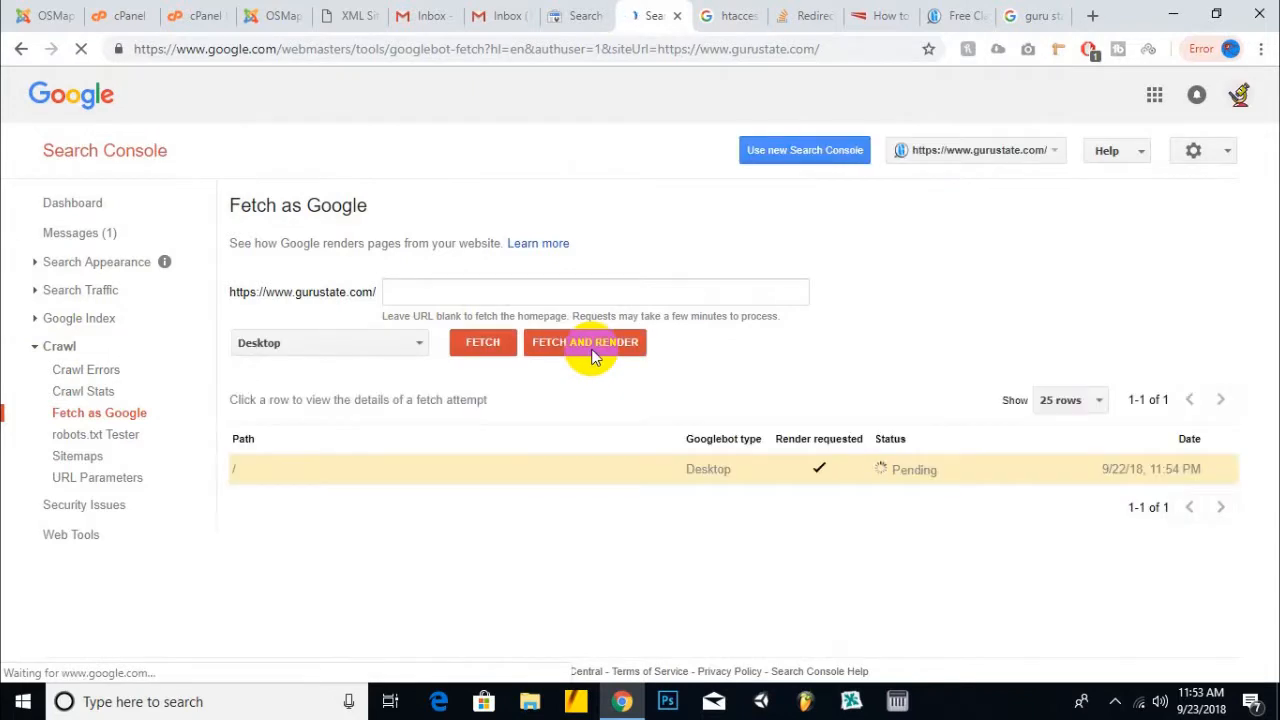
left_click(595, 350)
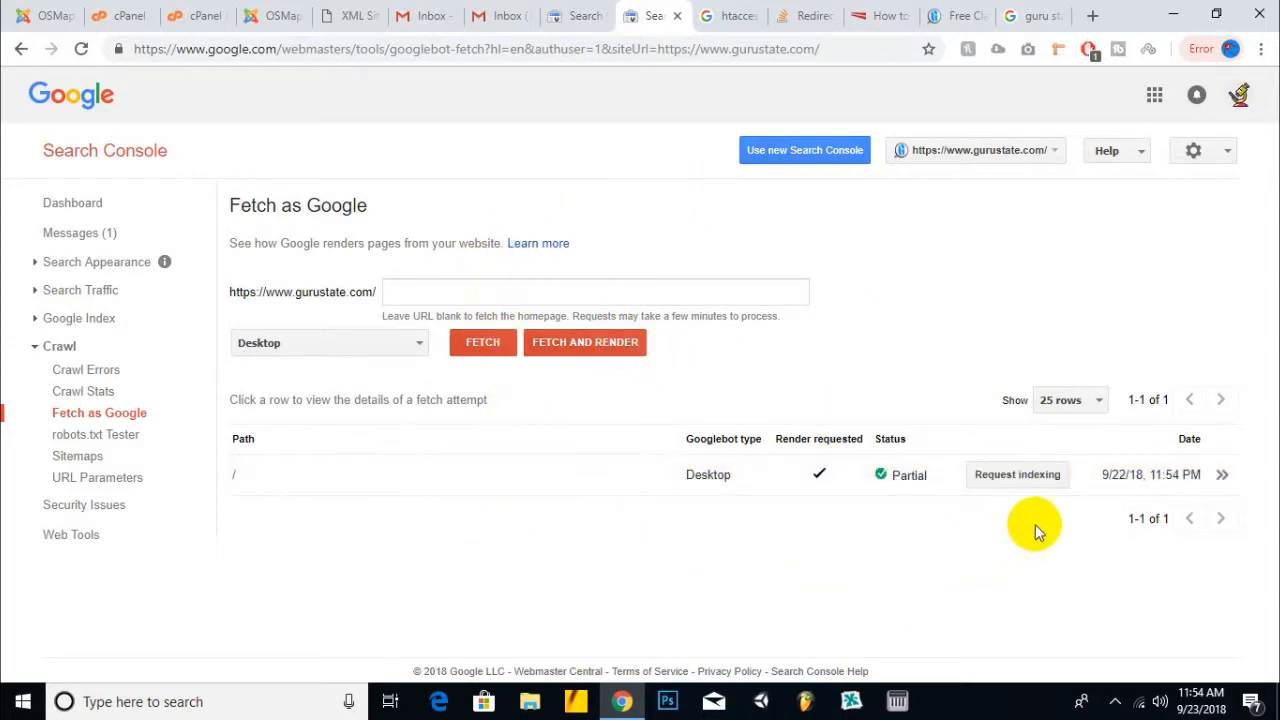
left_click(1037, 477)
left_click(510, 472)
left_click(447, 400)
left_click(401, 551)
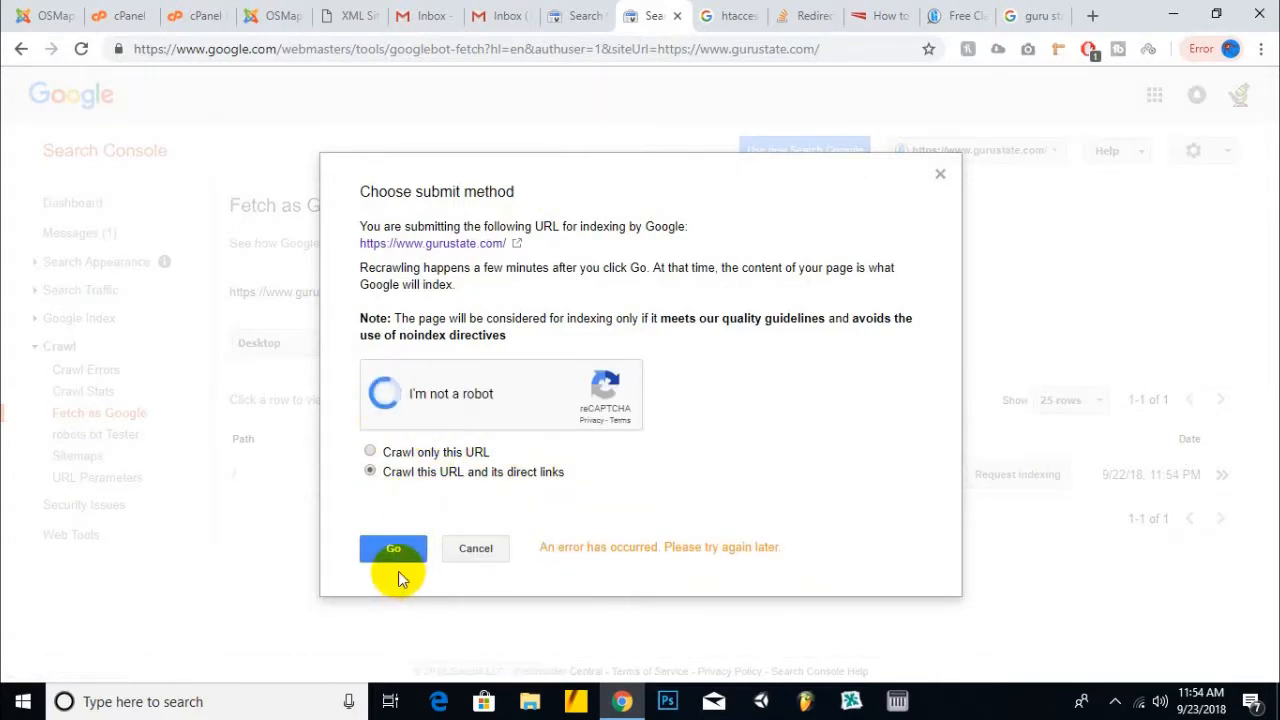
left_click(395, 556)
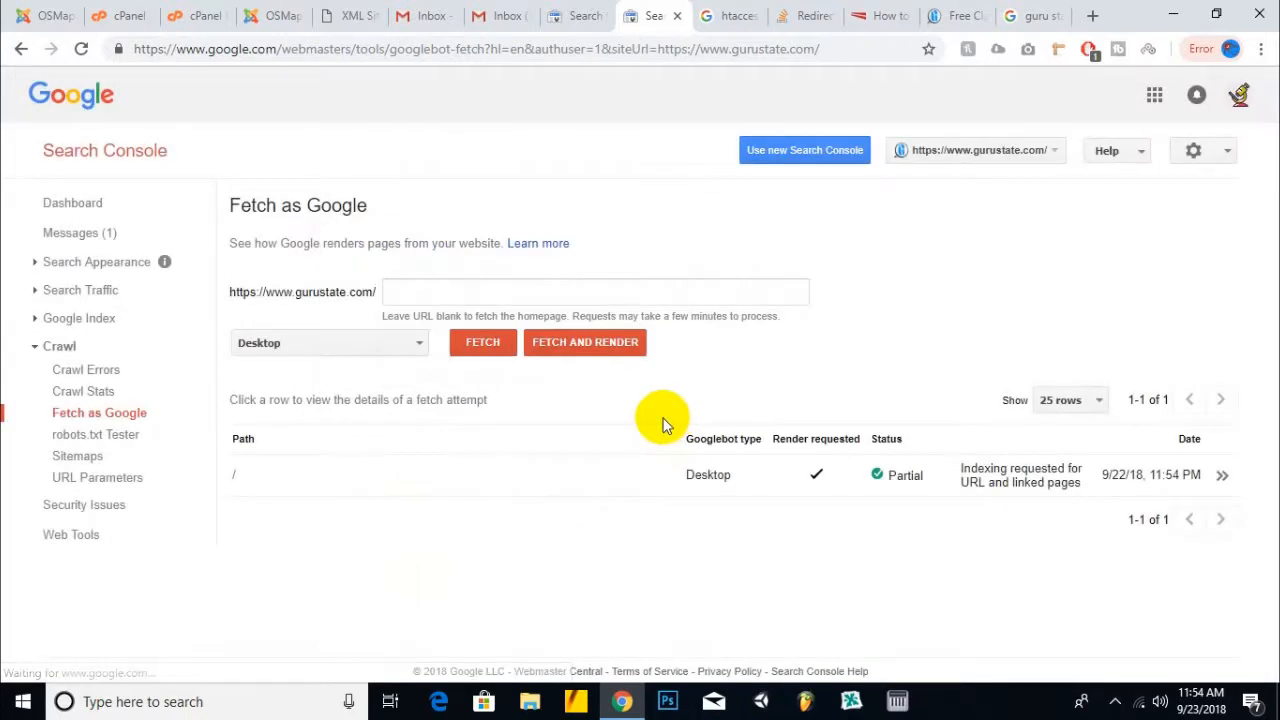
- Fetch and render the homepage with the Mobile: Smartphone crawler
left_click(417, 345)
left_click(380, 366)
left_click(582, 341)
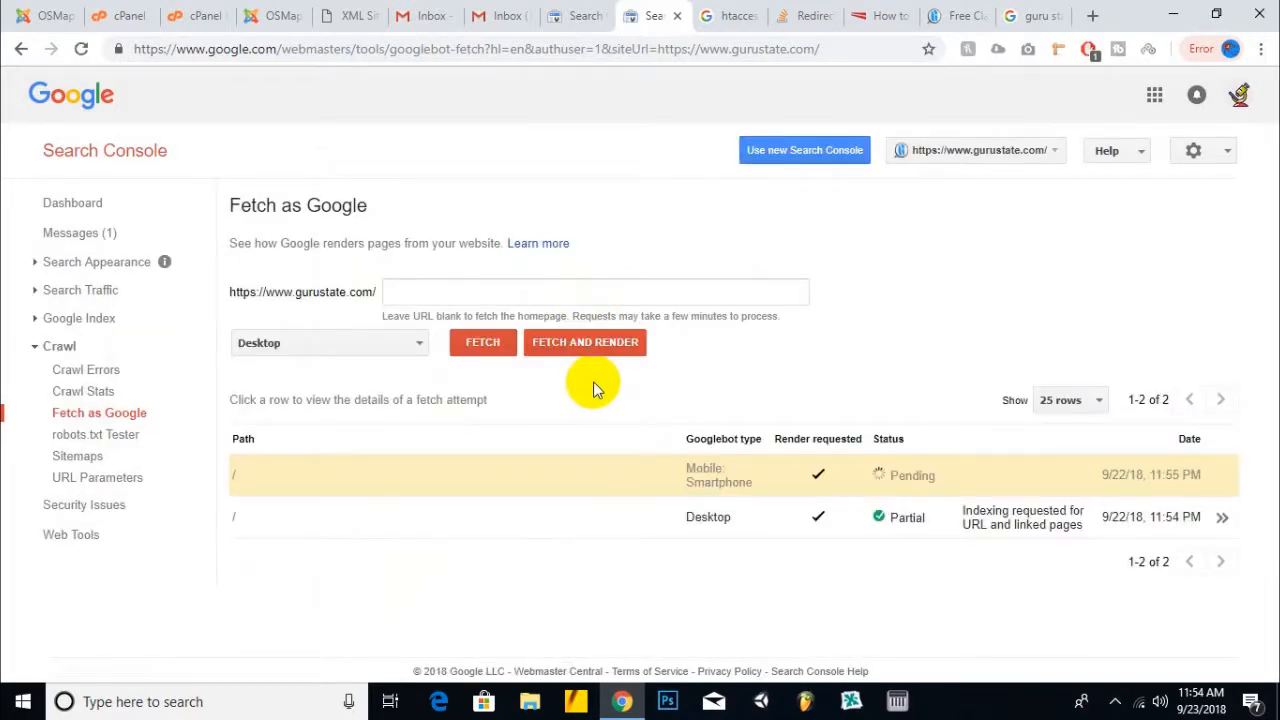
left_click(613, 513)
- Search for 'bing sitemap' and open Bing's guide to submitting sitemaps
left_click(355, 15)
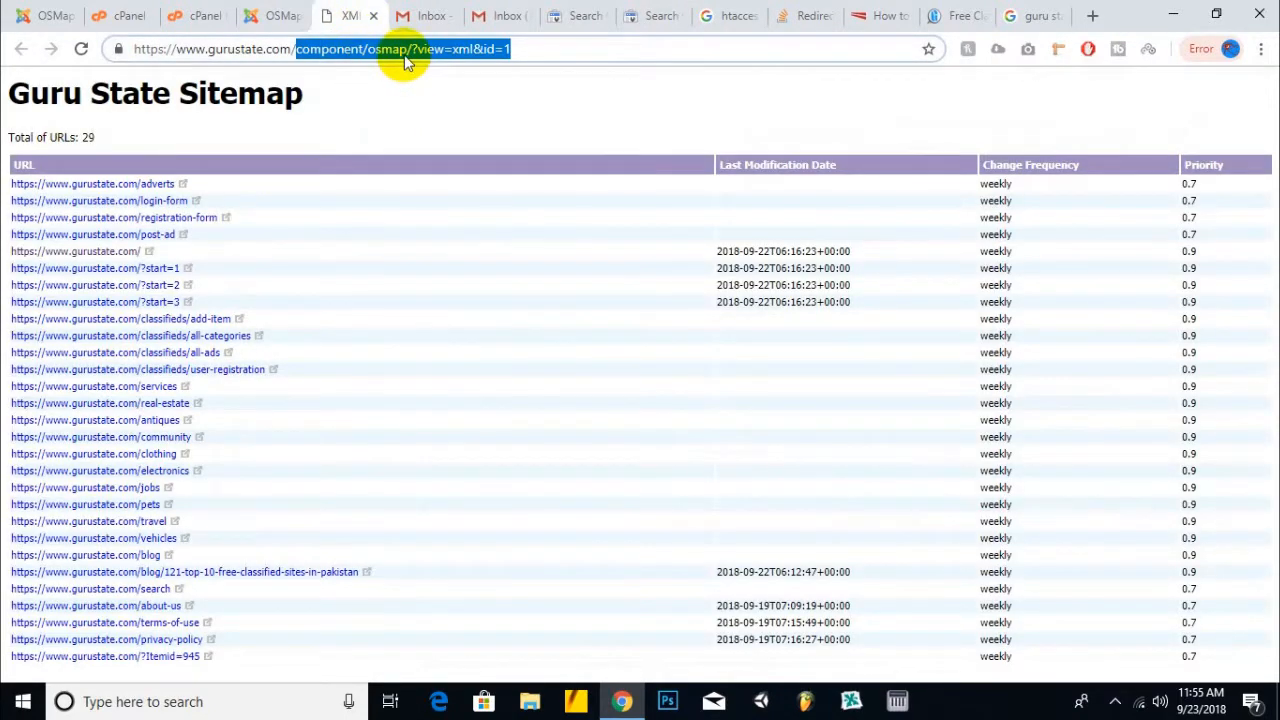
left_click(1022, 18)
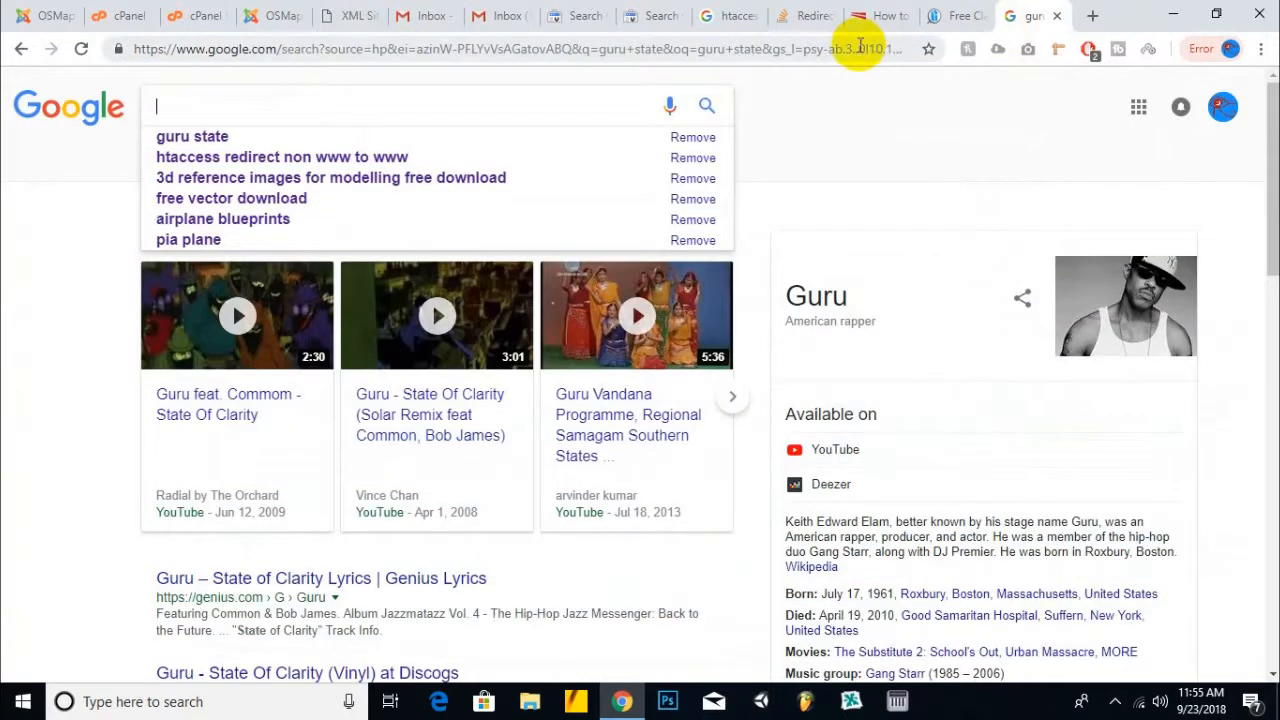
left_click(860, 52)
type("bing")
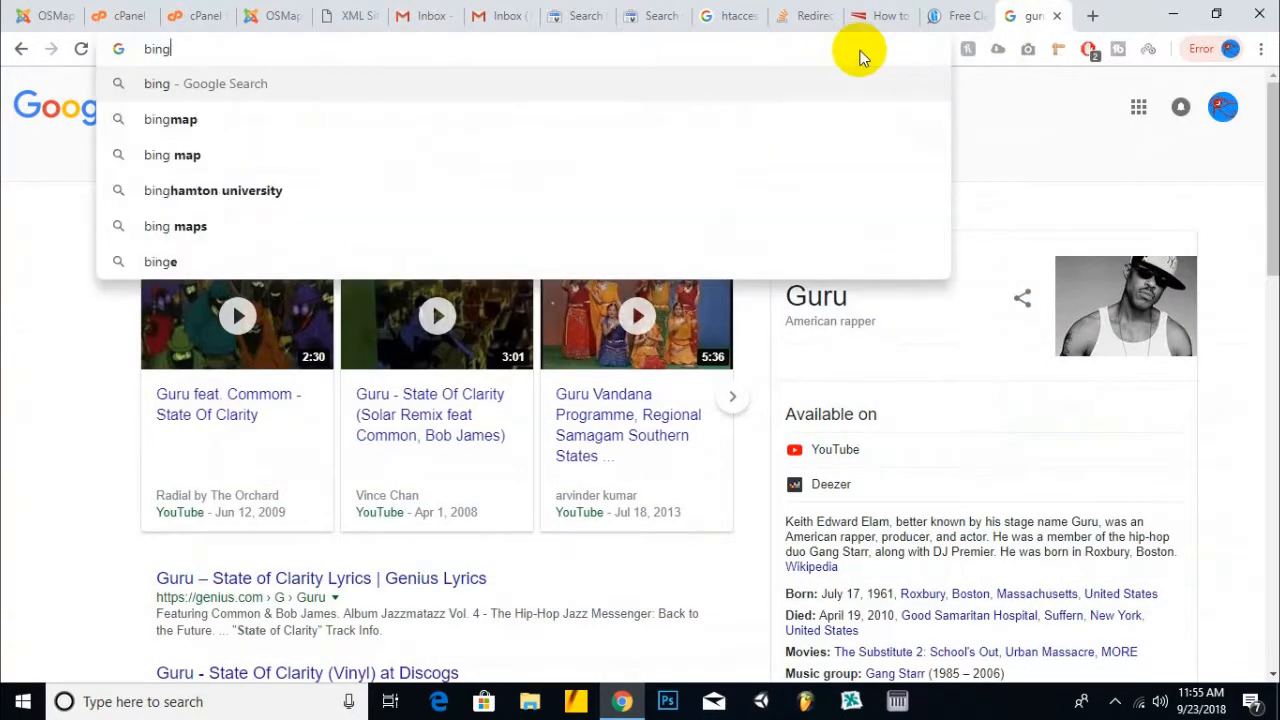
type(" sitemap")
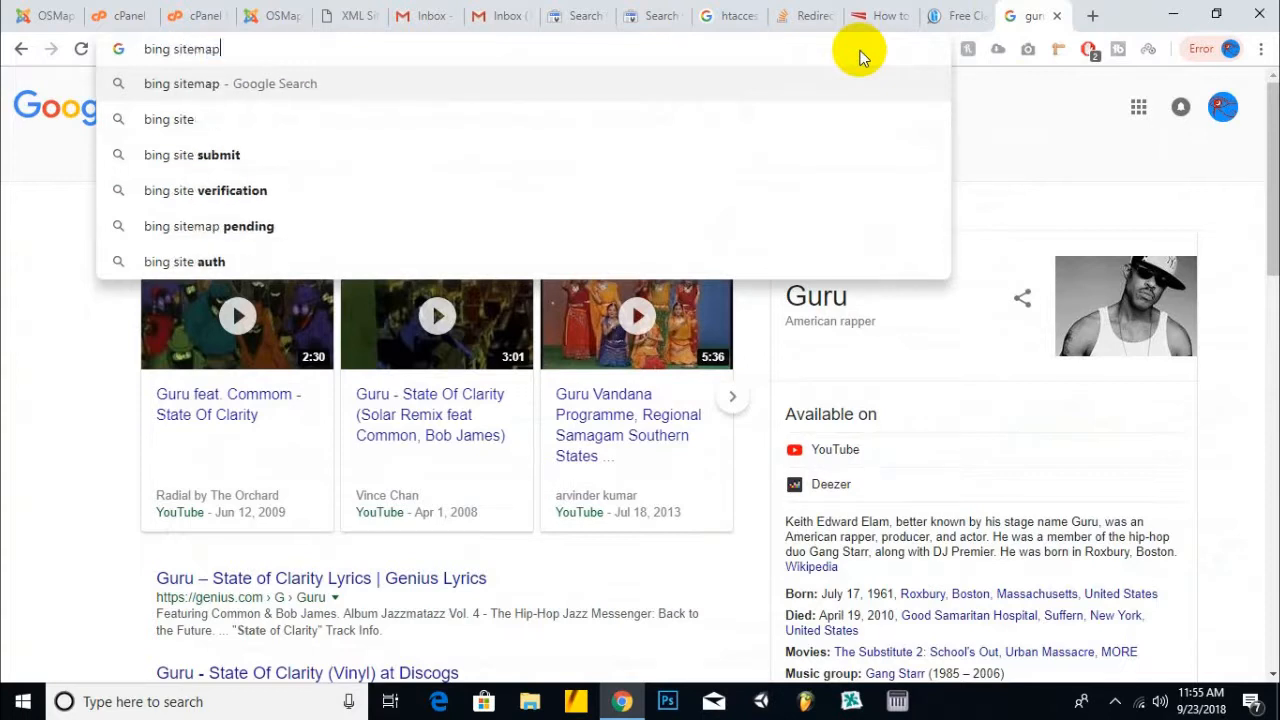
key("Return")
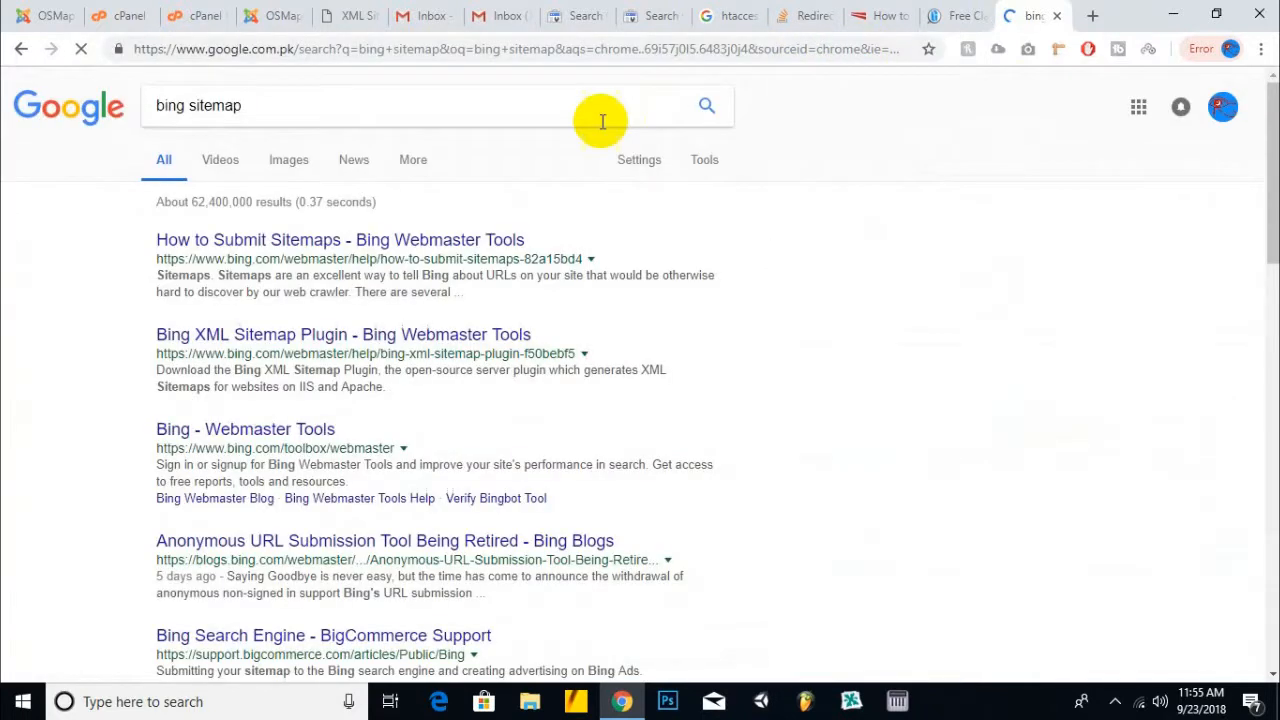
left_click(322, 252)
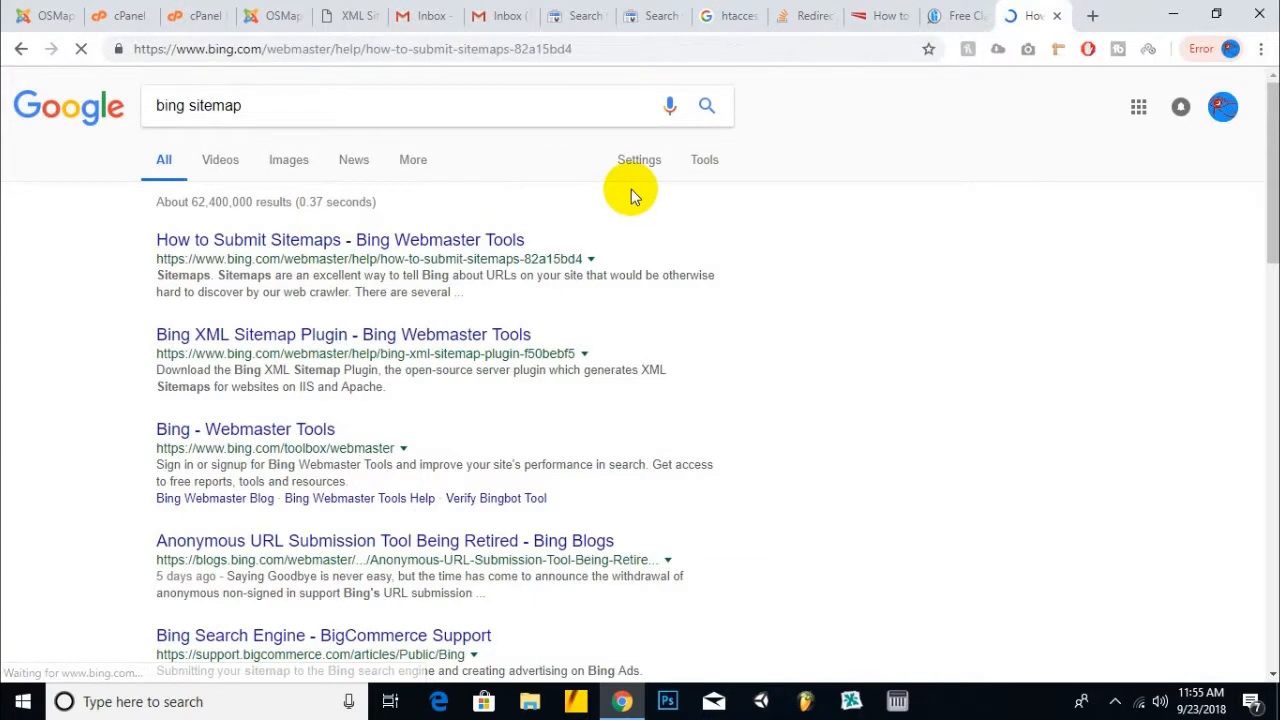
- Request indexing of the smartphone-fetched homepage and its direct links
left_click(651, 18)
left_click(1045, 474)
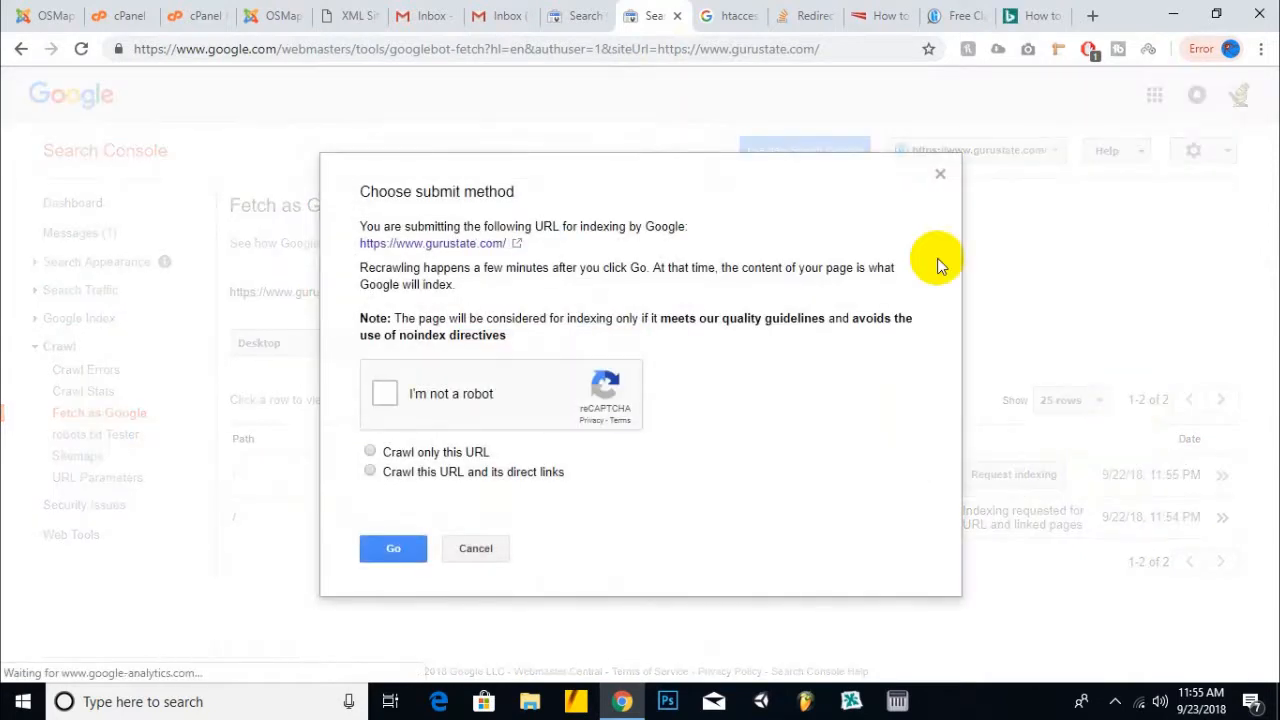
left_click(480, 397)
left_click(408, 471)
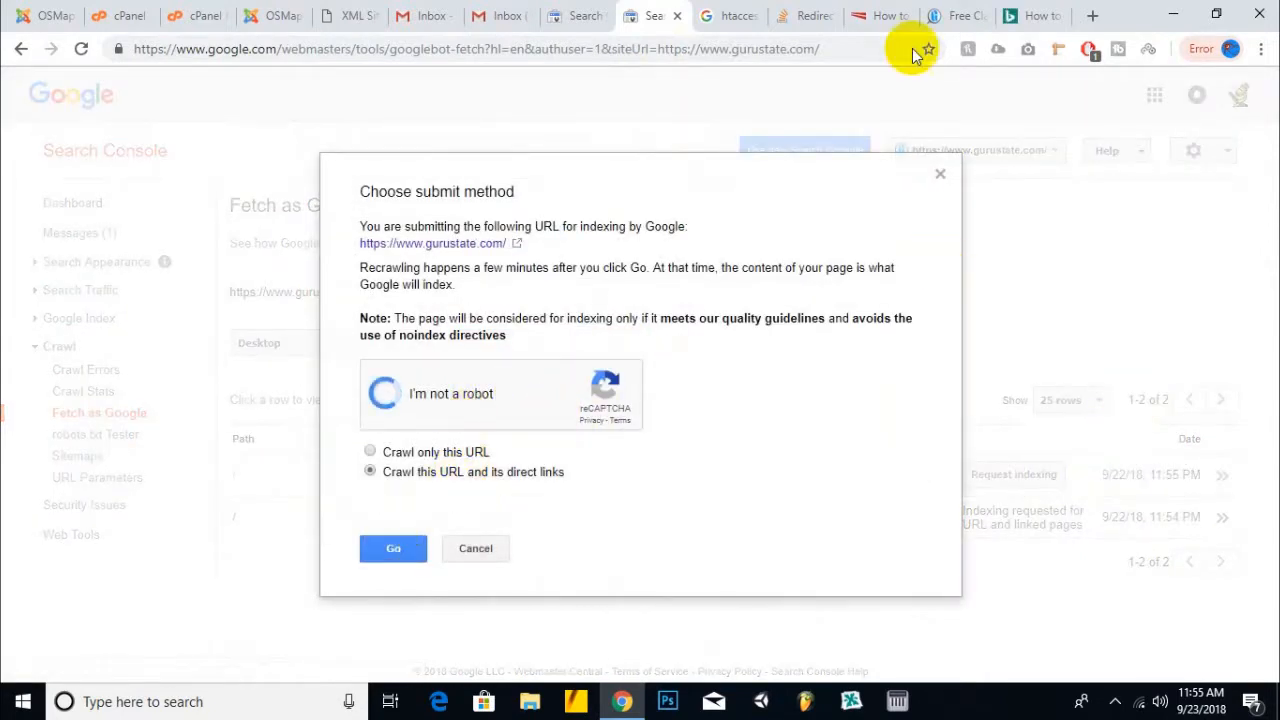
left_click(395, 550)
- Close the Bing guide, redirect question, htaccess search and Guru State tabs, leaving the force-www article
left_click(1030, 16)
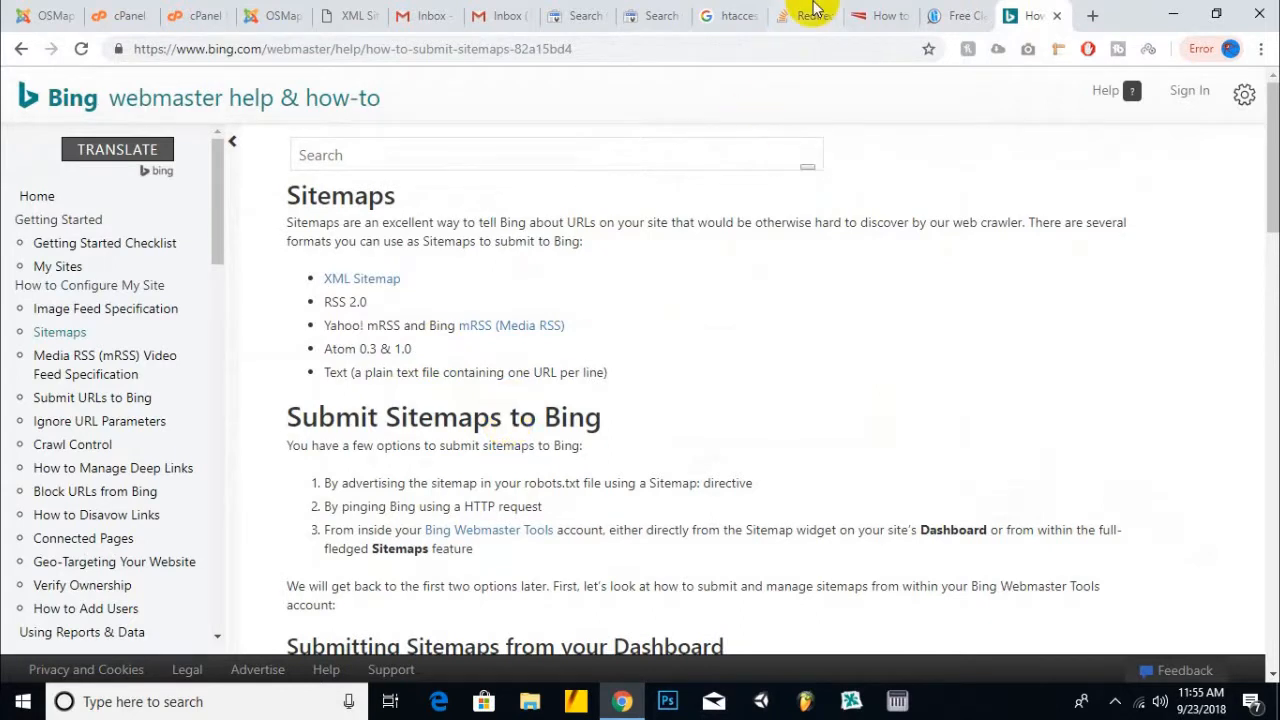
left_click(1056, 16)
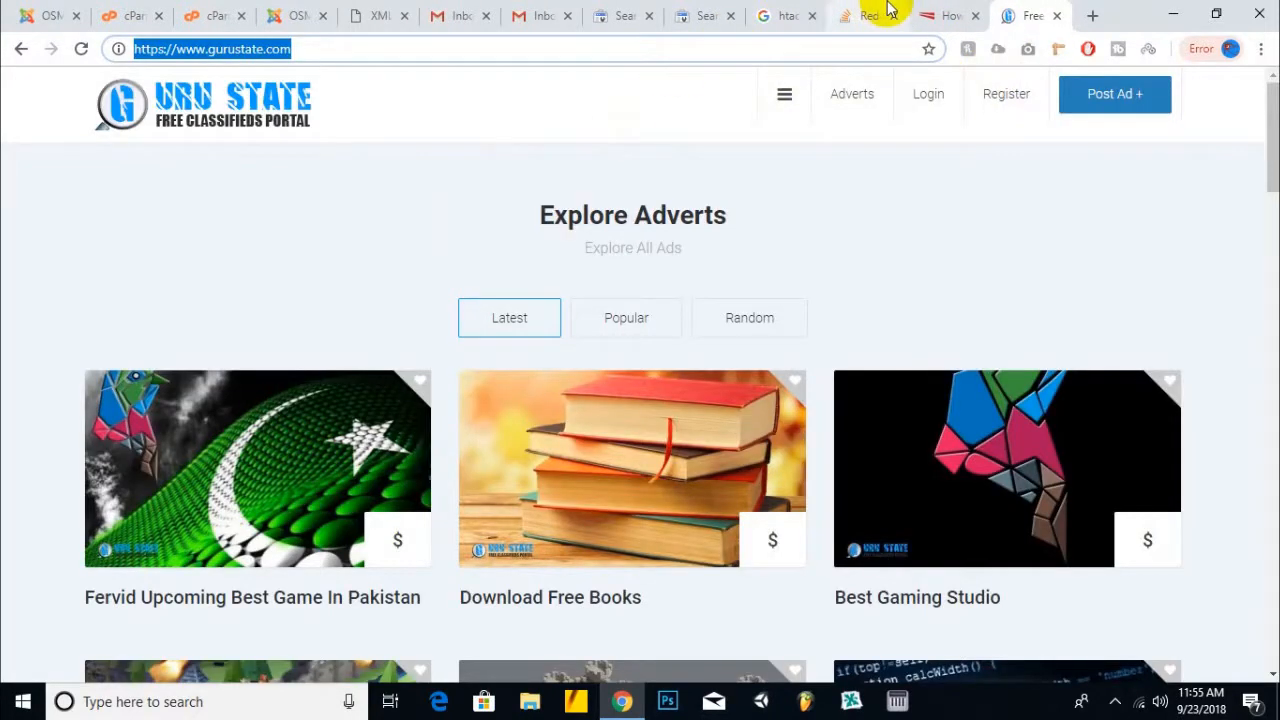
left_click(945, 16)
left_click(828, 56)
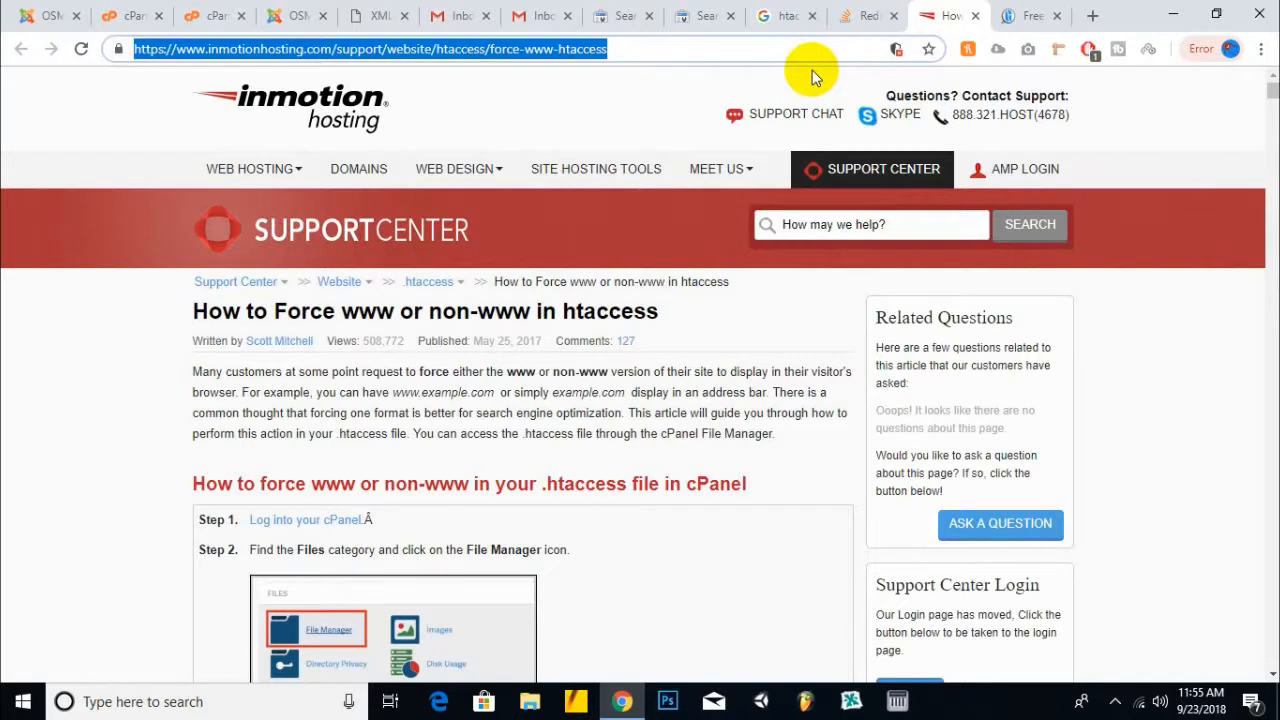
left_click(857, 16)
key("ctrl+w")
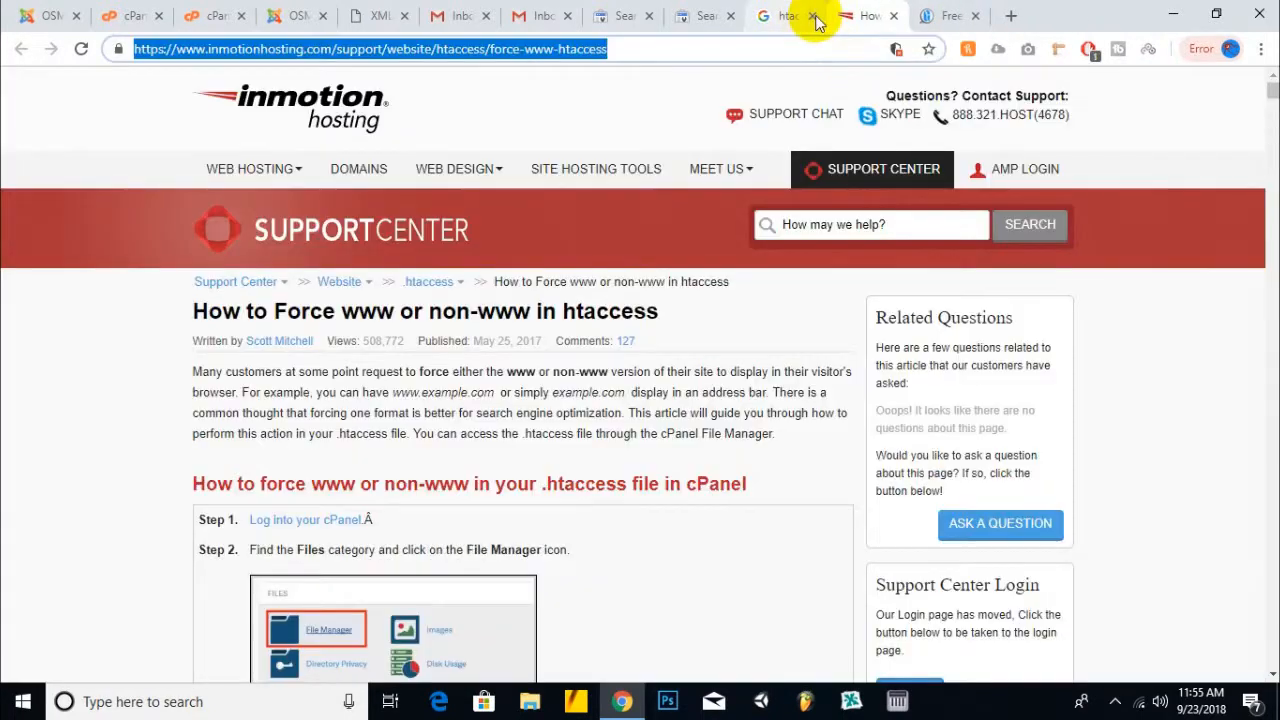
left_click(815, 16)
left_click(860, 16)
left_click(894, 16)
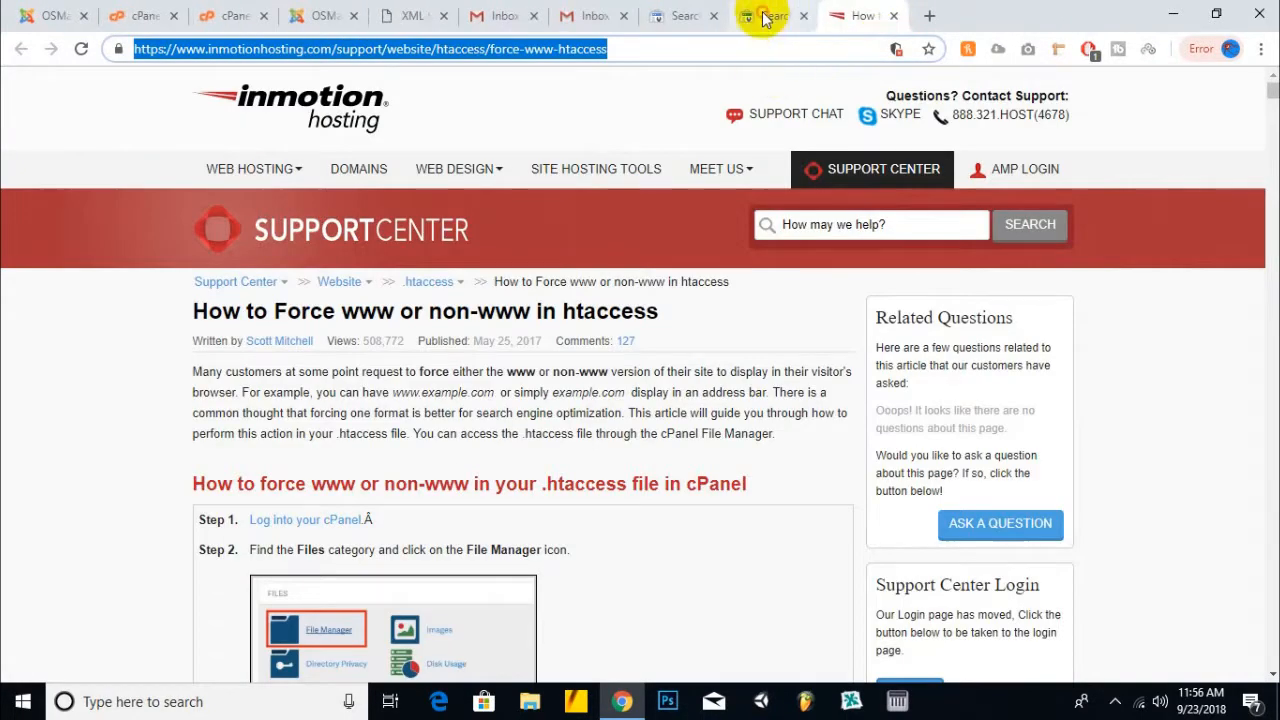
- Close the Search Console tab and search Google for 'online site submitter'
left_click(765, 18)
left_click(804, 16)
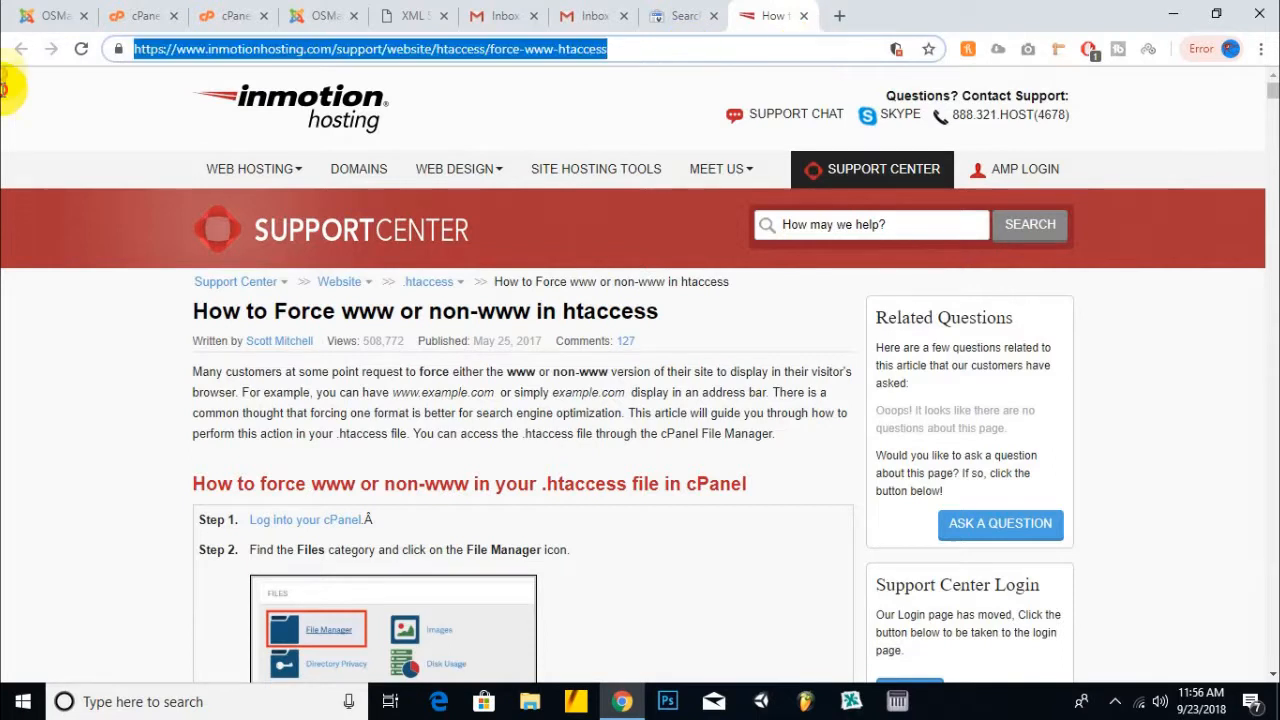
type("online ")
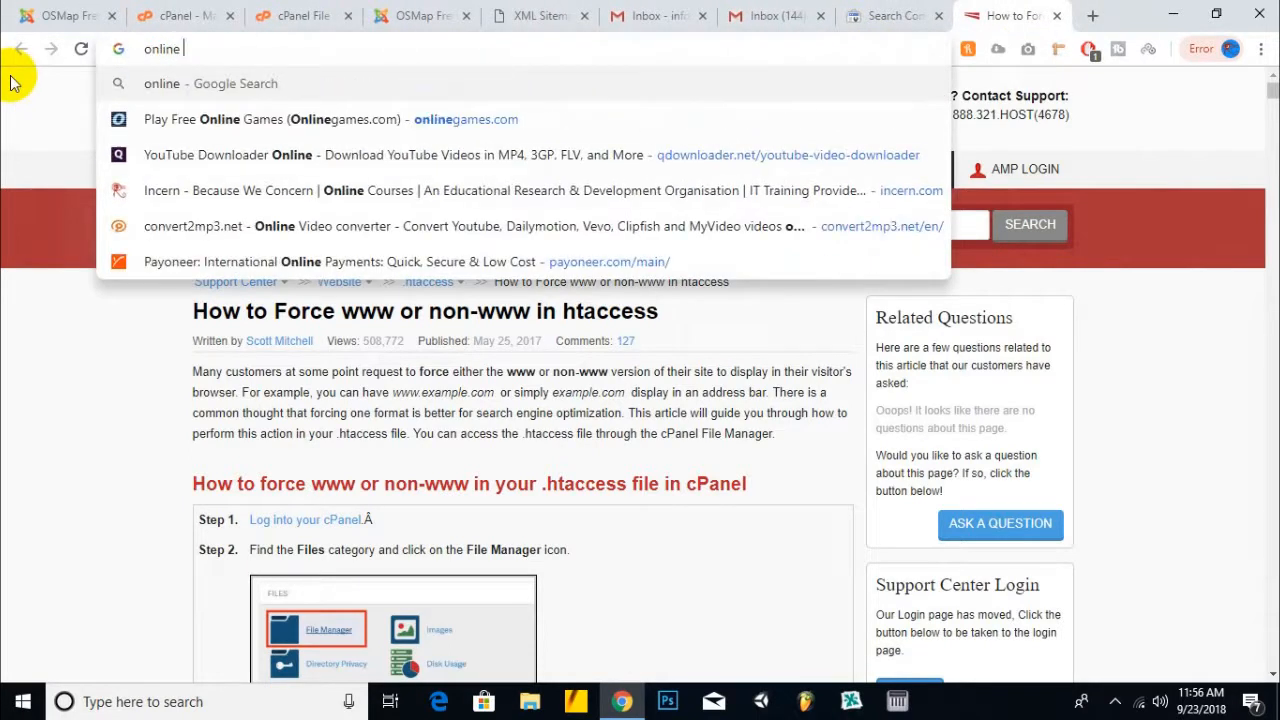
type("site su")
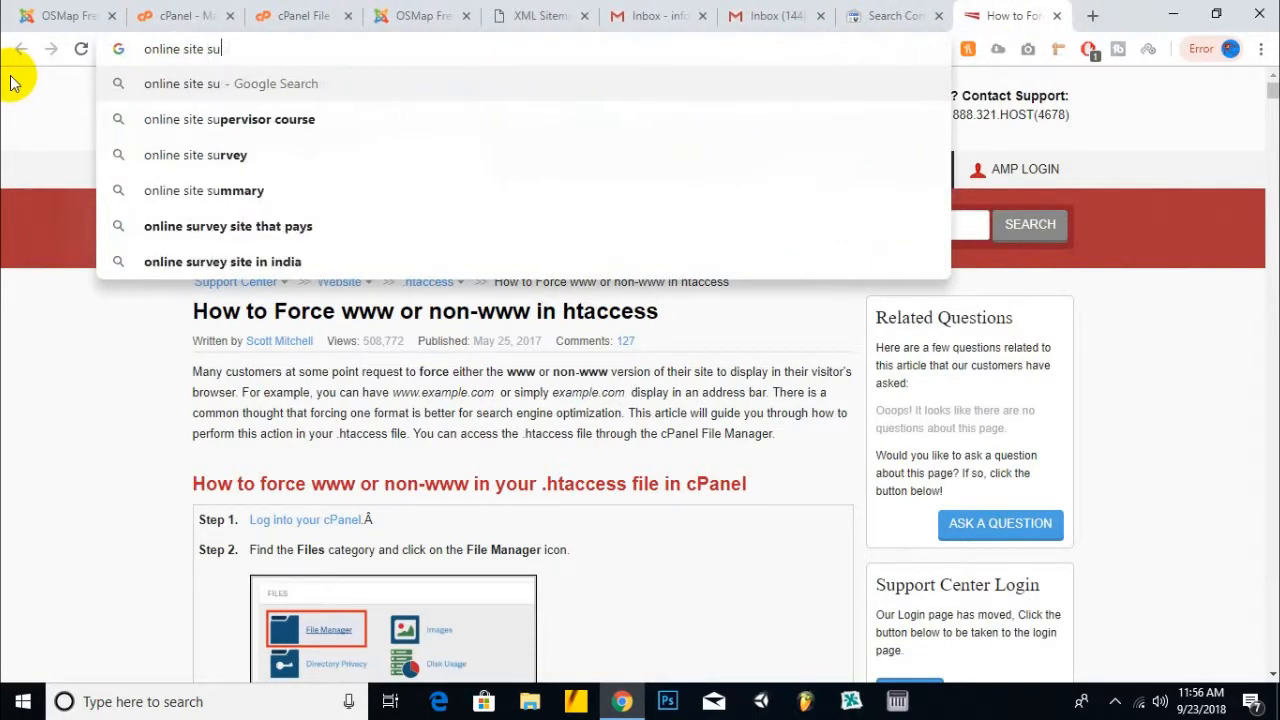
type("bmi")
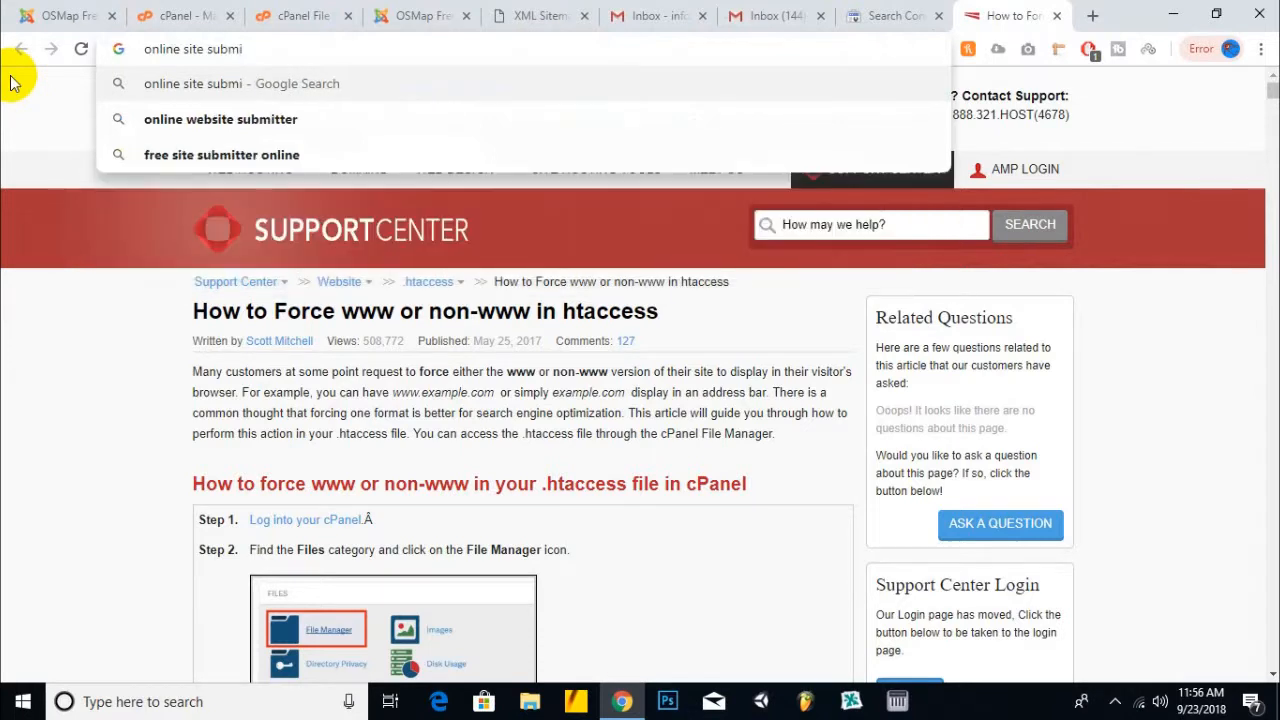
type("tter")
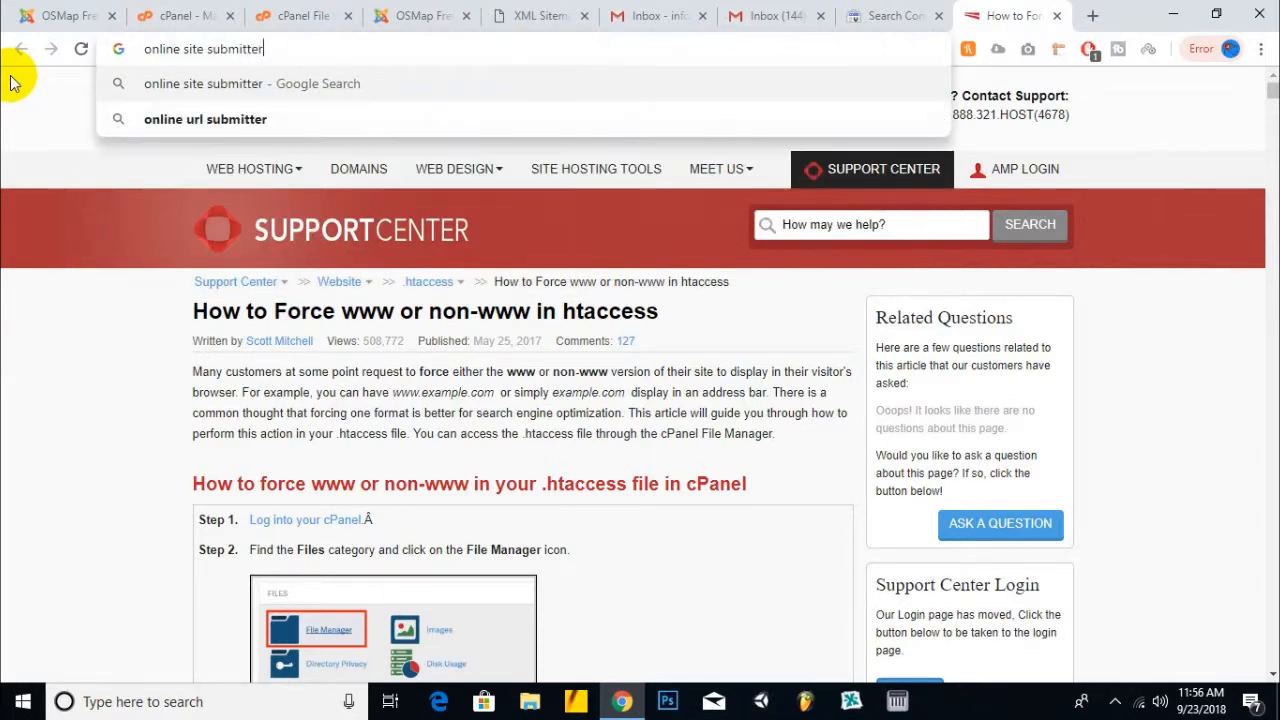
key("shift+Return")
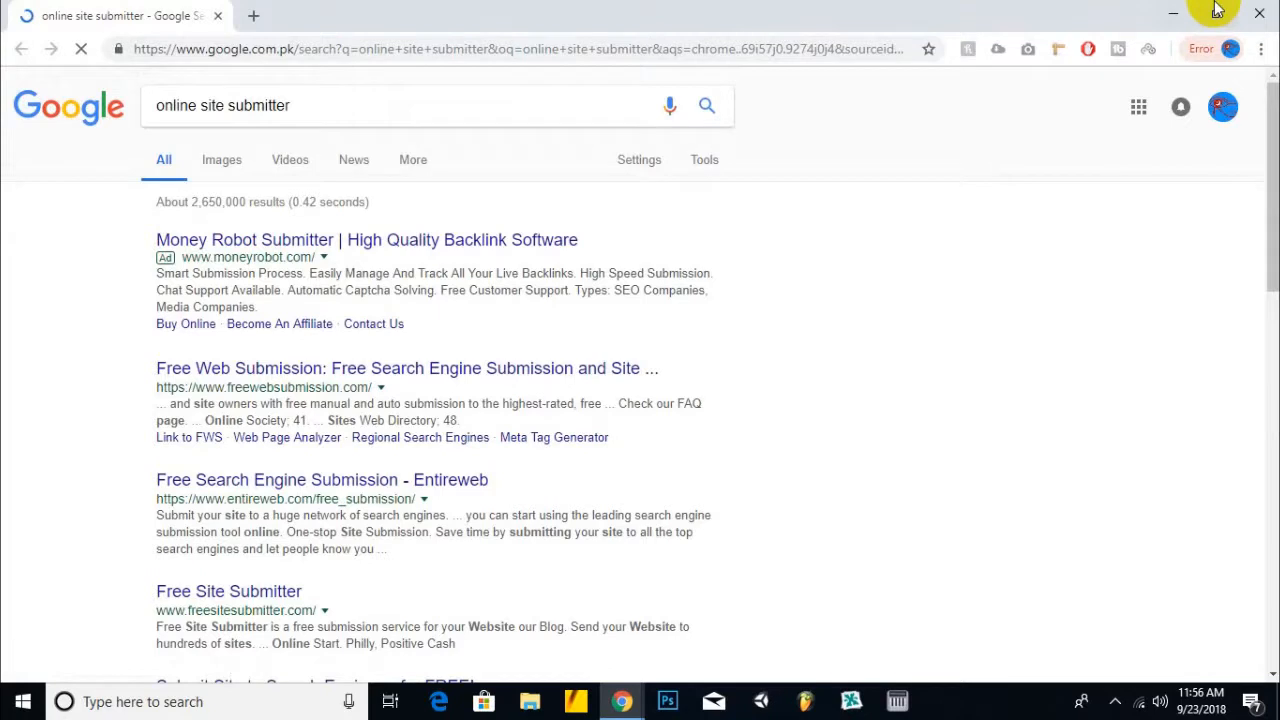
- Open the Free Web Submission, Entireweb and Clever Submitter results in their own tabs
scroll(457, 314, "down", 2)
right_click(362, 188)
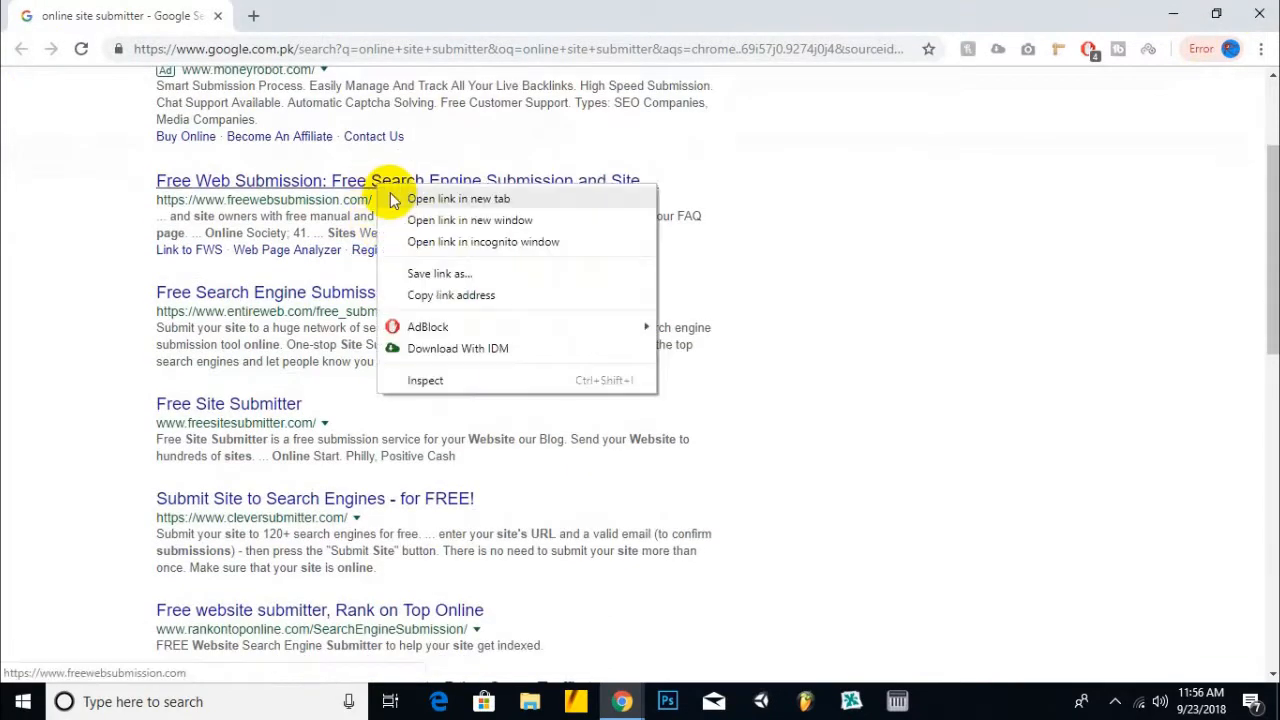
left_click(415, 199)
right_click(318, 290)
left_click(380, 300)
left_click(266, 406)
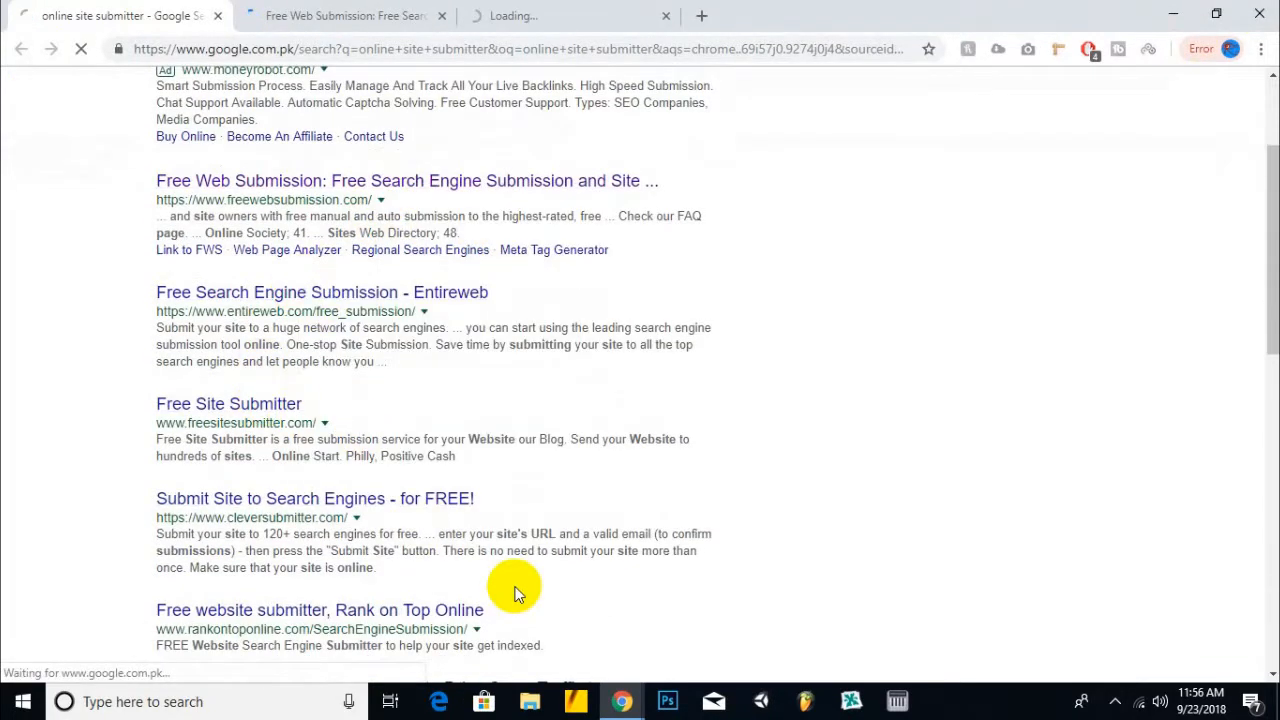
right_click(432, 491)
left_click(467, 502)
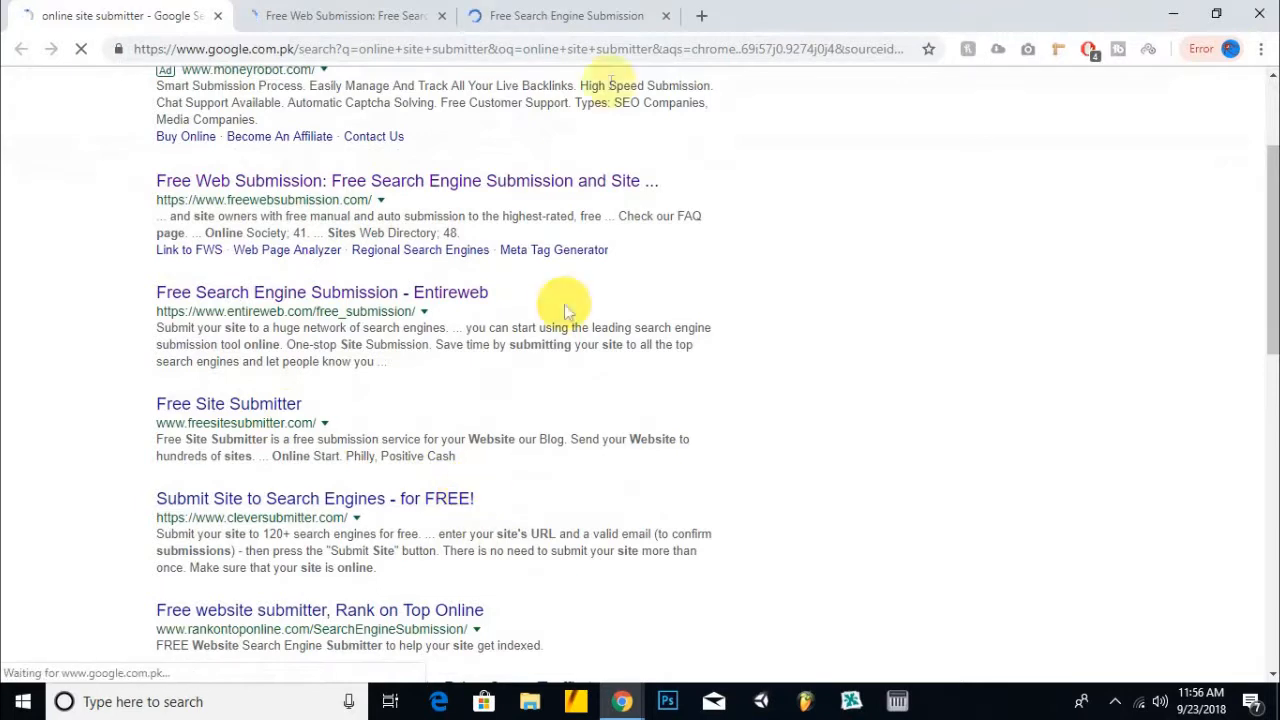
left_click(527, 15)
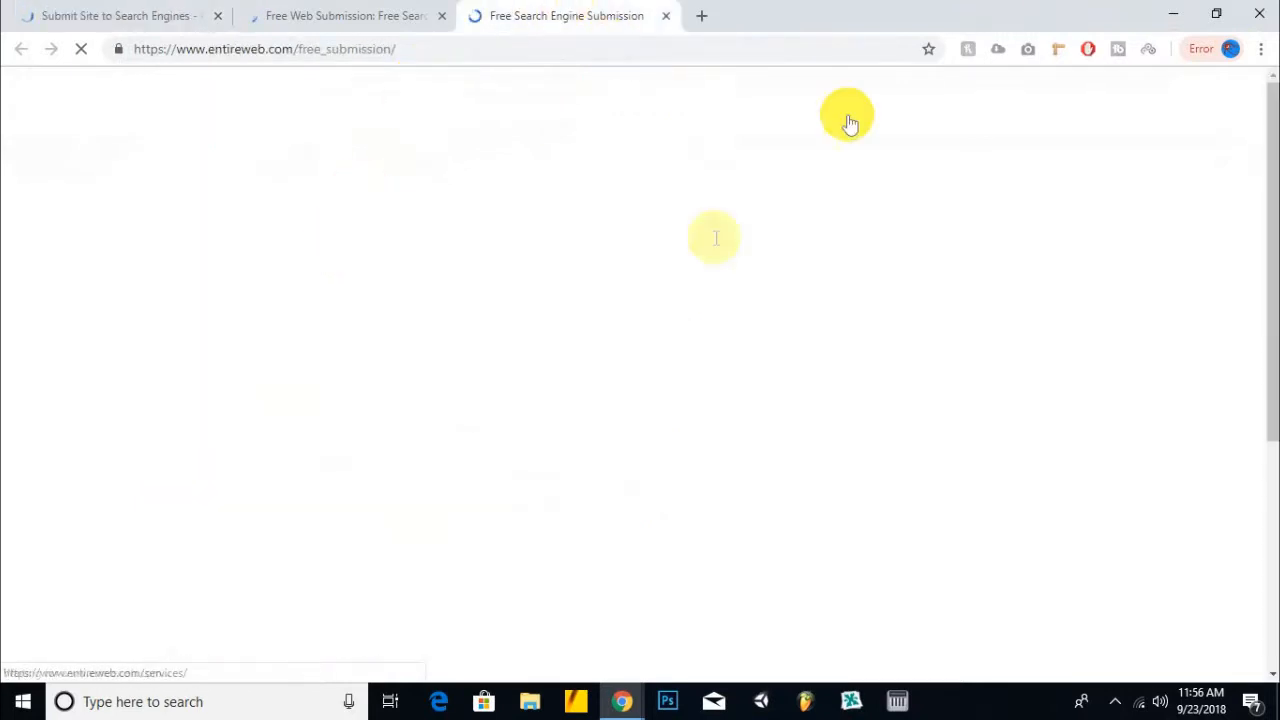
- Close the leftover htaccess article window and bring up the Free Web Submission tab
left_click(1175, 16)
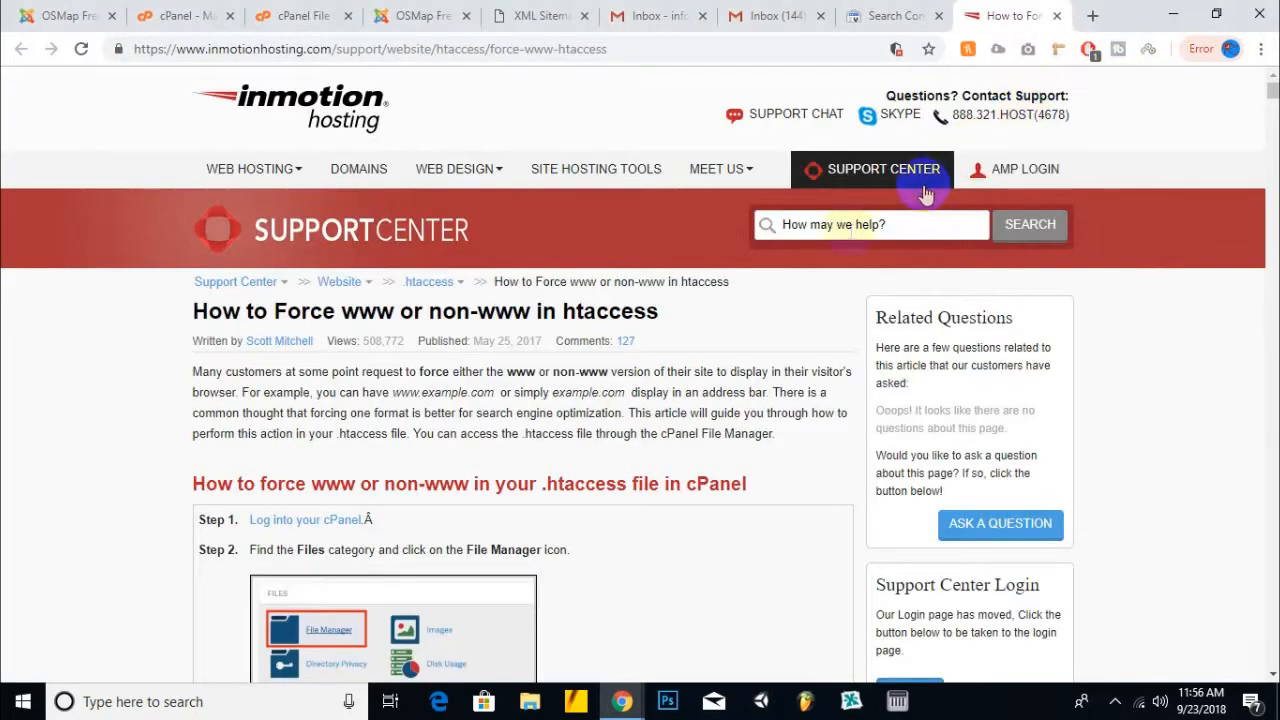
left_click(1056, 15)
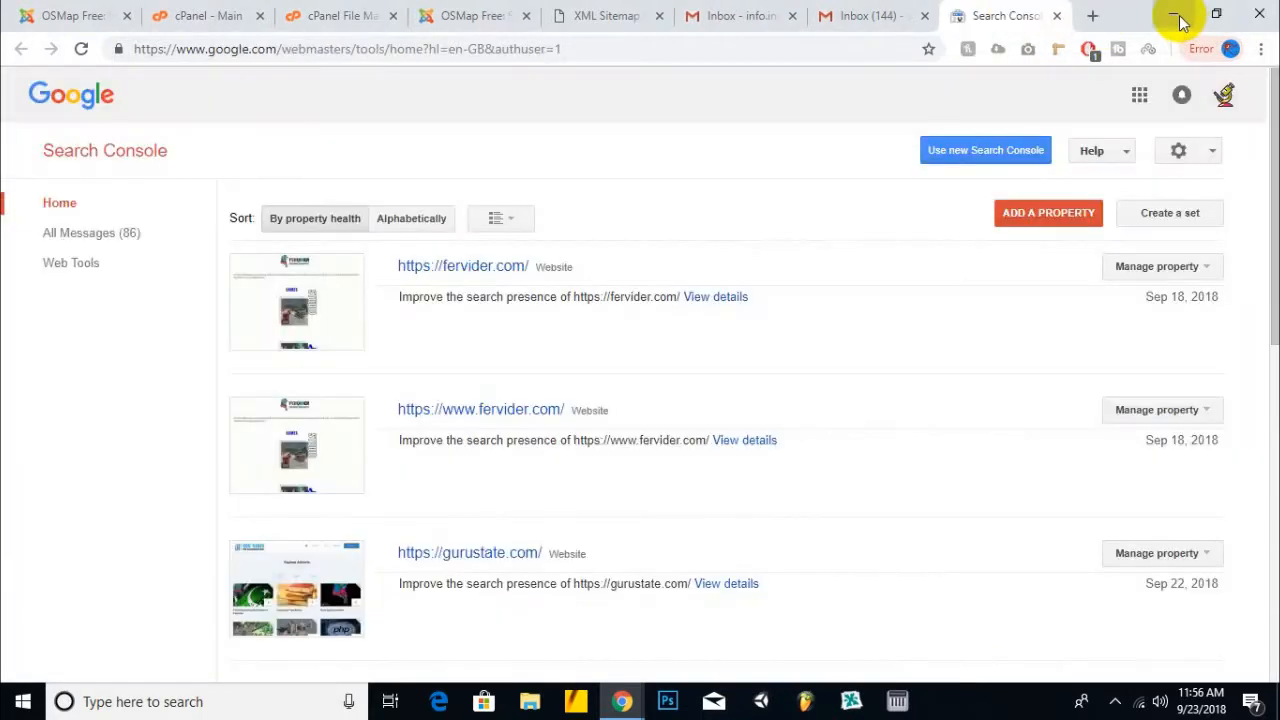
left_click(1175, 16)
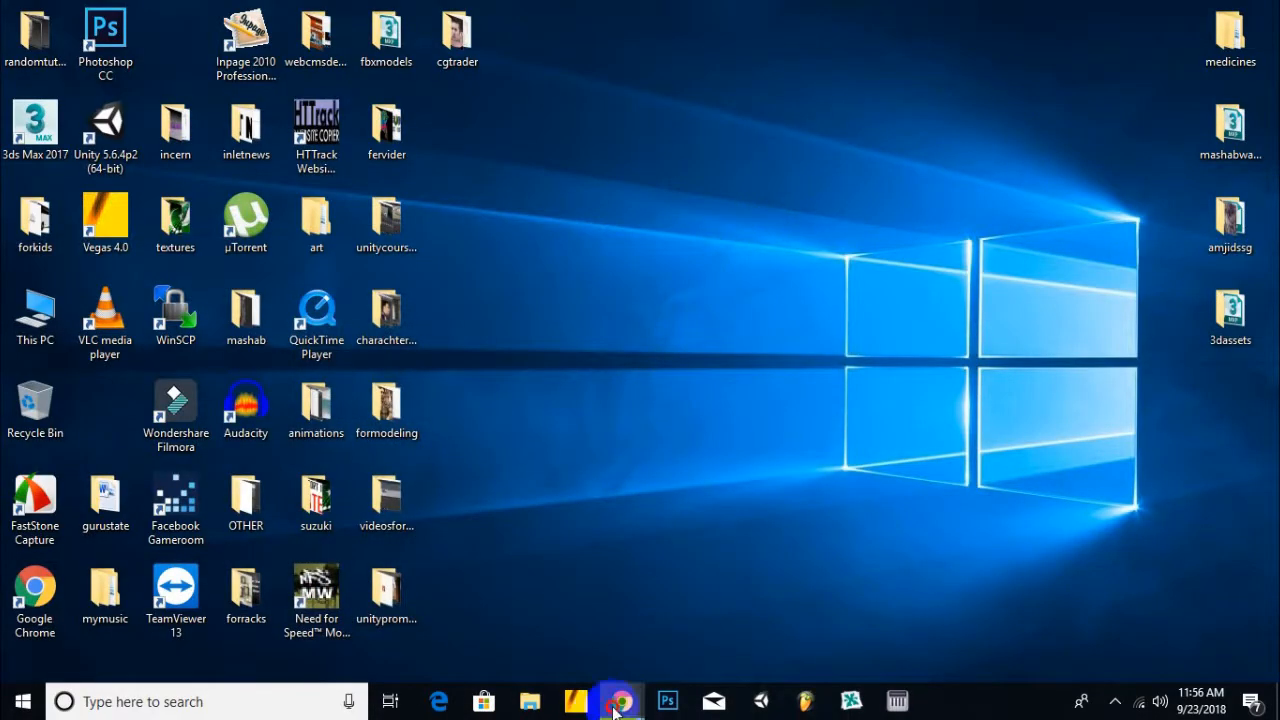
left_click(645, 695)
left_click(745, 612)
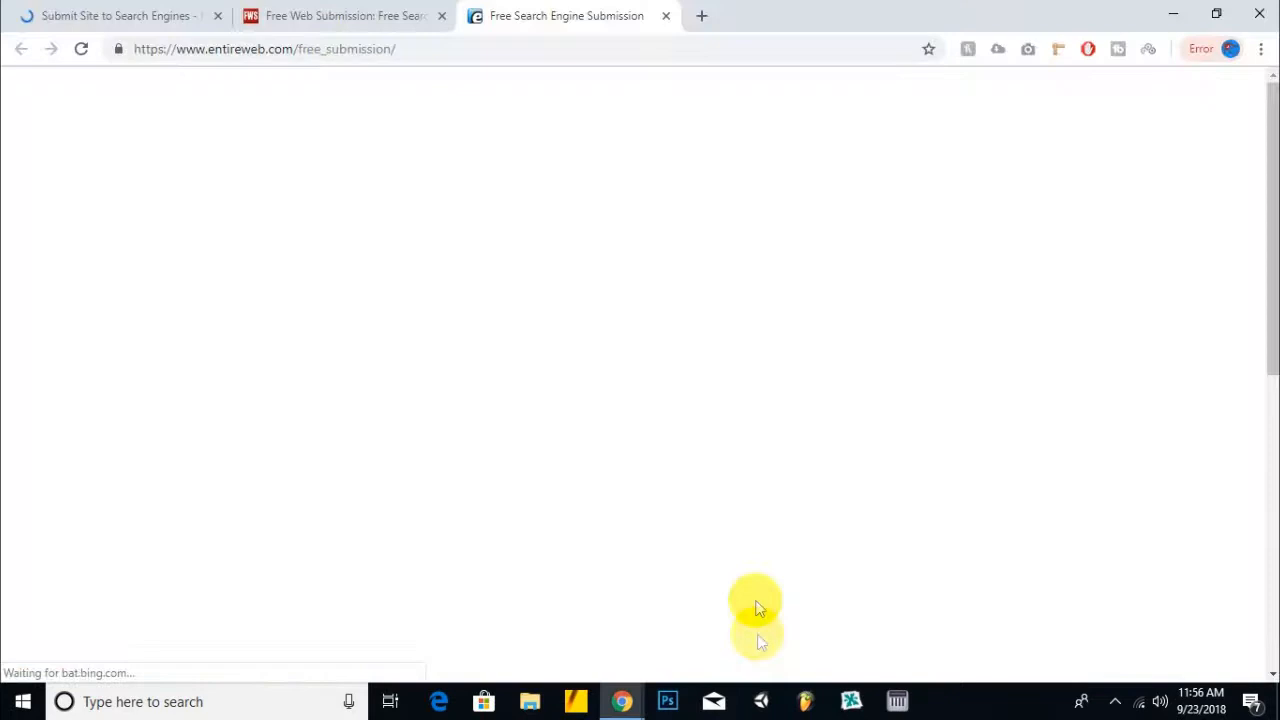
left_click(335, 15)
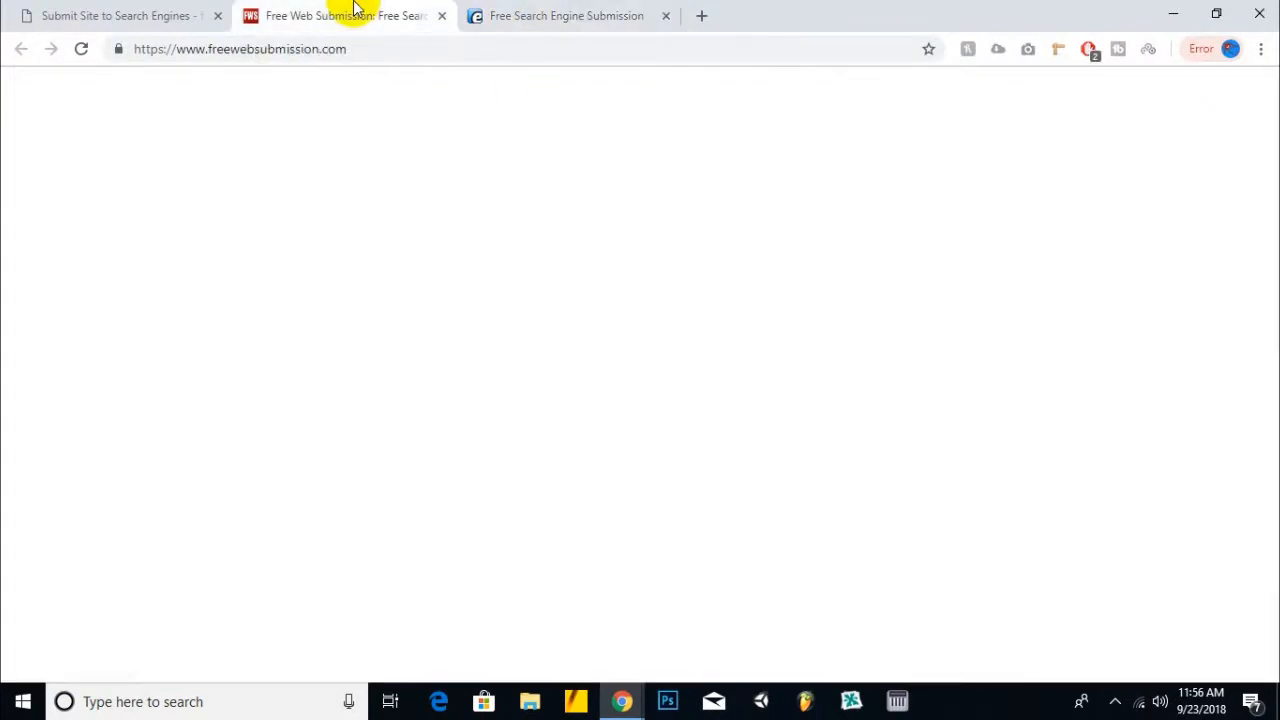
- Close the Entireweb tab
scroll(473, 353, "down", 2)
left_click(641, 10)
left_click(666, 16)
scroll(434, 247, "up", 2)
scroll(908, 277, "down", 10)
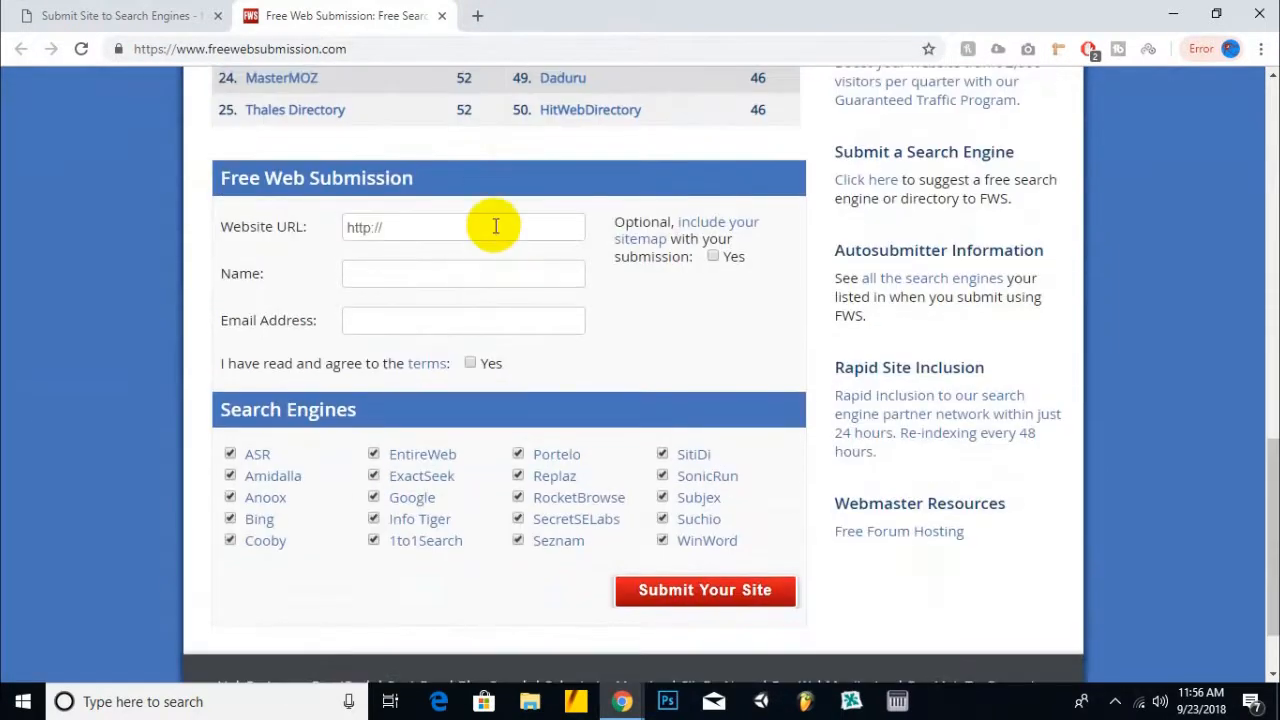
left_click(491, 226)
double_click(366, 226)
left_click(370, 225)
type("s://")
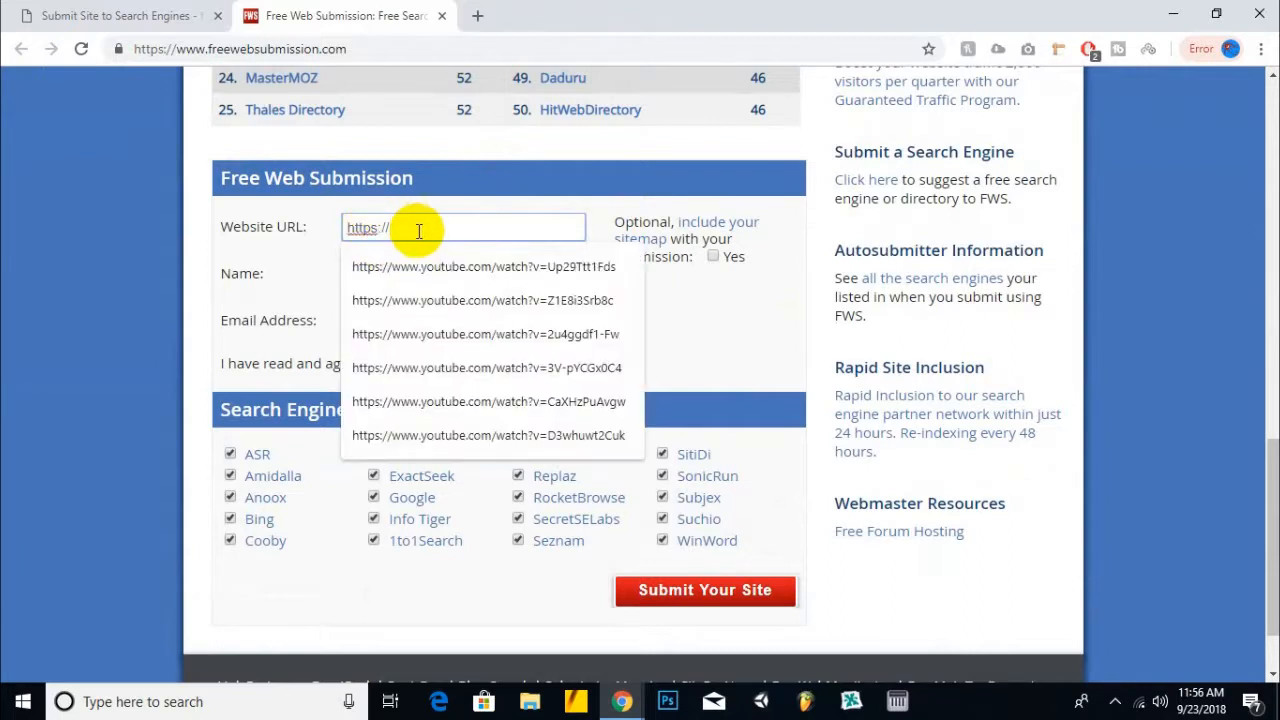
type("www.gurus")
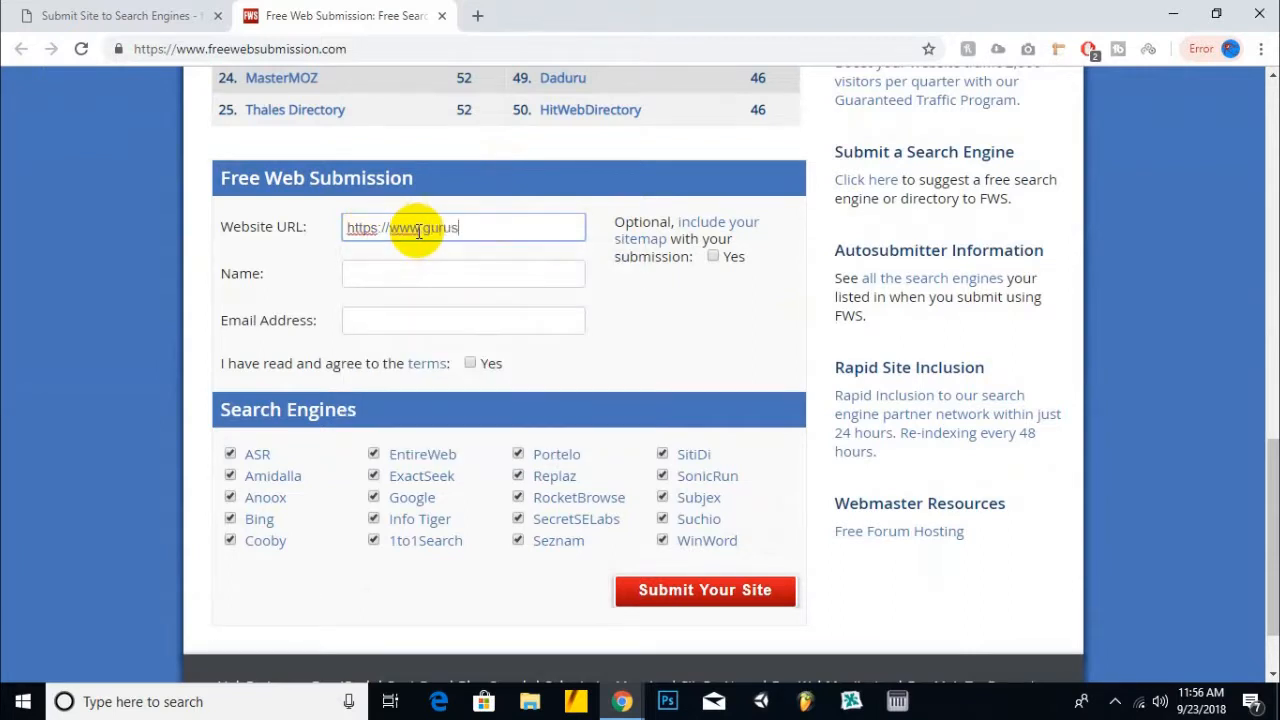
type("tate.com")
key("Tab")
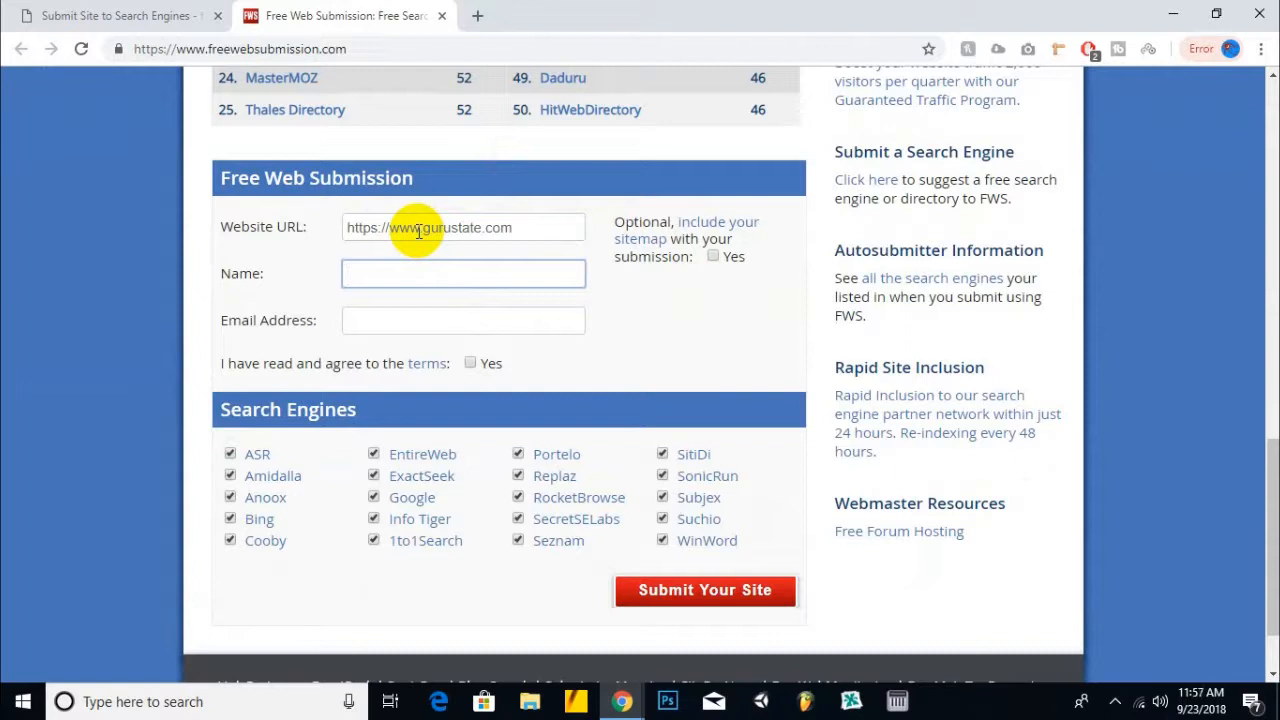
- Enter the submitter's name and autofill the saved contact e-mail address
type("waqas")
key("Tab")
type("qa")
key("Down")
key("Return")
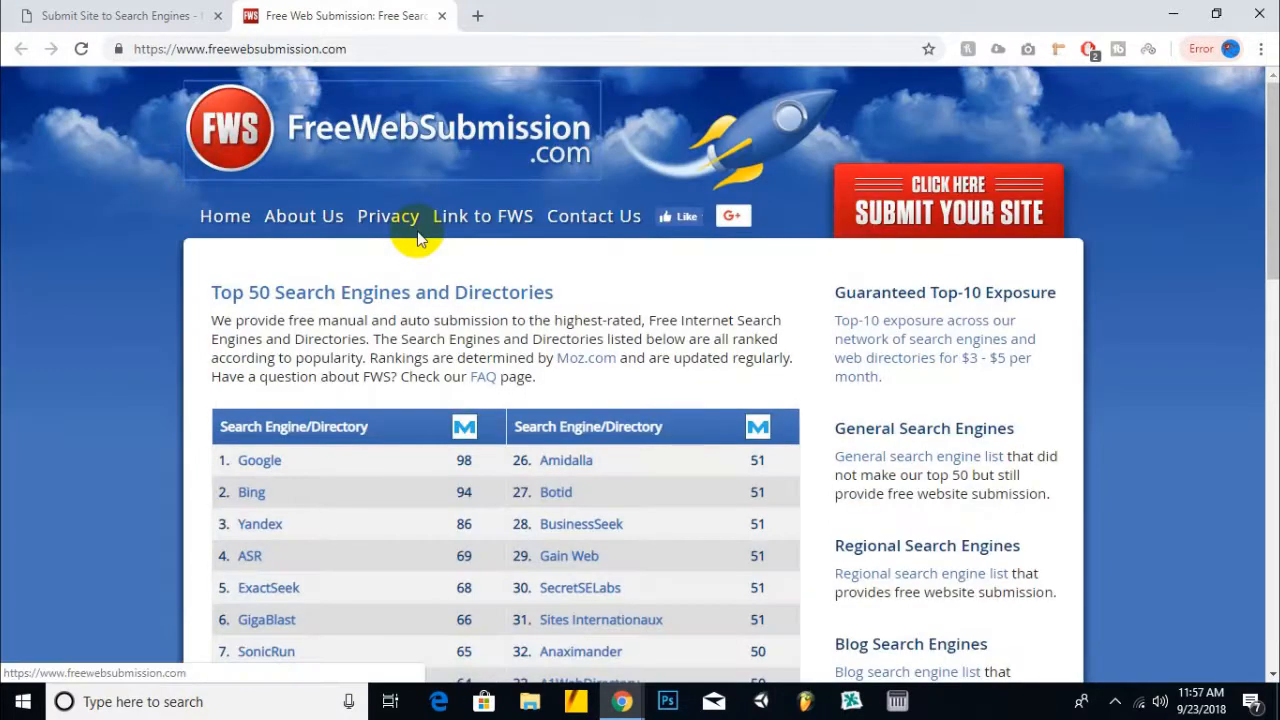
- Agree to the terms, untick Google and submit the site to the remaining engines
scroll(418, 238, "down", 12)
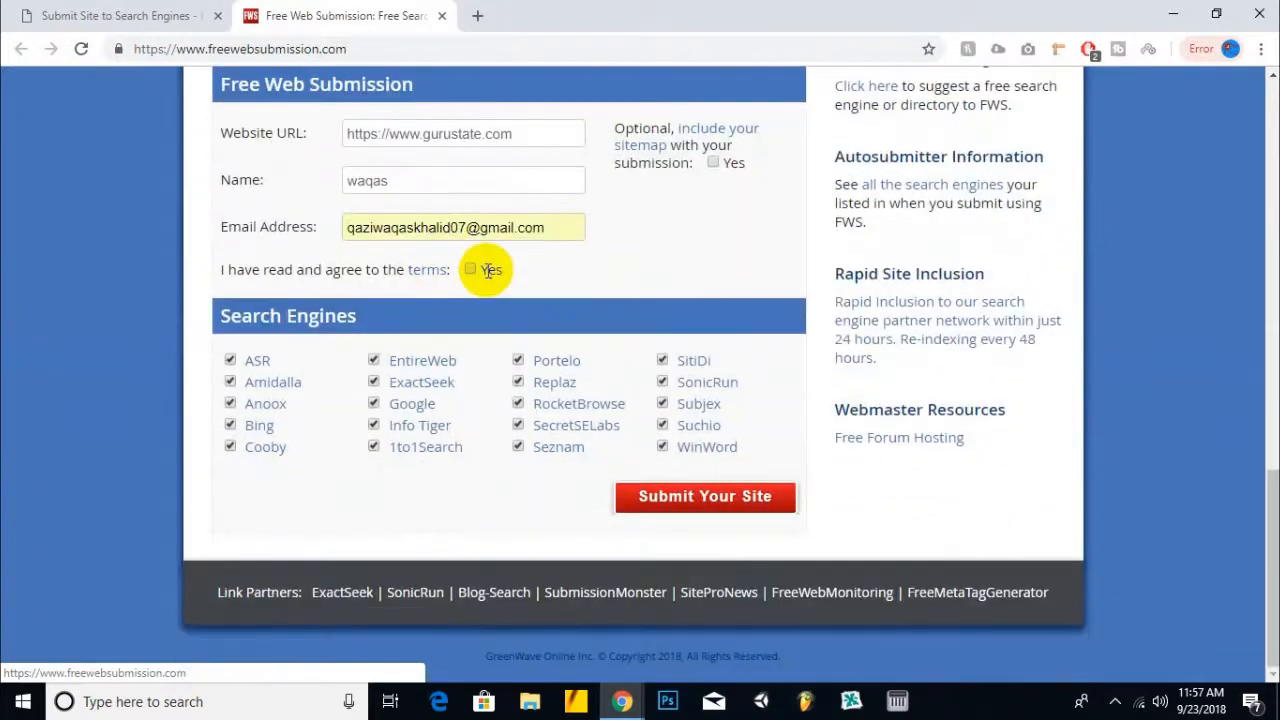
left_click(471, 271)
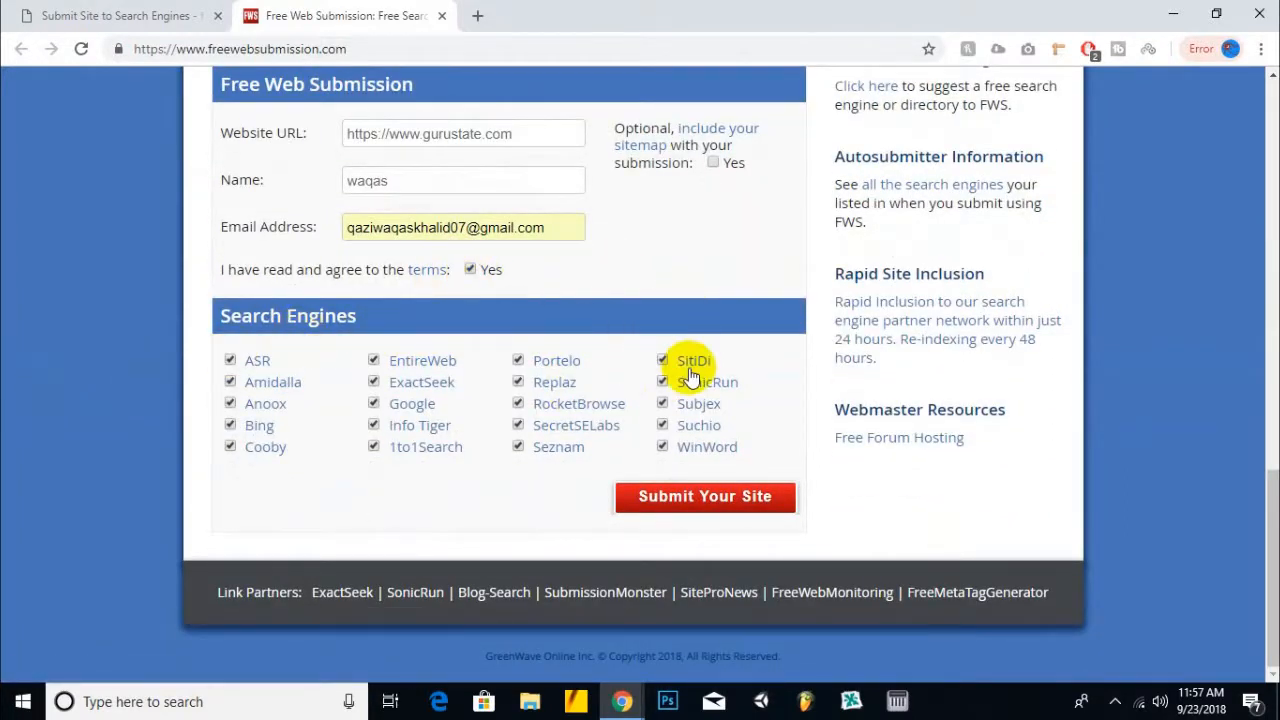
left_click(376, 405)
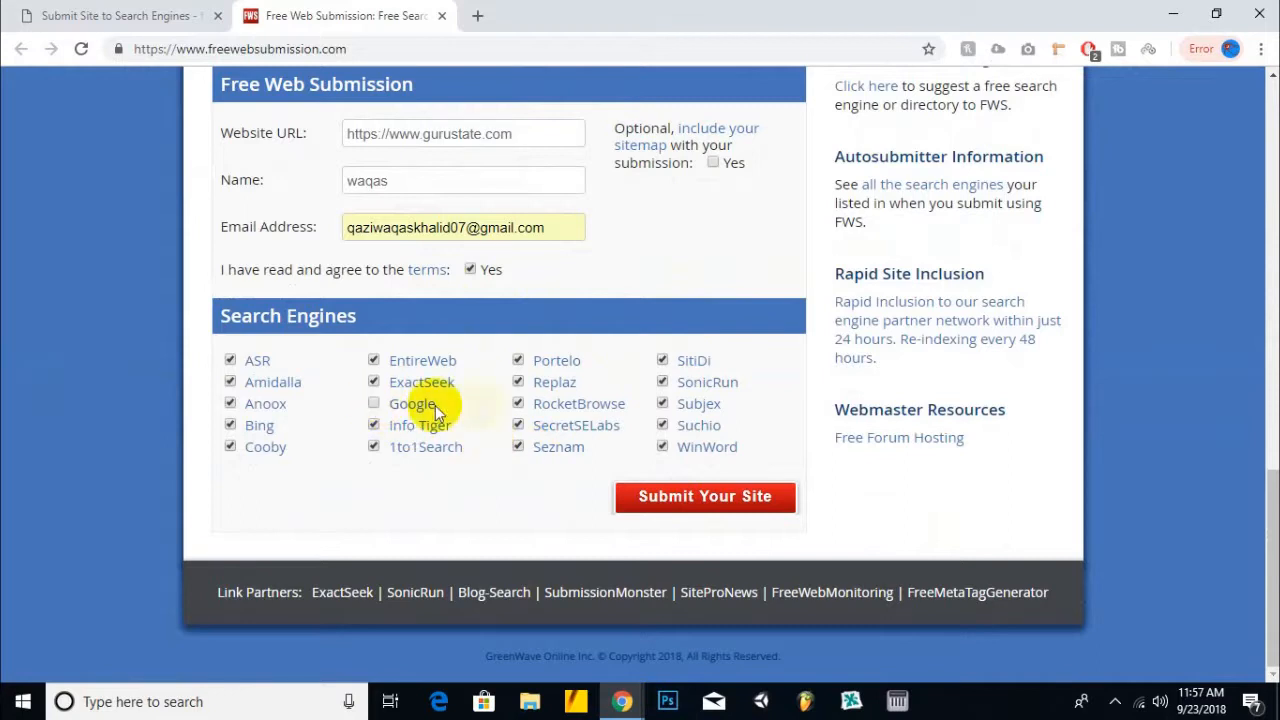
left_click(712, 500)
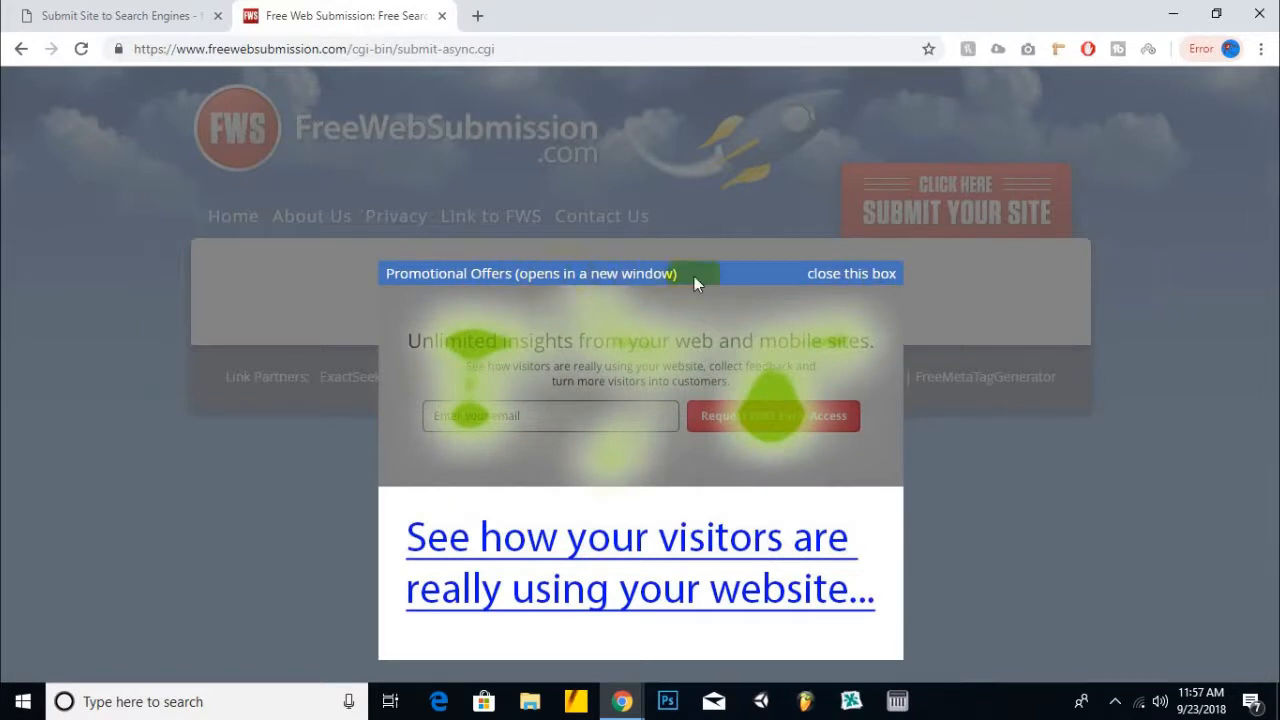
- Dismiss the promotional offers box and close the Clever Submitter tab
left_click(866, 275)
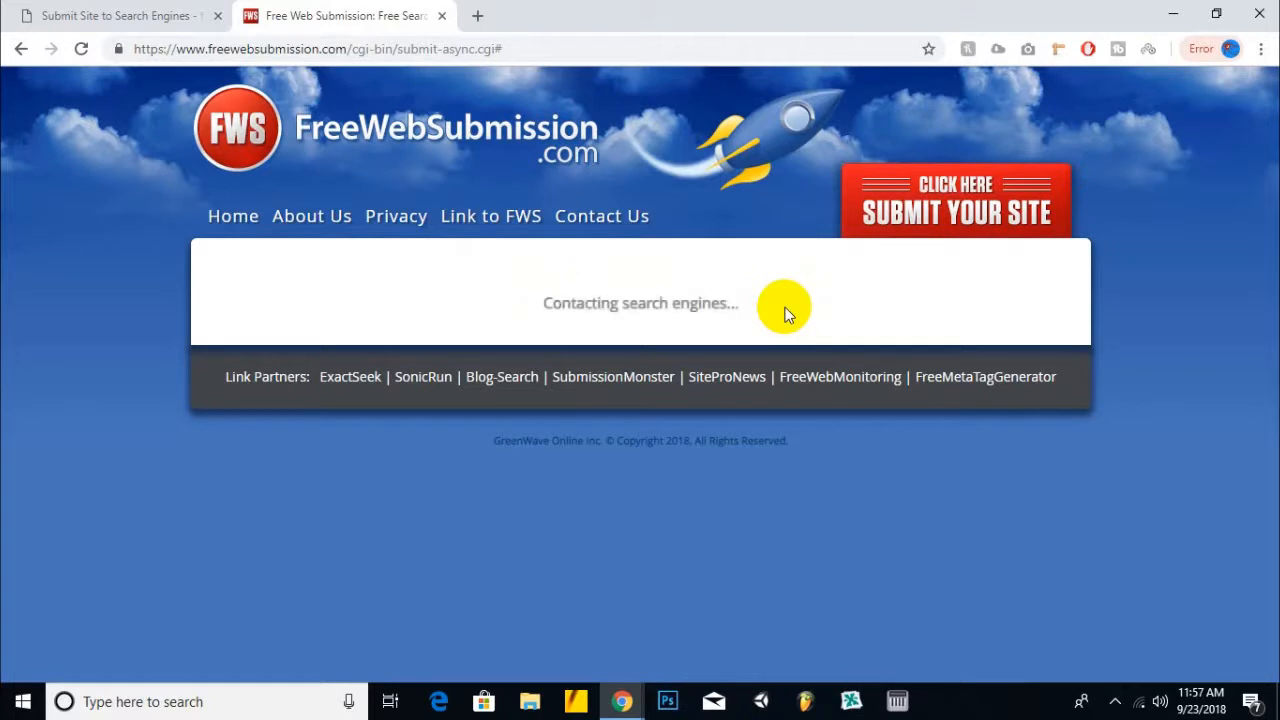
left_click(205, 16)
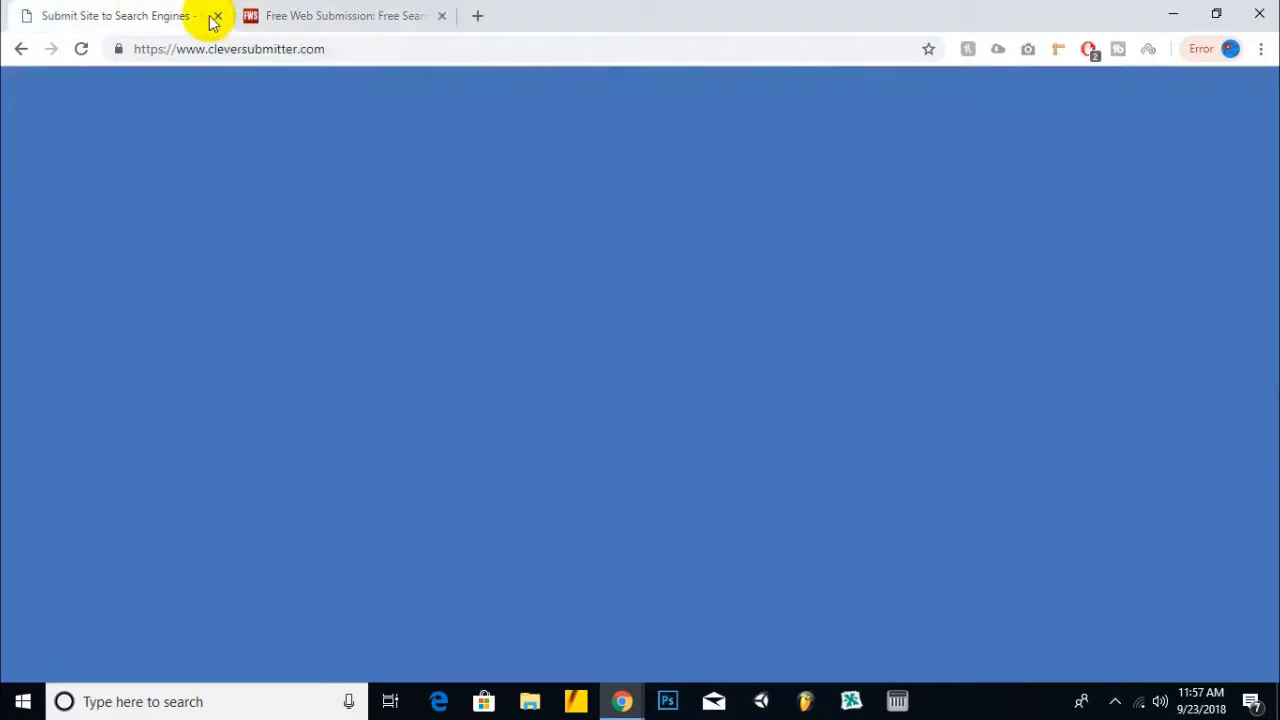
left_click(218, 16)
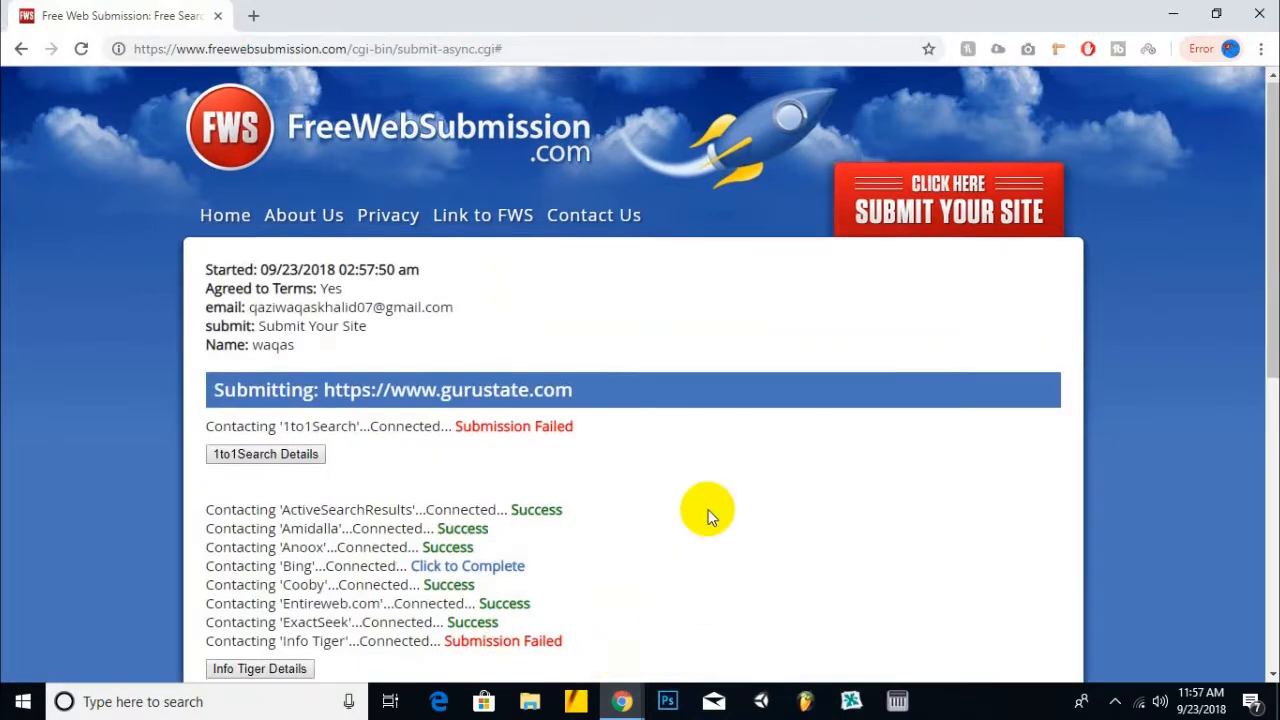
- Let the per-engine submission results finish, then return to the Search Console window
scroll(708, 514, "down", 1)
scroll(708, 514, "down", 5)
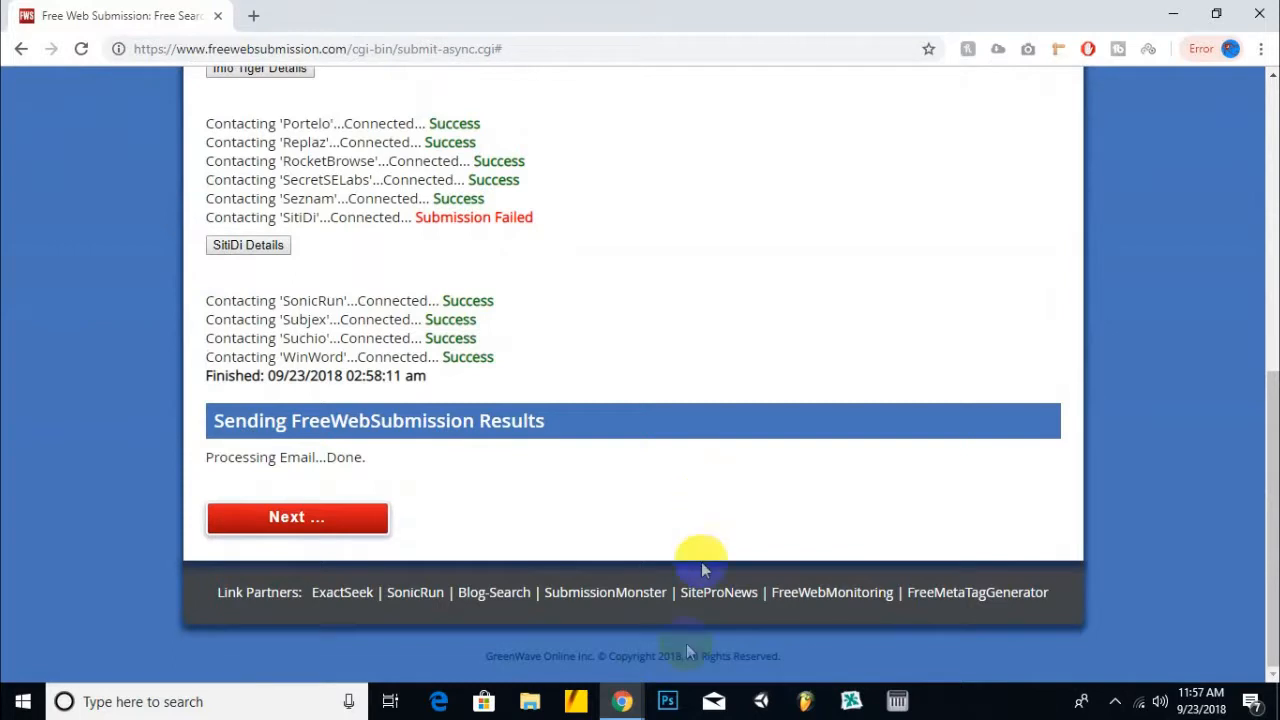
mouse_move(622, 701)
left_click(523, 620)
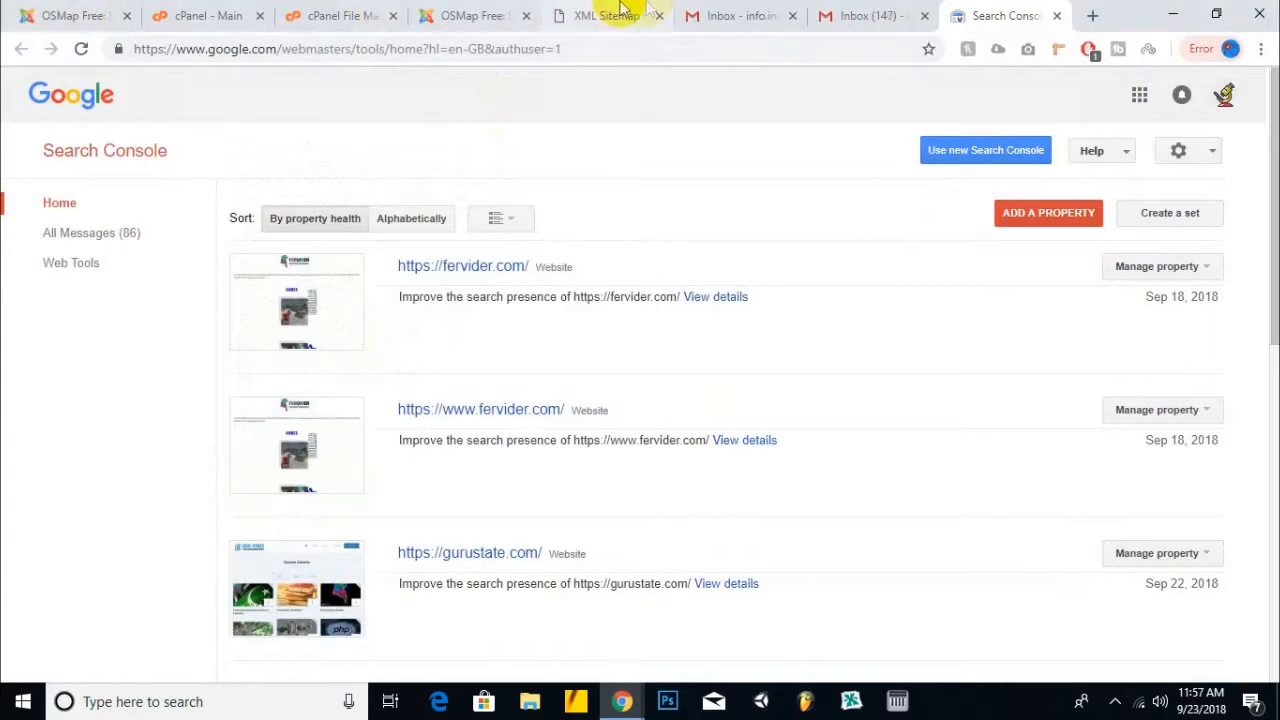
- Read the FreeWebSubmission results email in Gmail
left_click(850, 14)
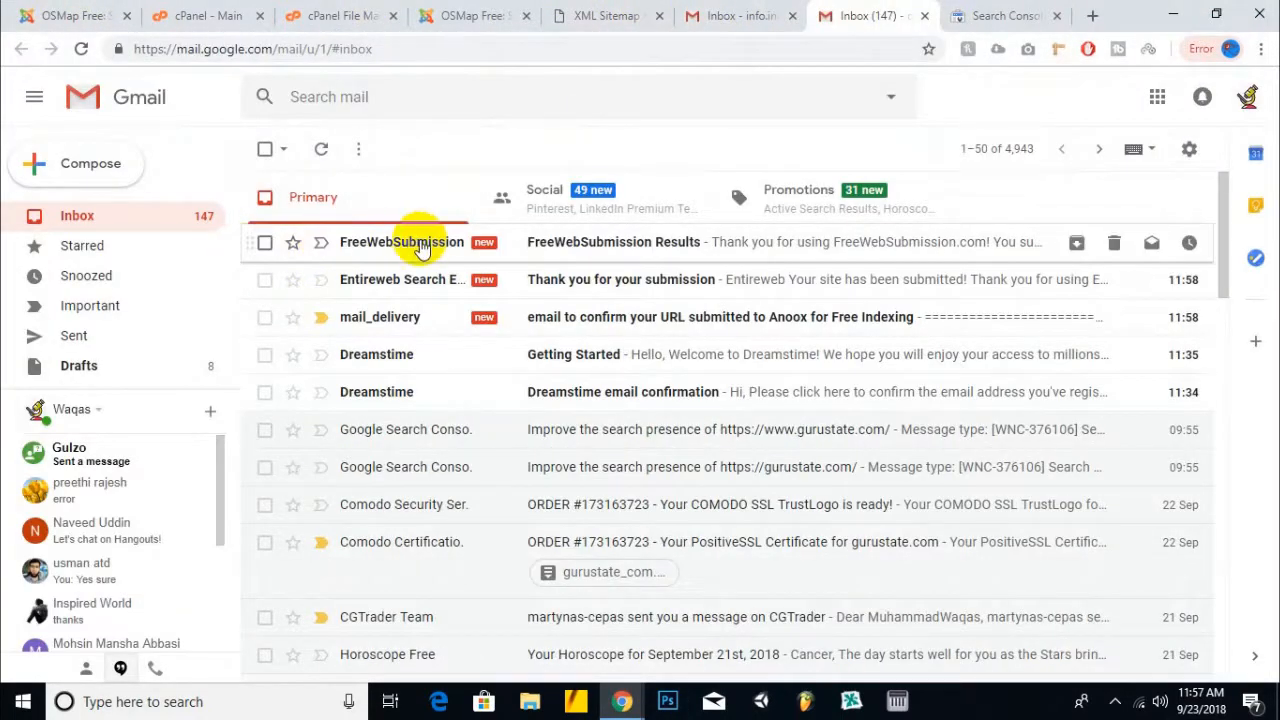
left_click(641, 258)
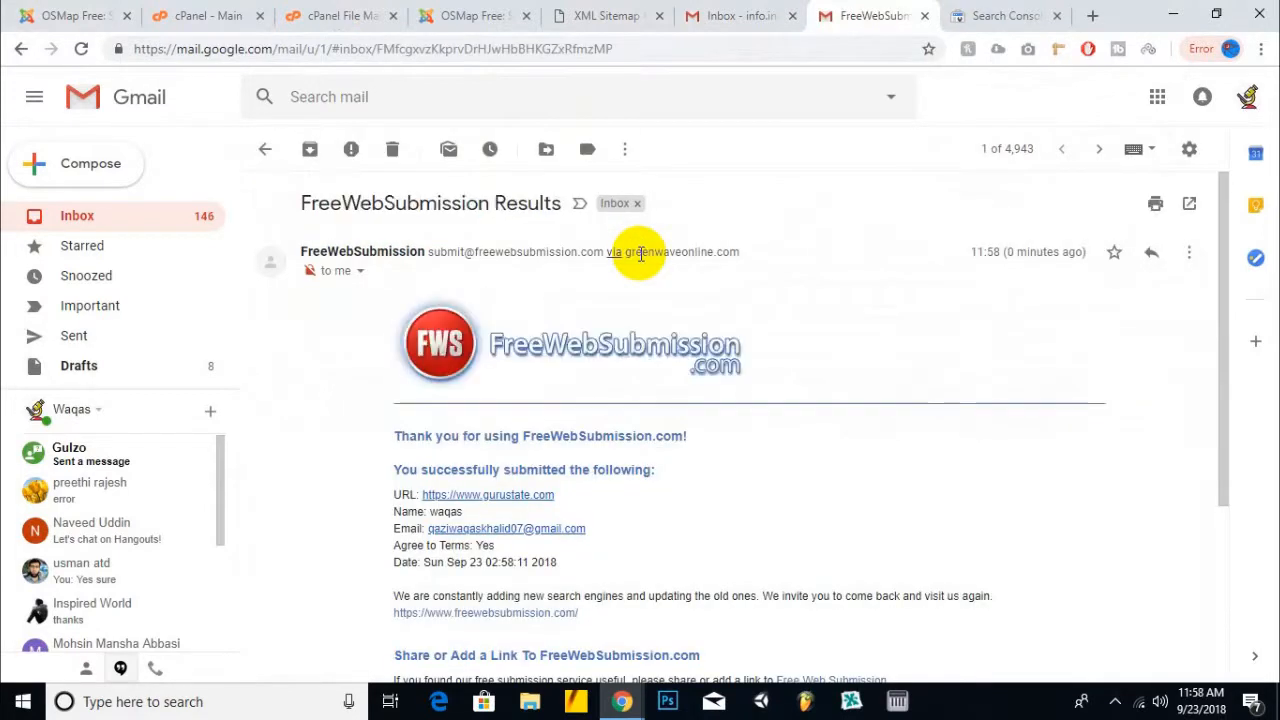
scroll(640, 253, "down", 3)
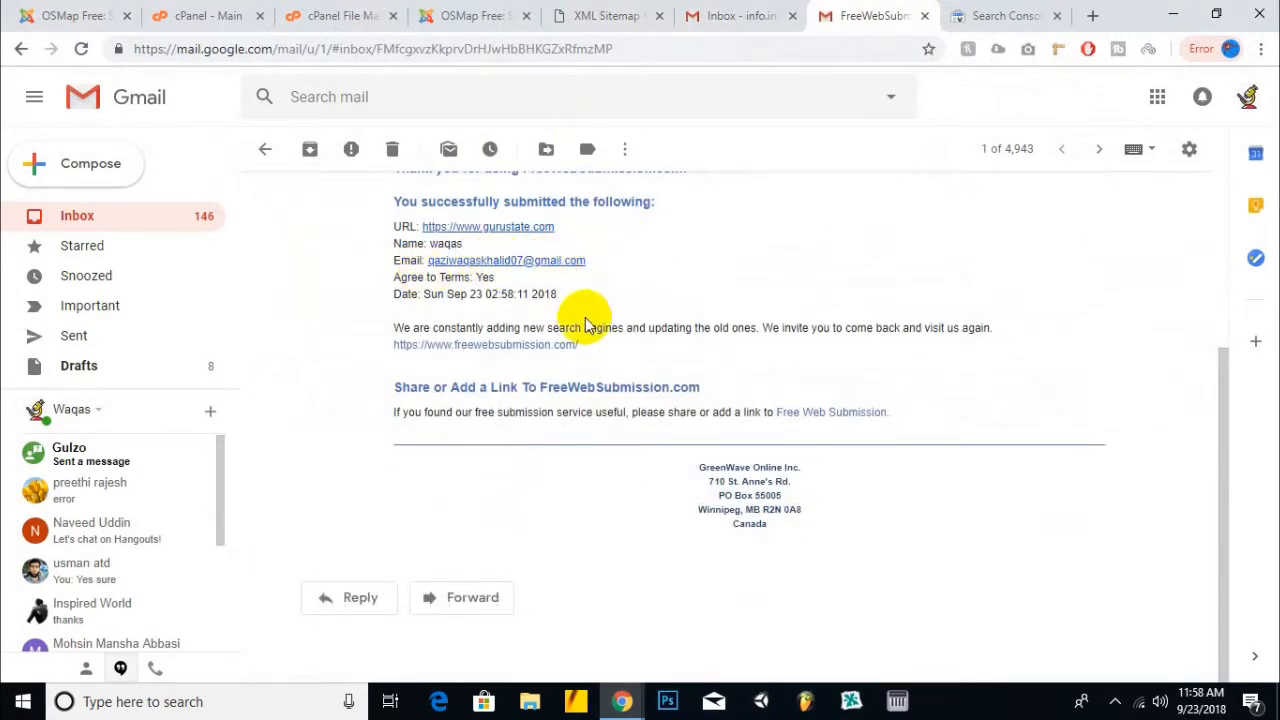
scroll(585, 317, "up", 3)
left_click(265, 149)
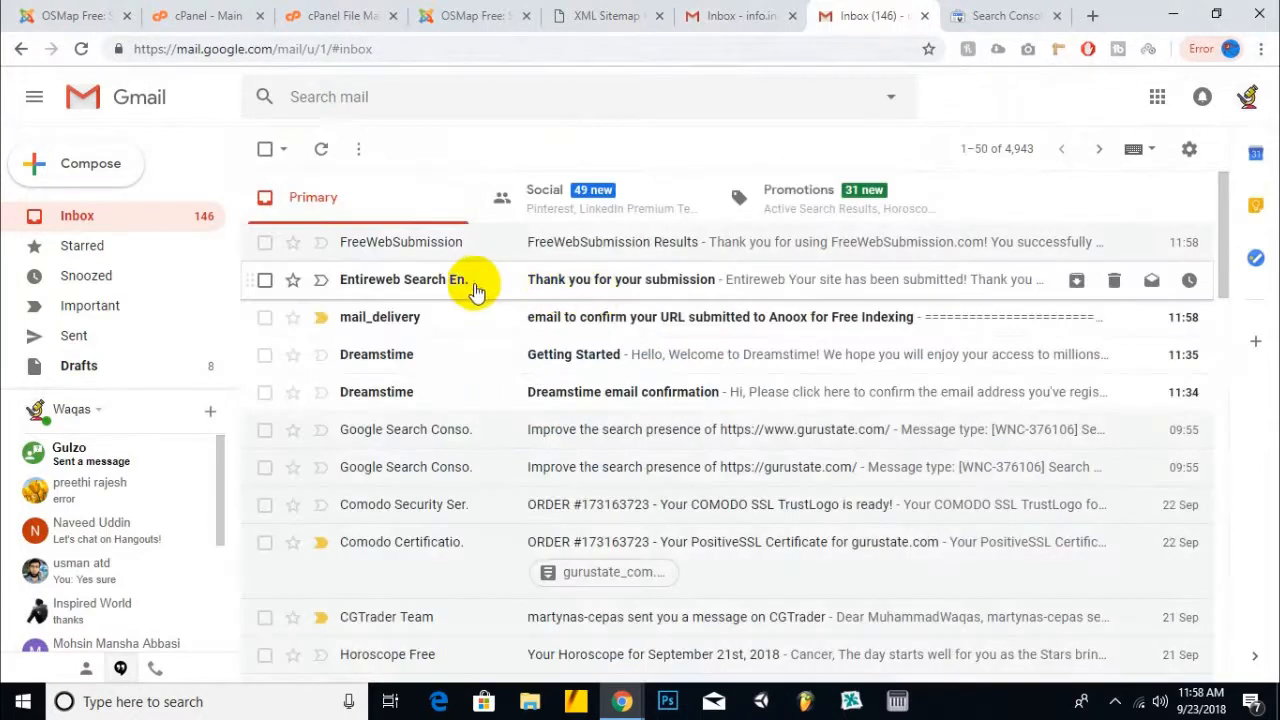
- Read the Entireweb submission thank-you email
left_click(471, 283)
scroll(487, 404, "down", 3)
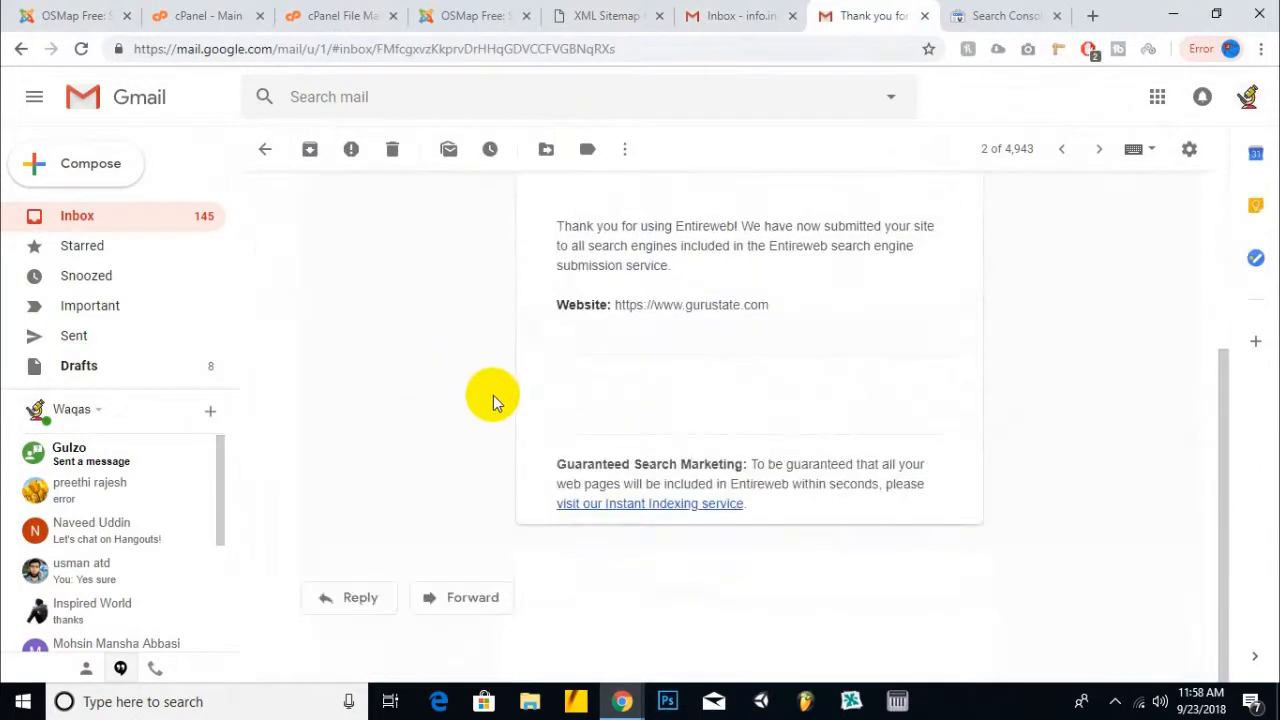
scroll(480, 390, "up", 3)
left_click(265, 149)
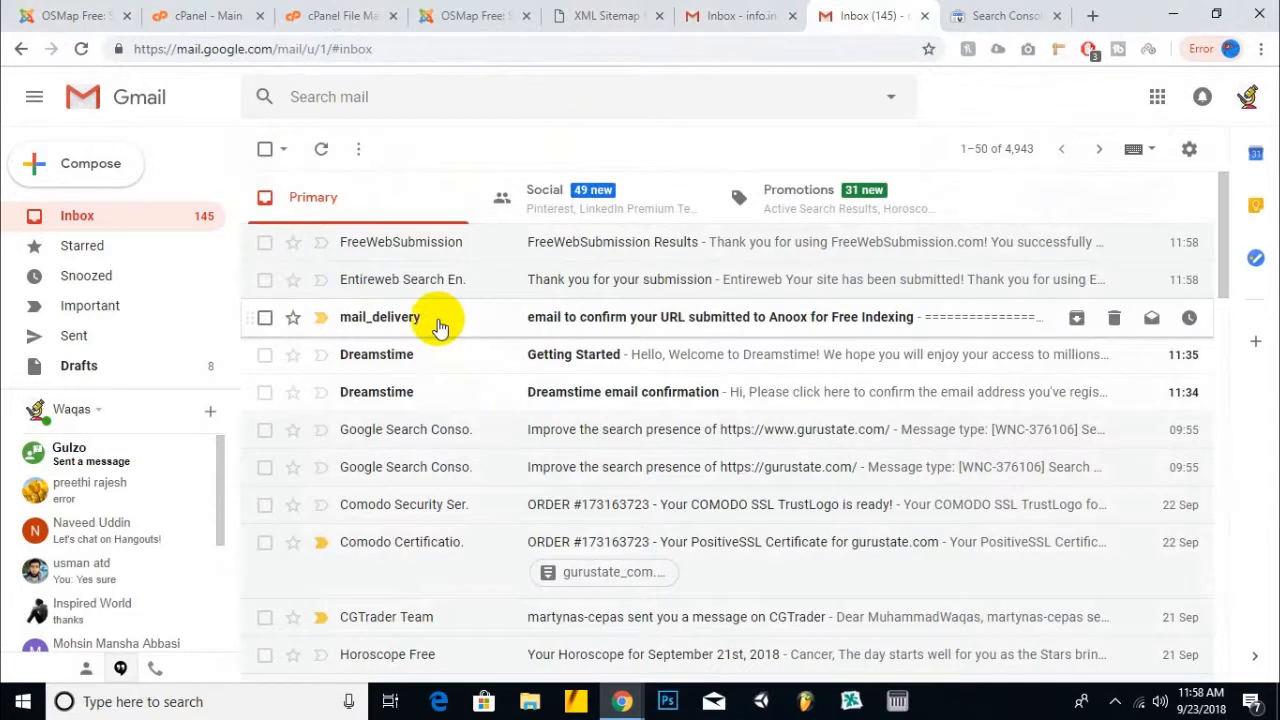
- Open the Anoox URL confirmation email and follow its submit_confirm link in a new tab
left_click(836, 317)
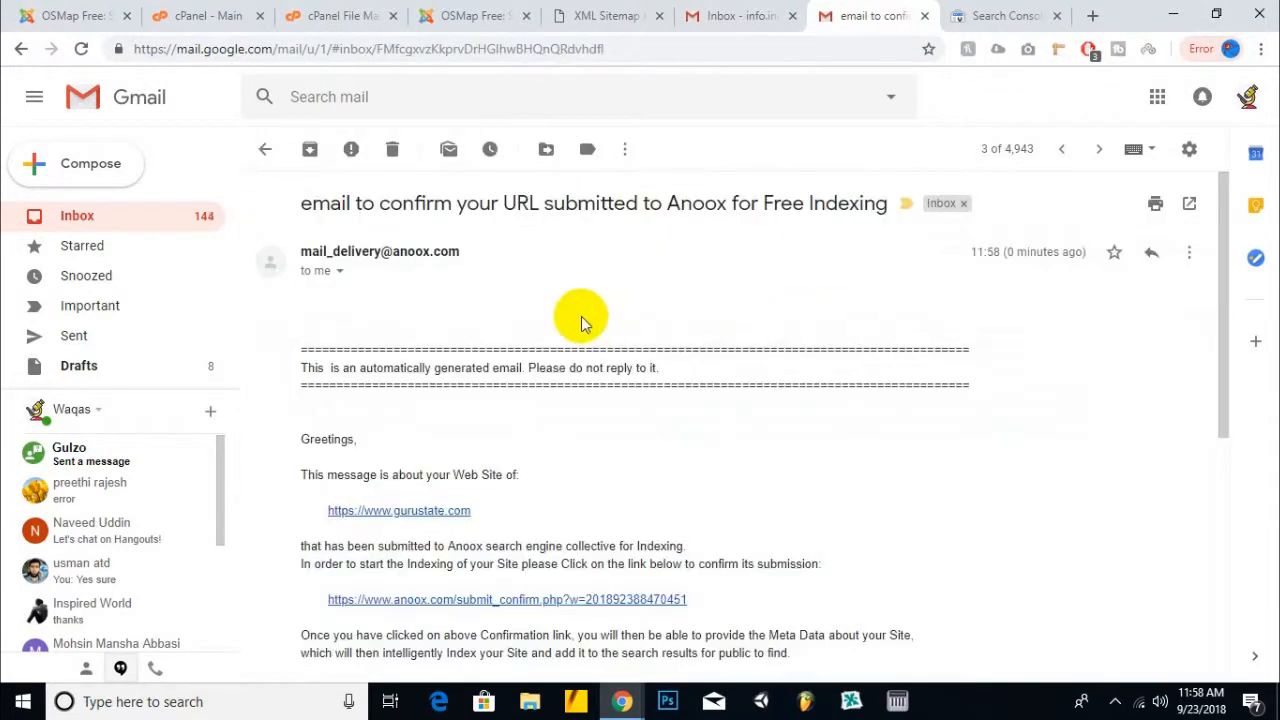
scroll(557, 371, "down", 1)
left_click(486, 509)
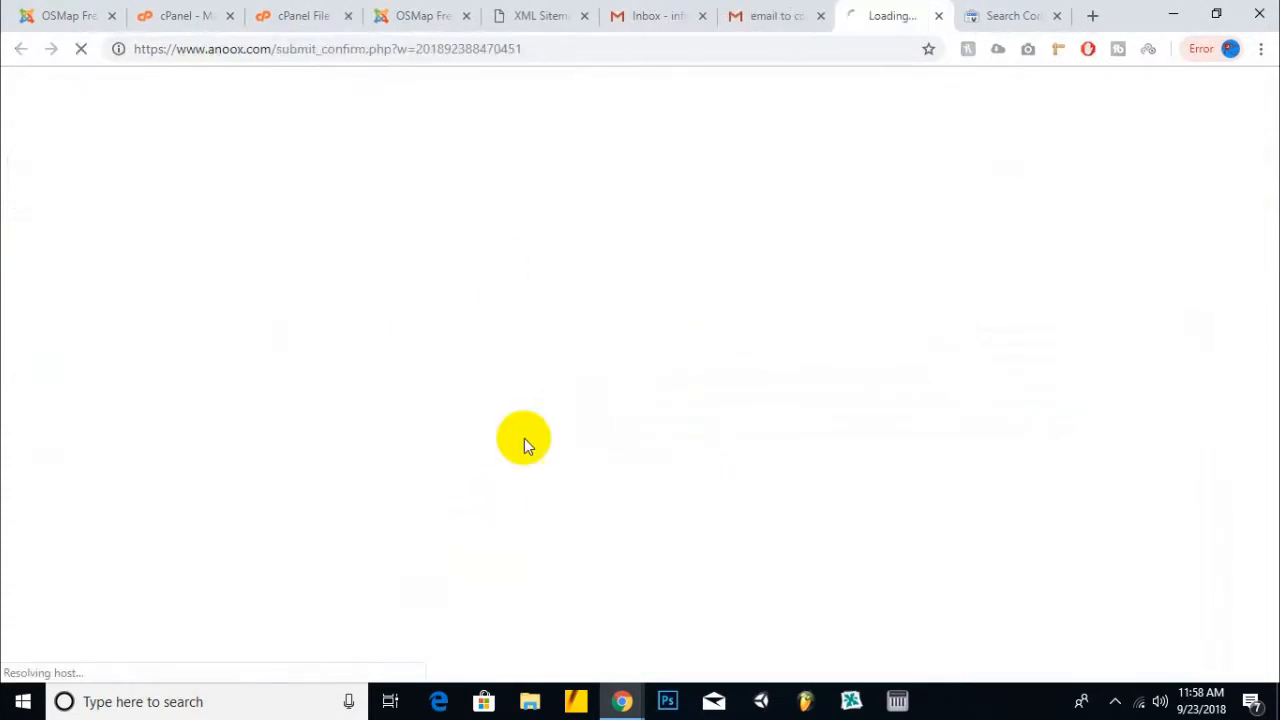
left_click(760, 10)
scroll(571, 525, "down", 4)
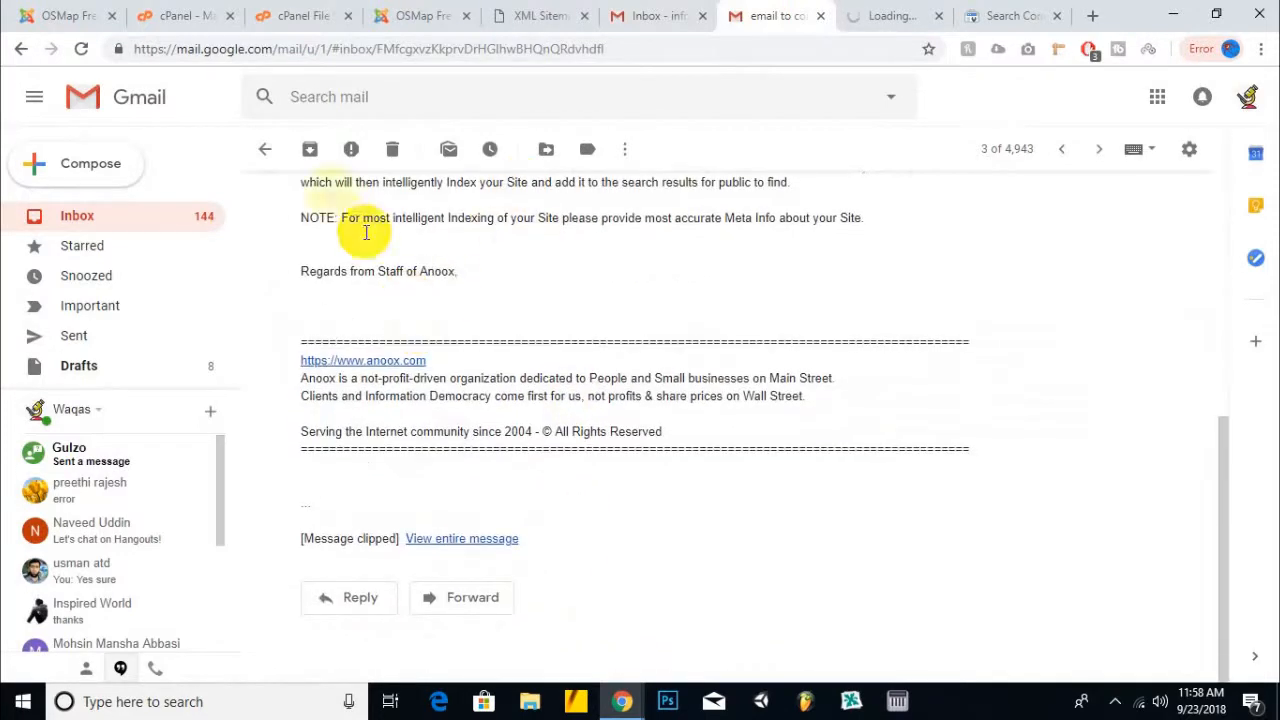
left_click(265, 149)
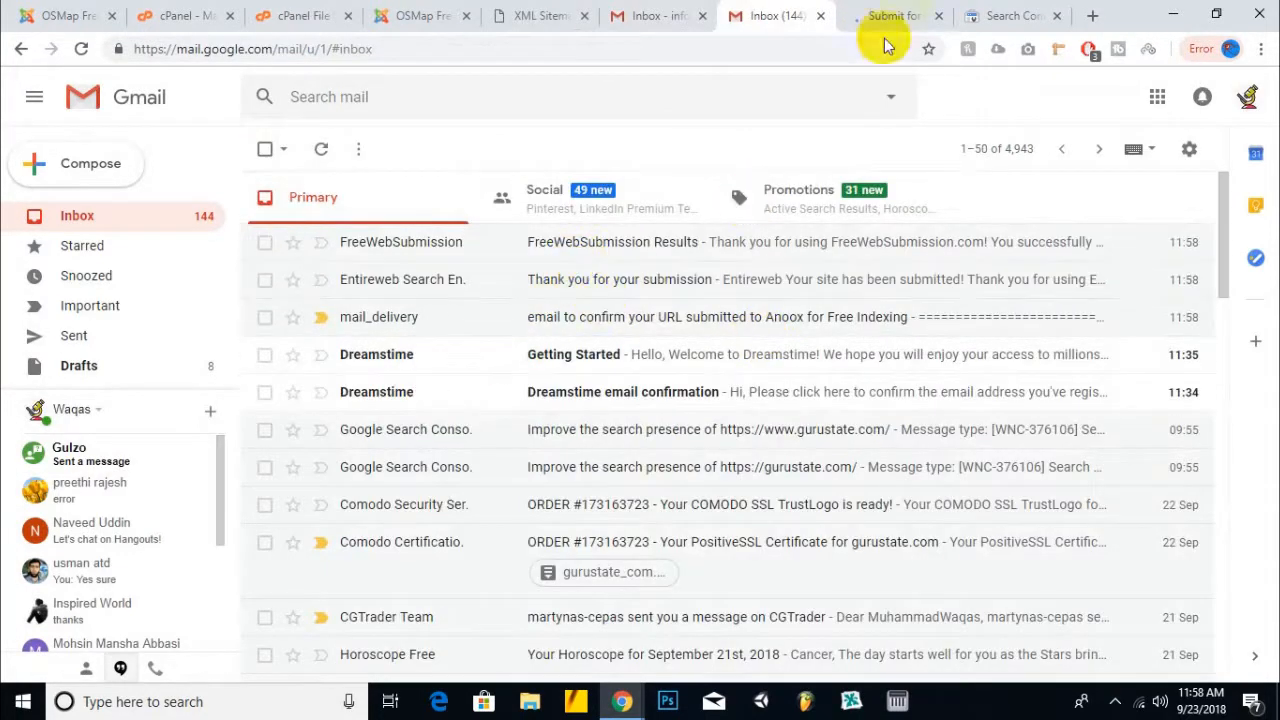
left_click(890, 16)
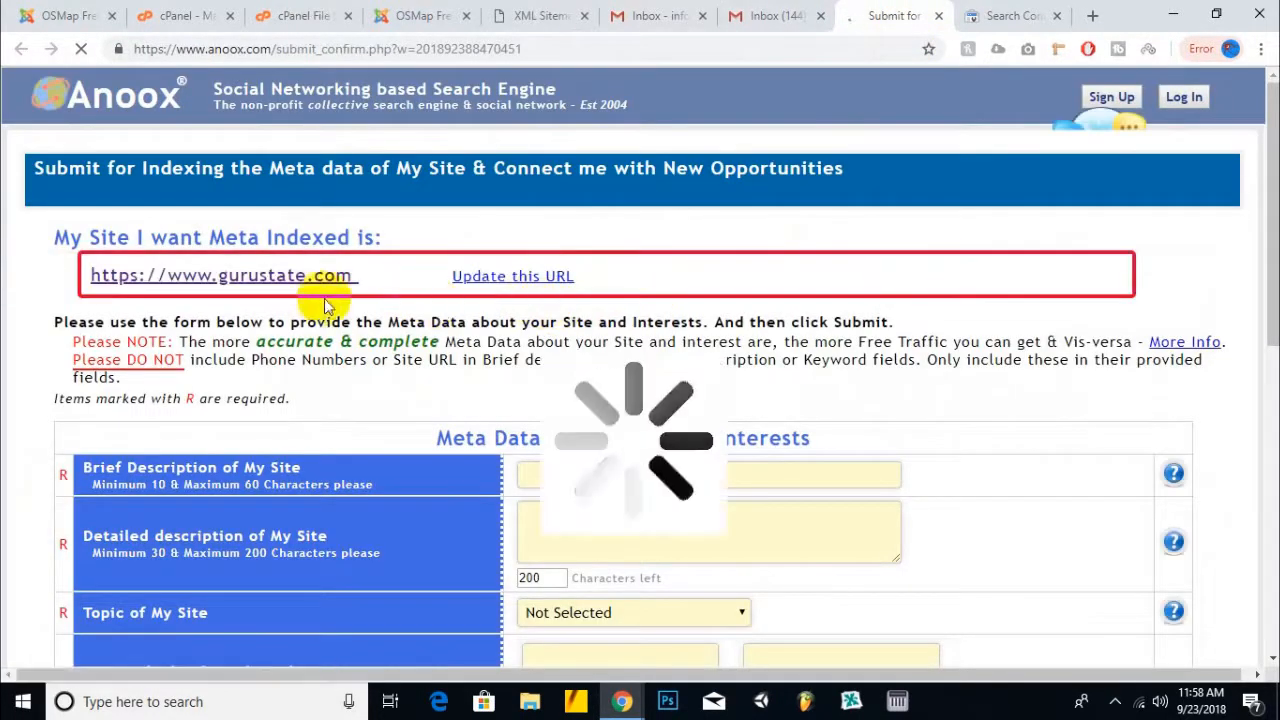
scroll(466, 316, "down", 2)
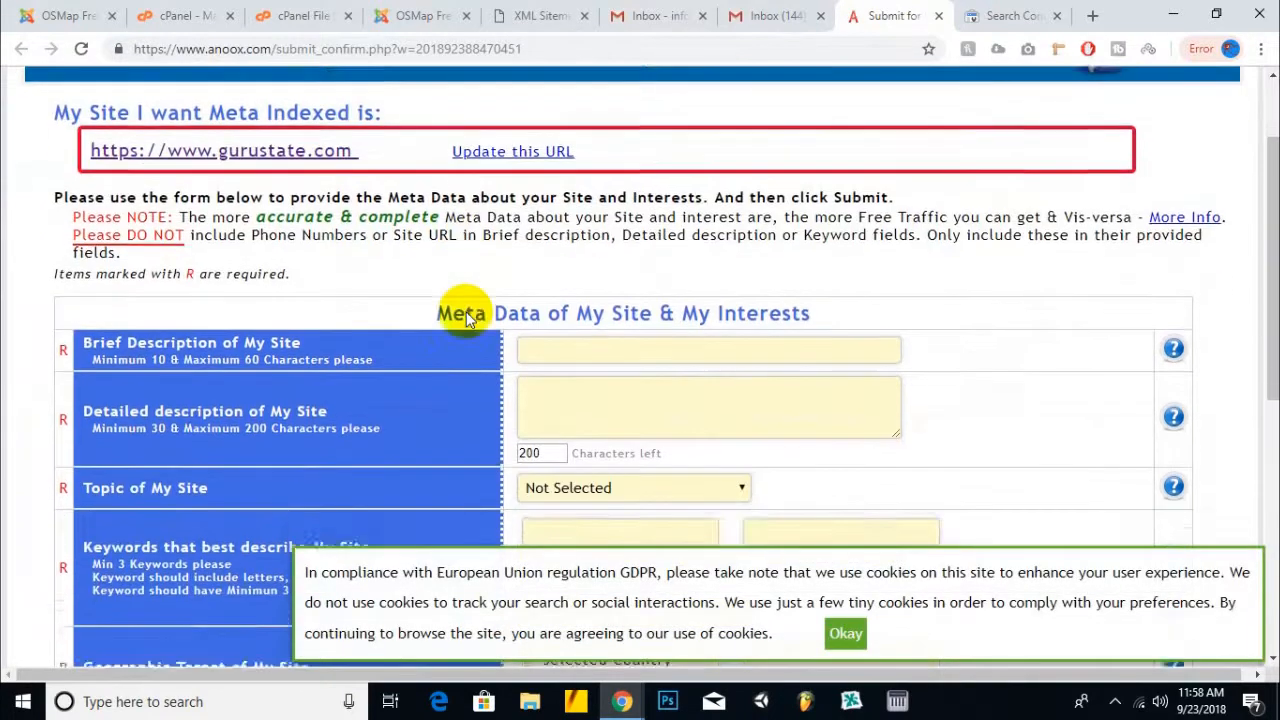
scroll(466, 314, "down", 5)
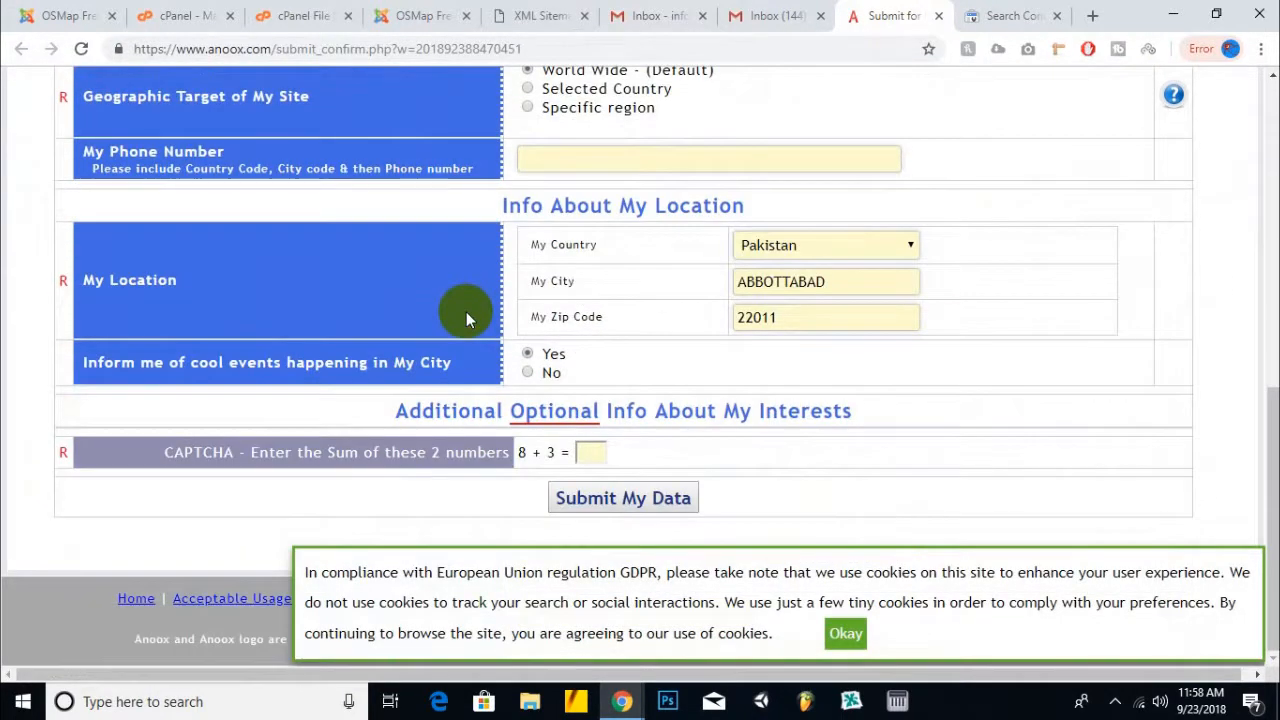
scroll(466, 318, "up", 5)
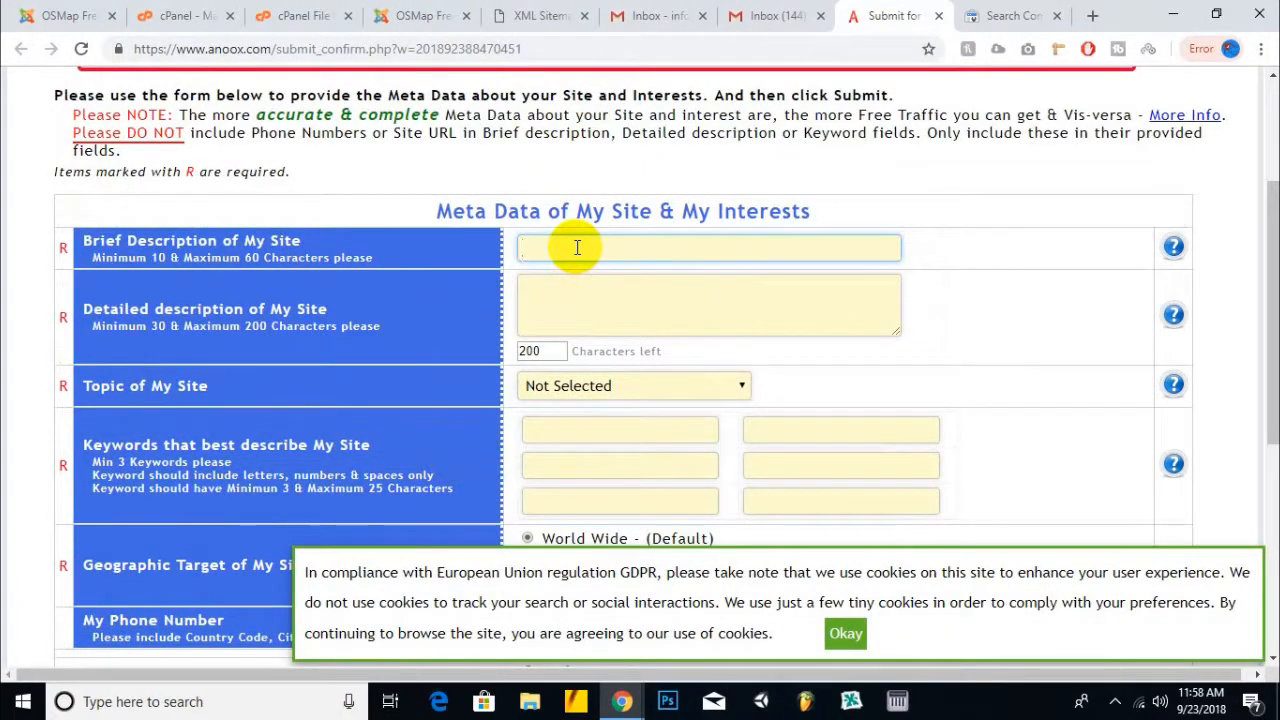
left_click(938, 15)
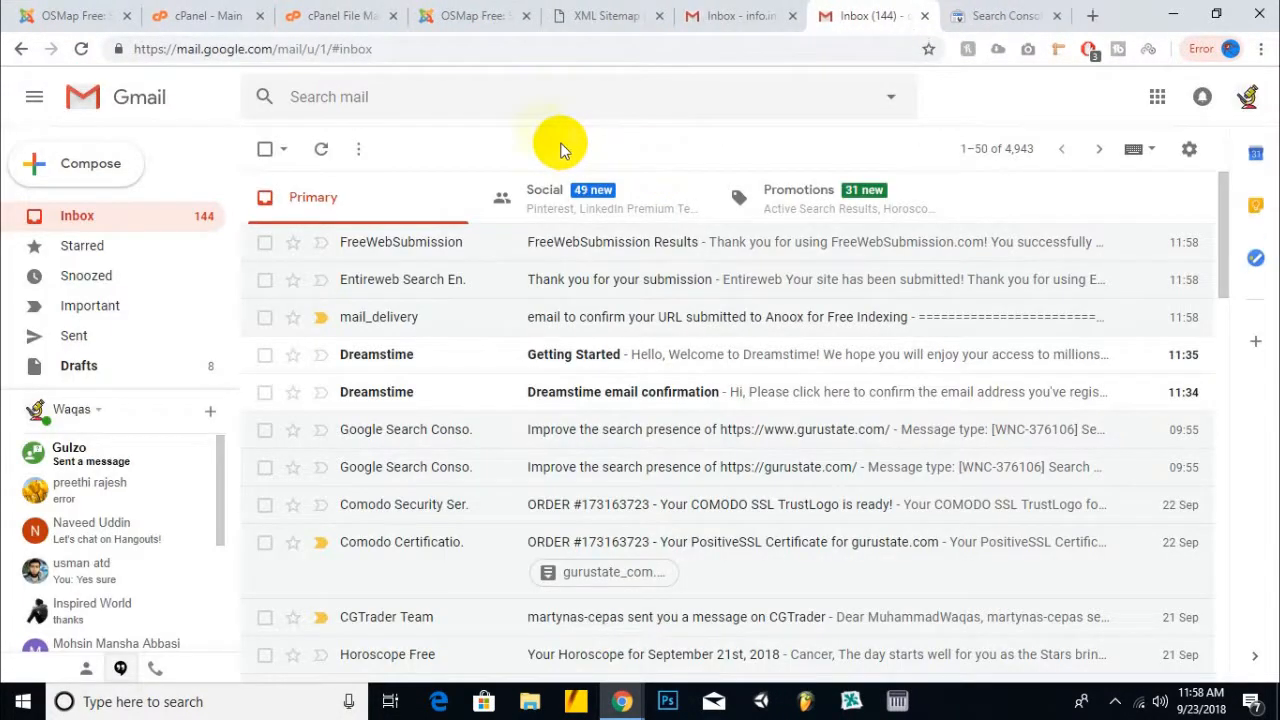
- Close the leftover Search Console and XML sitemap tabs
left_click(965, 17)
left_click(1056, 15)
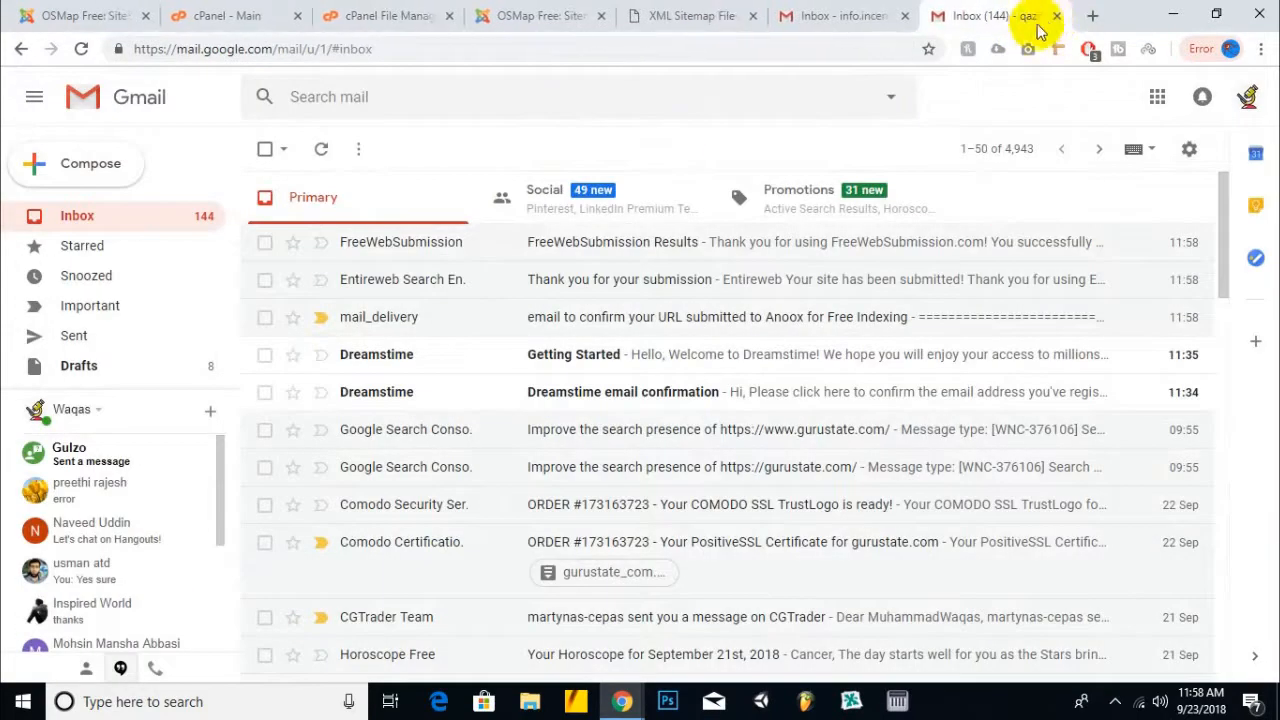
left_click(697, 15)
left_click(753, 16)
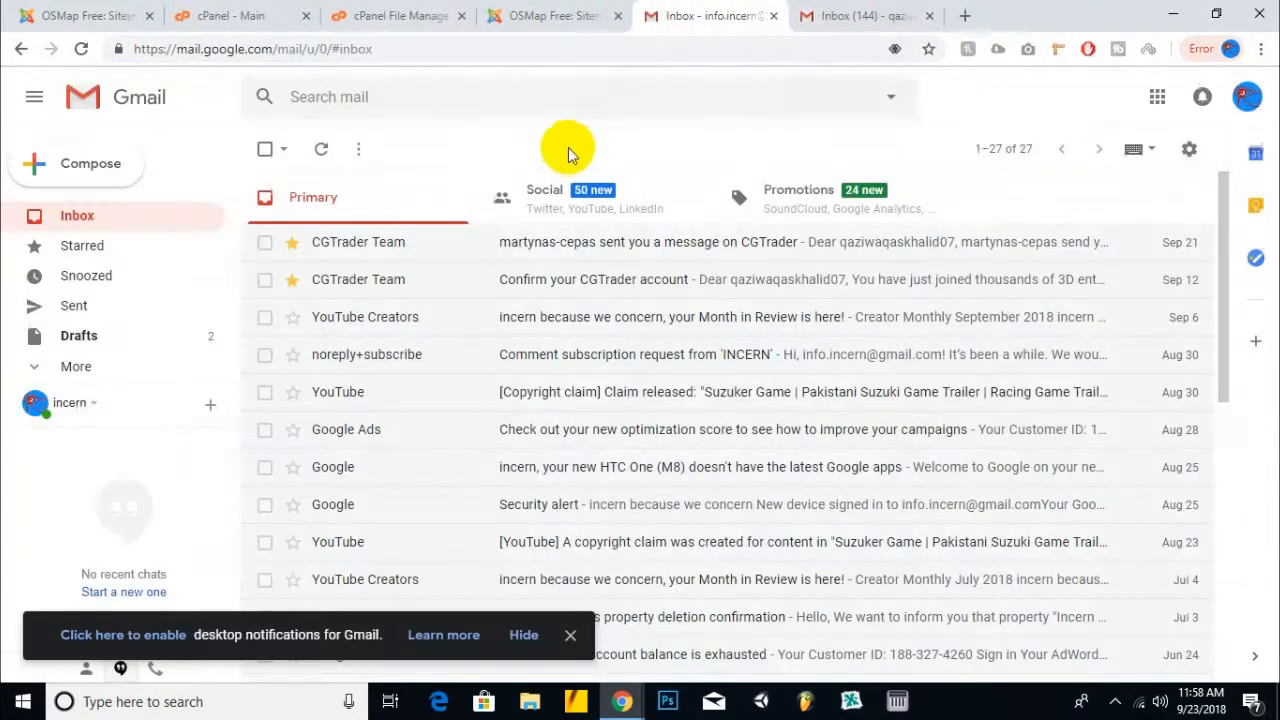
- From the OSMap page, open Menus > Main Menu and sign in with the saved administrator login
left_click(628, 16)
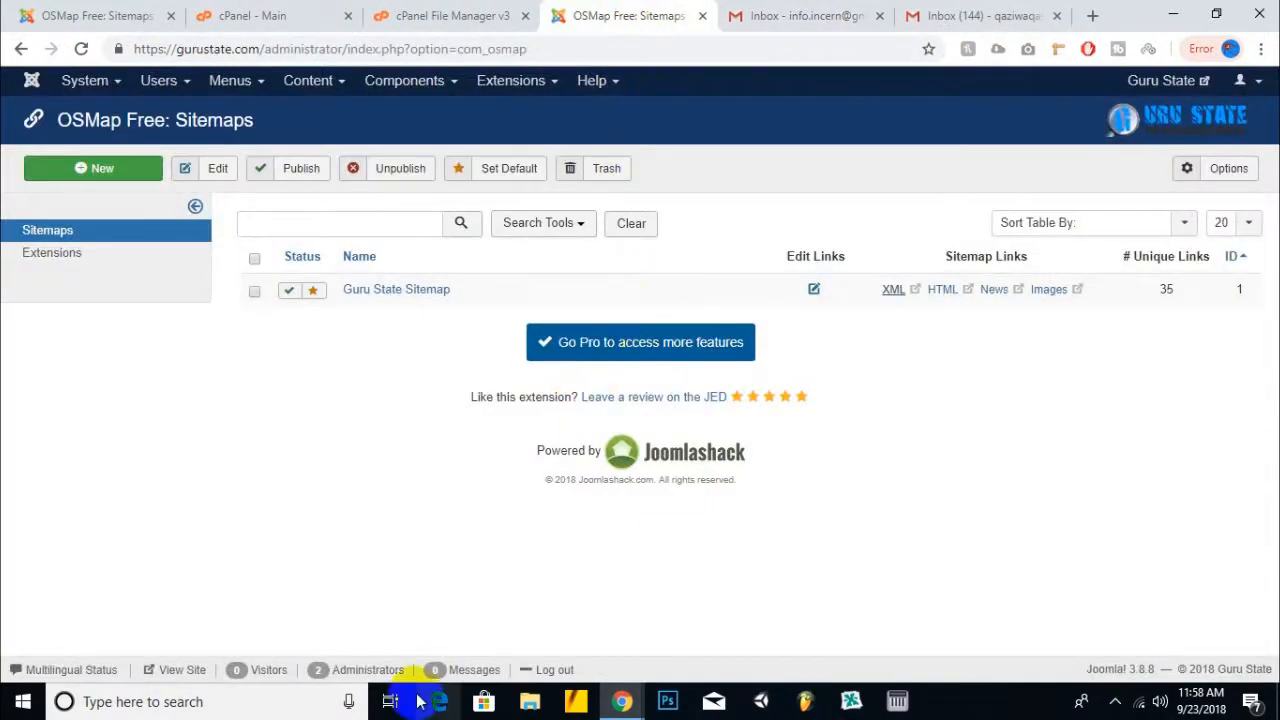
left_click(272, 94)
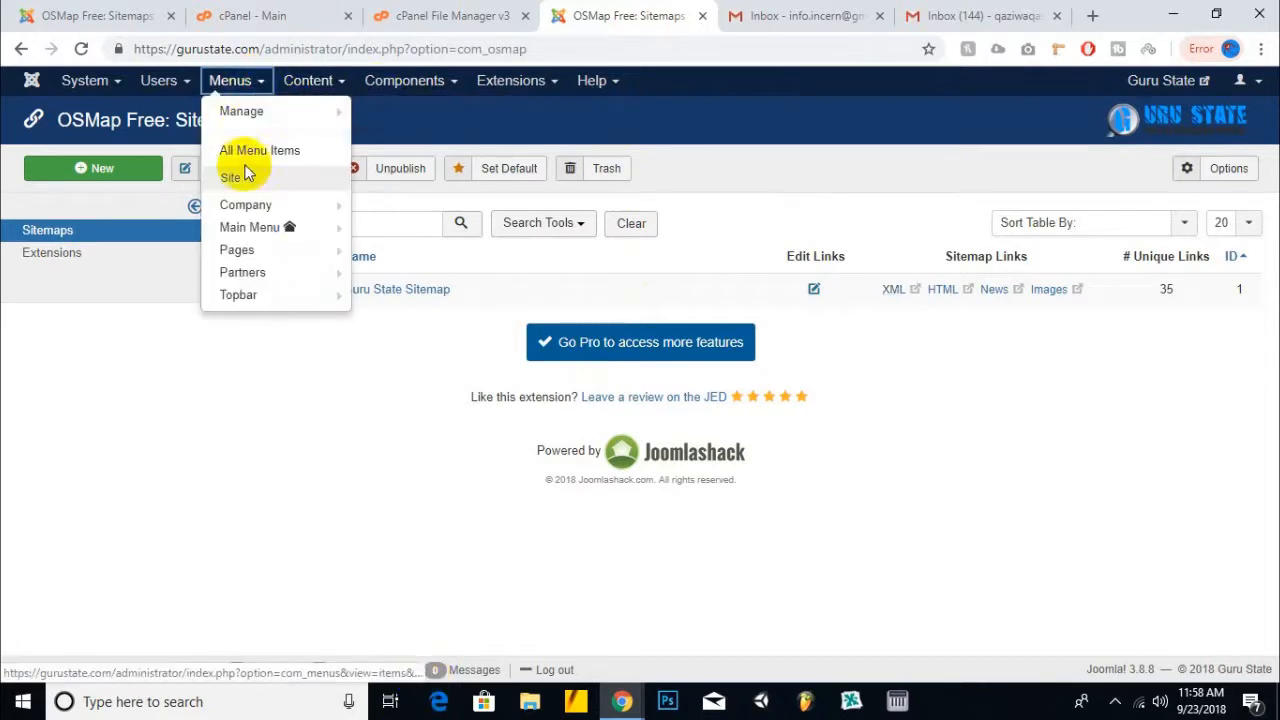
left_click(245, 230)
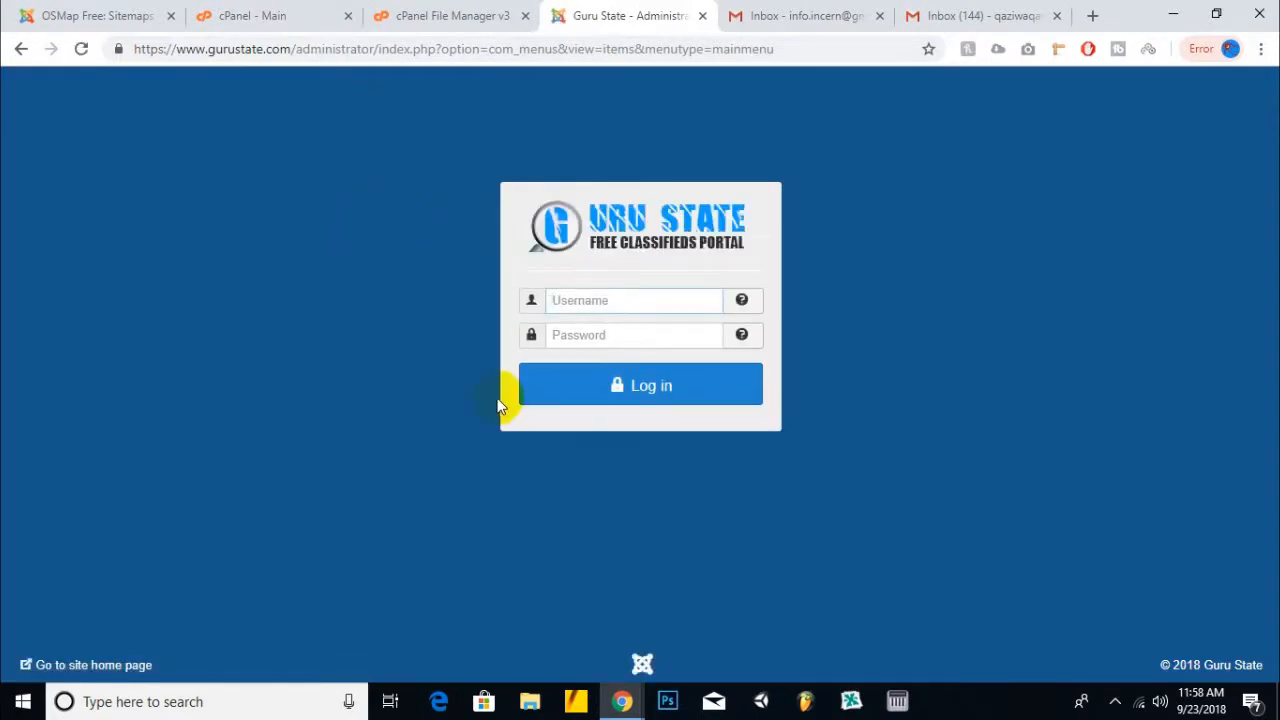
left_click(605, 303)
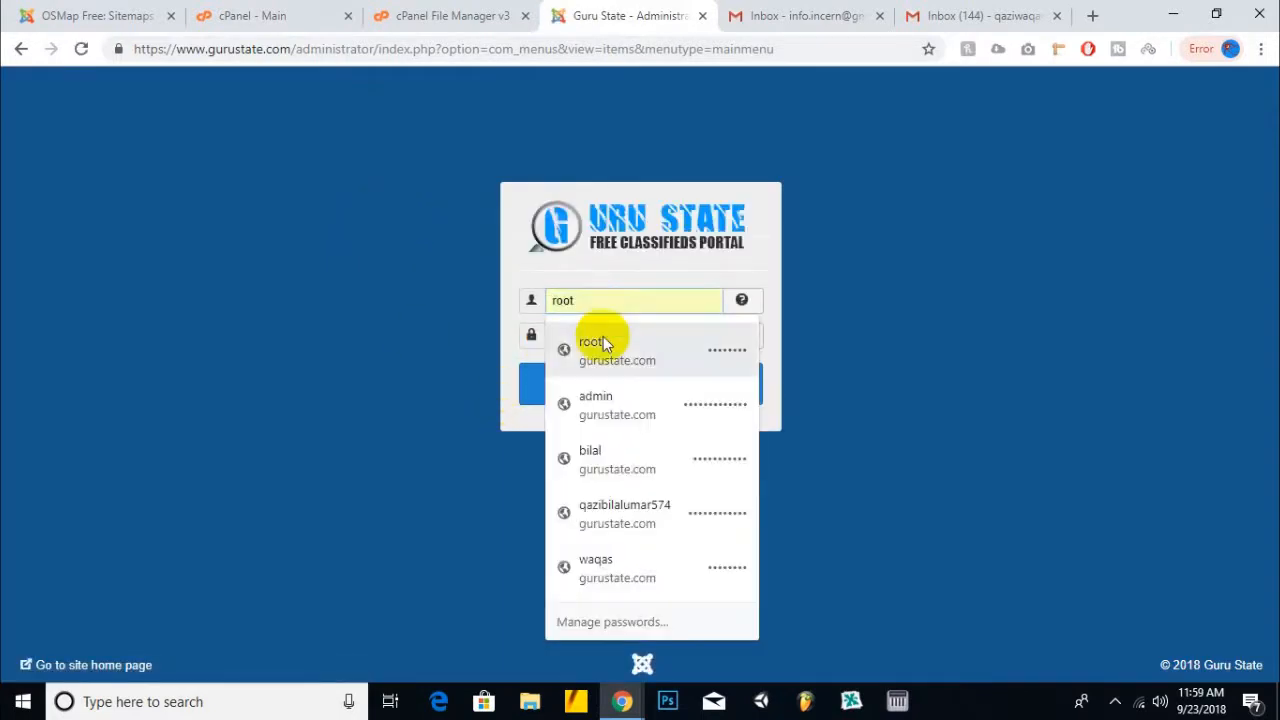
left_click(602, 348)
left_click(607, 372)
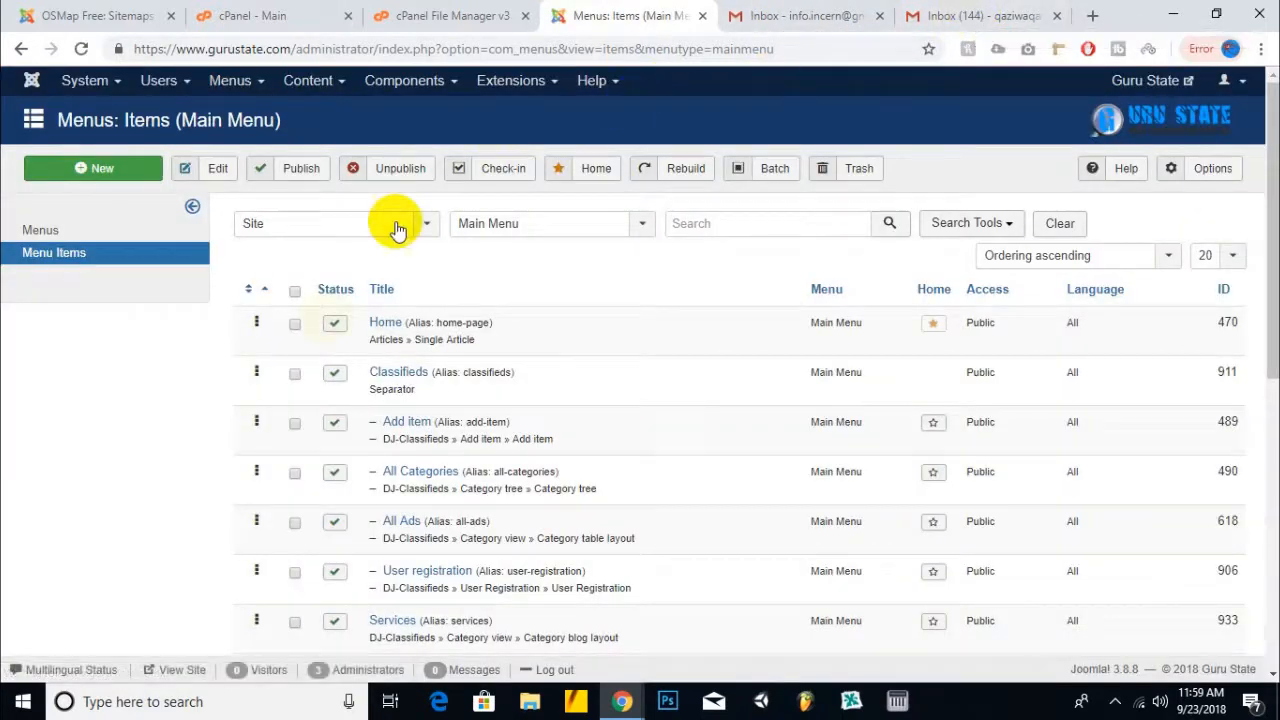
scroll(310, 463, "down", 5)
scroll(310, 463, "up", 5)
- Open the Guru State homepage in a new tab and browse its categories back up to Explore Adverts
left_click(1140, 80)
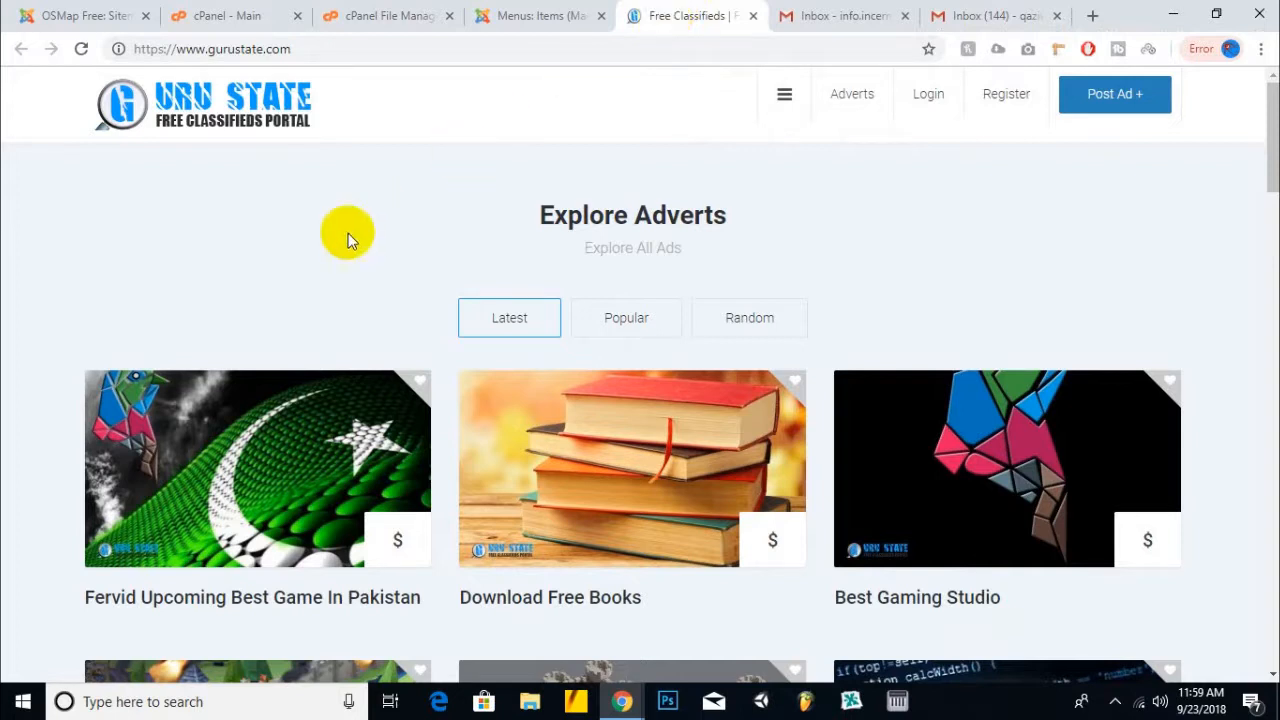
scroll(346, 240, "down", 15)
scroll(346, 248, "down", 5)
scroll(346, 248, "up", 6)
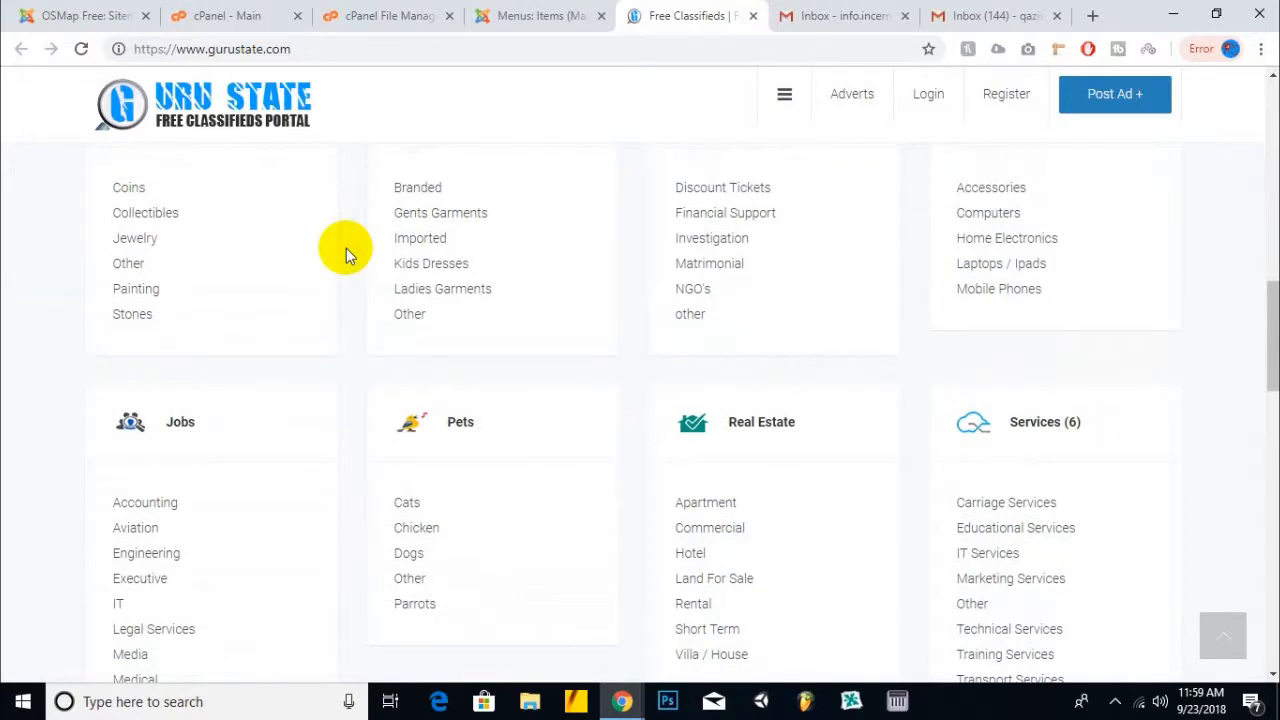
scroll(346, 250, "up", 10)
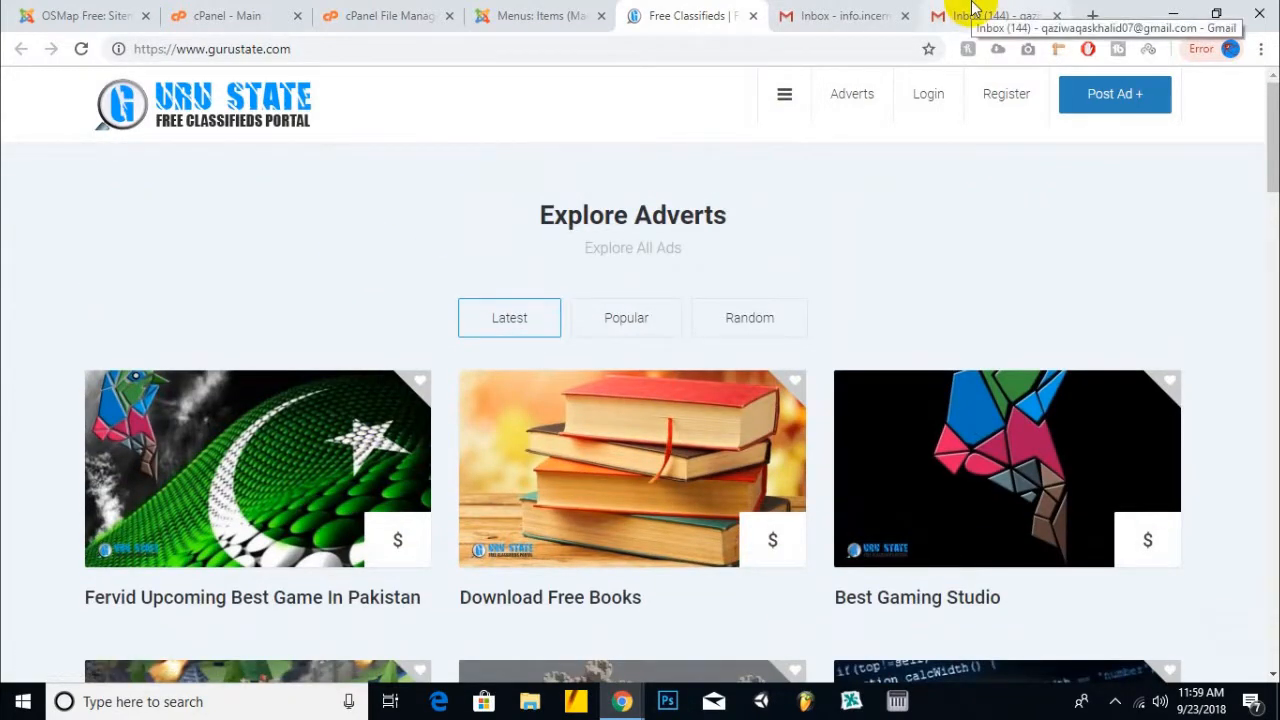
left_click(1115, 701)
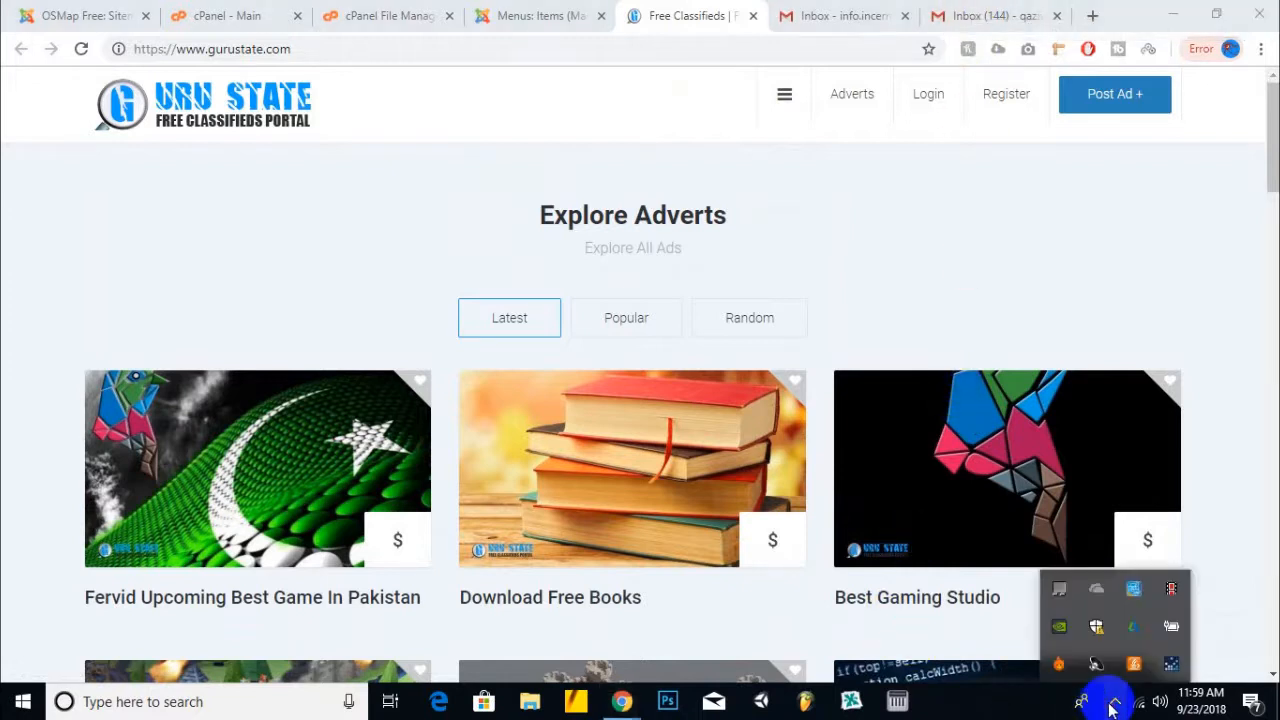